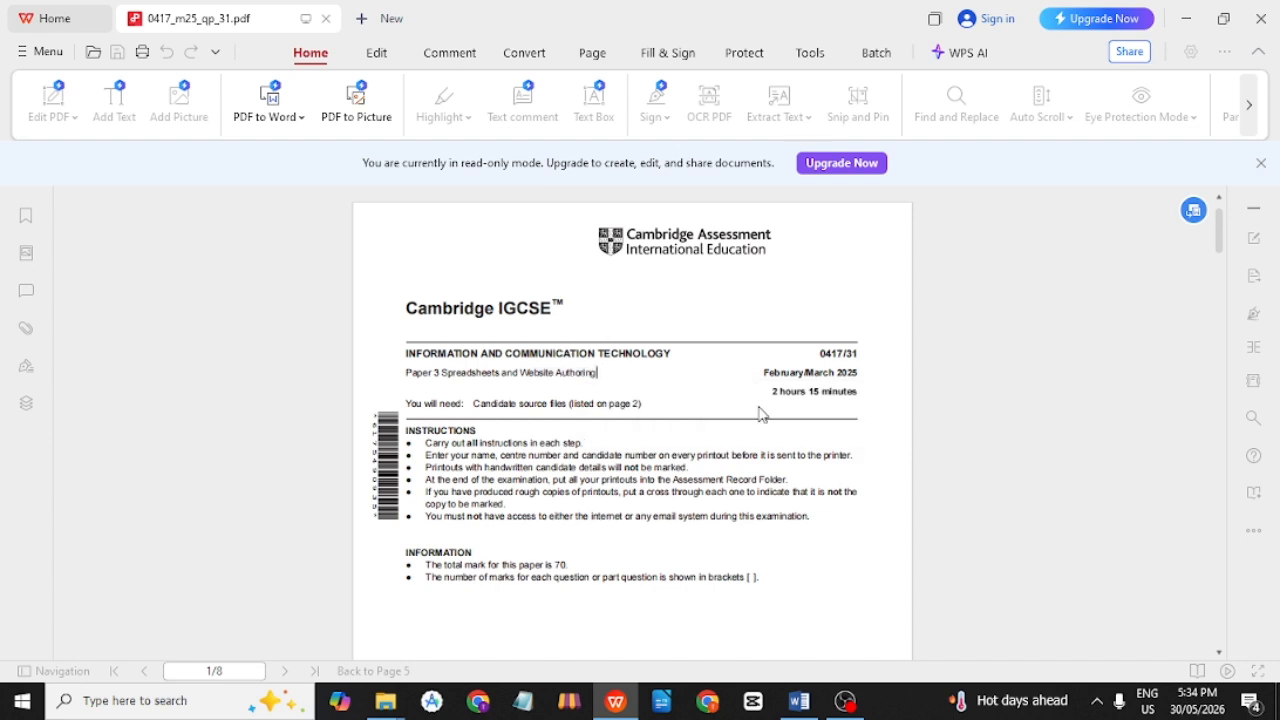
Scroll the exam PDF down to page 5 so the Task 4 – Spreadsheet heading shows.
scroll(634, 383, down, 5)
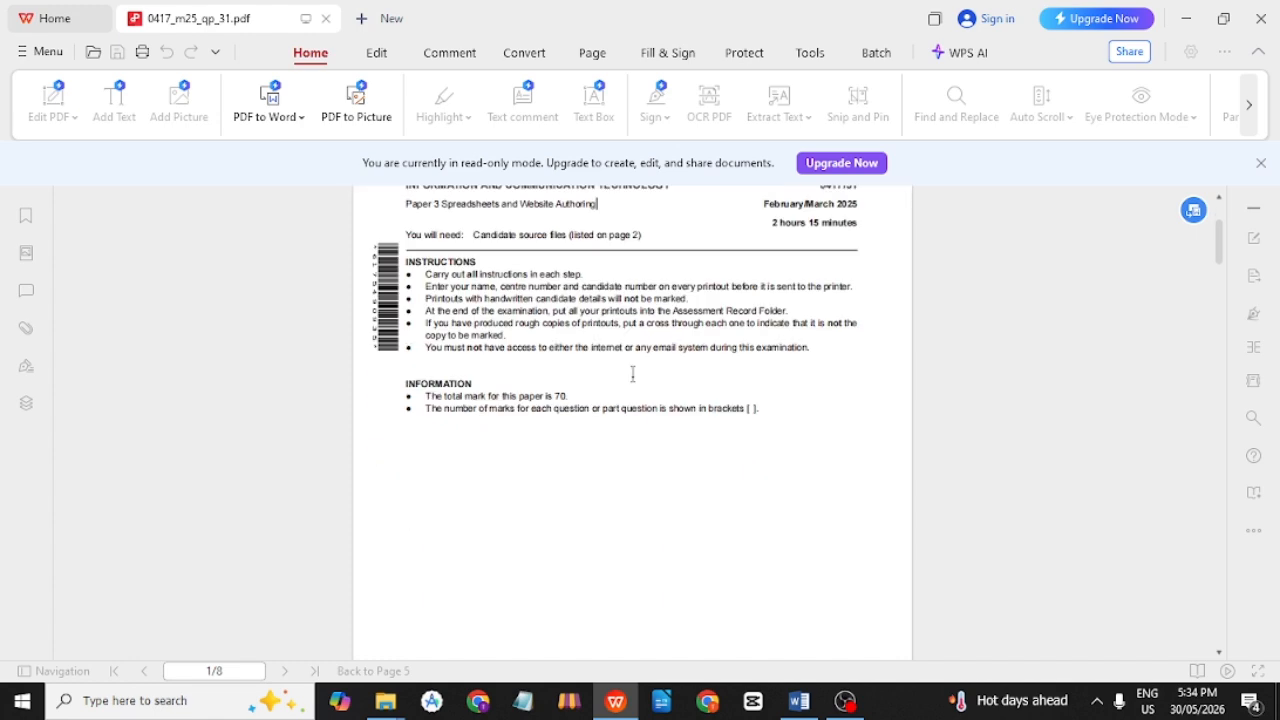
scroll(634, 383, down, 12)
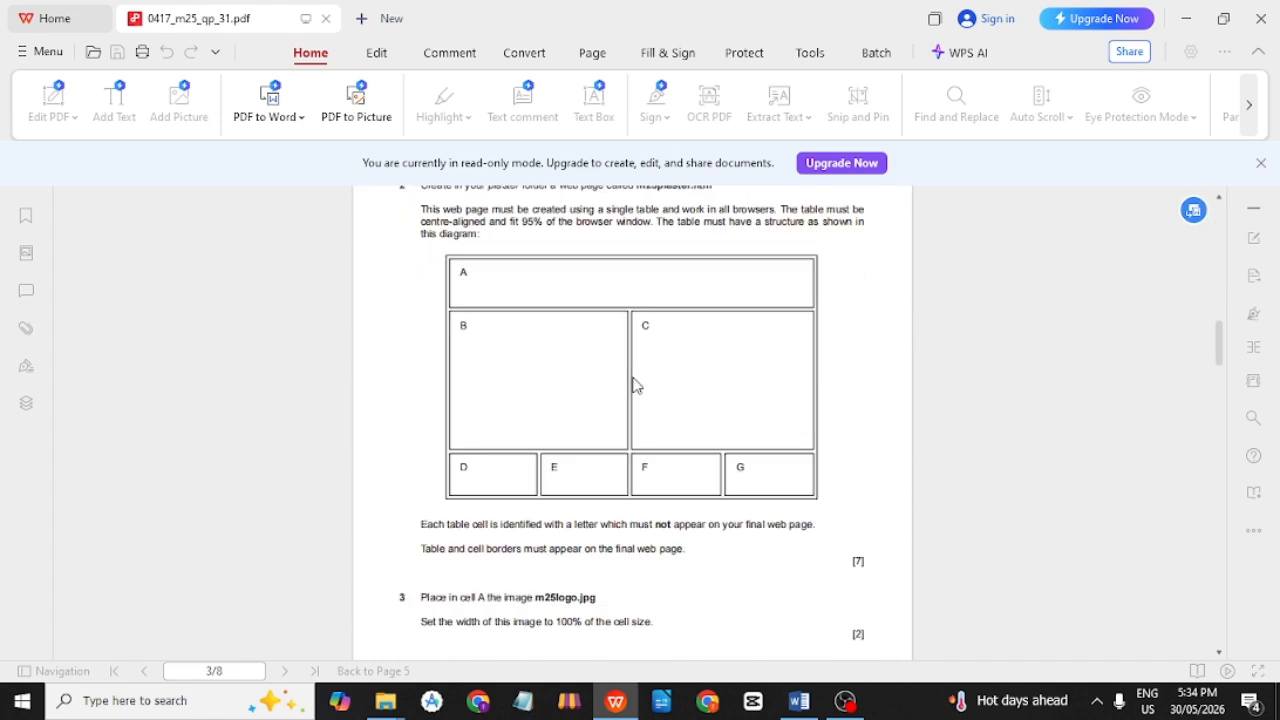
scroll(633, 373, down, 12)
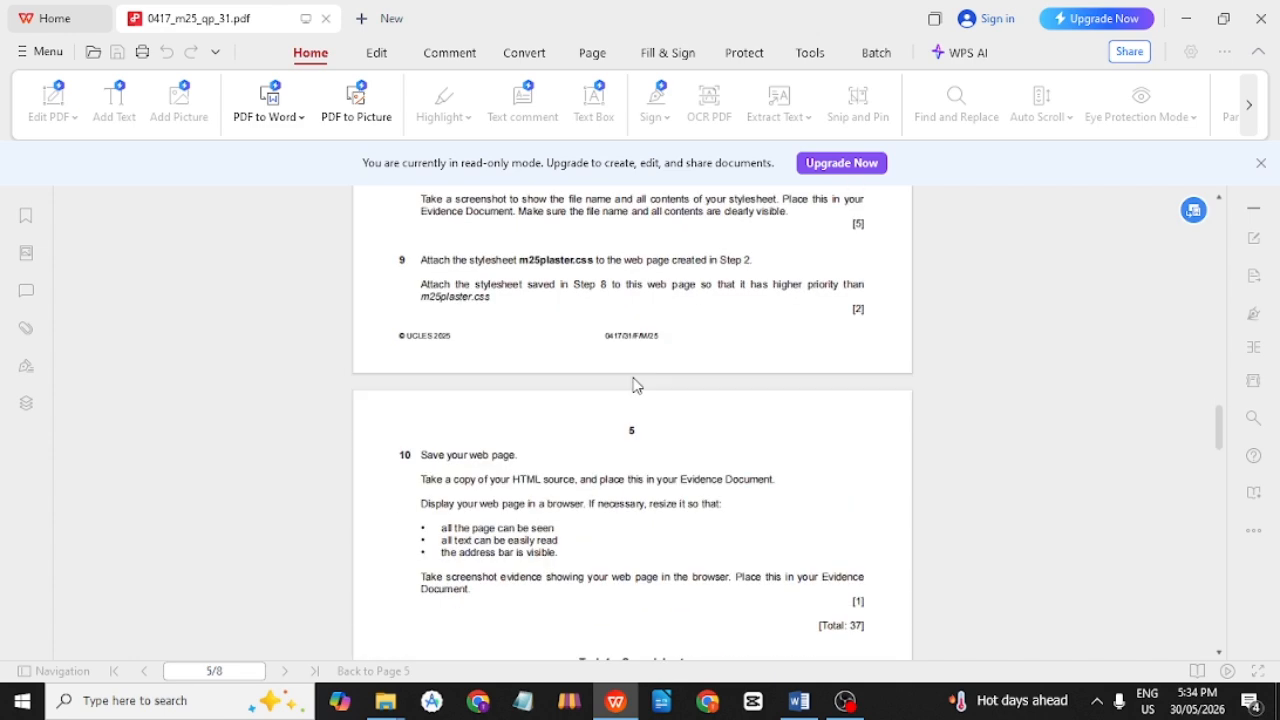
scroll(633, 373, down, 2)
scroll(633, 380, up, 1)
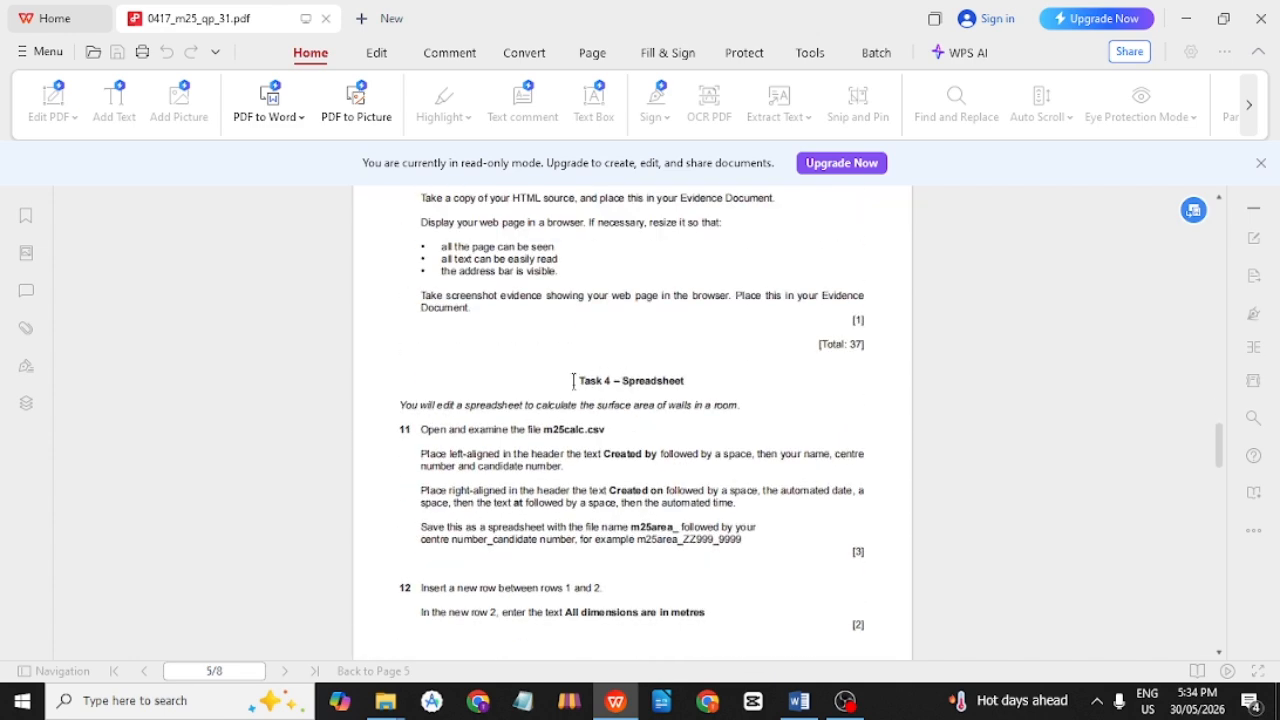
drag(578, 381, 726, 389)
click(726, 389)
double_click(421, 453)
mouse_move(449, 454)
mouse_down()
mouse_move(518, 457)
mouse_move(449, 456)
mouse_up()
click(508, 456)
click(644, 437)
drag(563, 453, 604, 454)
click(656, 455)
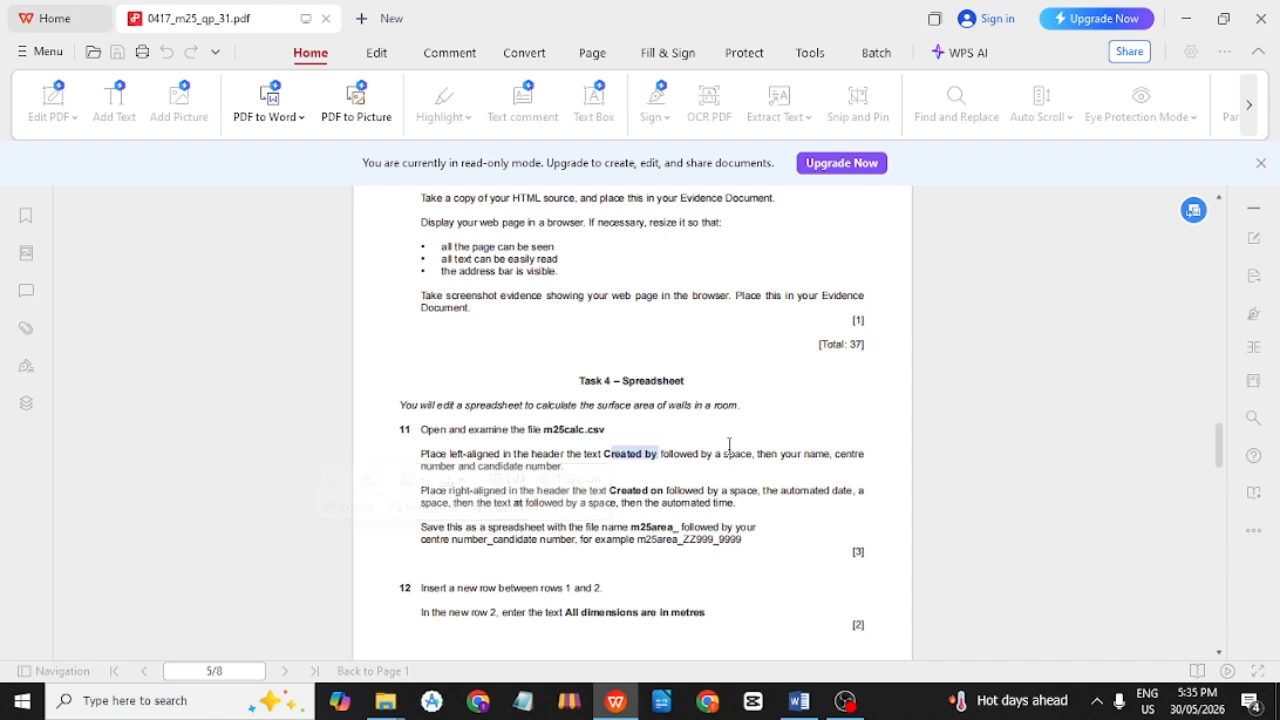
drag(716, 454, 832, 451)
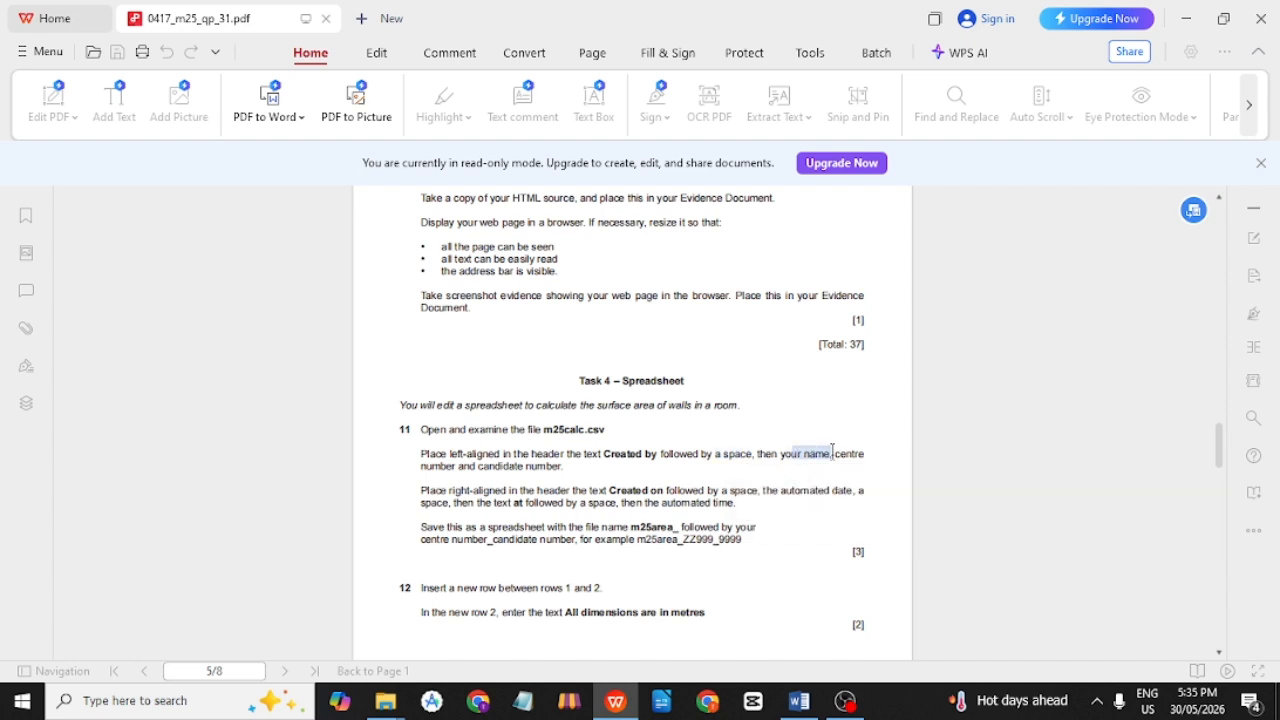
click(588, 473)
scroll(512, 472, down, 1)
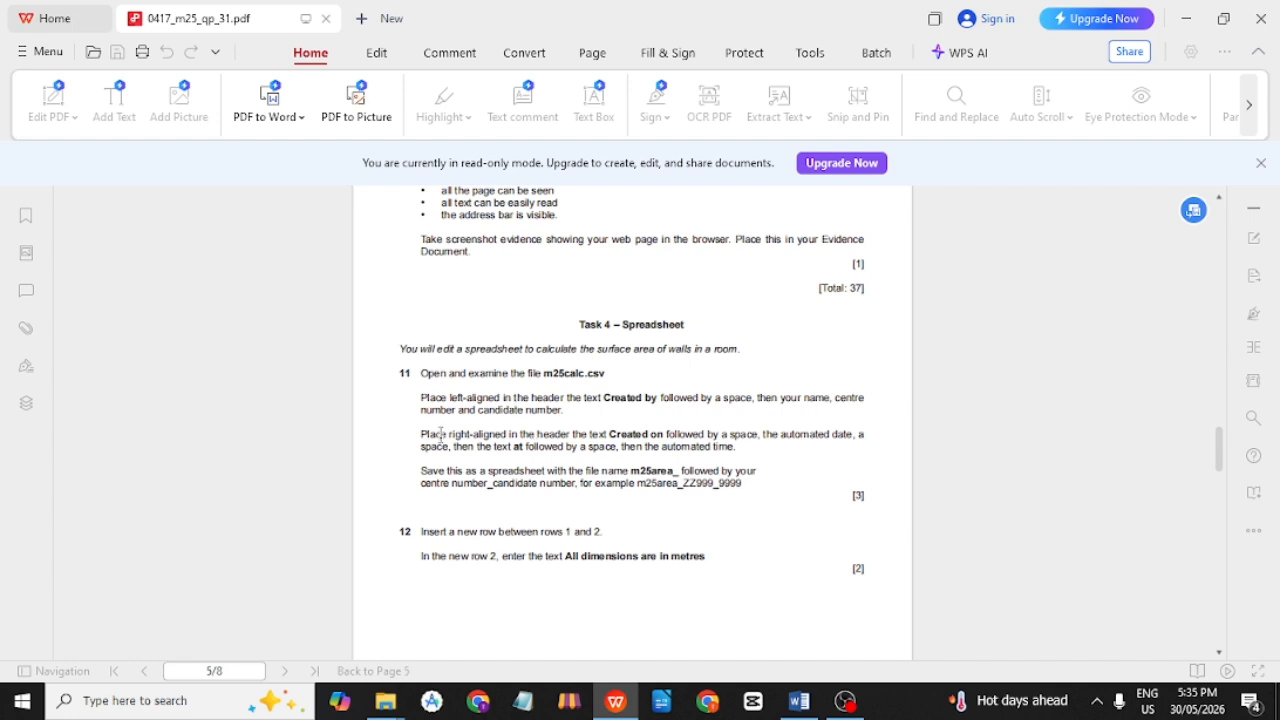
drag(421, 434, 572, 440)
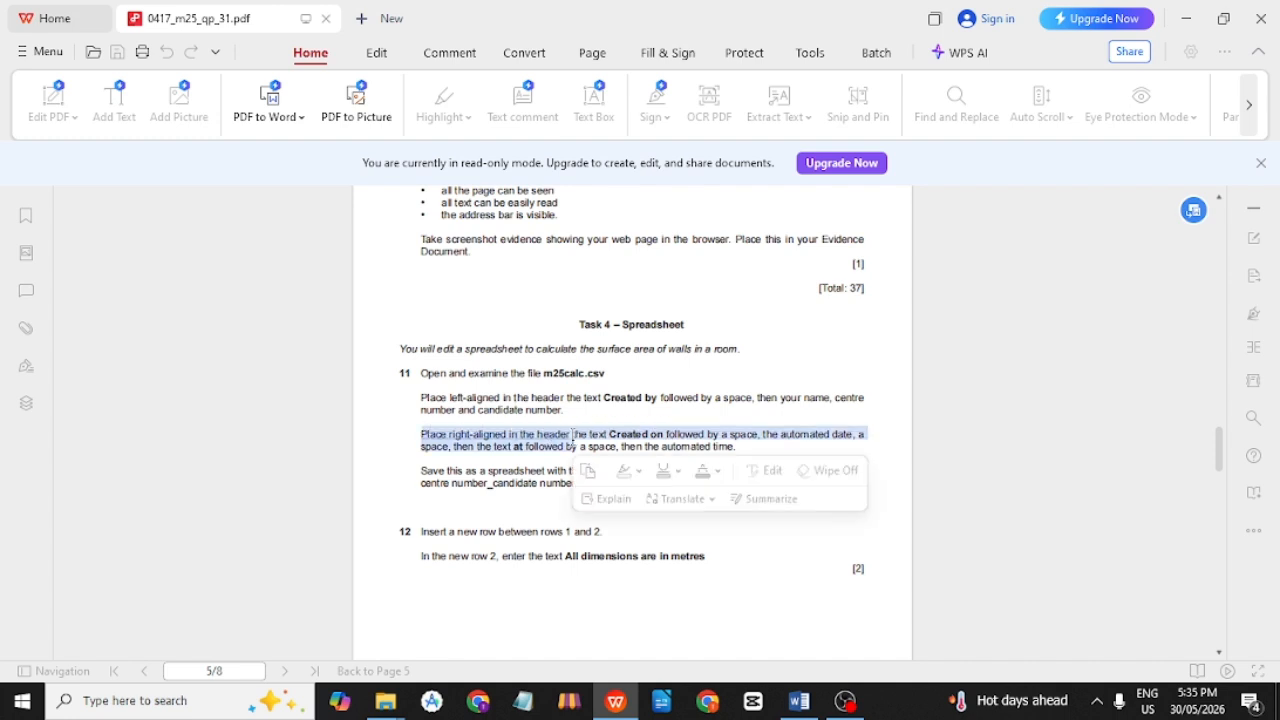
click(572, 438)
triple_click(572, 438)
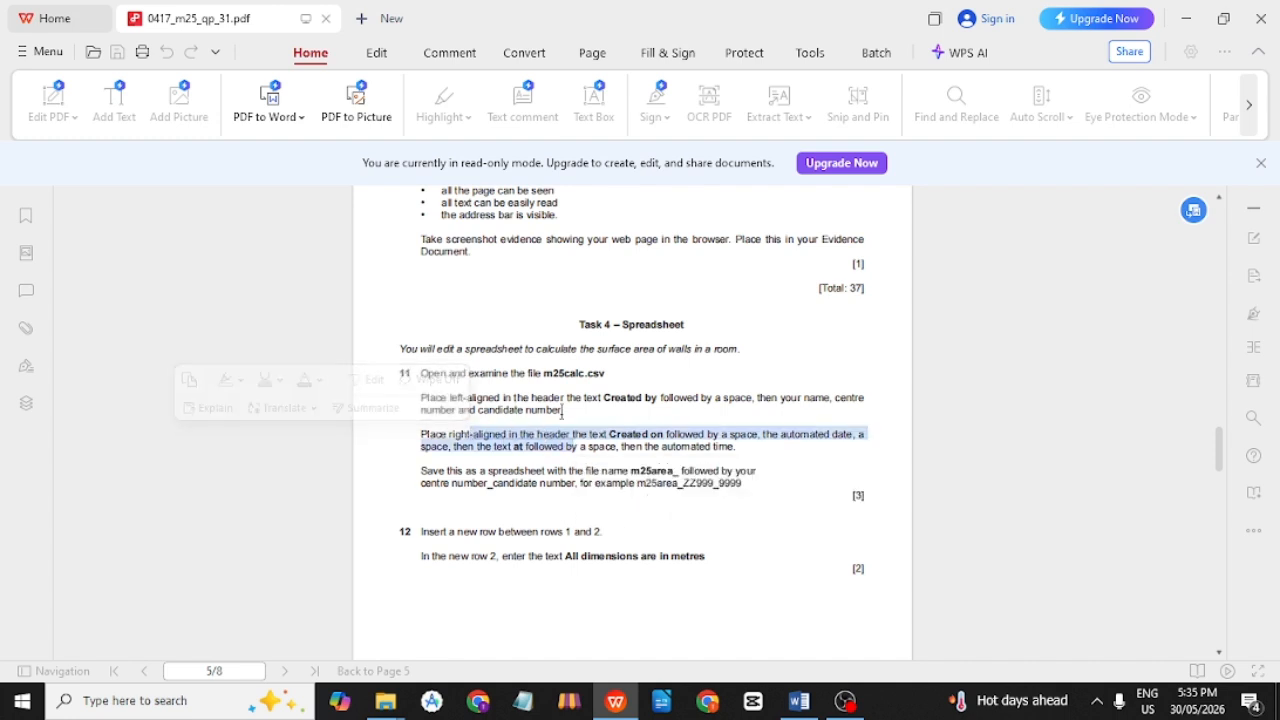
click(598, 397)
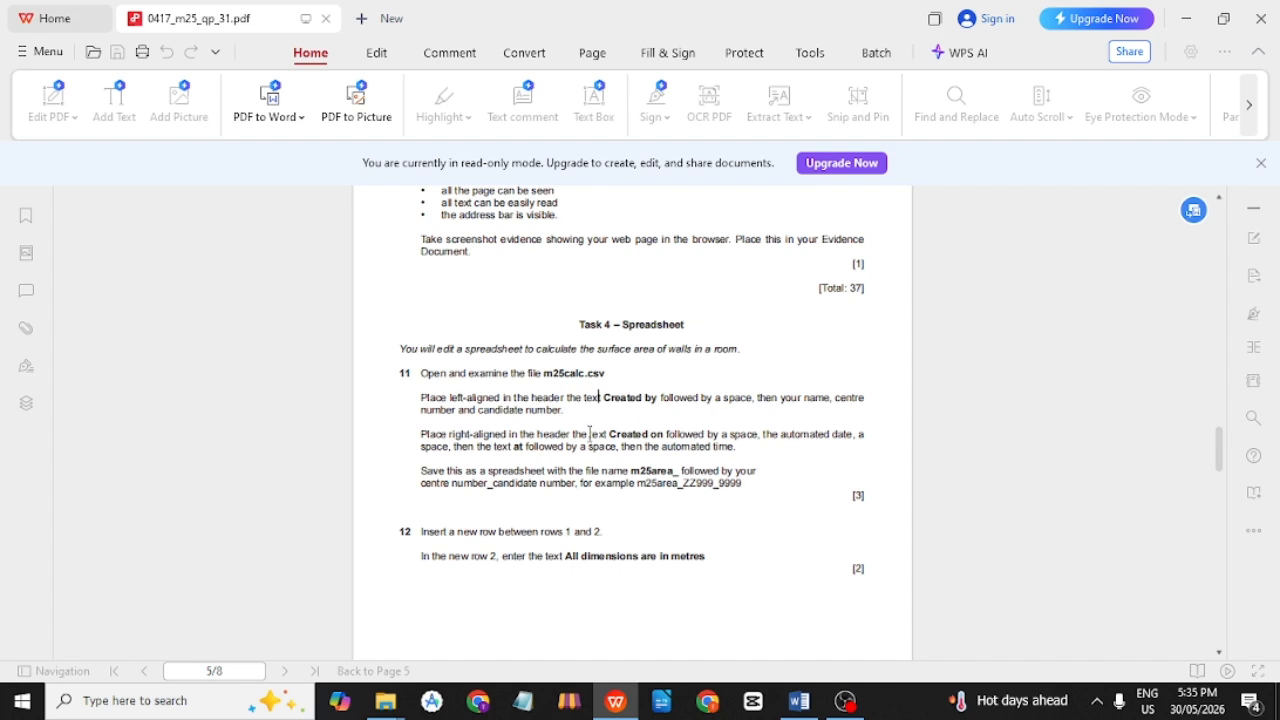
drag(609, 434, 663, 432)
click(663, 432)
click(743, 436)
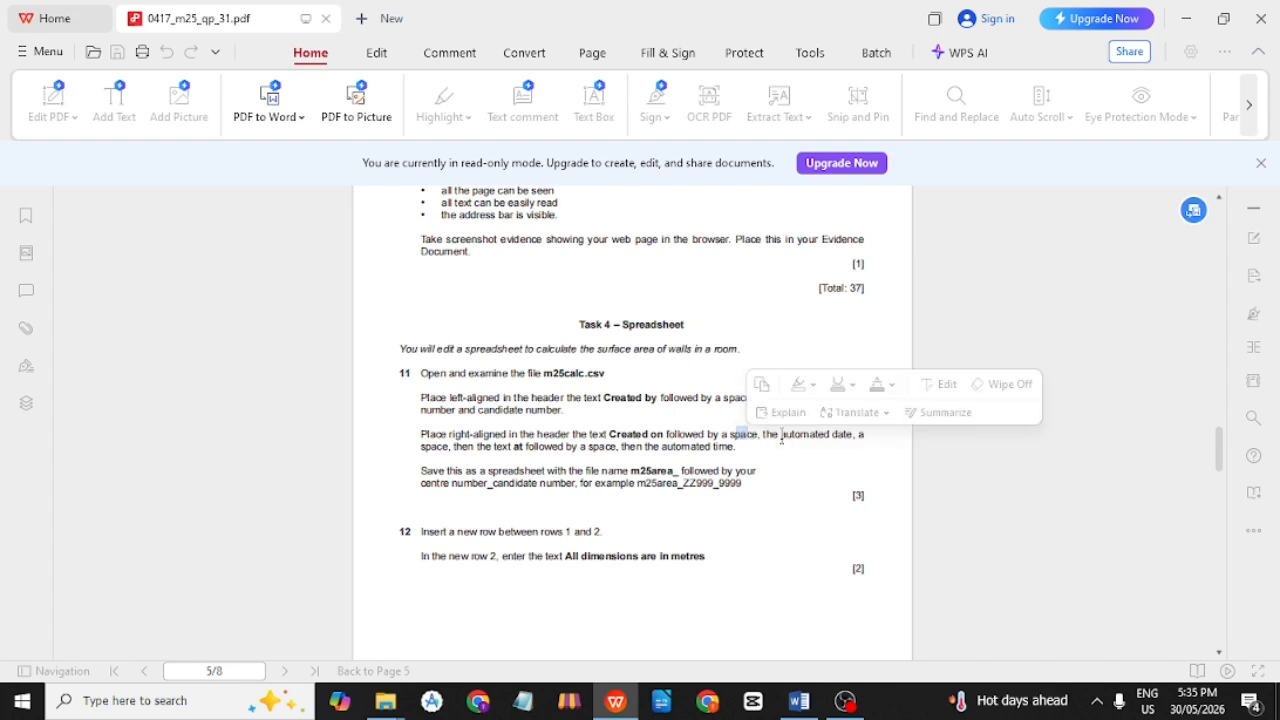
drag(780, 436, 853, 437)
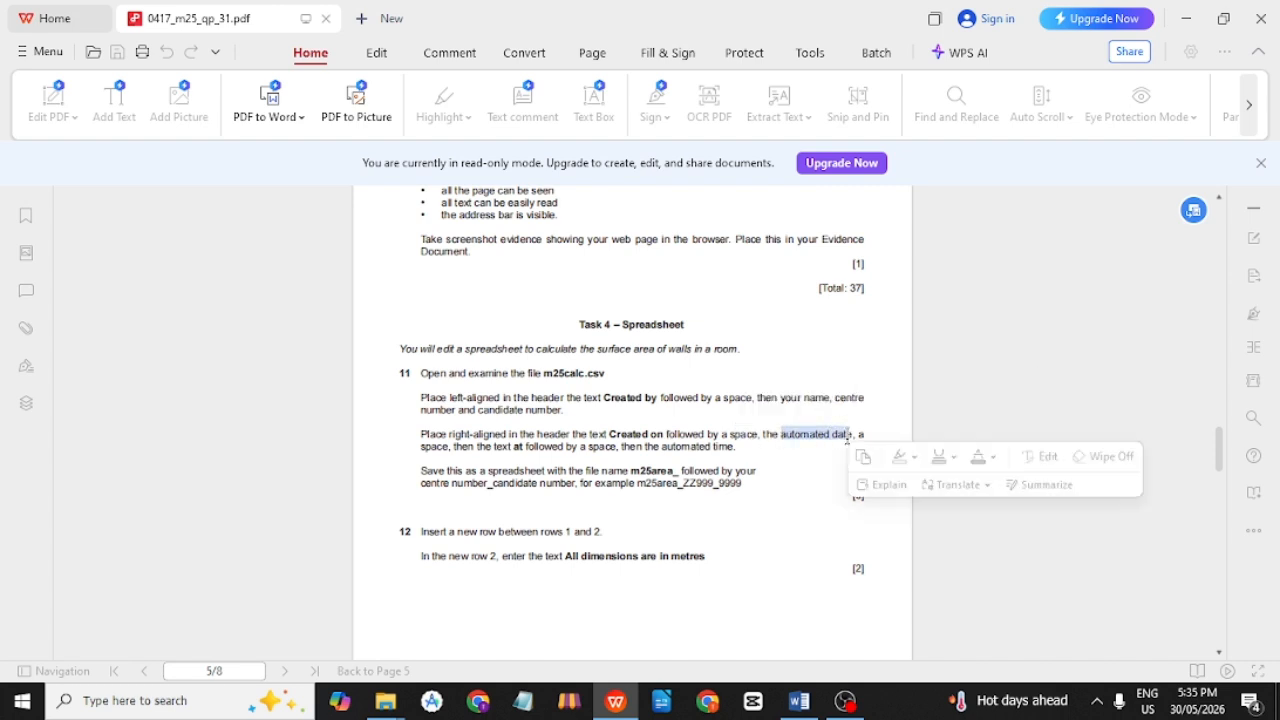
click(855, 436)
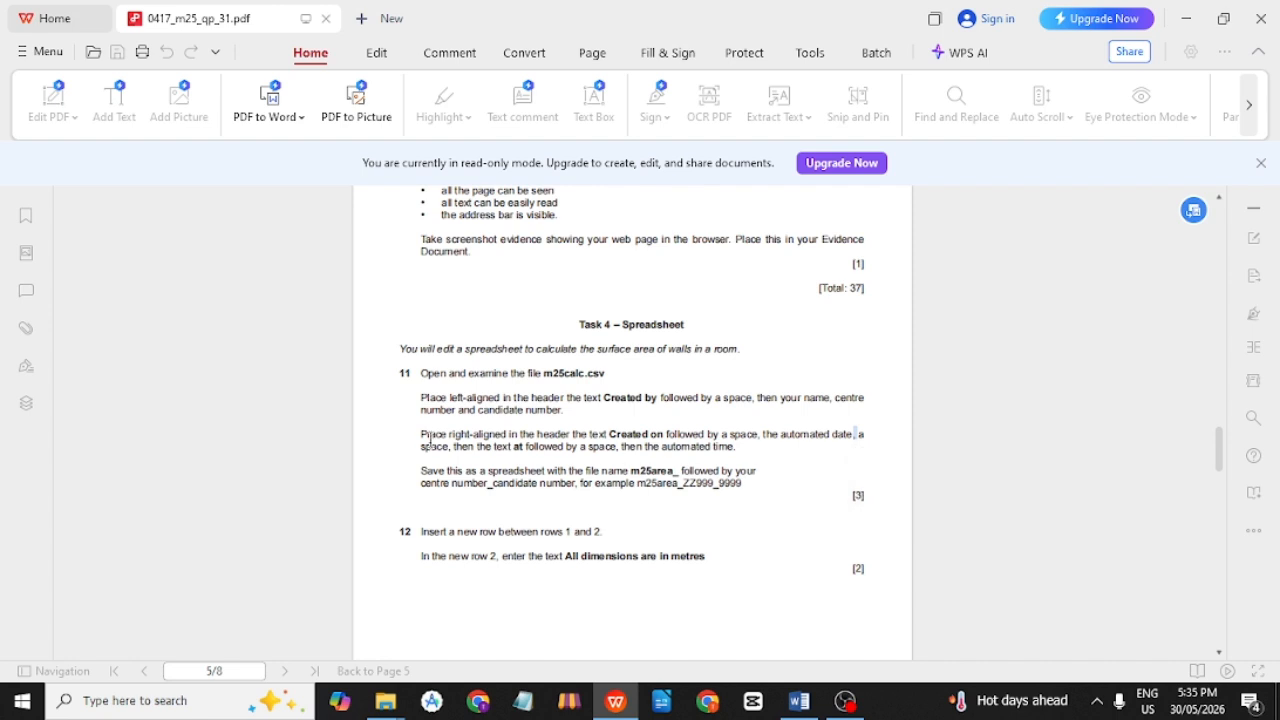
click(518, 446)
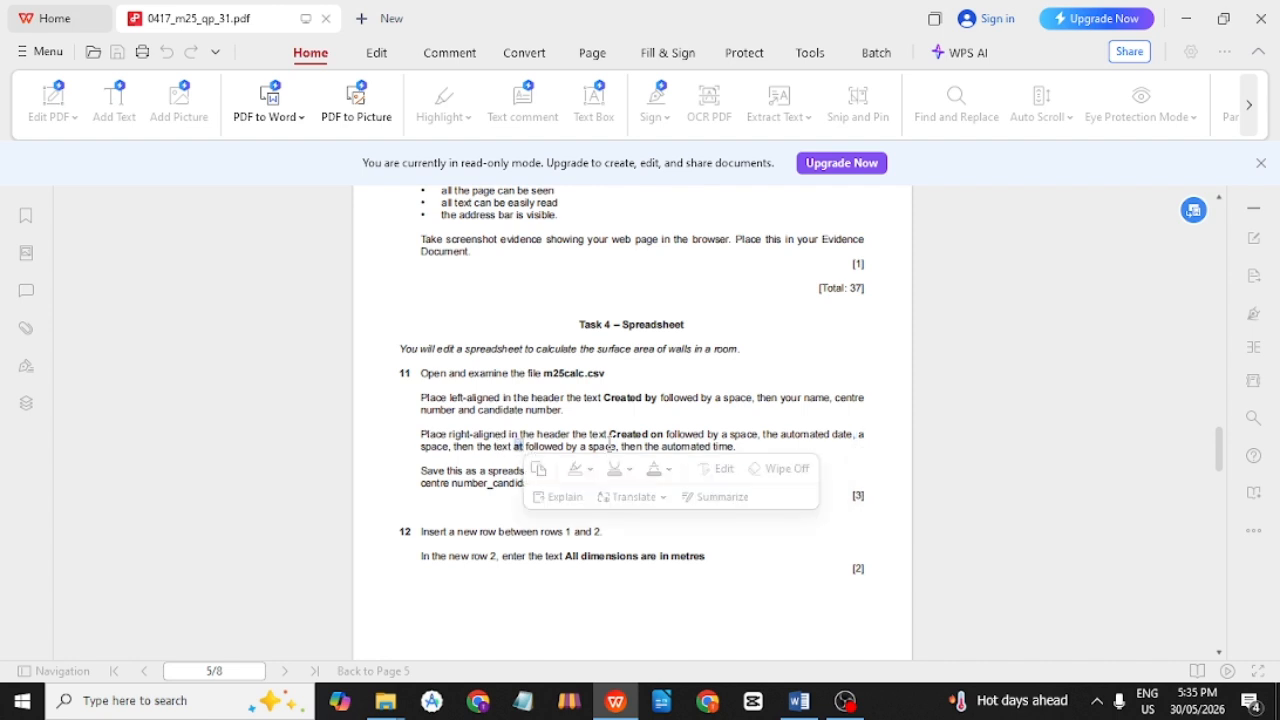
double_click(603, 447)
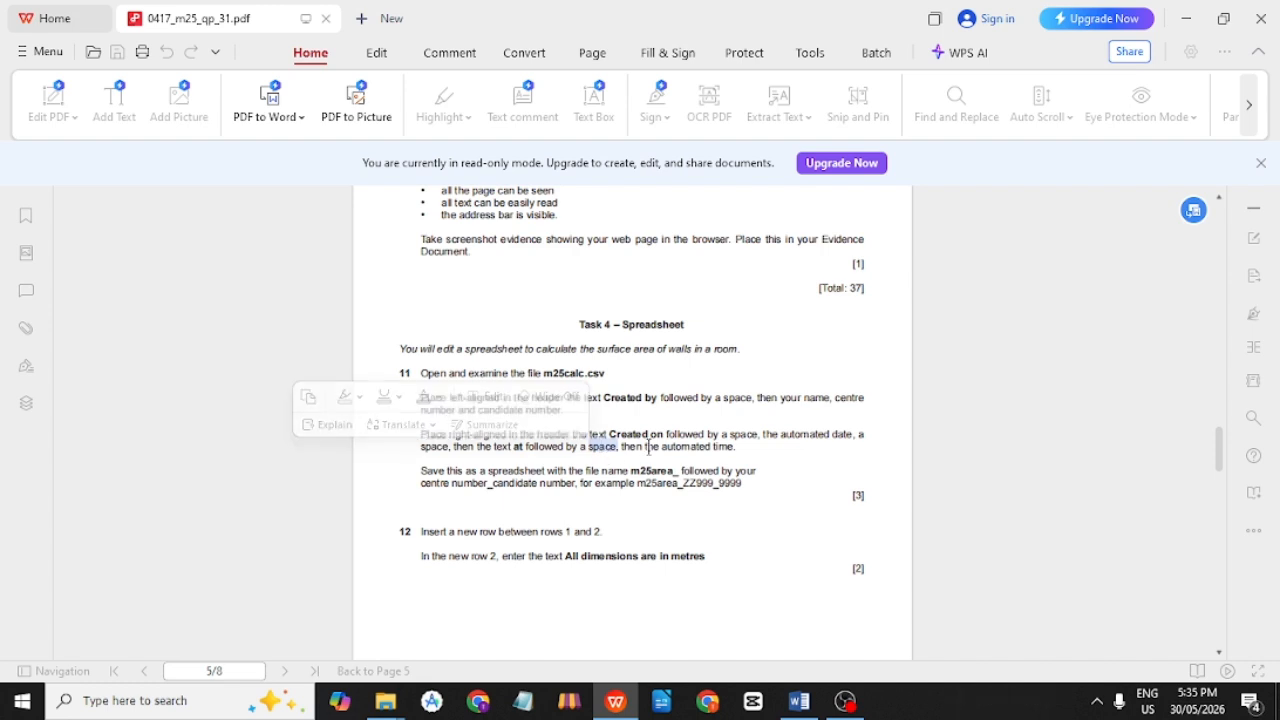
drag(658, 447, 739, 447)
click(735, 447)
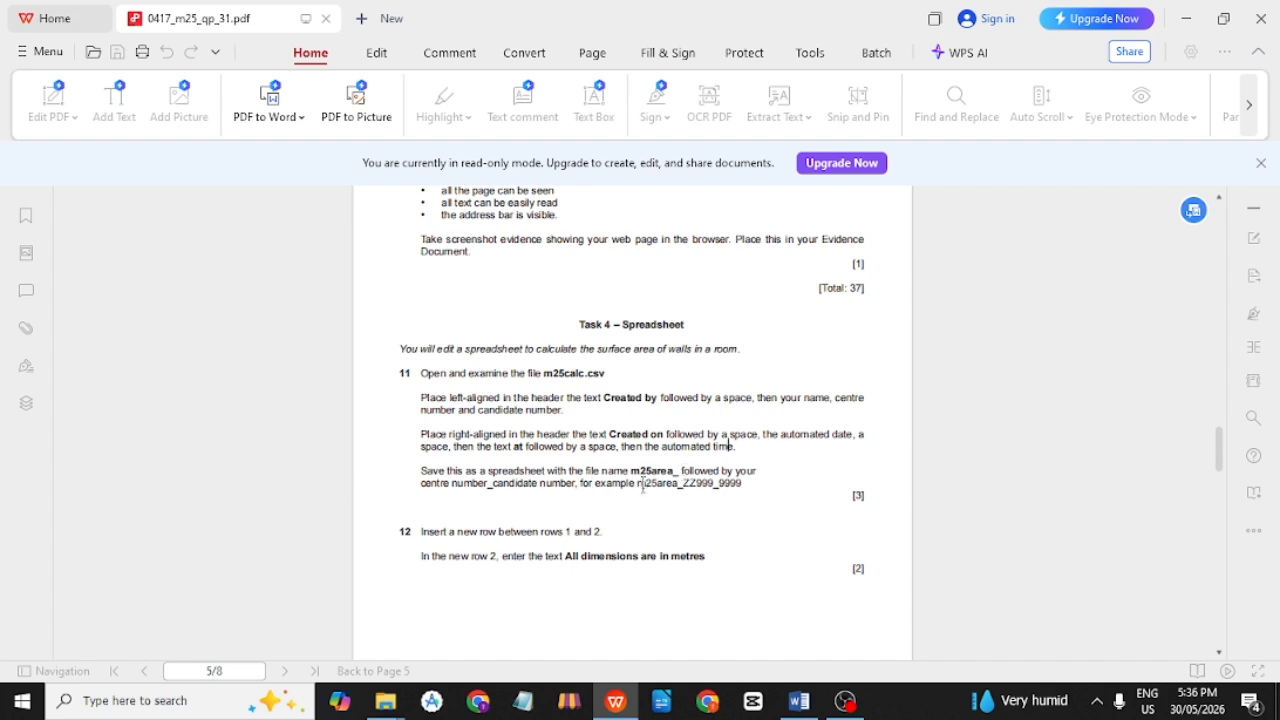
drag(638, 486, 748, 490)
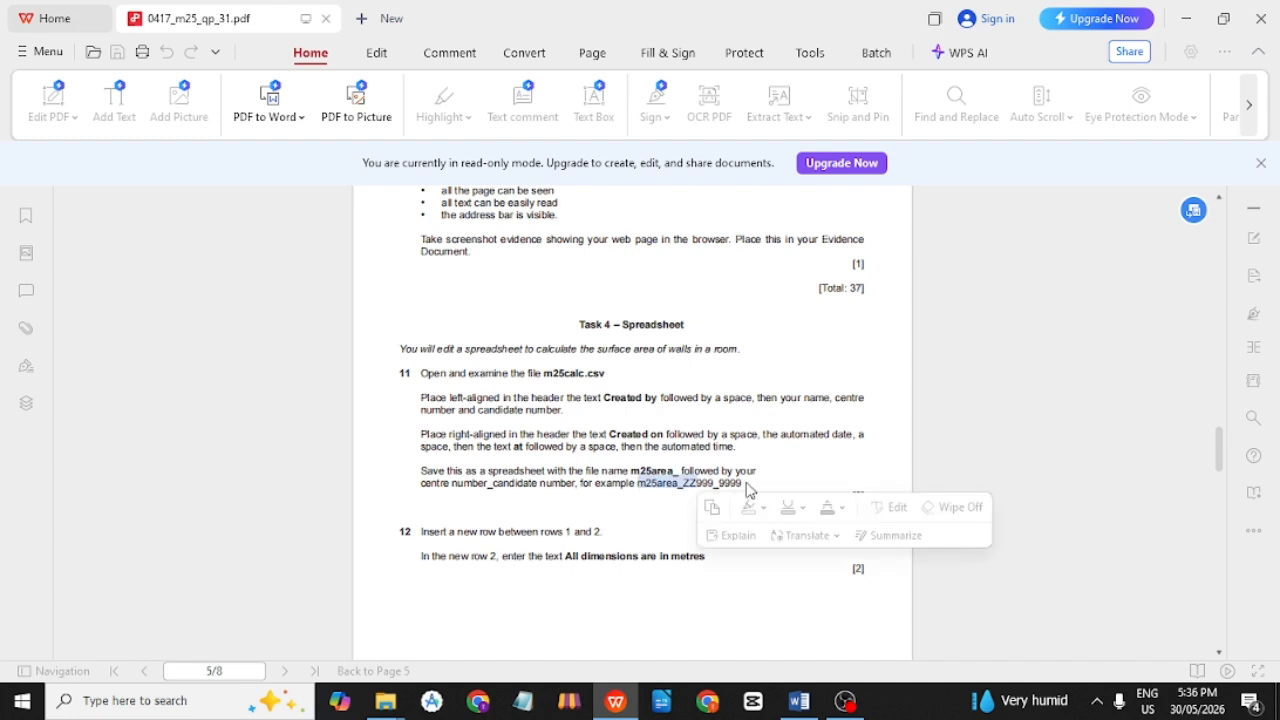
click(734, 446)
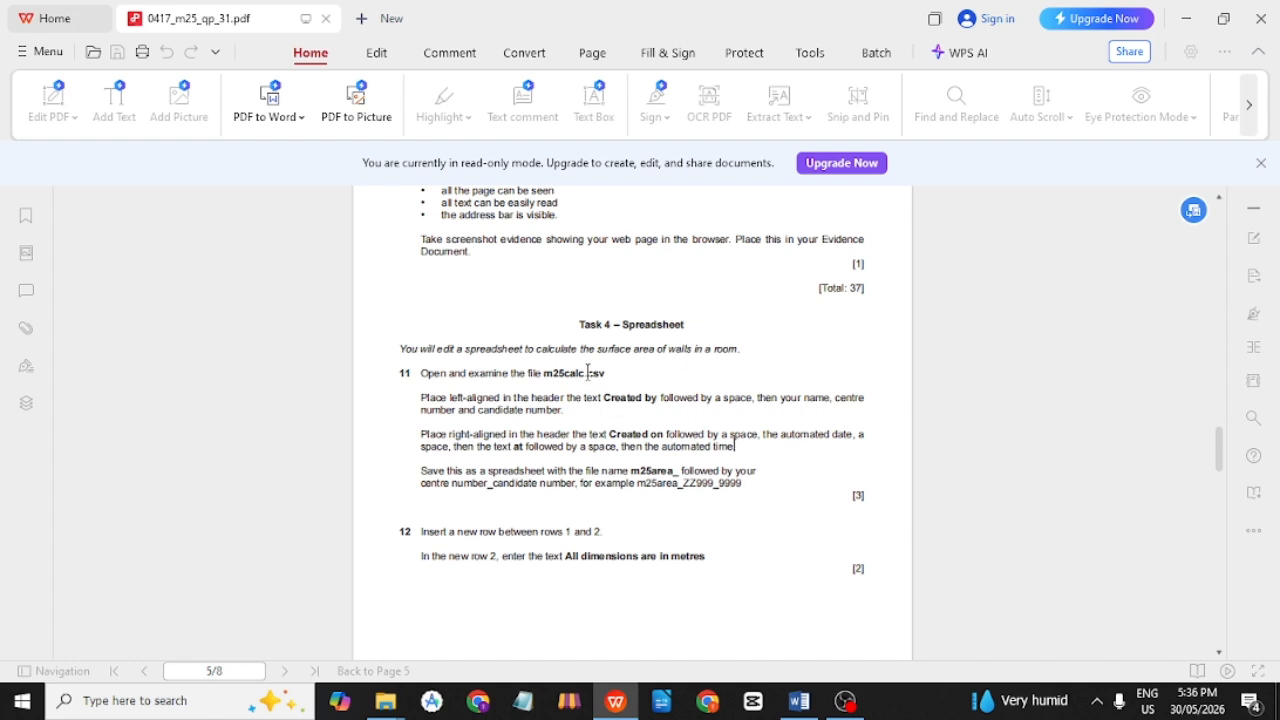
drag(606, 373, 541, 378)
Open m25calc from the Confidential Source Files folder with Excel and bring the workbook forward.
key(alt+Tab)
key(alt+Tab)
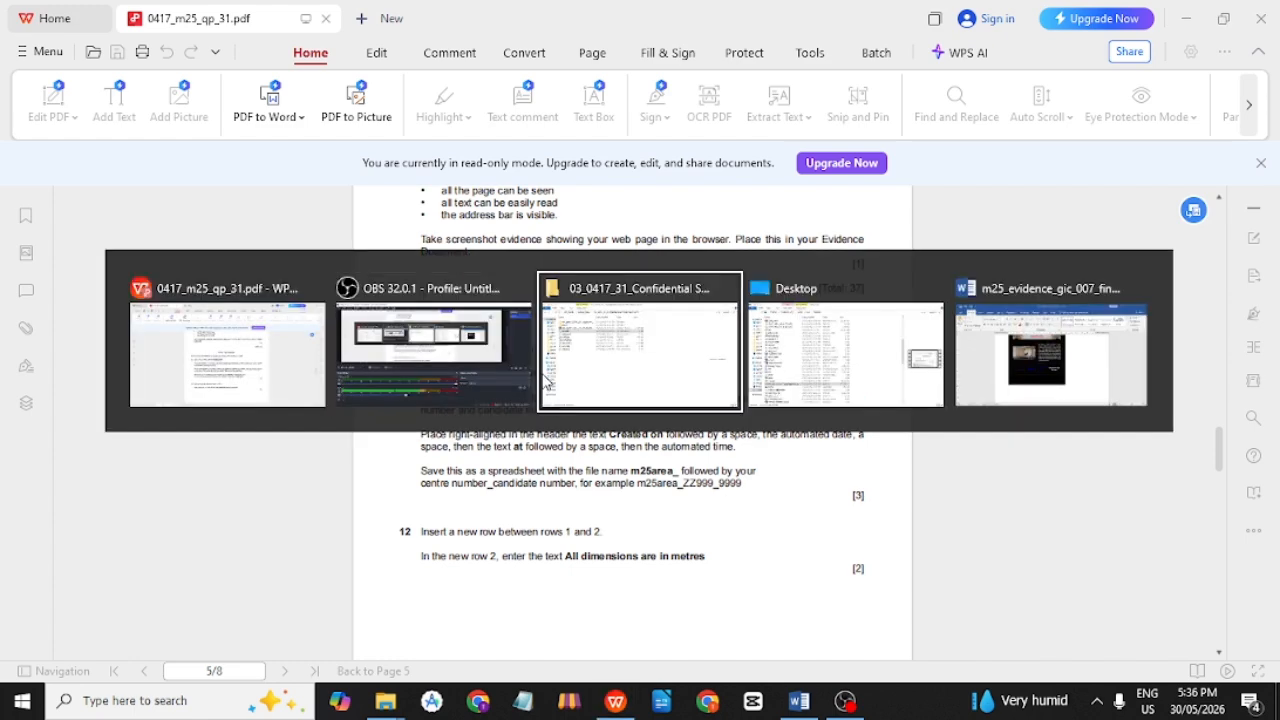
double_click(227, 184)
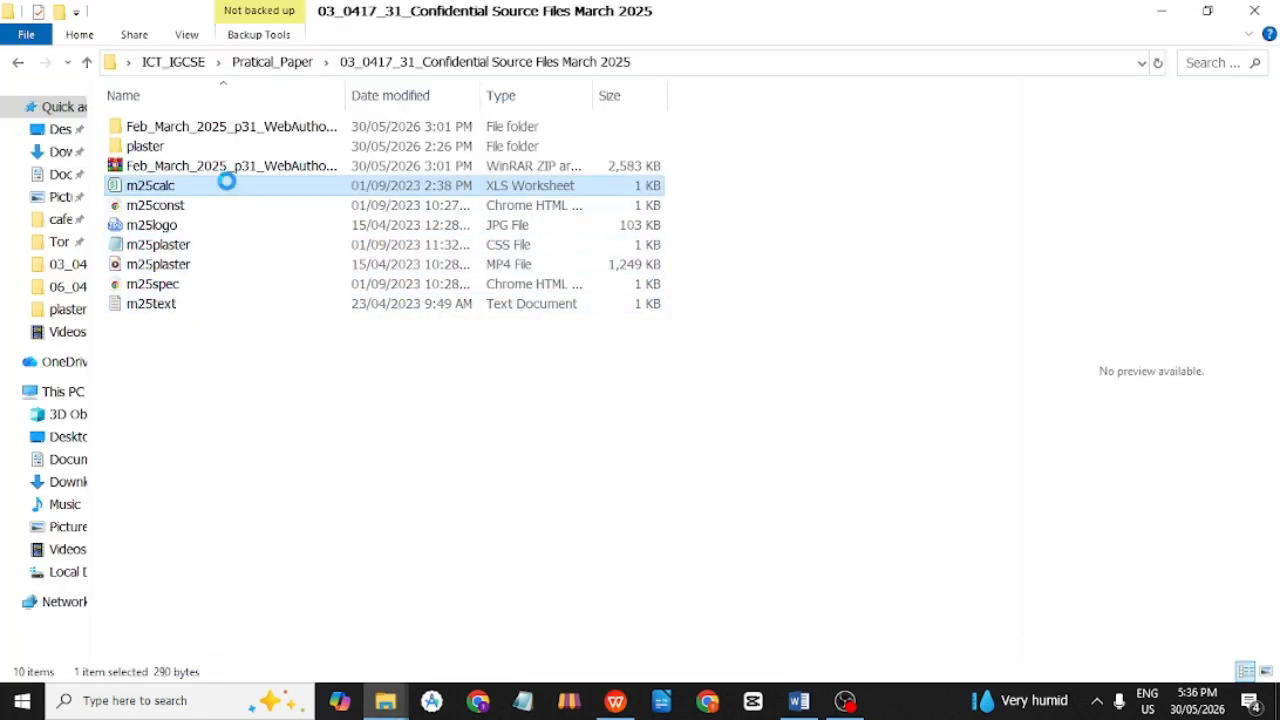
right_click(227, 184)
mouse_move(400, 345)
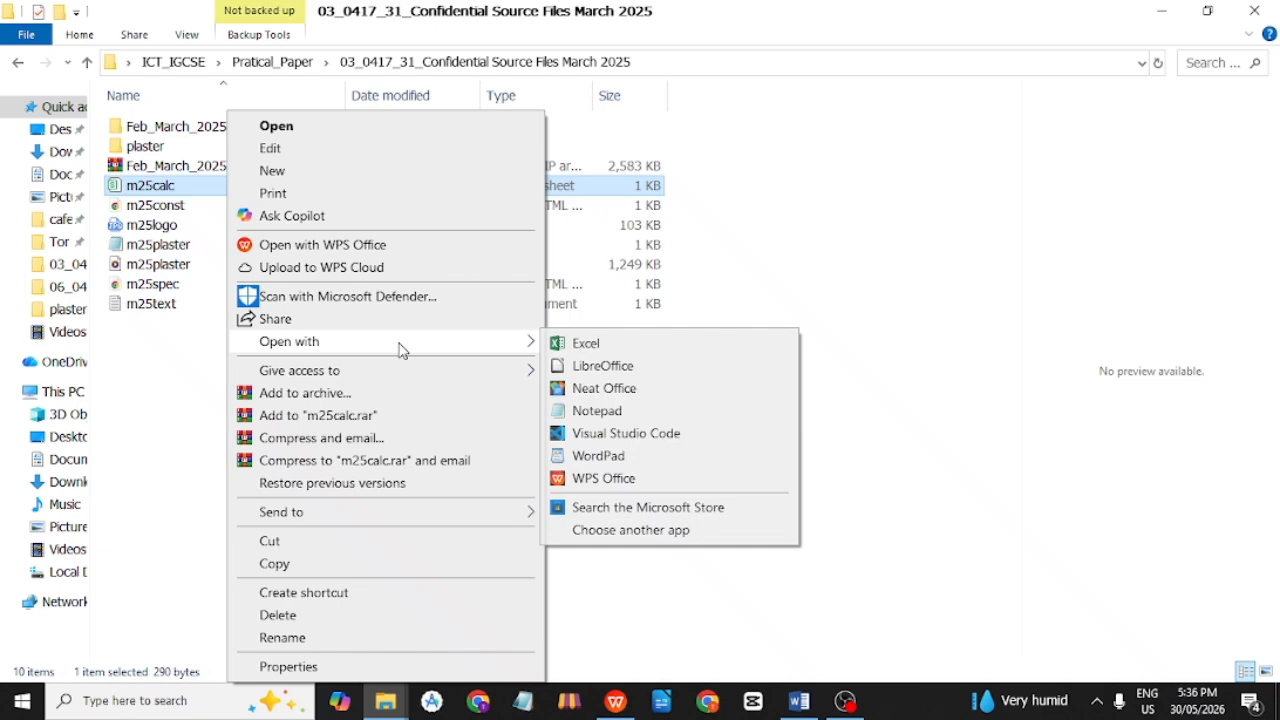
click(628, 348)
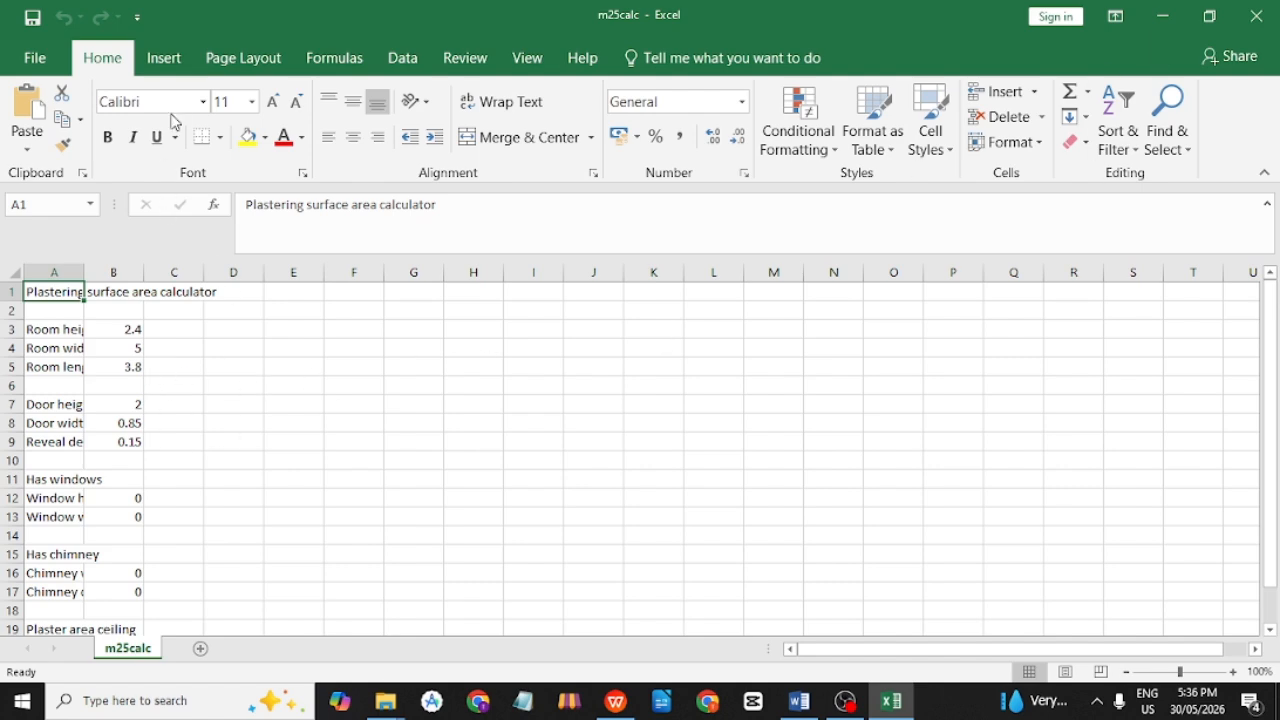
key(alt+Tab)
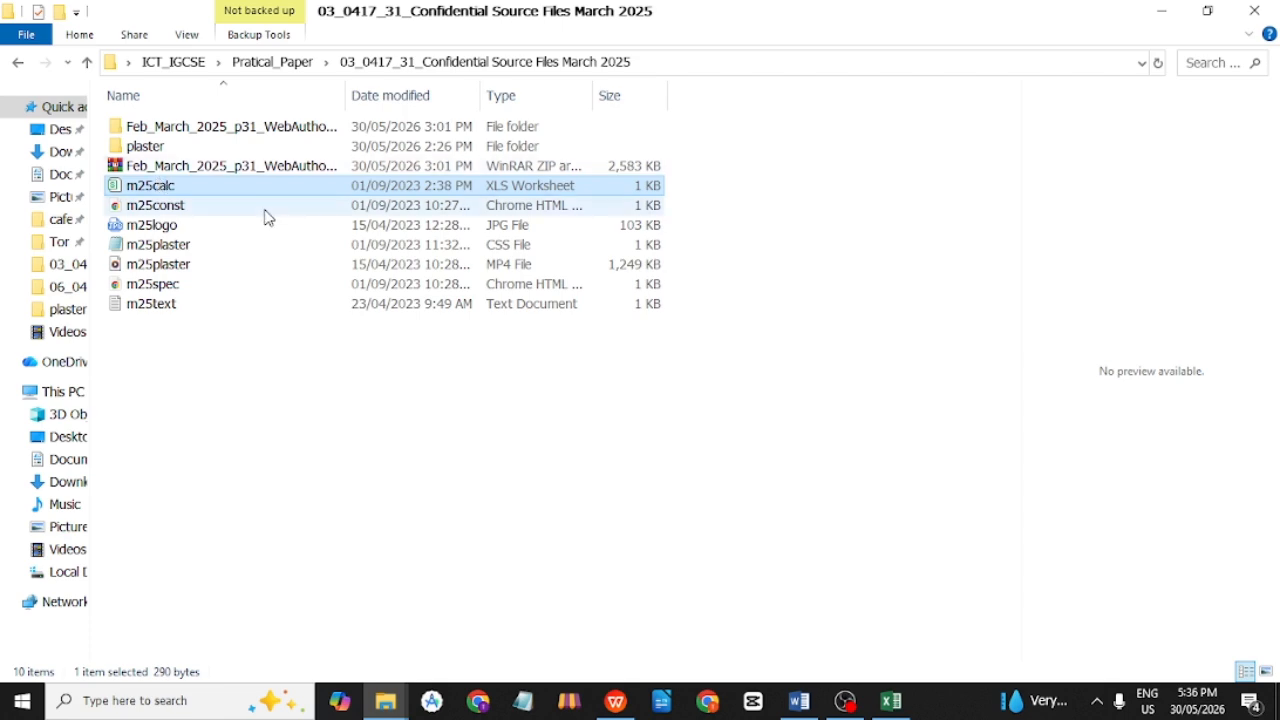
key(alt+Tab)
key(alt+Tab)
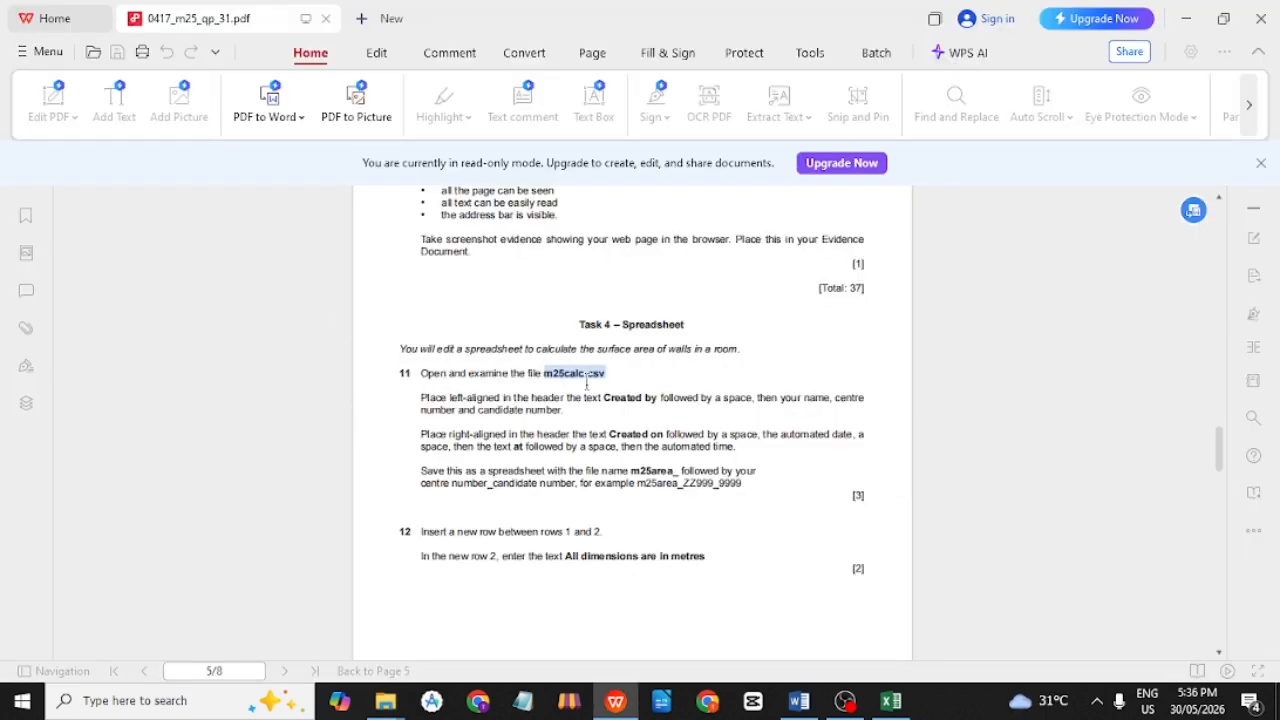
key(alt+Tab)
key(alt+Tab)
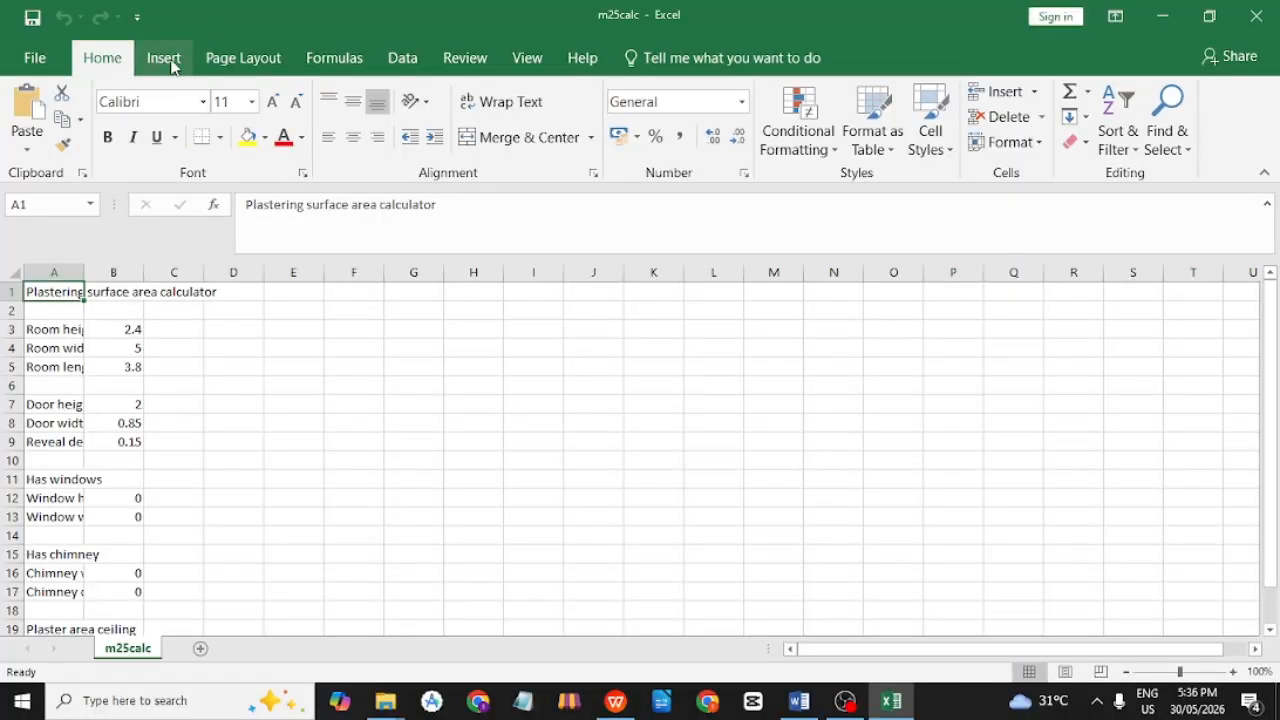
Enter 'Created by' followed by the candidate's name and candidate number in the left header.
click(166, 60)
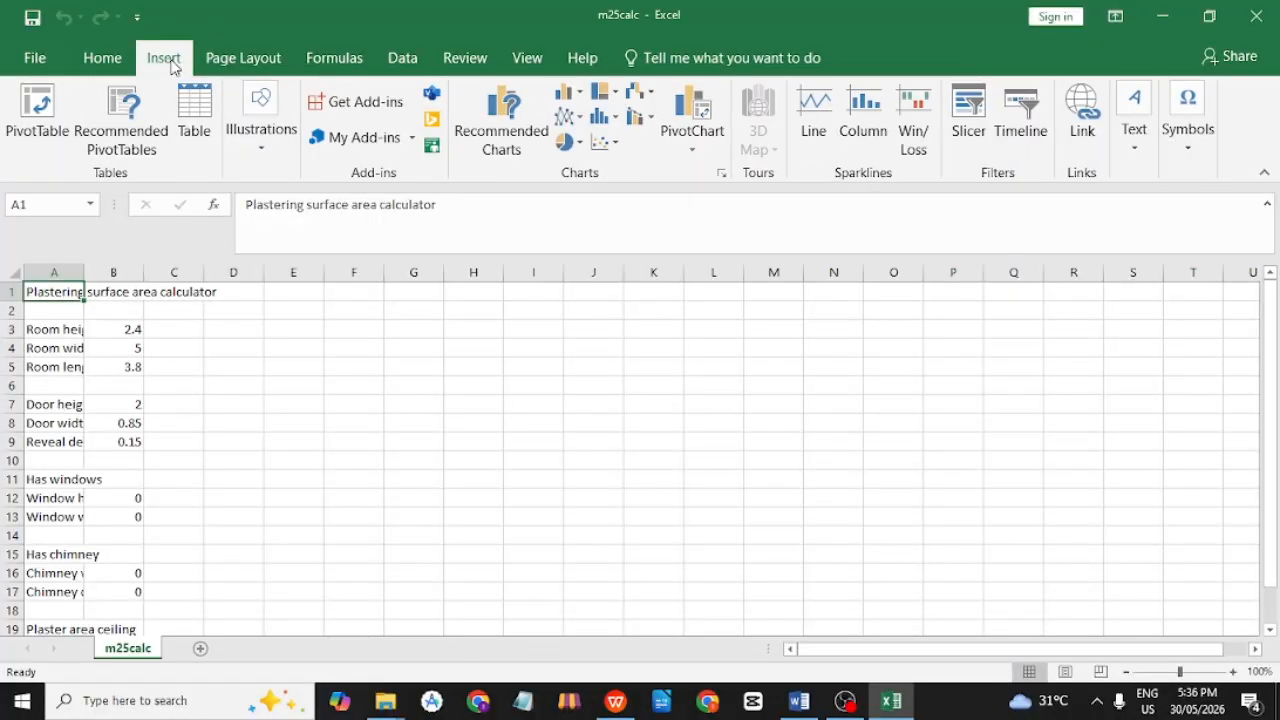
click(1132, 155)
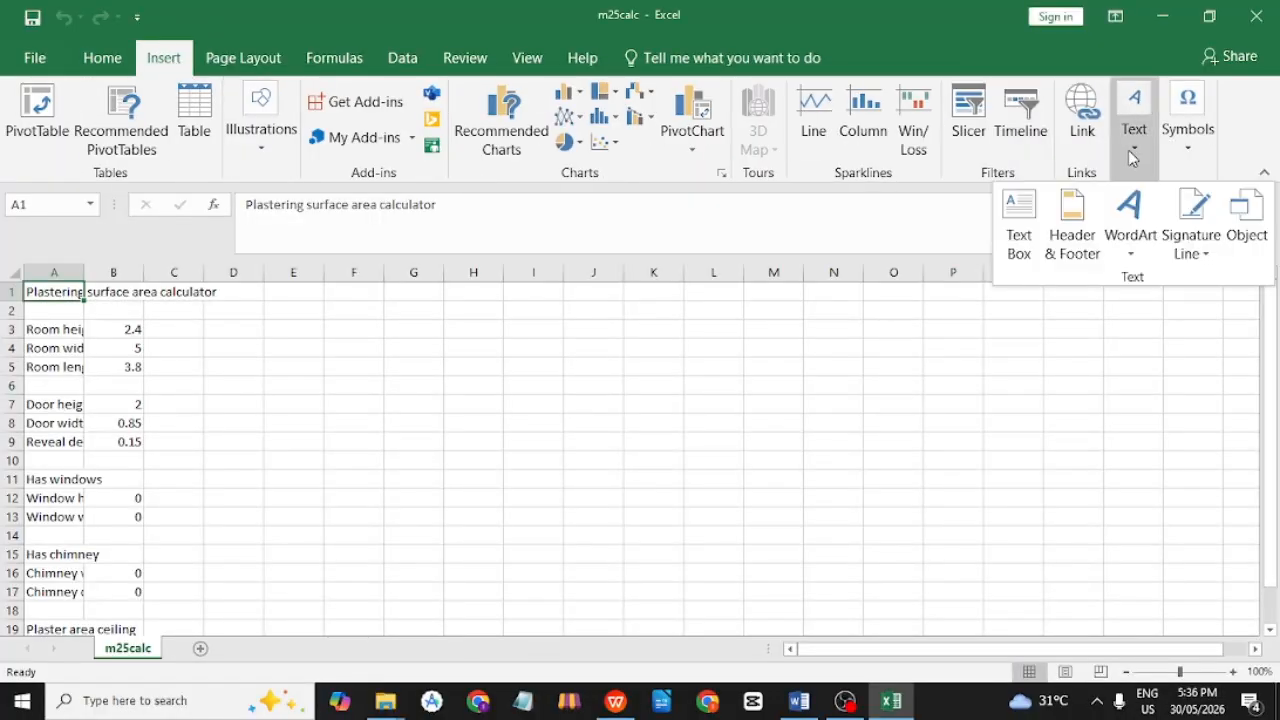
click(1089, 239)
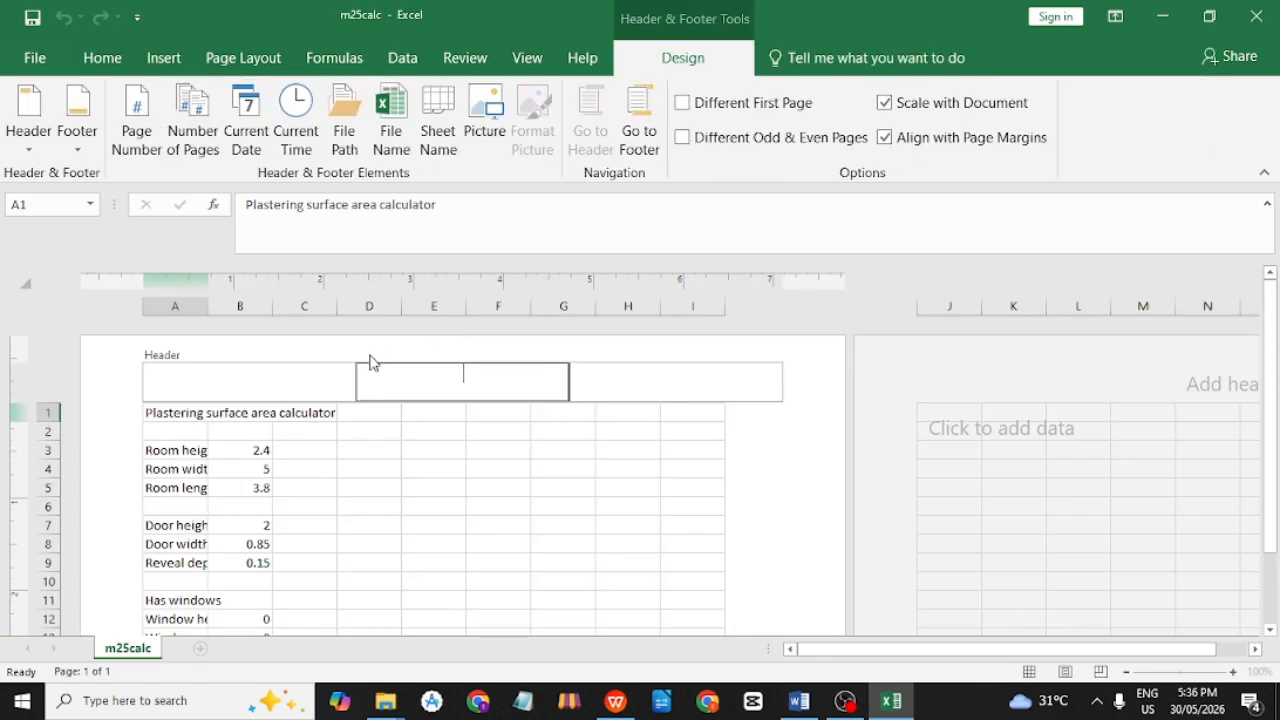
click(304, 378)
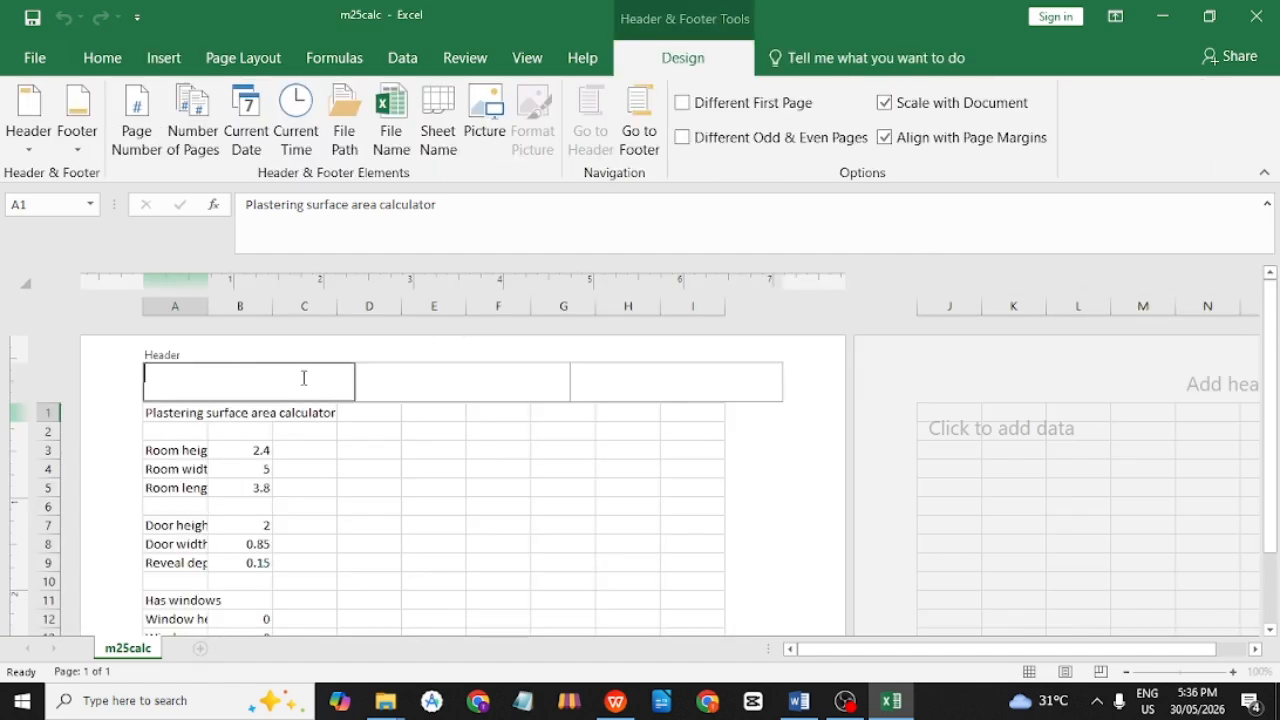
text(Created by Thurein)
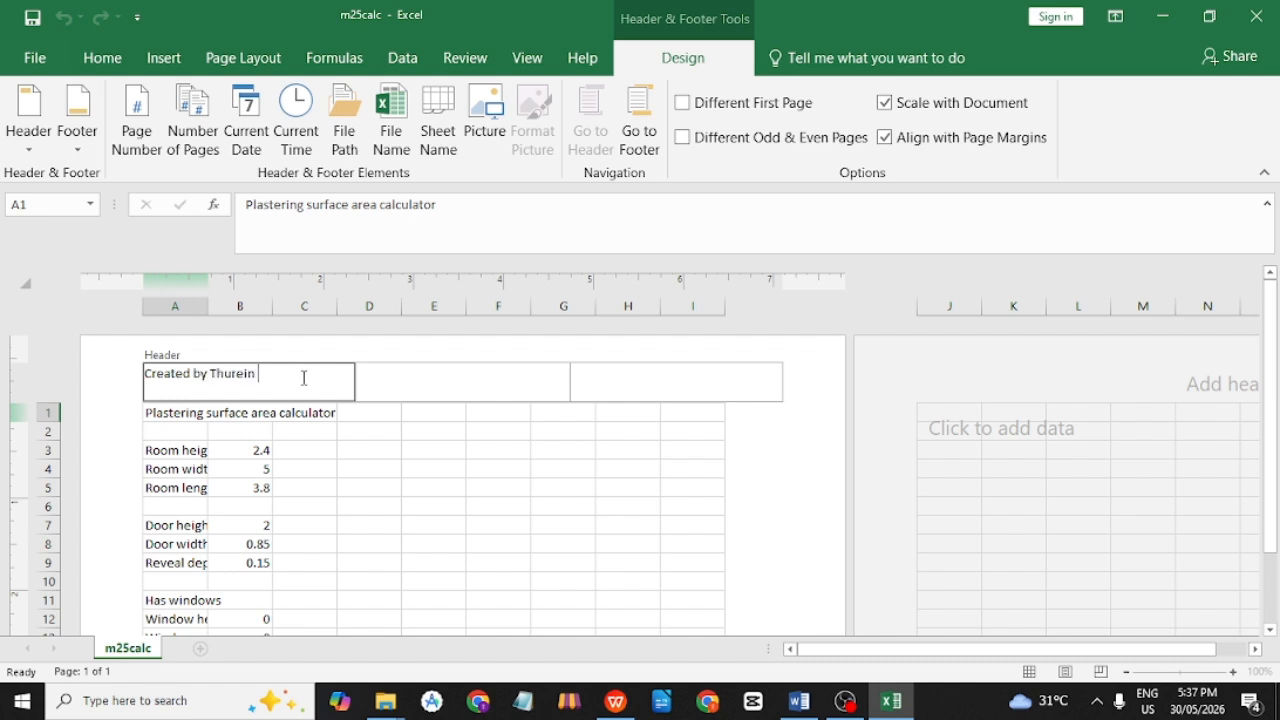
key(Return)
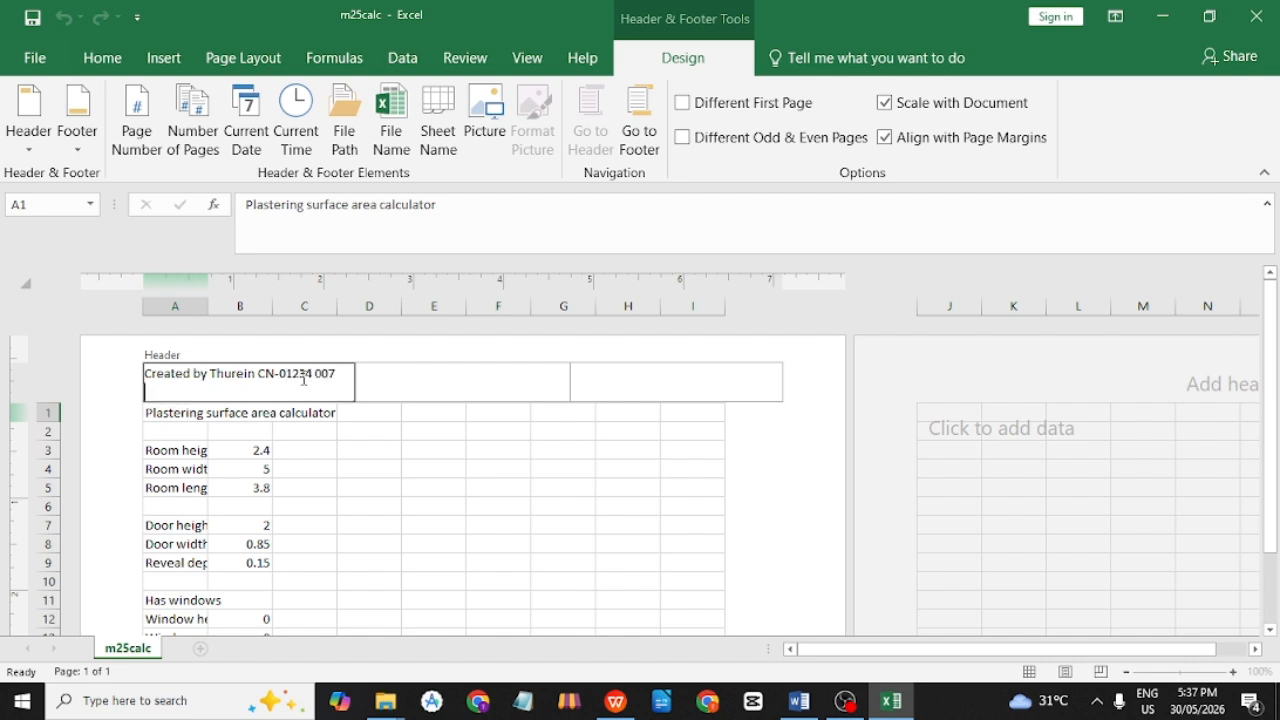
Make the right header read 'Created on' the automatic current date 'at' the automatic current time.
click(644, 380)
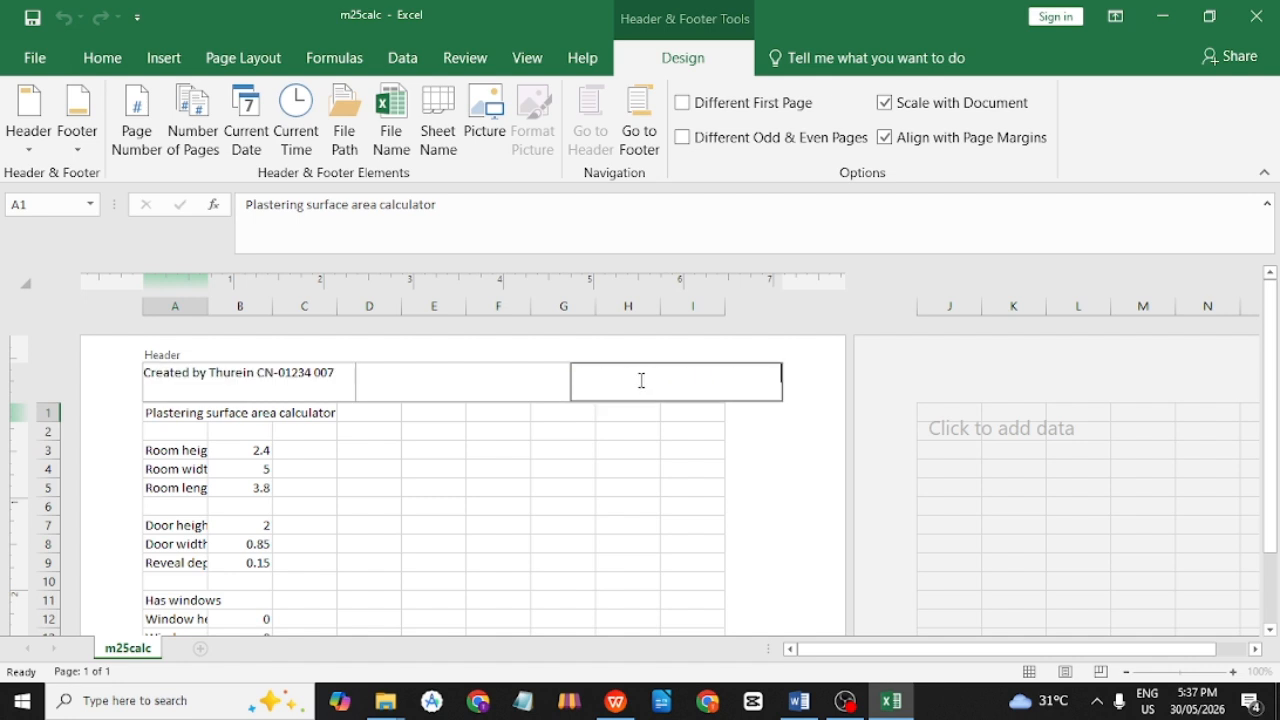
text(Created on)
click(256, 148)
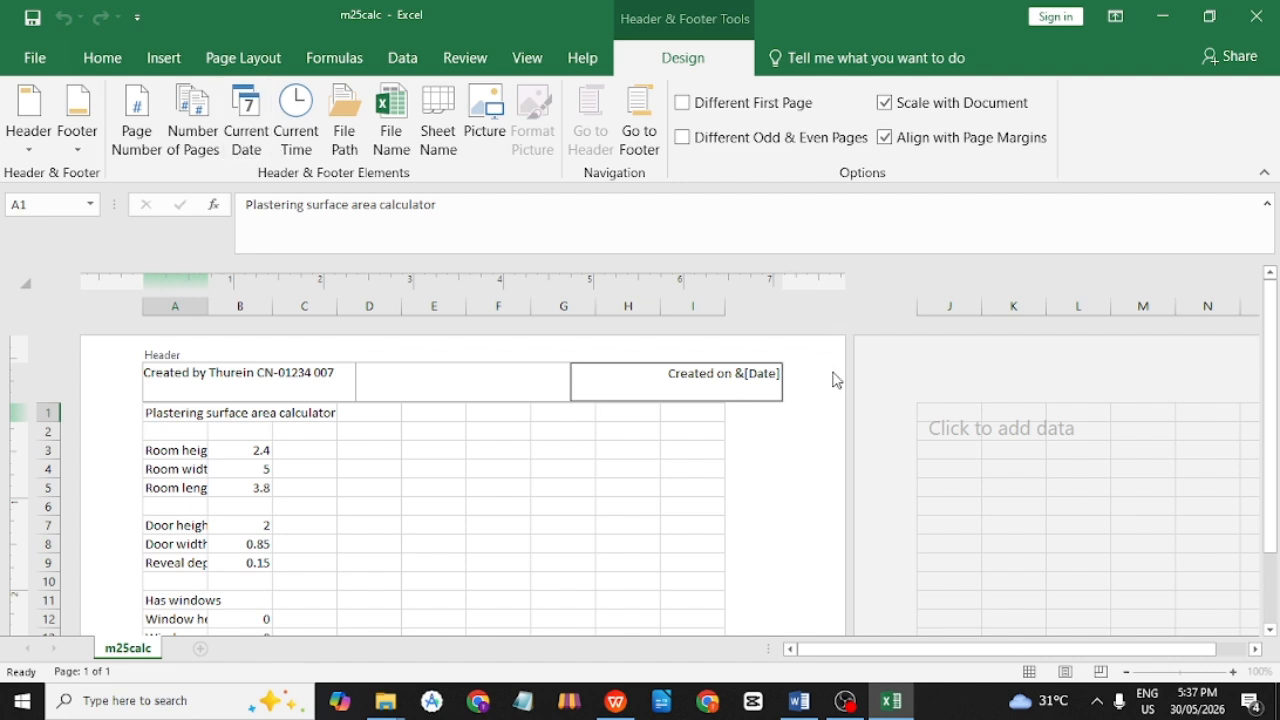
text(at)
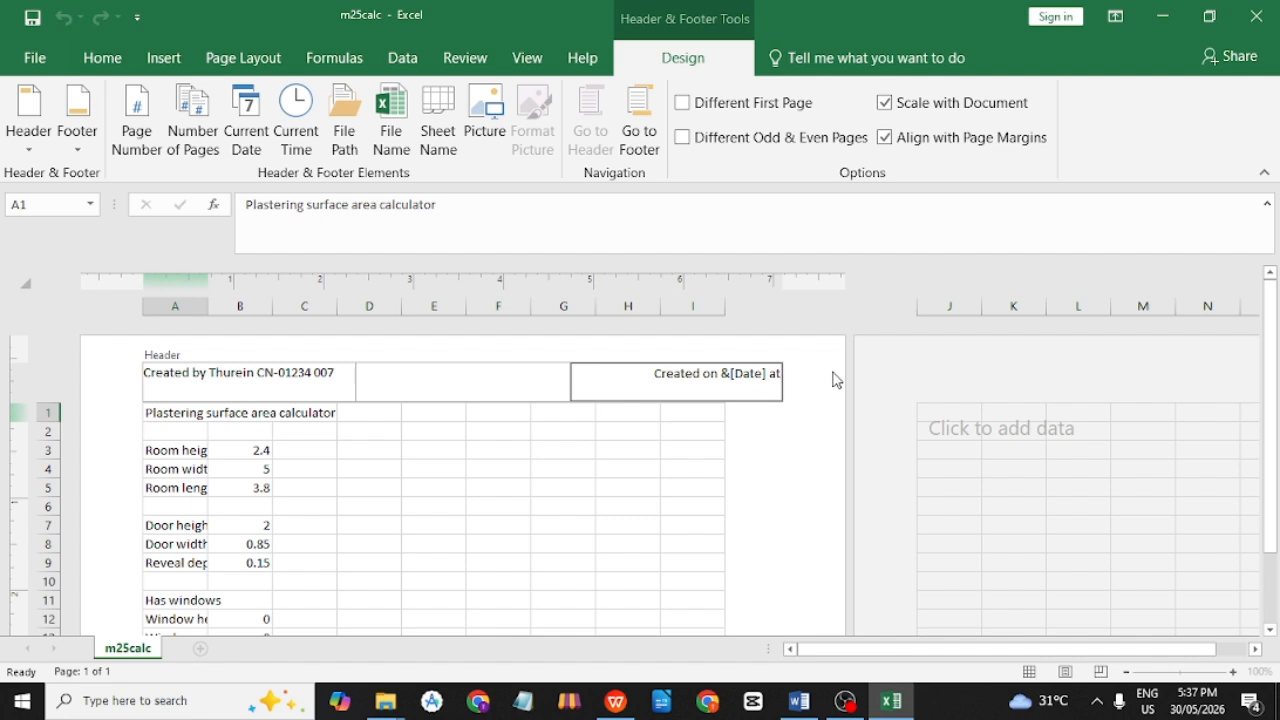
click(296, 140)
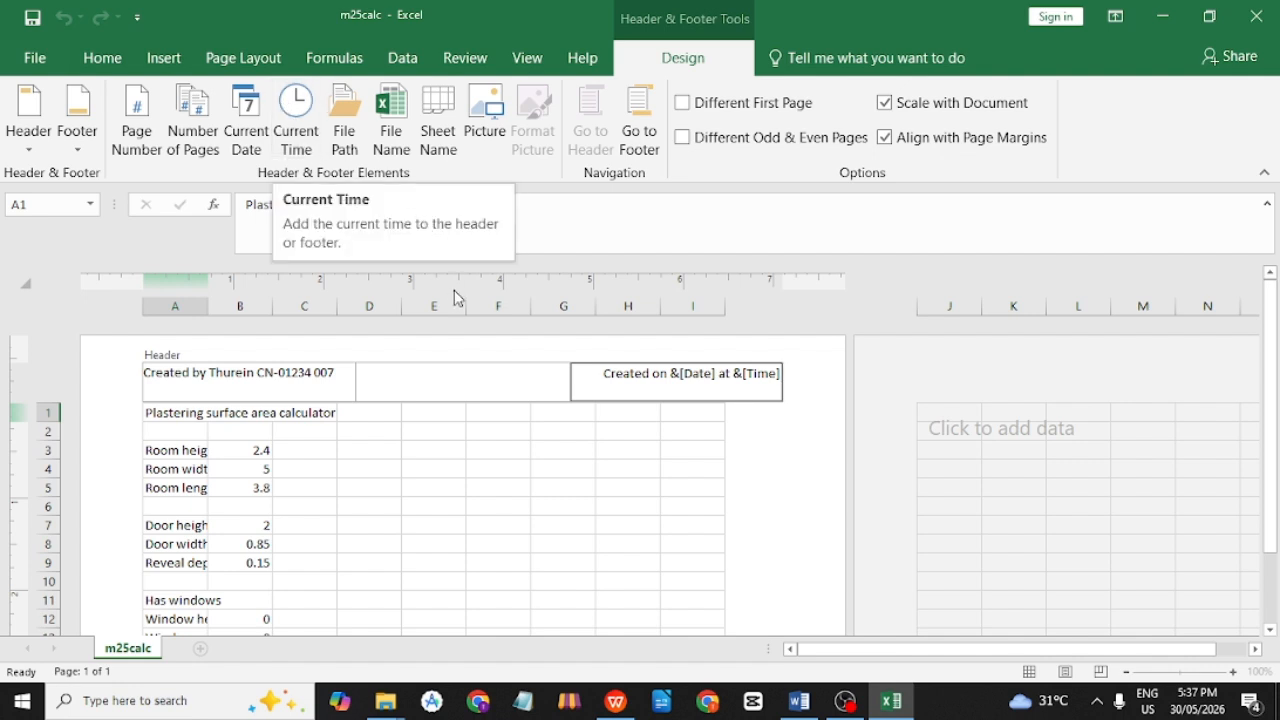
click(547, 474)
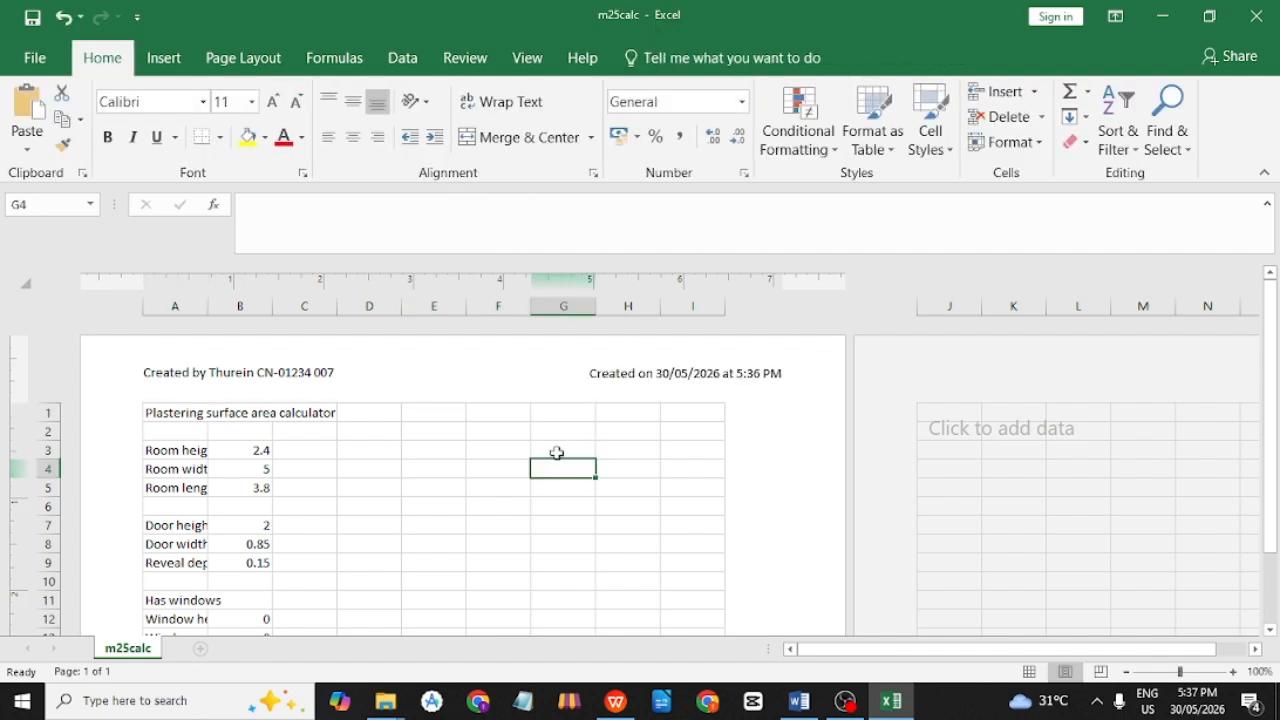
Reread question 11's header wording and the required m25area_ file name in the PDF.
key(alt+Tab)
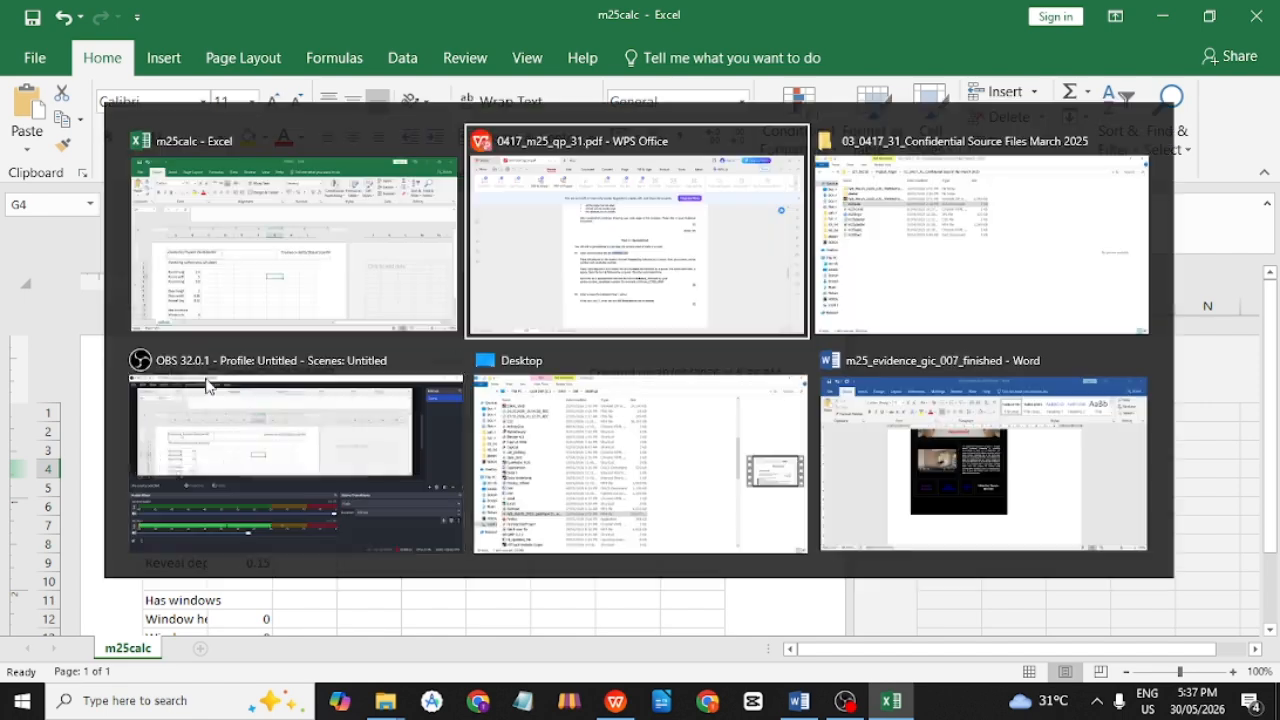
drag(604, 397, 658, 398)
drag(448, 446, 520, 434)
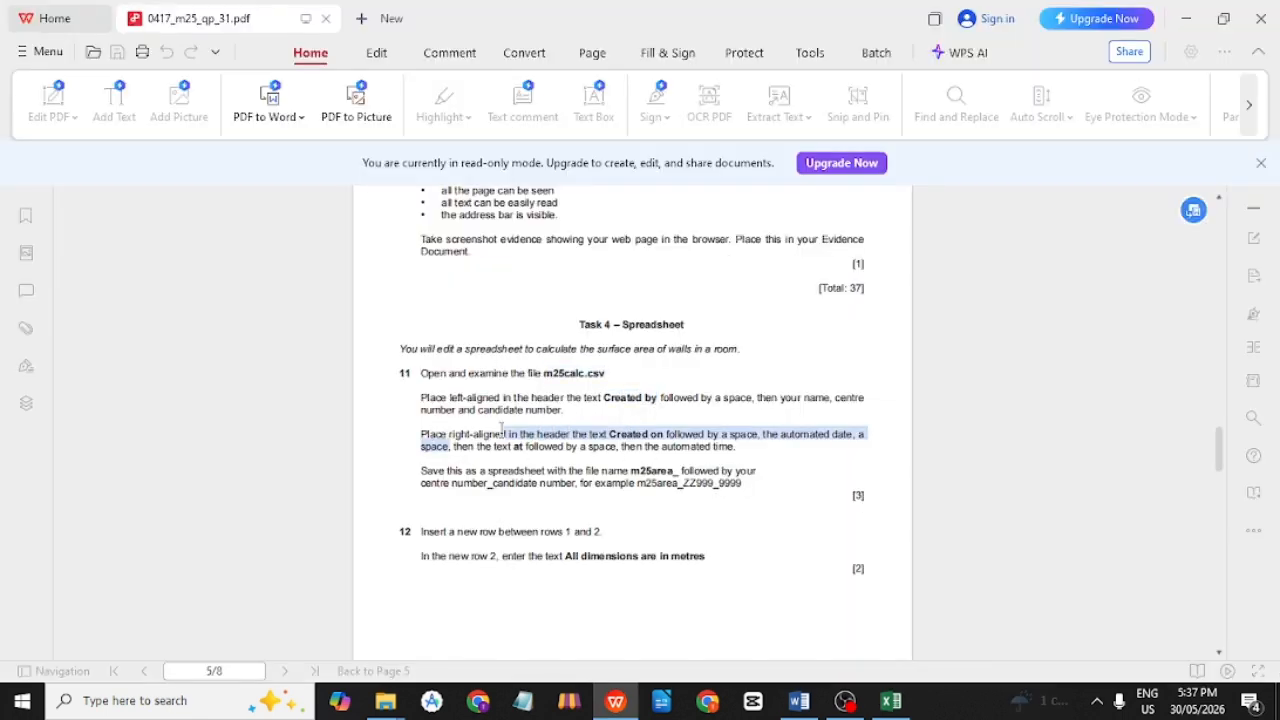
key(alt+Tab)
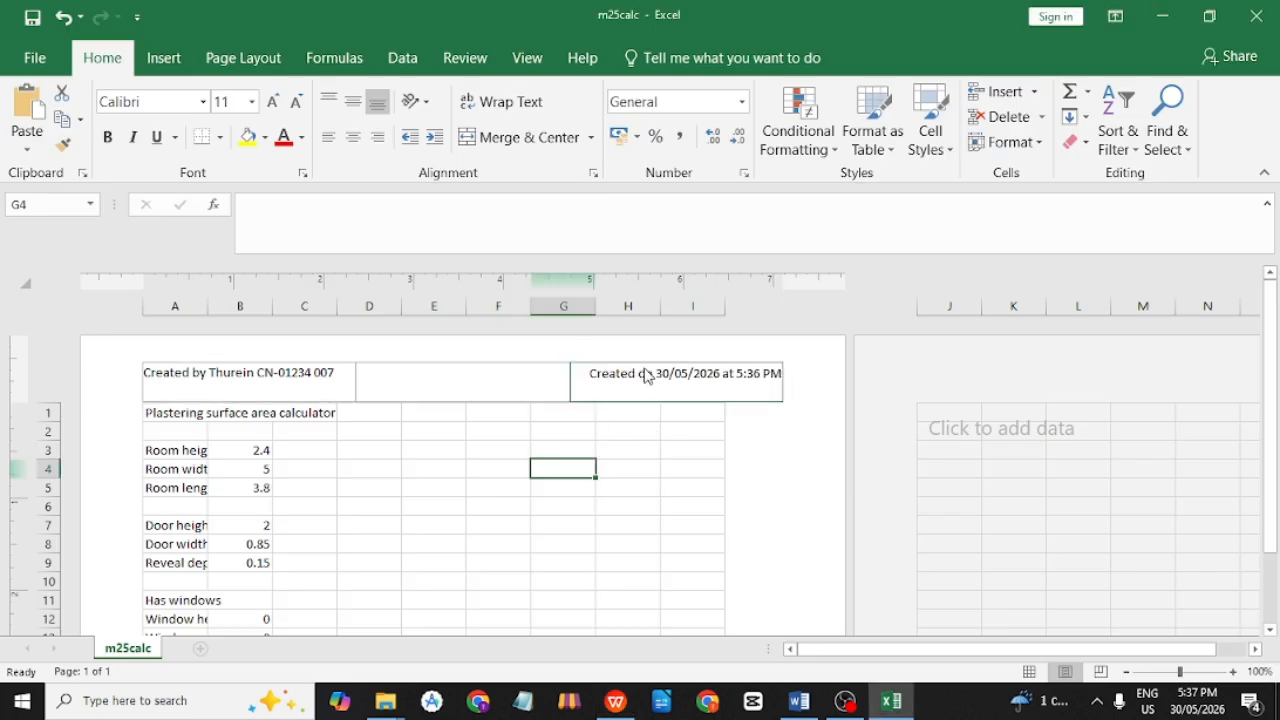
key(alt+Tab)
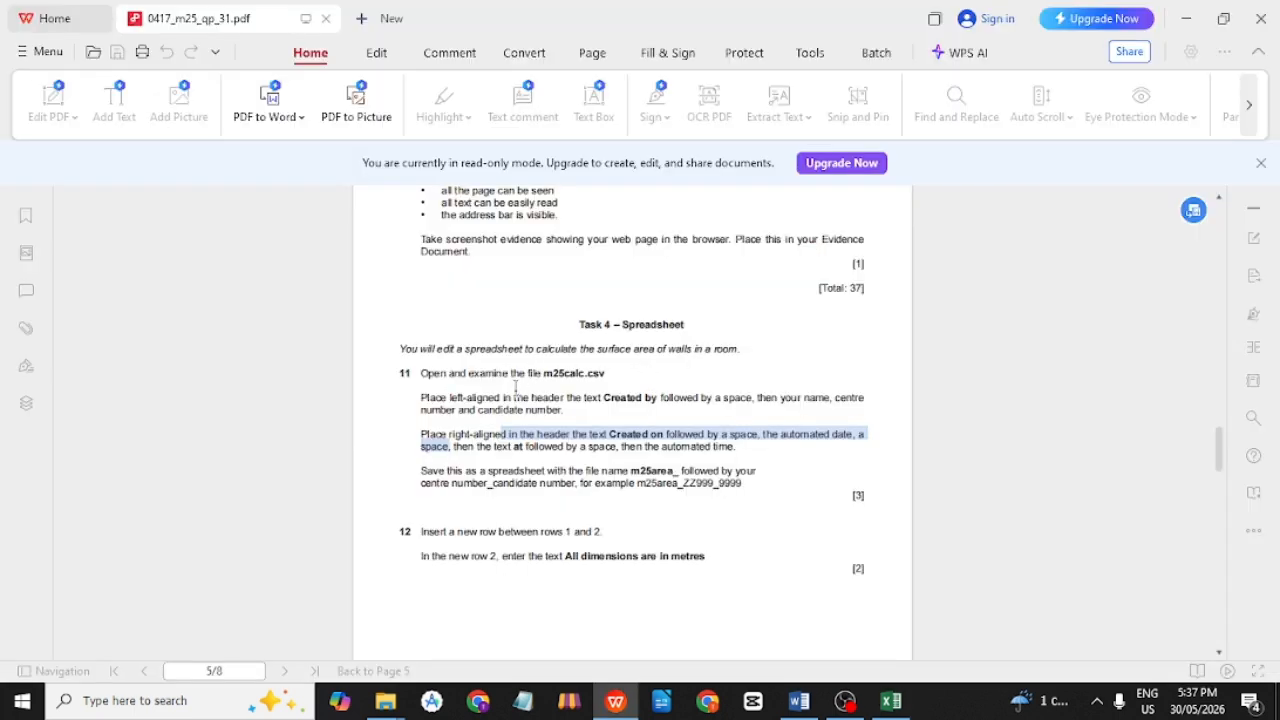
drag(455, 372, 619, 379)
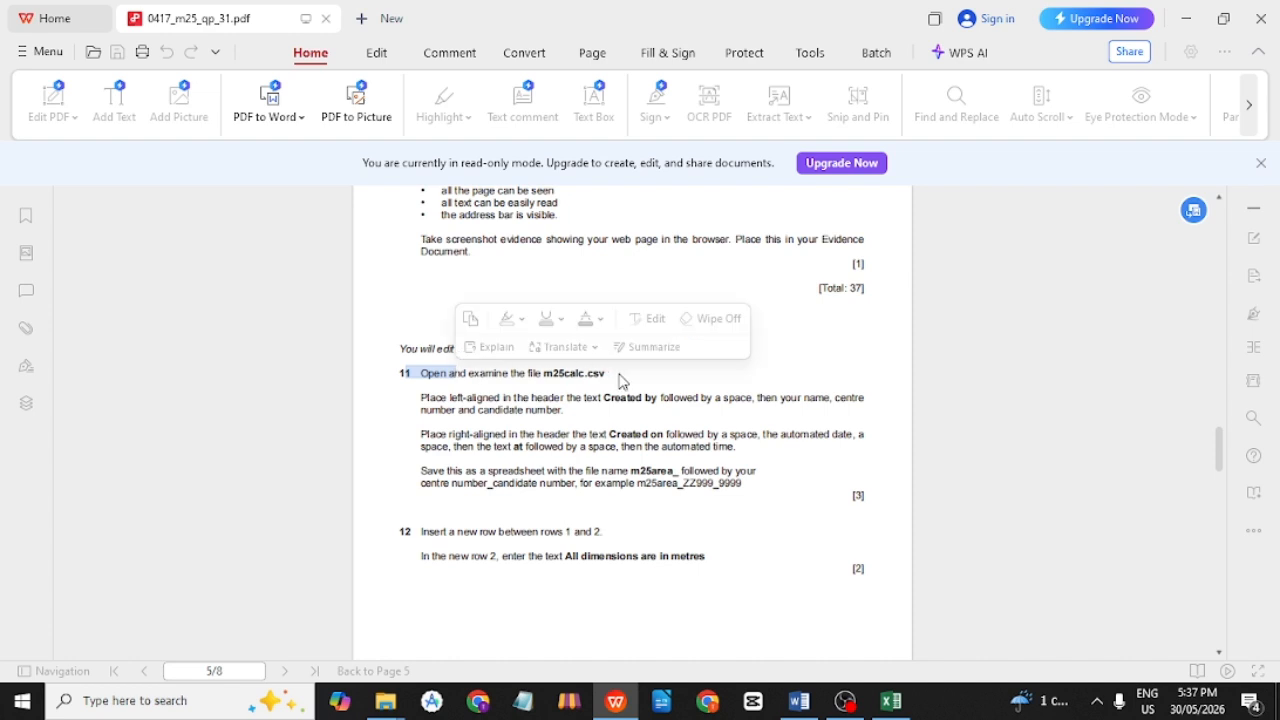
click(630, 384)
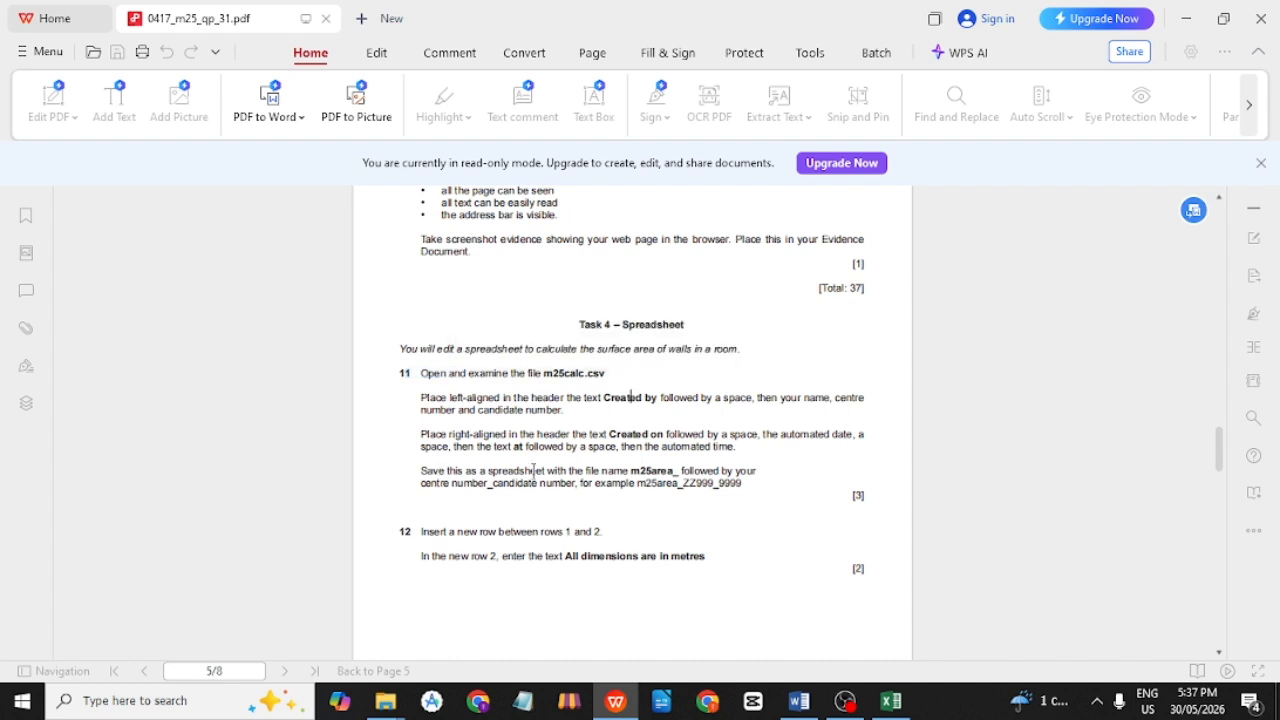
drag(631, 470, 681, 470)
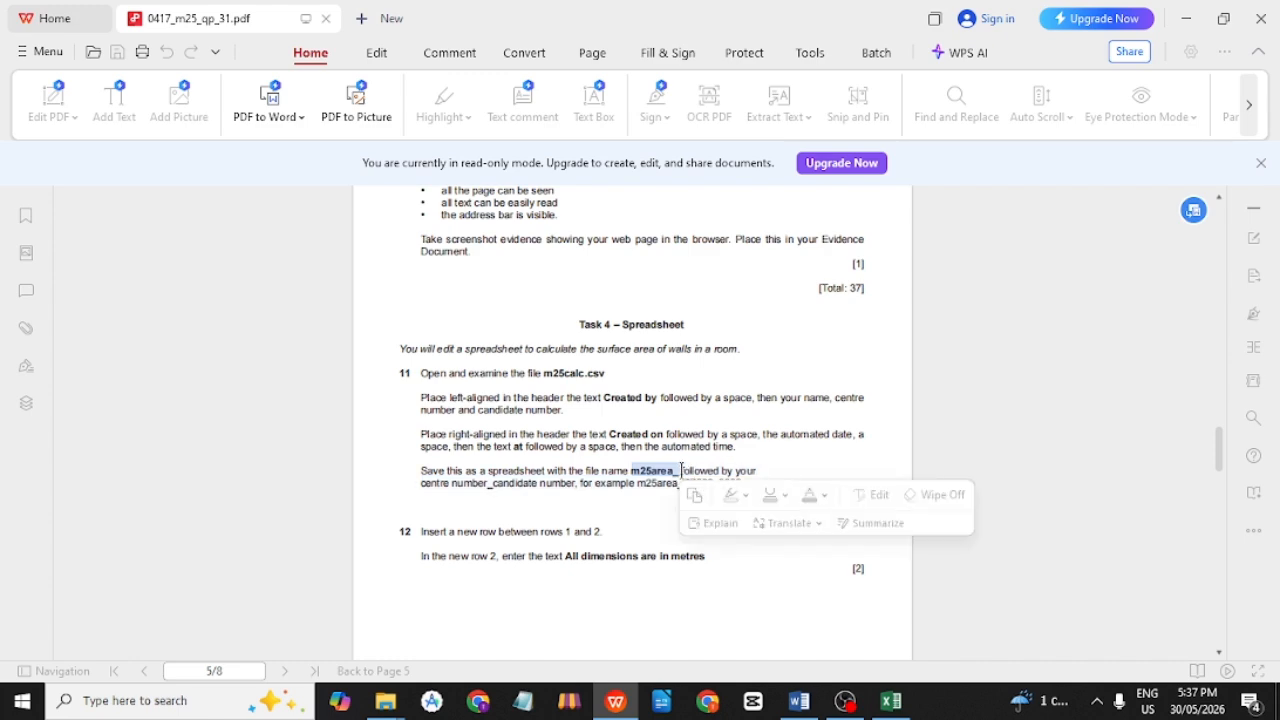
click(806, 451)
Save as an Excel Workbook named m25area_ plus the candidate details, then switch to Normal view.
key(alt+Tab)
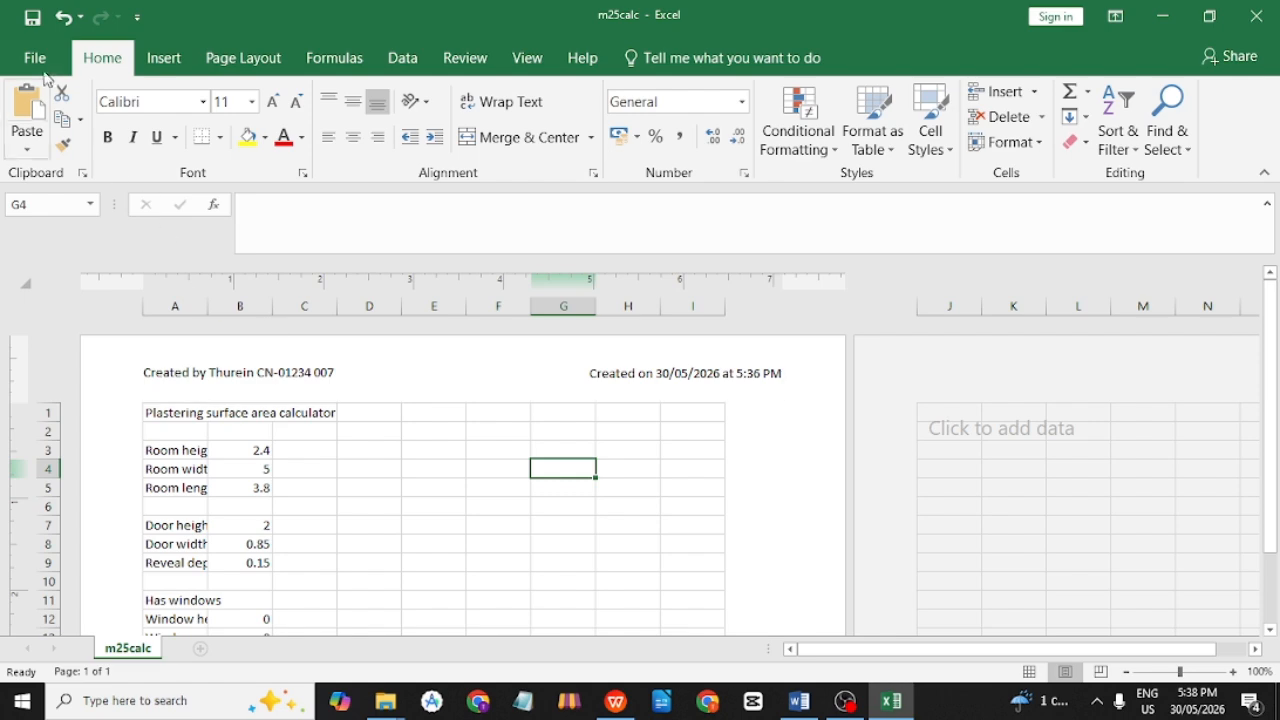
click(35, 57)
click(81, 262)
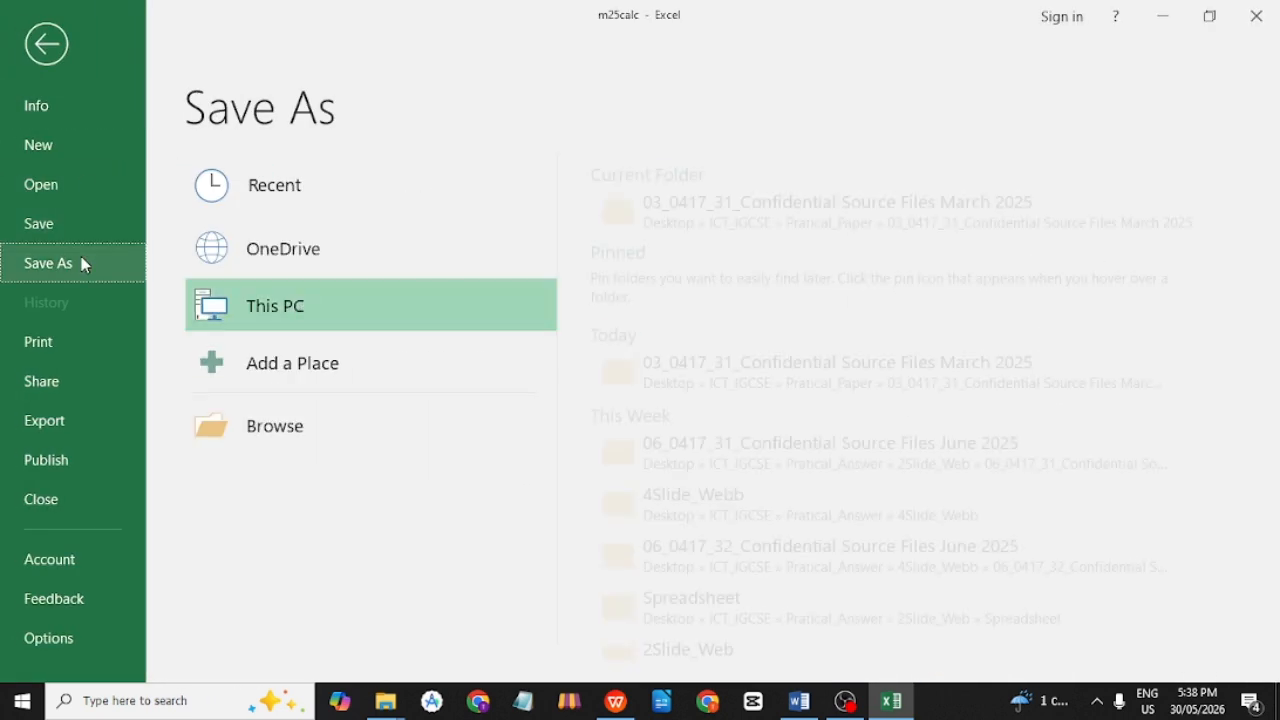
click(821, 204)
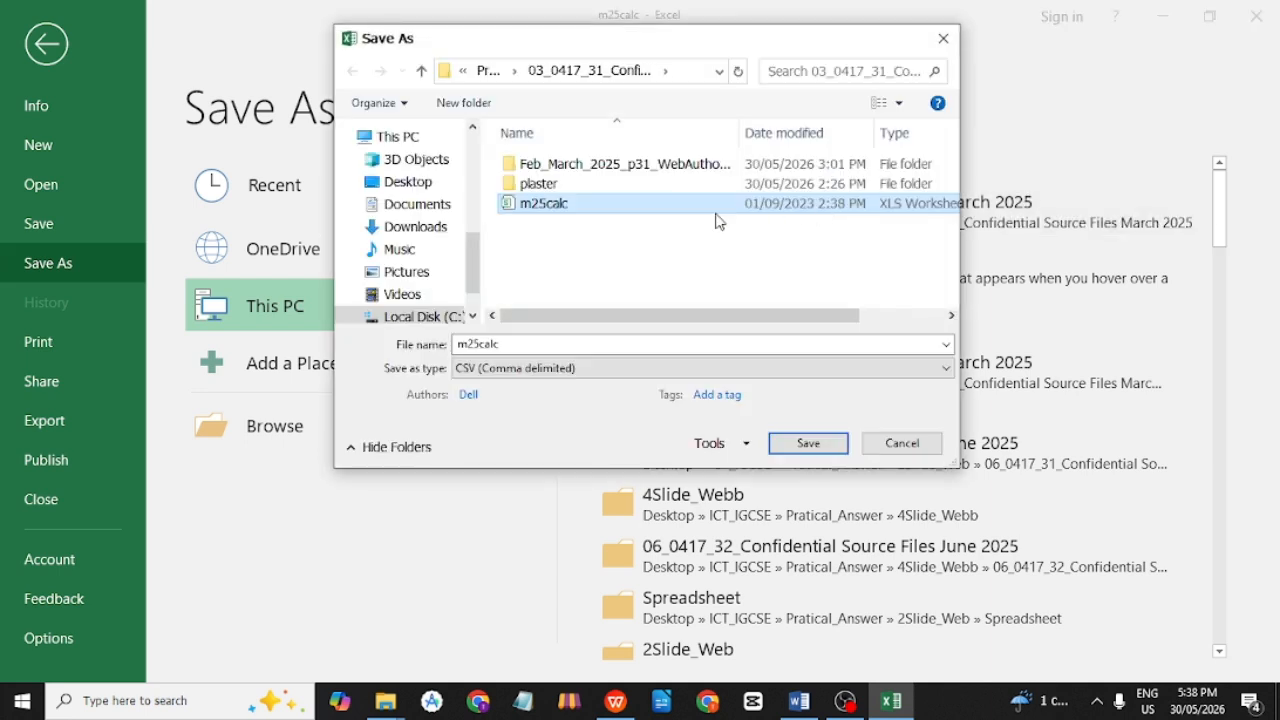
double_click(546, 343)
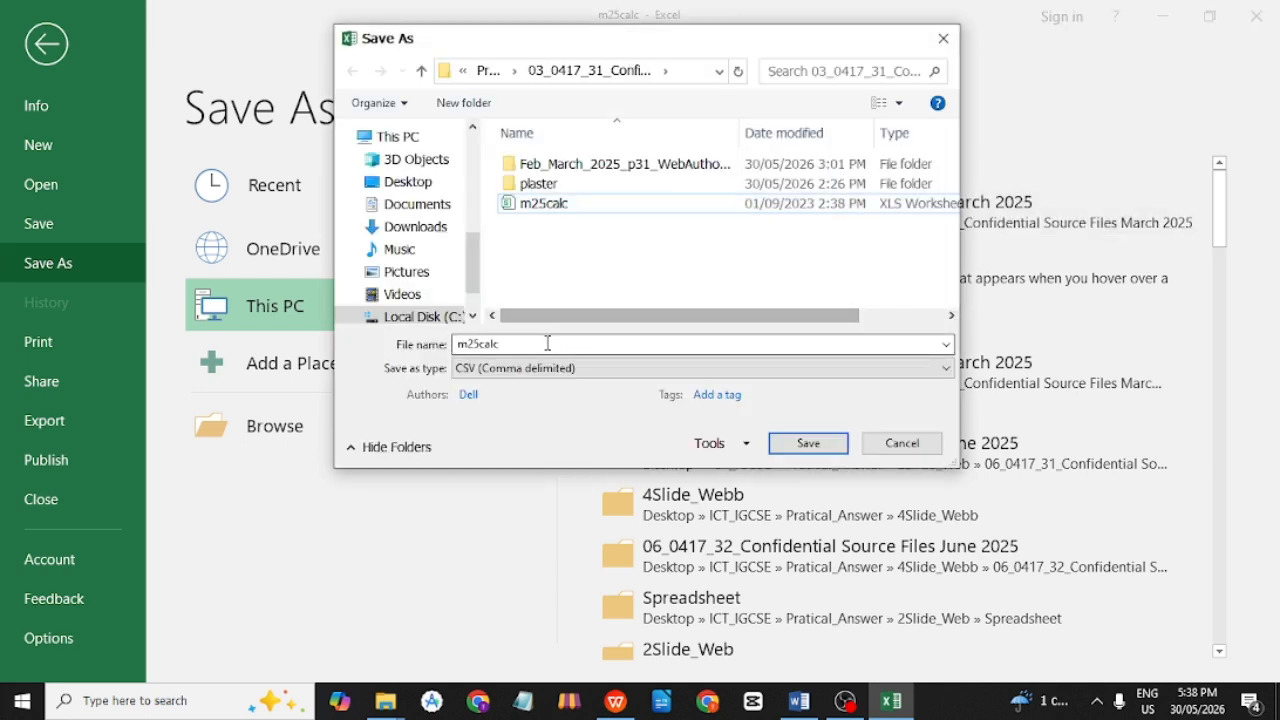
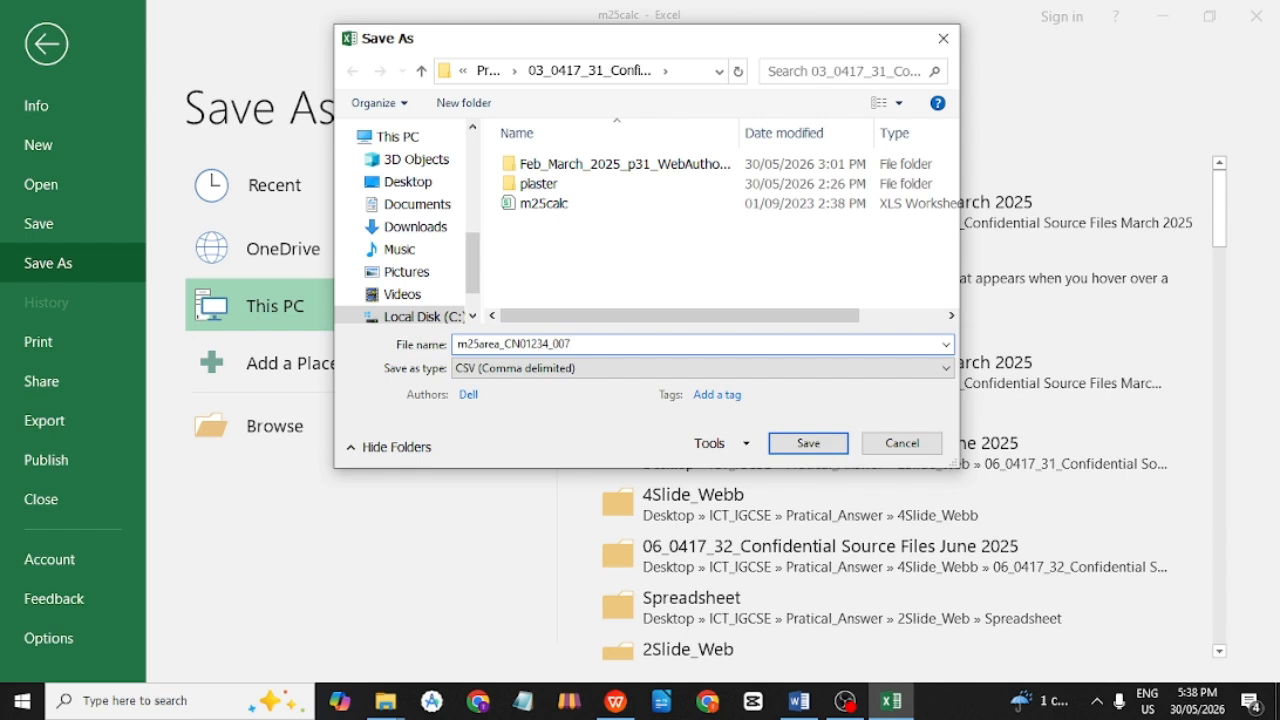
click(486, 378)
key(Escape)
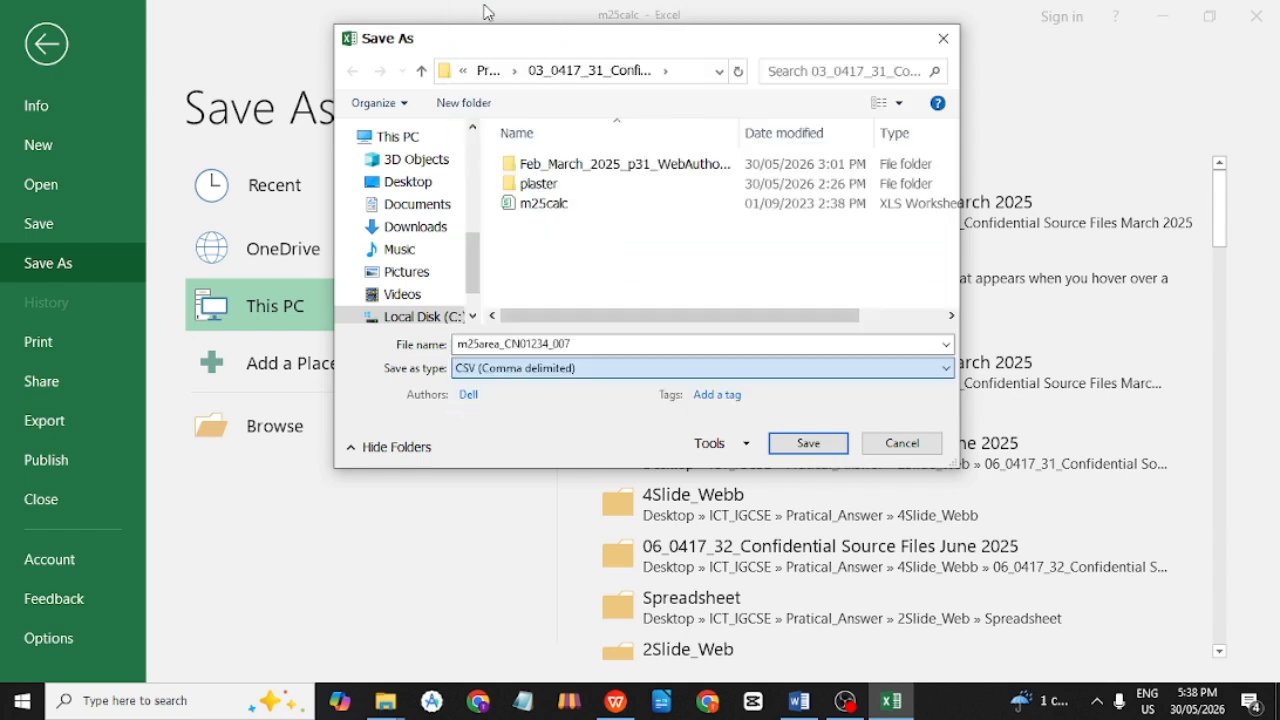
click(487, 12)
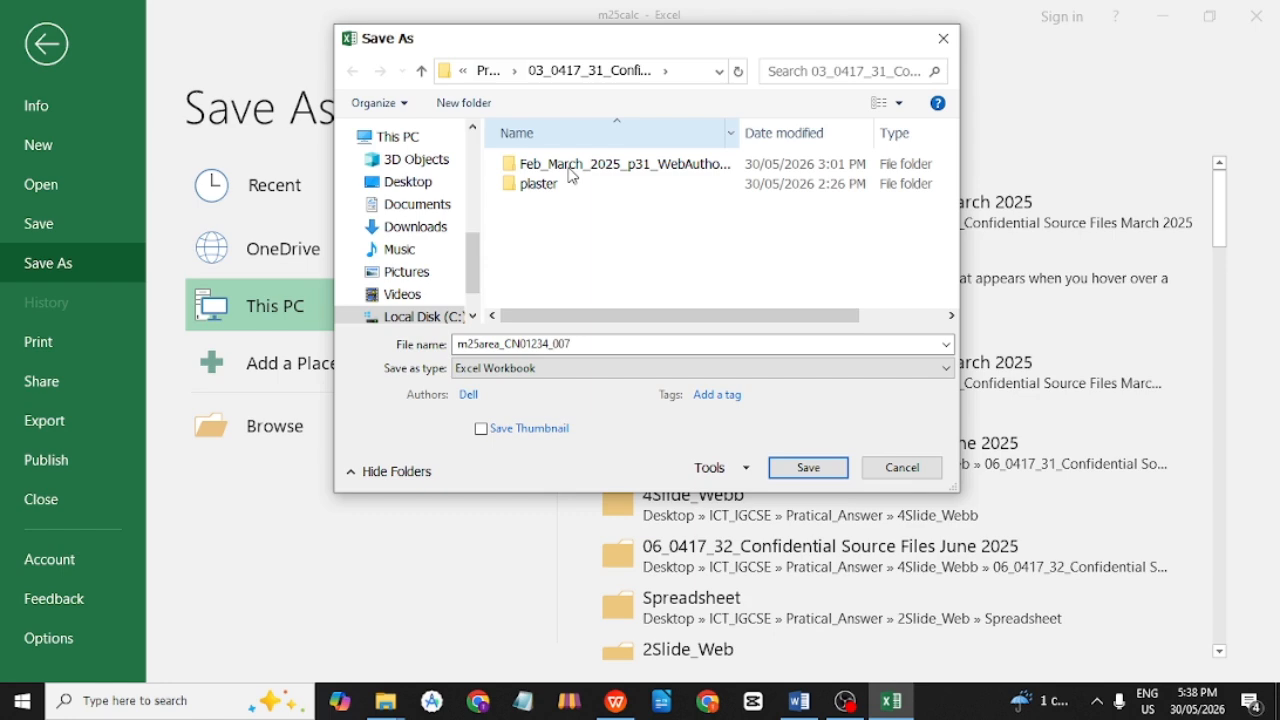
click(841, 472)
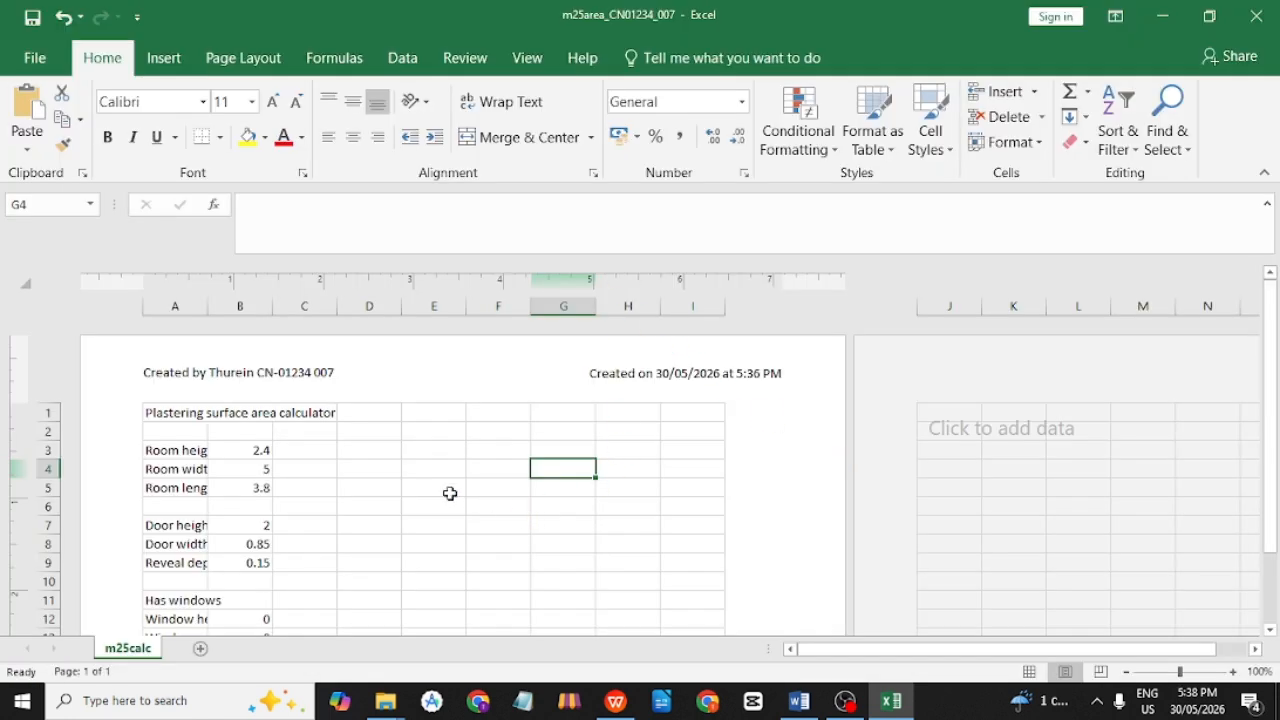
click(450, 493)
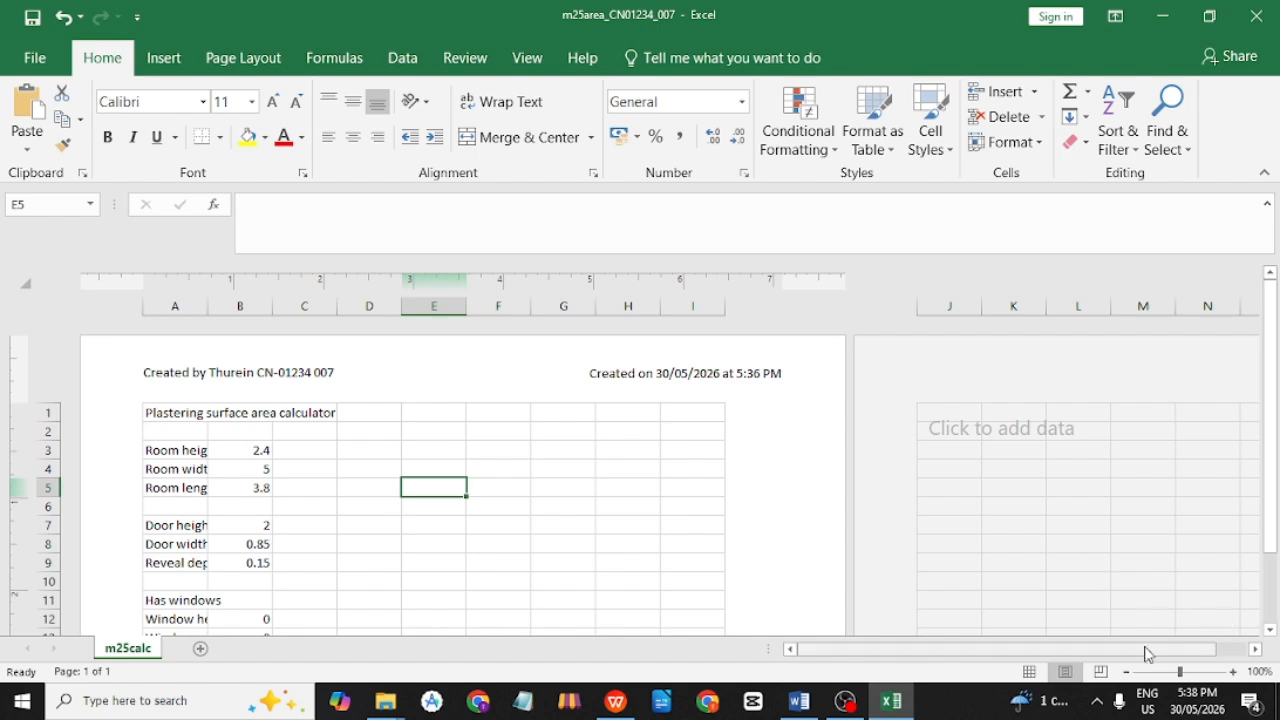
click(1029, 671)
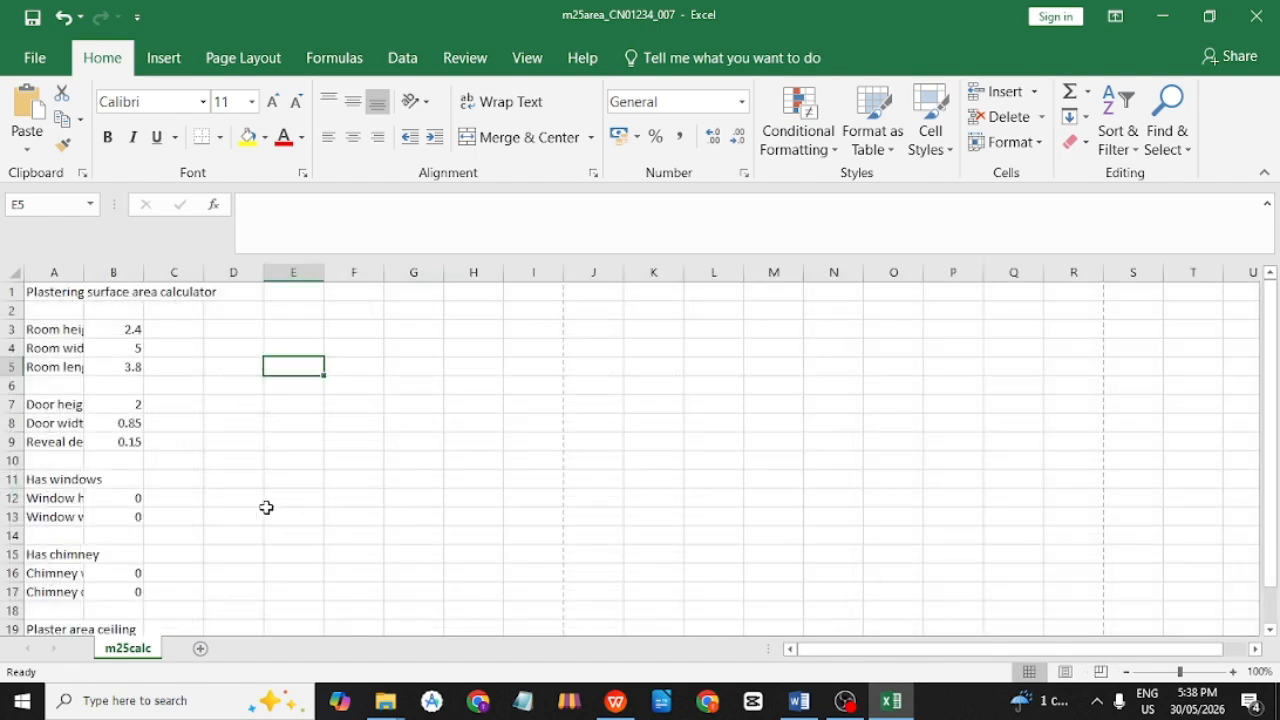
In the PDF, review question 11 and select question 12's 'All dimensions are in metres' text.
click(215, 465)
key(alt+Tab)
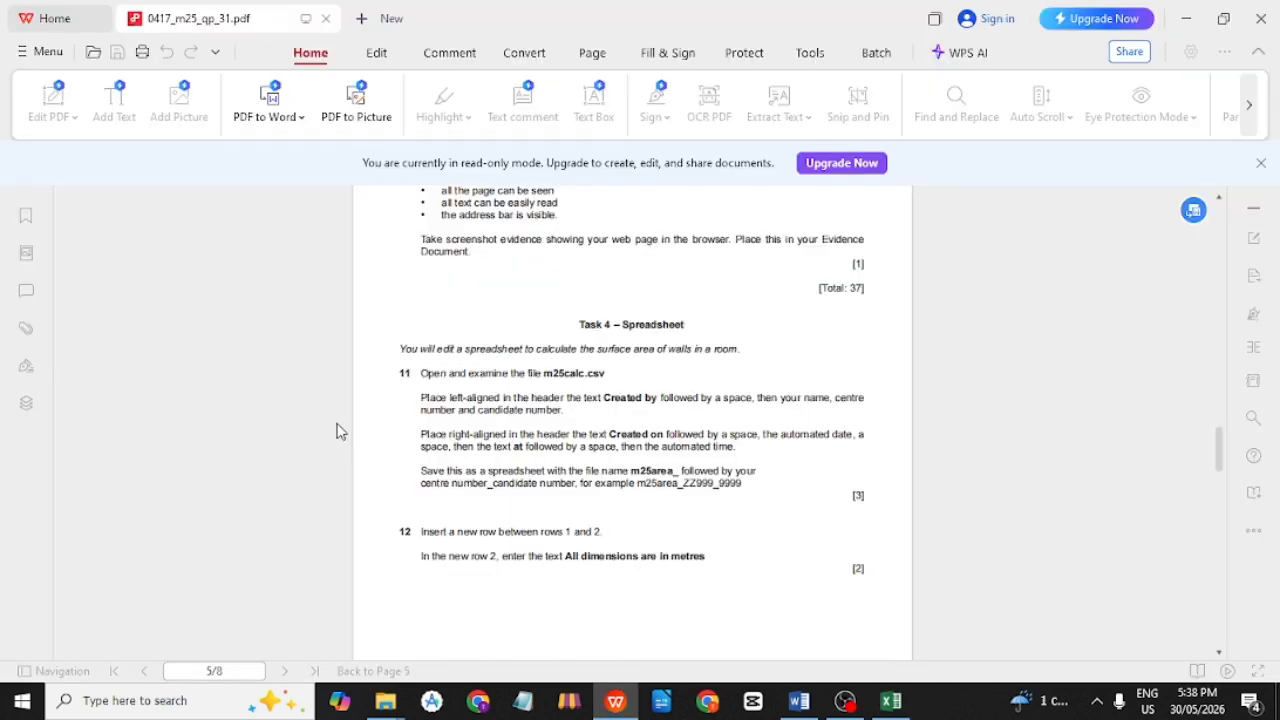
drag(418, 393, 745, 487)
click(822, 477)
scroll(822, 477, down, 2)
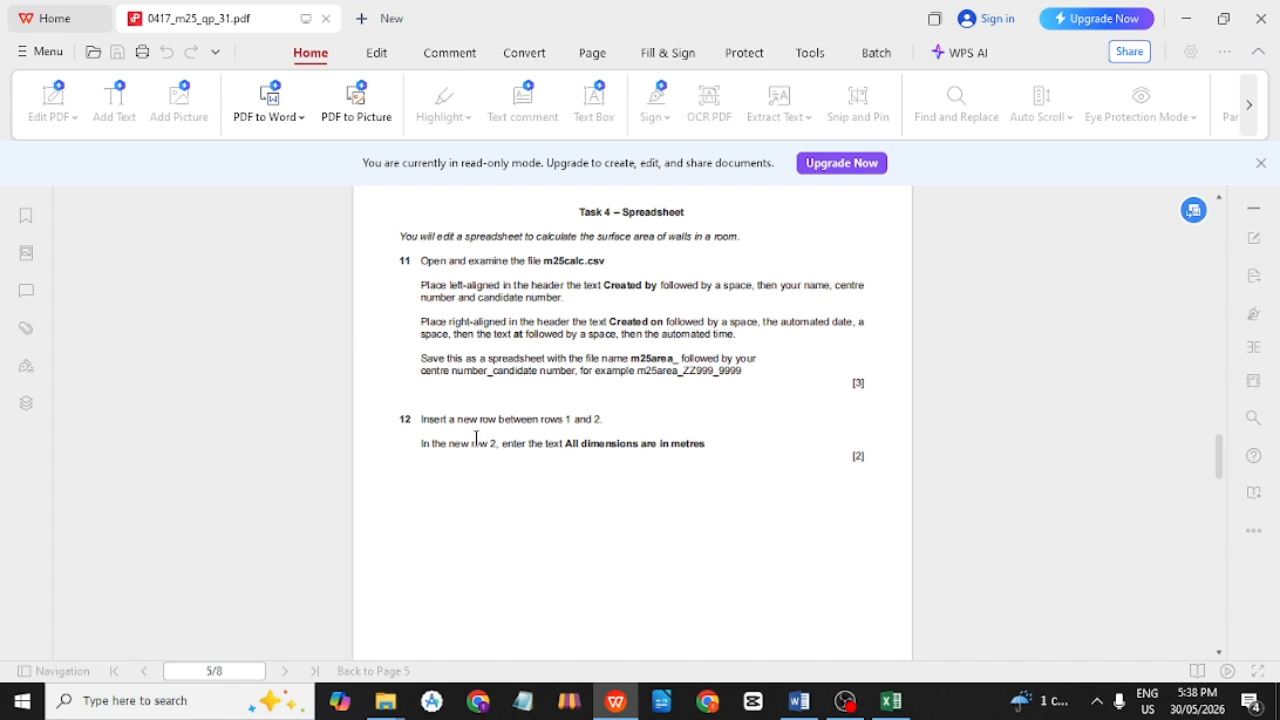
drag(490, 438, 423, 443)
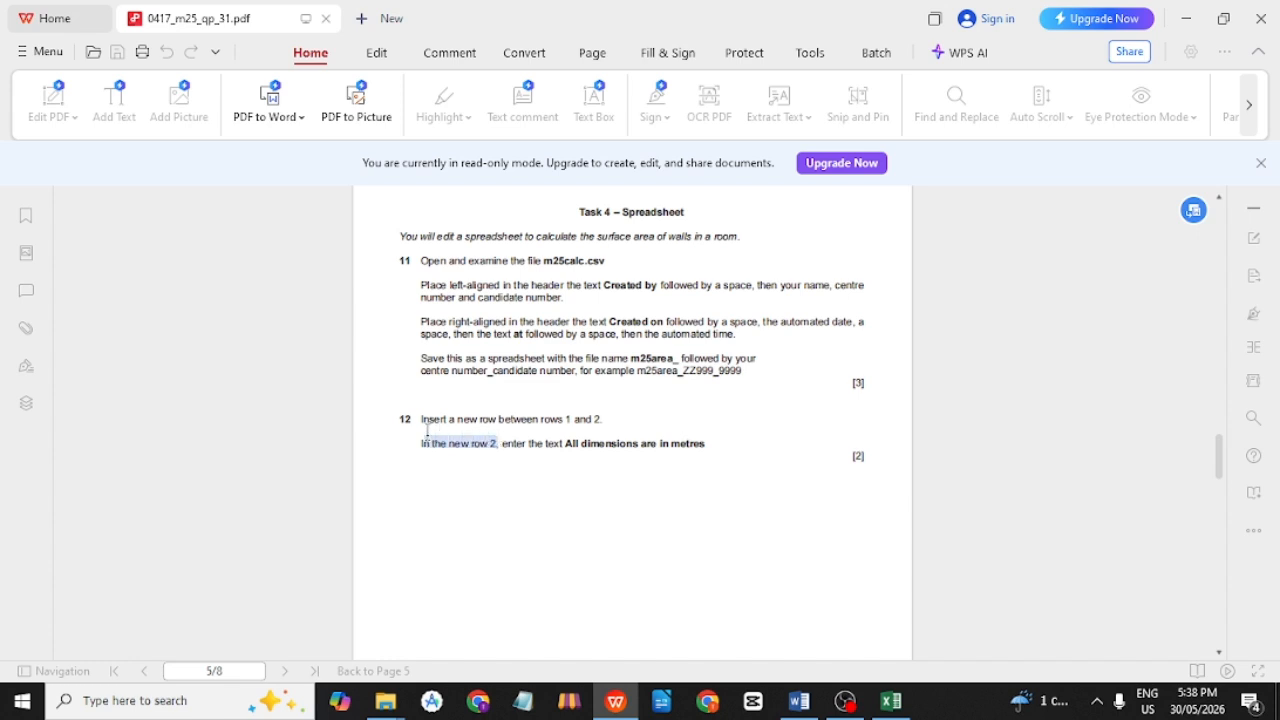
click(508, 452)
drag(503, 452, 600, 446)
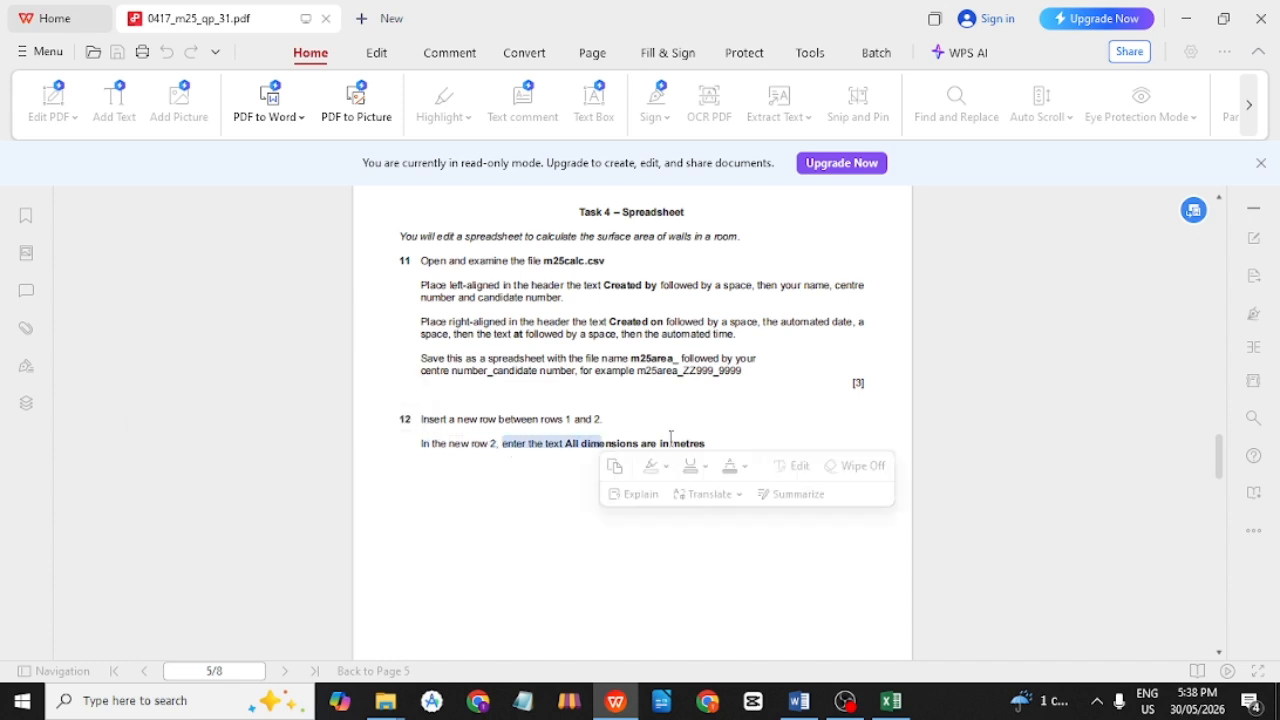
click(740, 428)
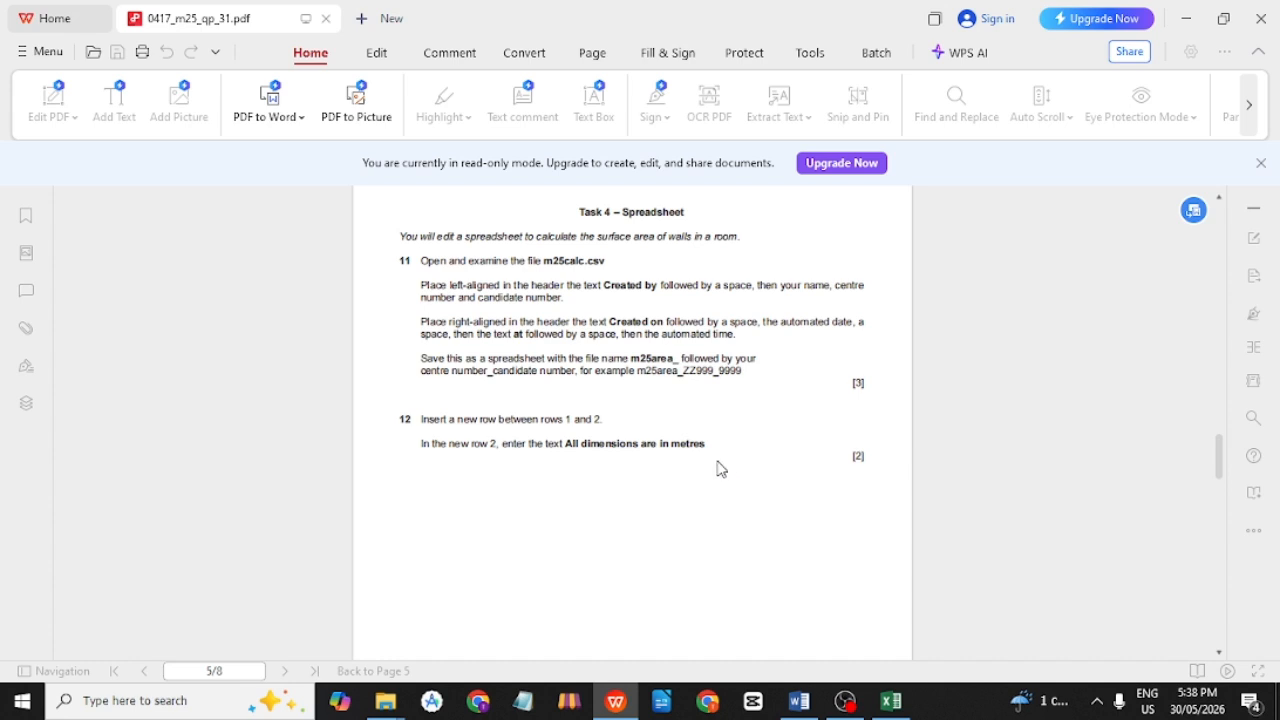
drag(565, 450, 707, 457)
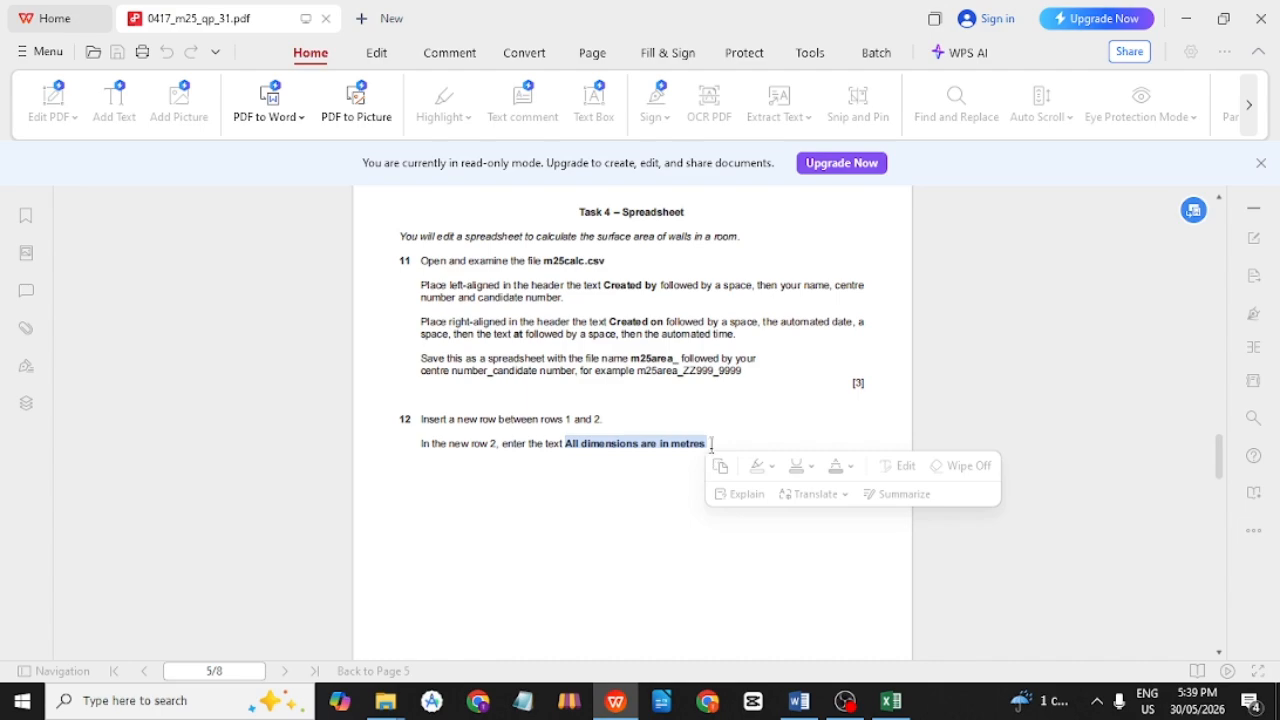
key(alt+Tab)
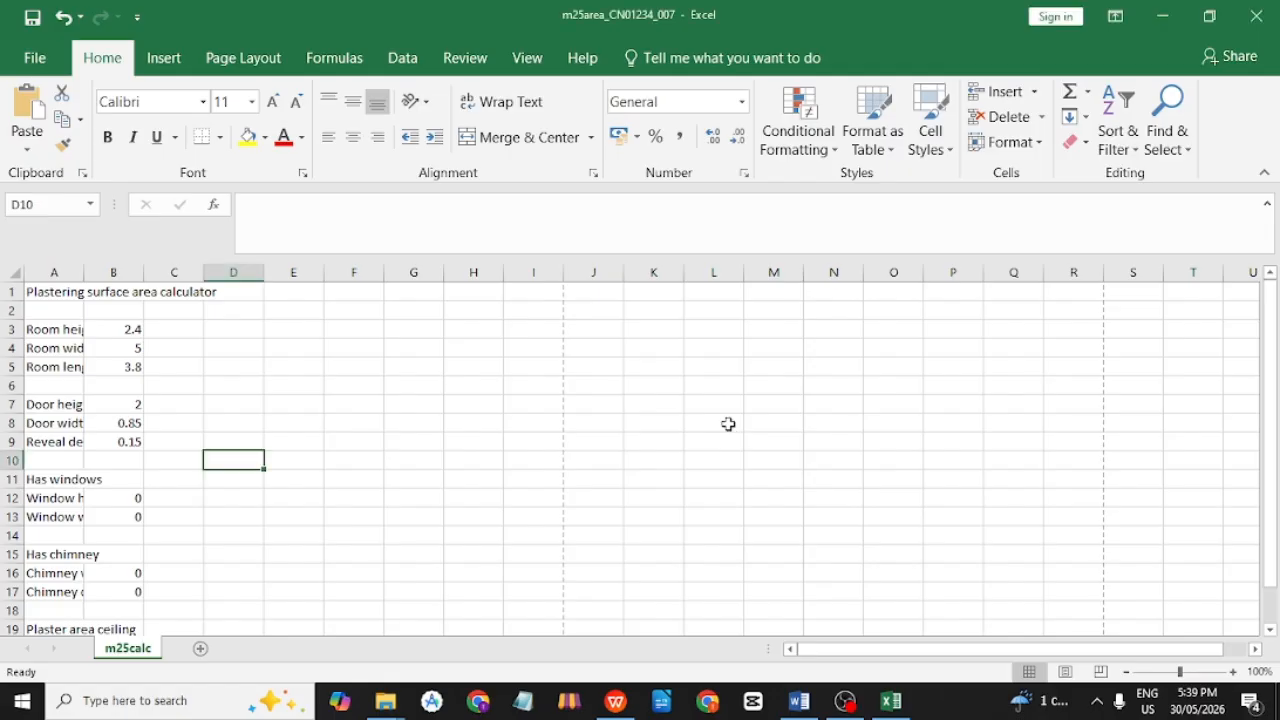
Insert an entire new blank row at row 2, just below the title.
click(65, 293)
click(65, 310)
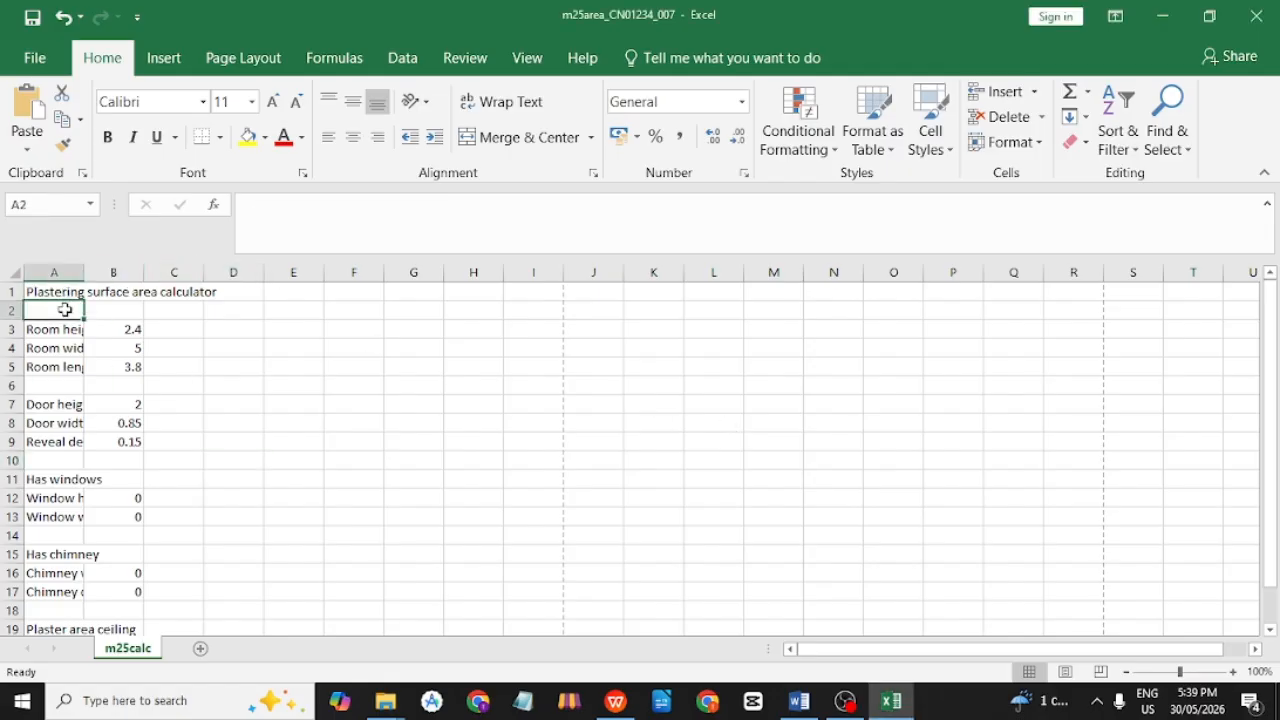
click(66, 292)
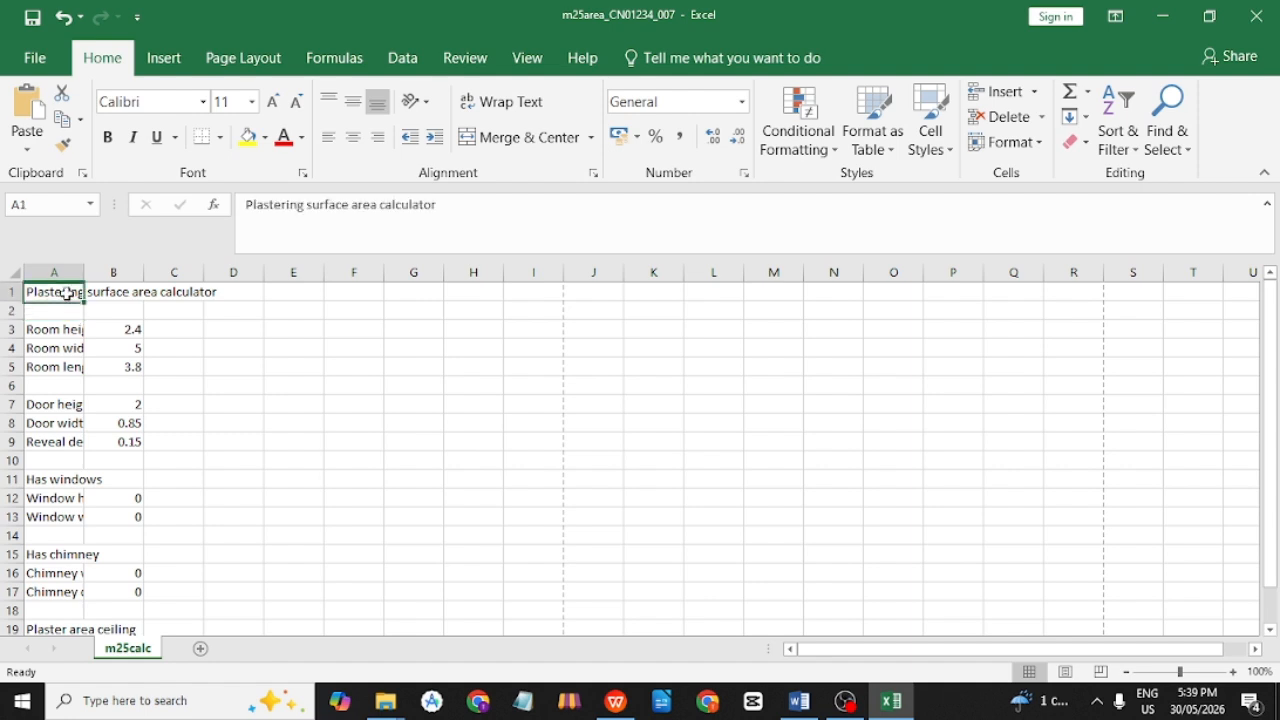
click(66, 312)
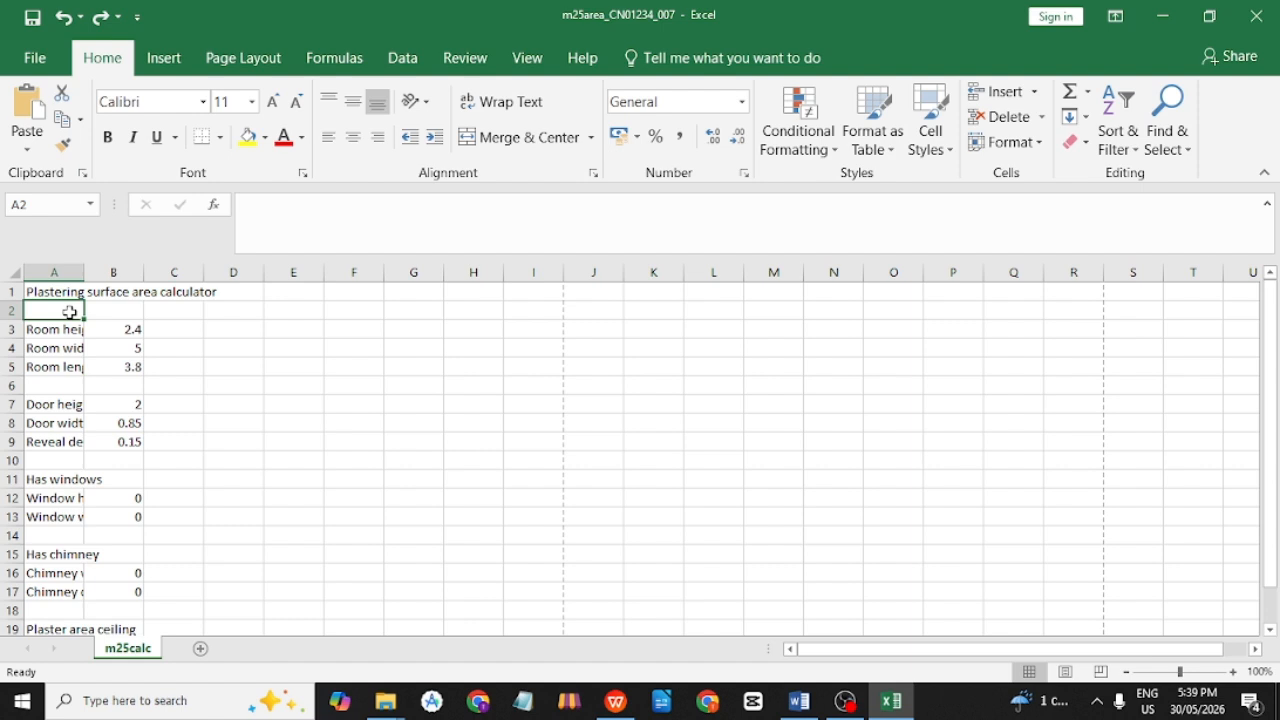
right_click(70, 312)
click(145, 433)
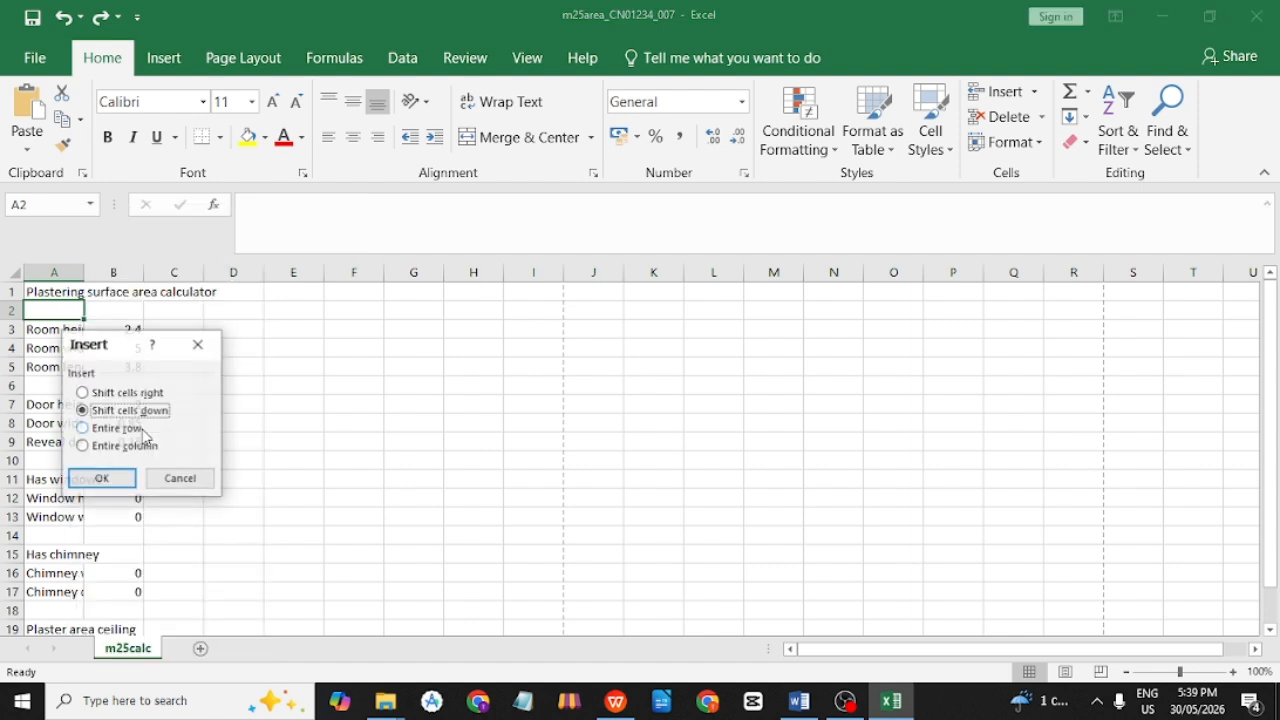
click(135, 447)
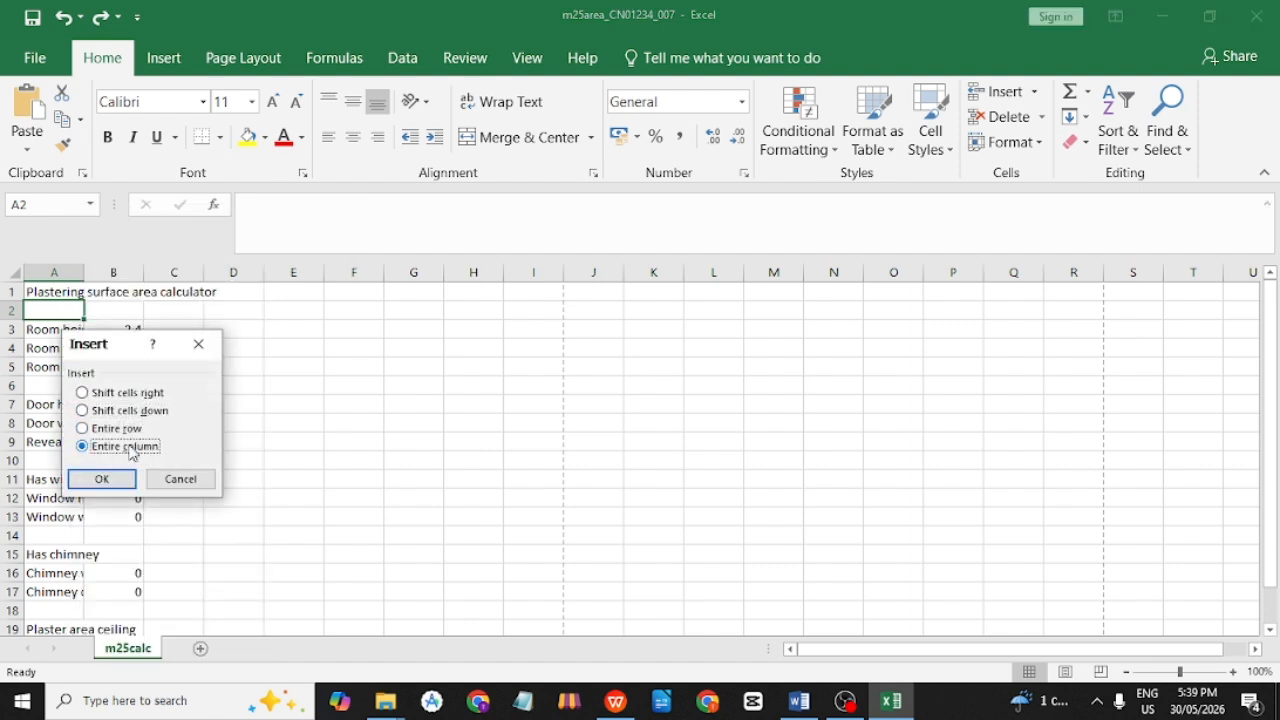
click(104, 428)
click(102, 479)
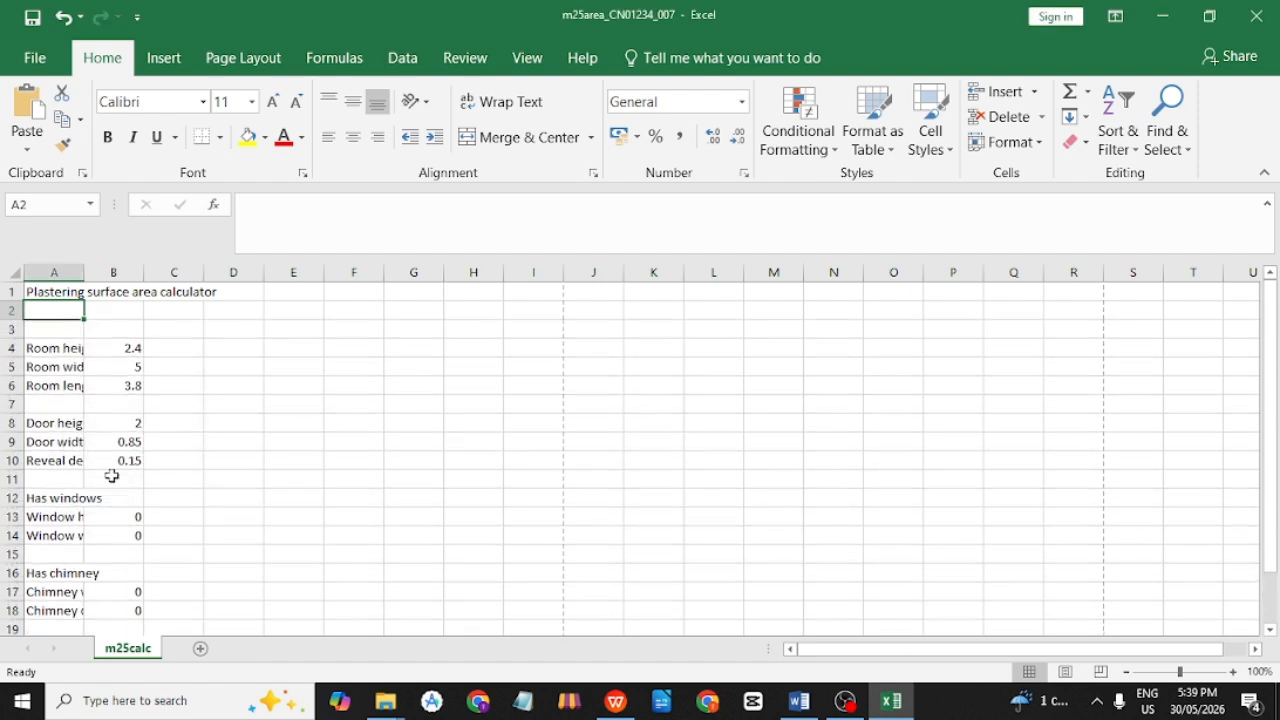
click(64, 346)
click(60, 311)
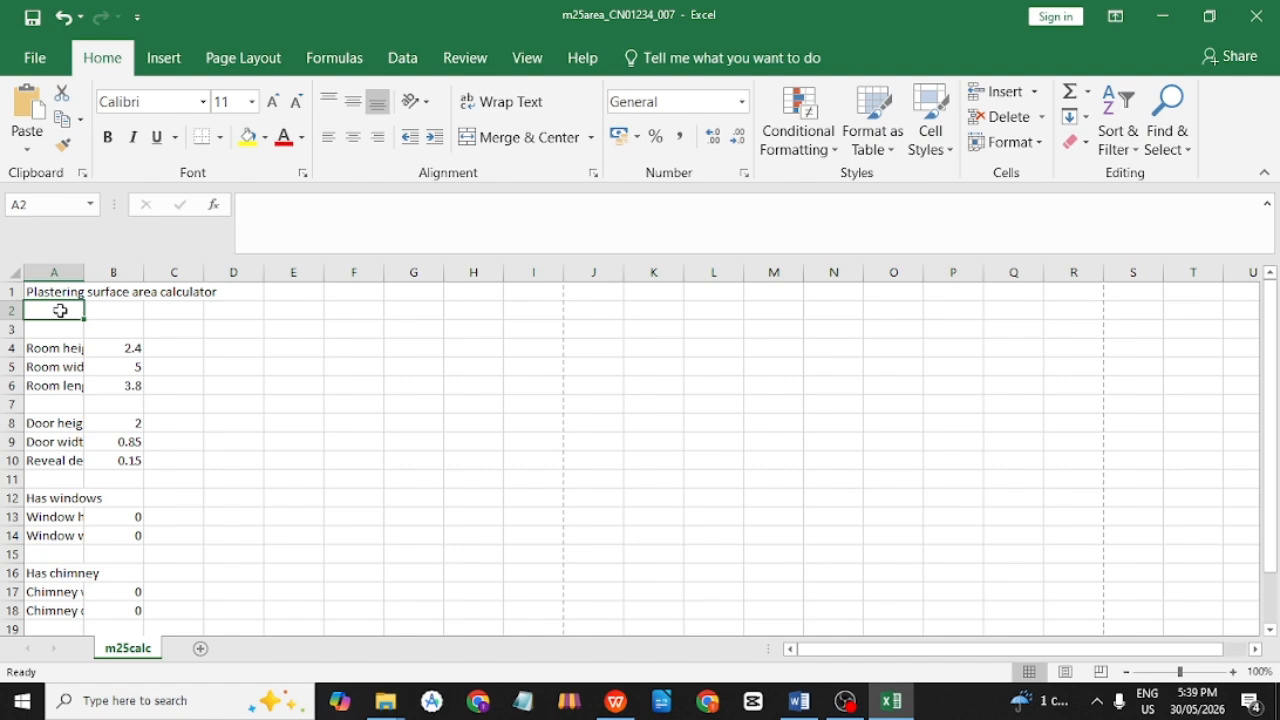
Type 'All dimensions are in metres' into cell A2.
key(alt+Tab)
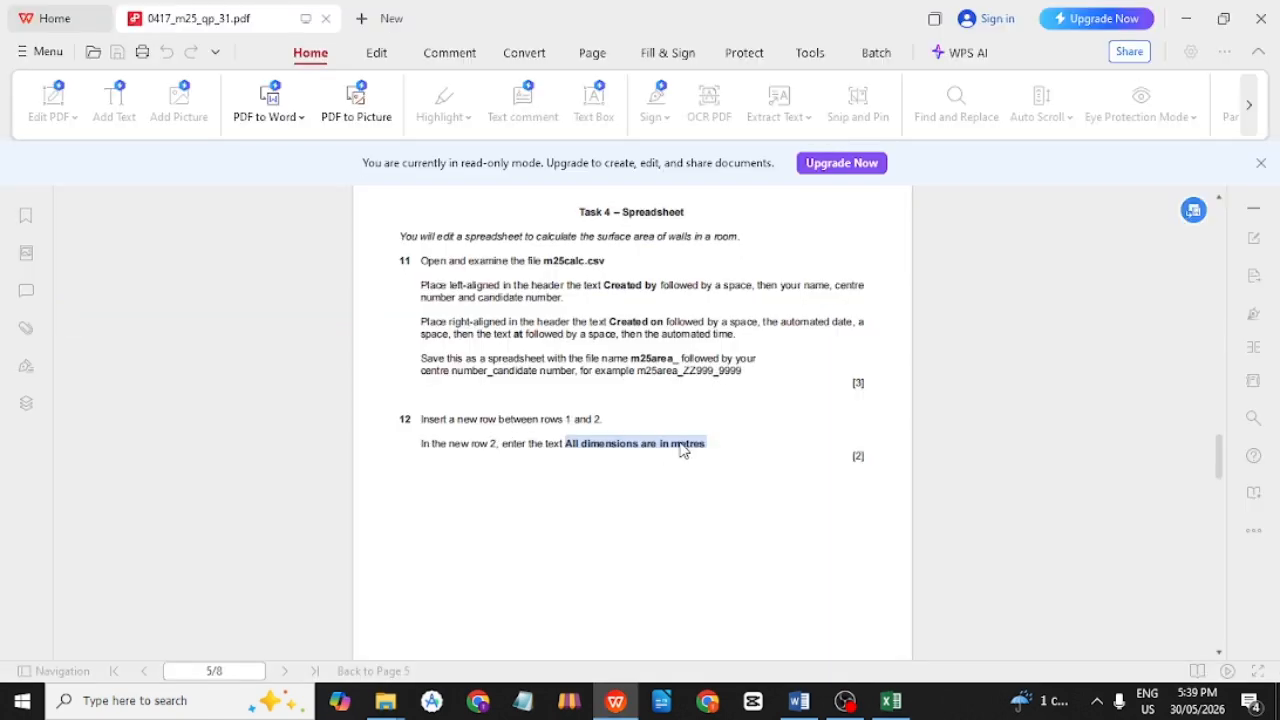
key(alt+Tab)
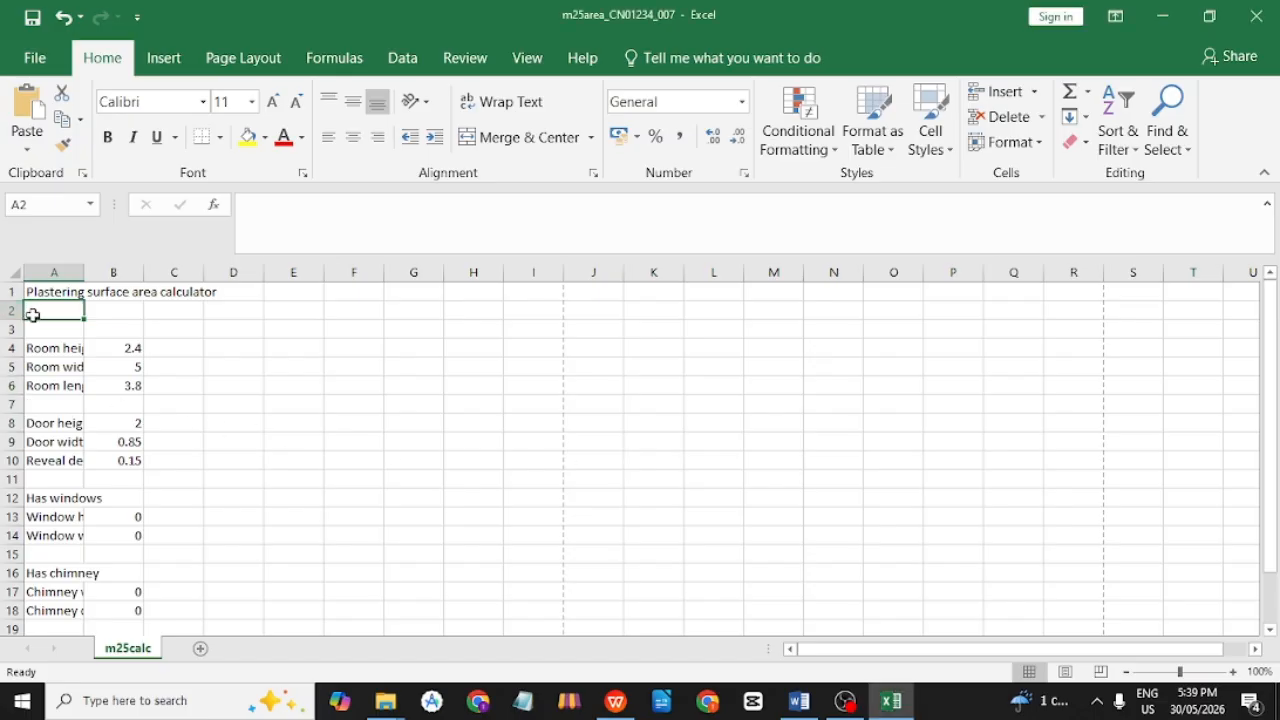
text(All dimensions are in metres)
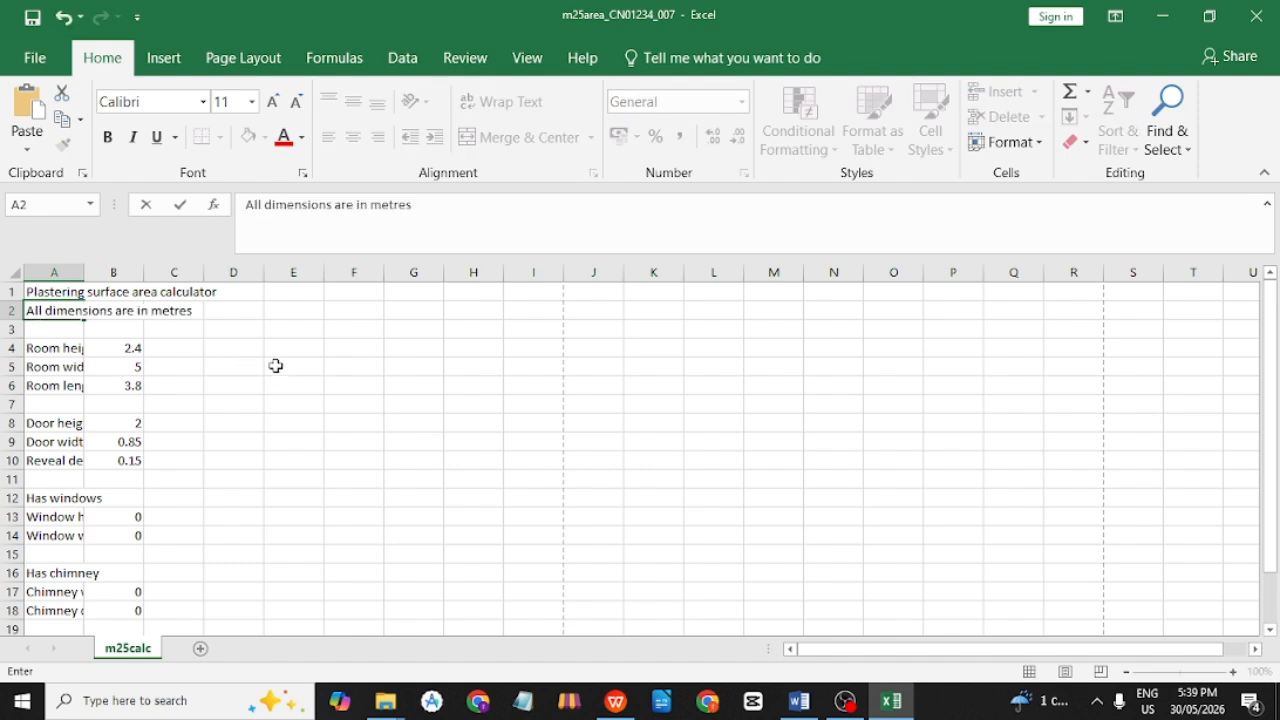
click(288, 370)
click(50, 313)
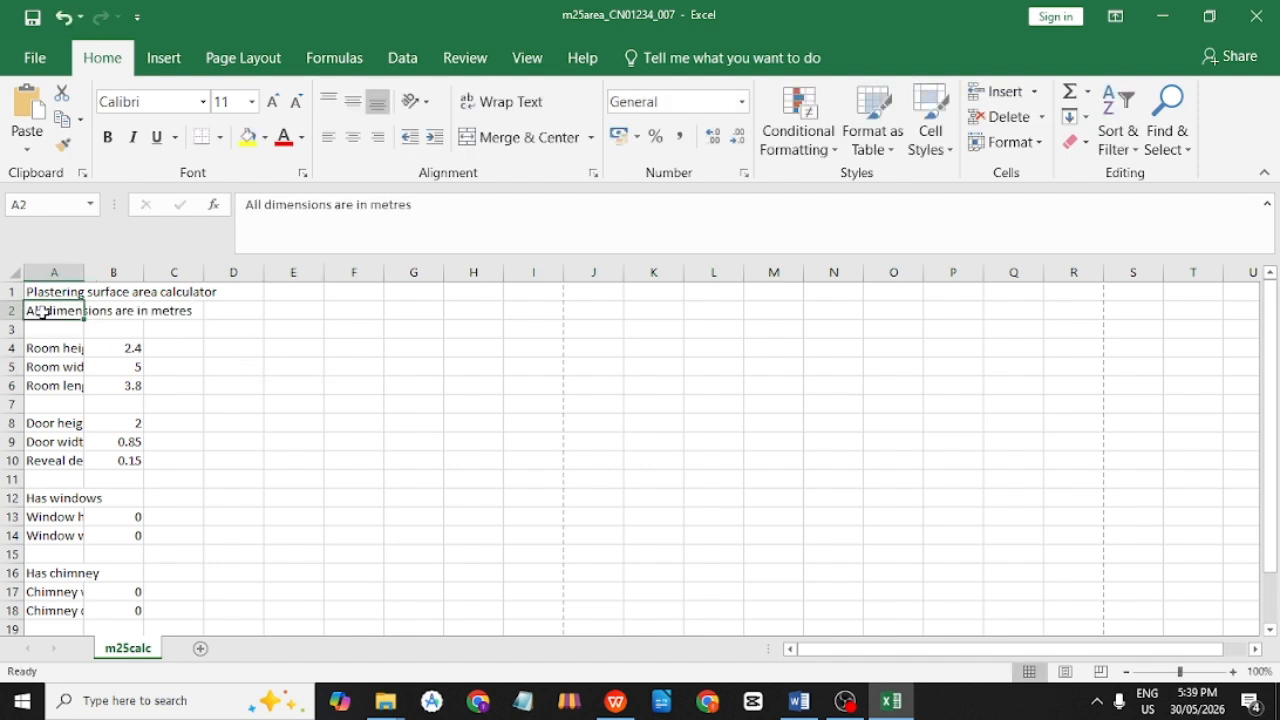
key(alt+Tab)
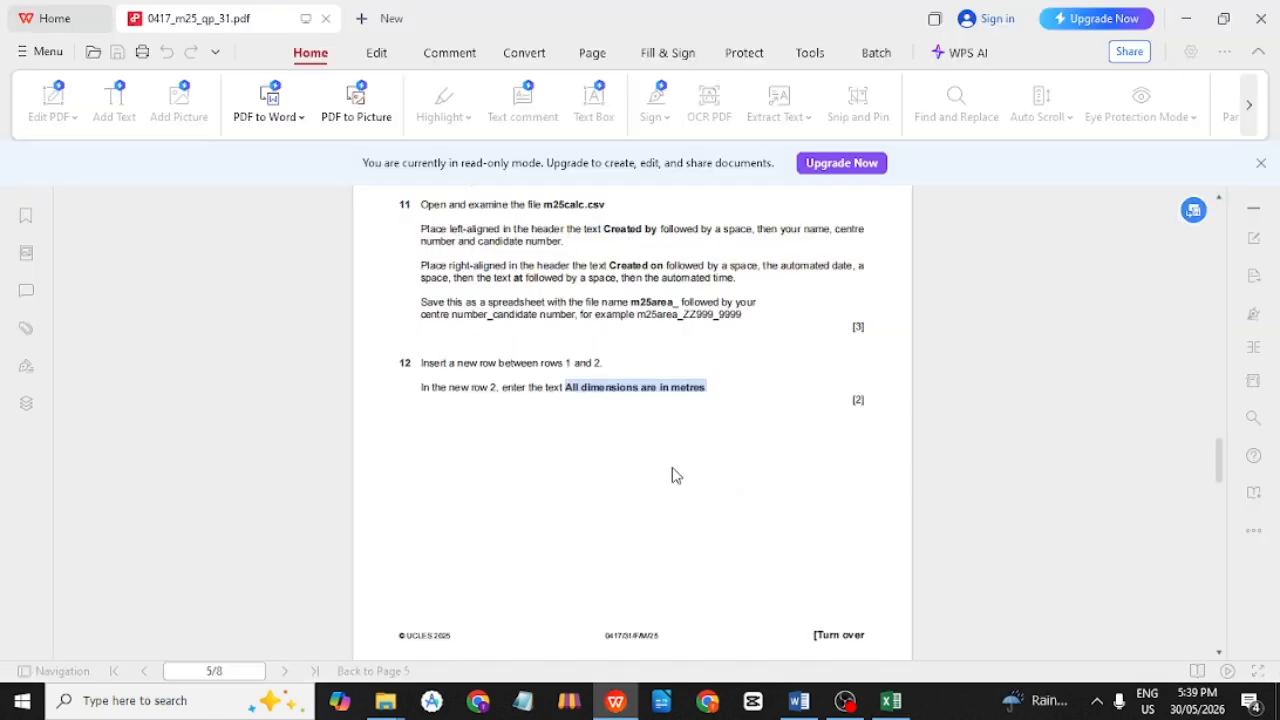
Scroll to question 13 in the PDF and select its 'Merge cells A1 to B1' instruction.
click(422, 368)
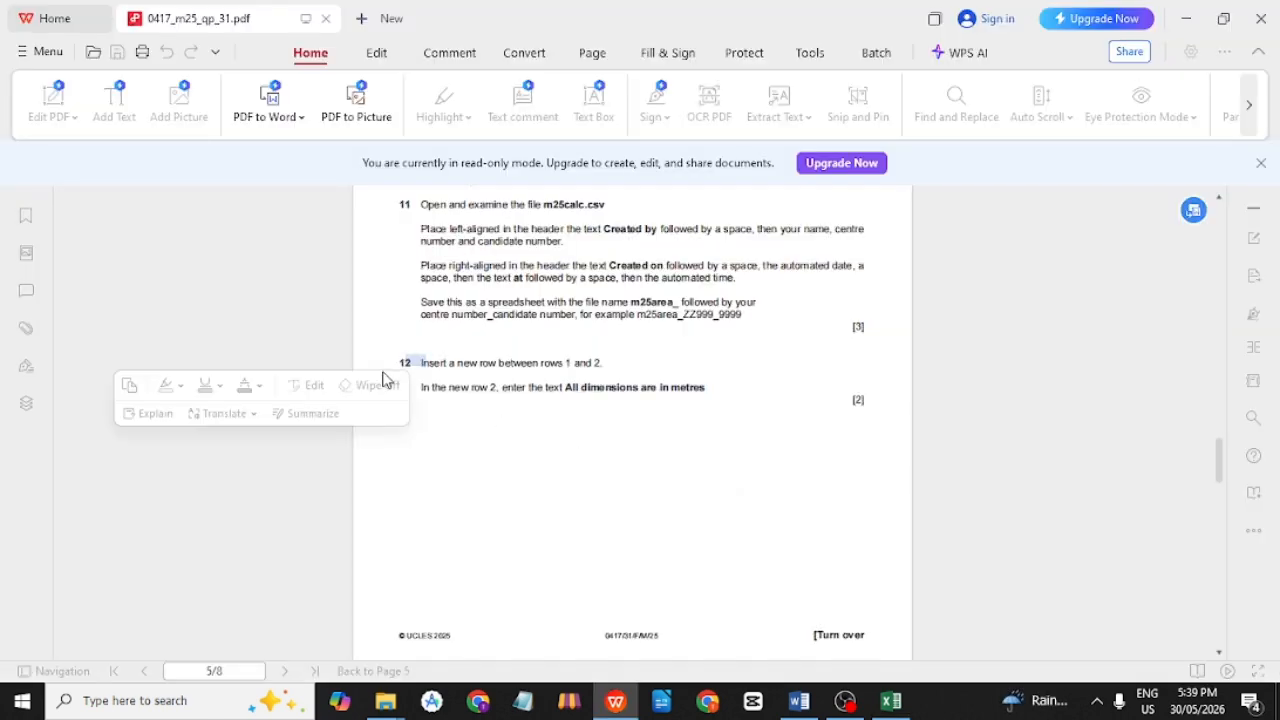
scroll(592, 360, down, 5)
scroll(592, 364, down, 3)
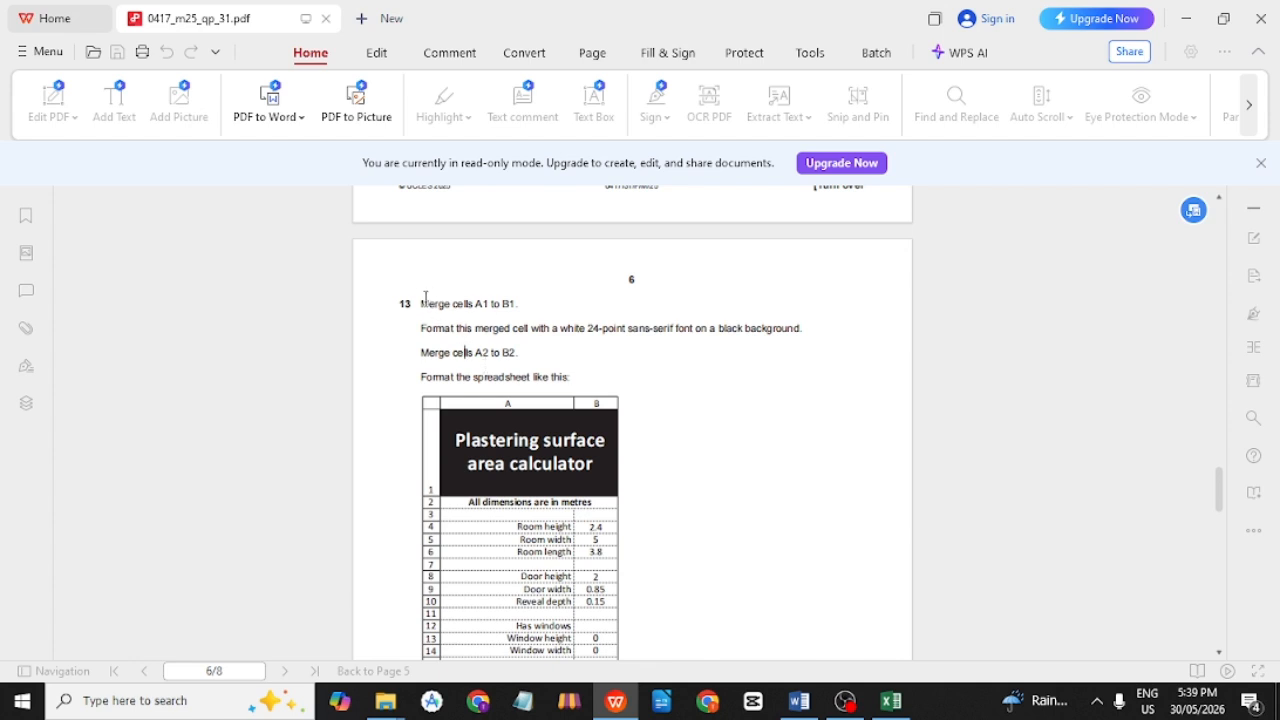
drag(421, 298, 525, 299)
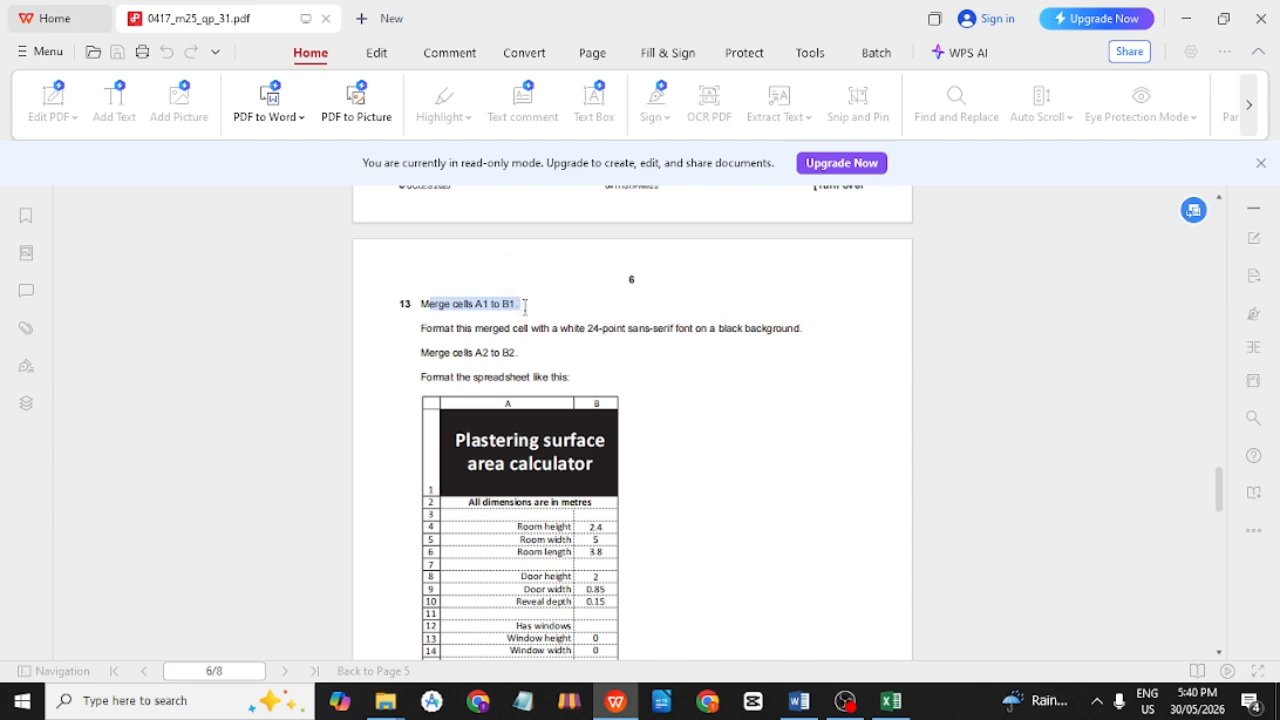
Merge and centre cells A1:B1 around the title in Excel.
key(alt+Tab)
drag(48, 297, 105, 291)
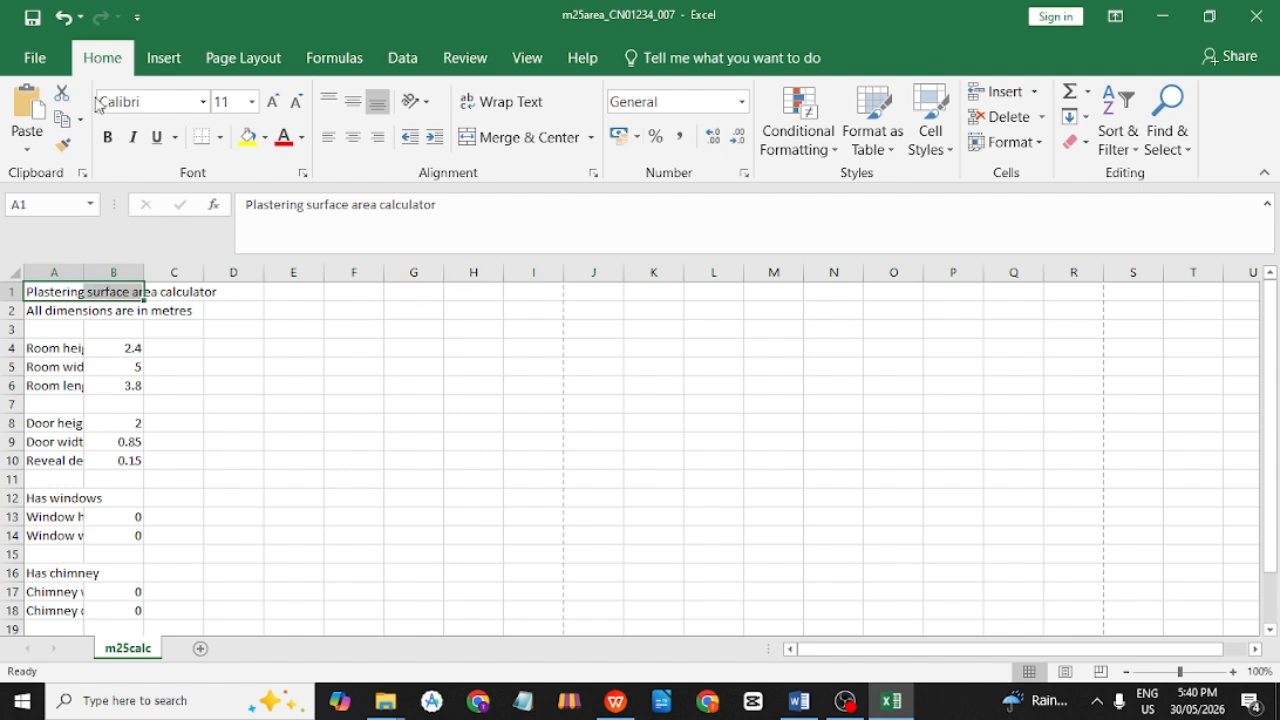
click(506, 139)
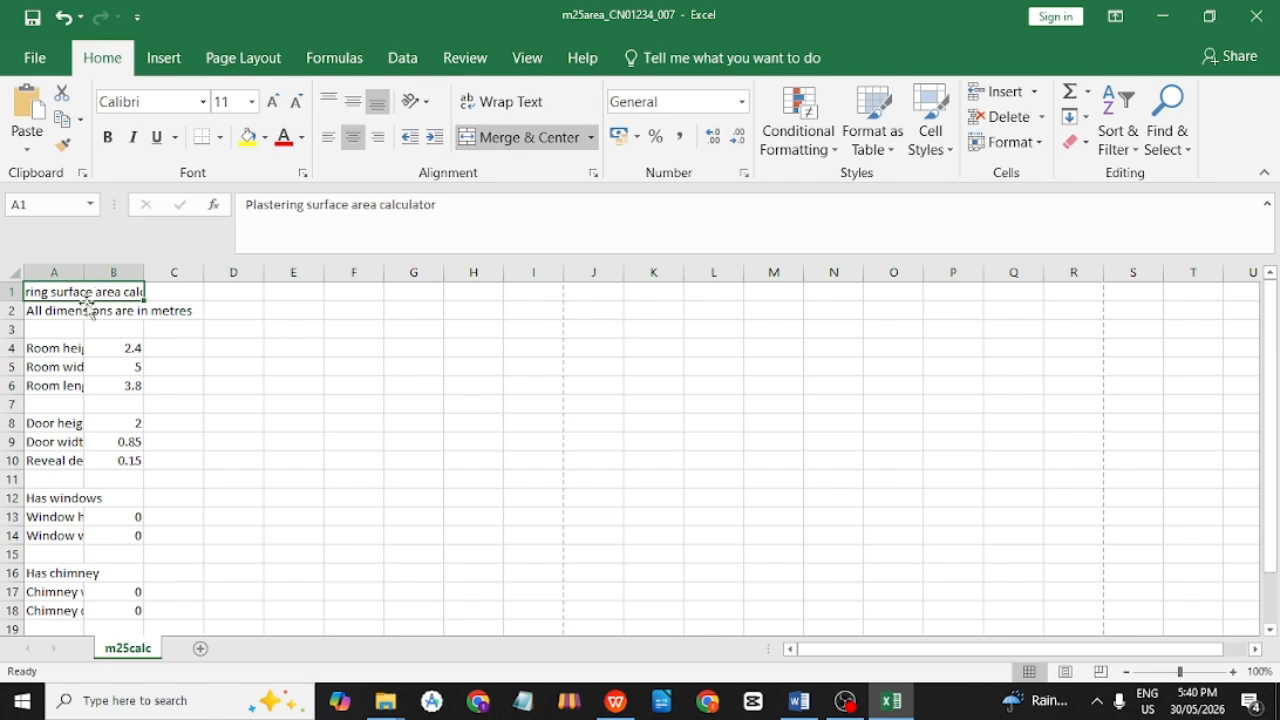
click(146, 381)
click(103, 295)
key(alt+Tab)
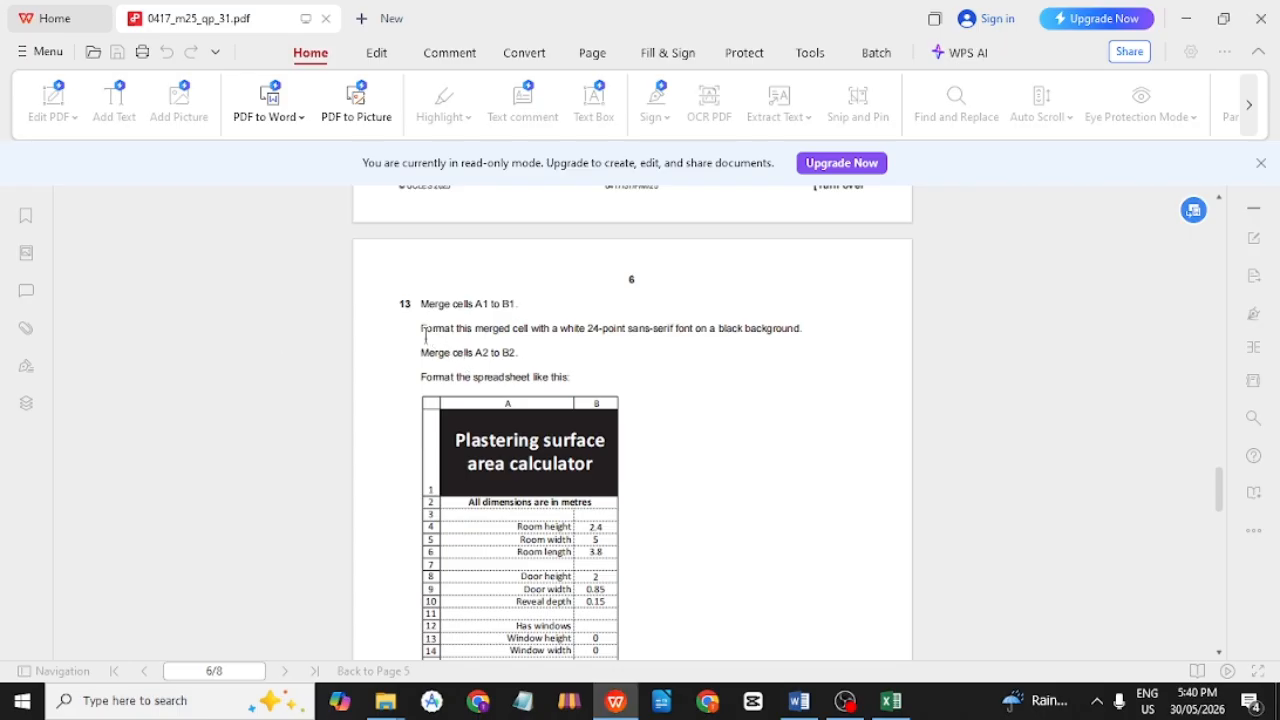
Highlight question 13's title formatting: white, 24-point text on a black background.
drag(425, 337, 557, 335)
click(557, 335)
double_click(584, 331)
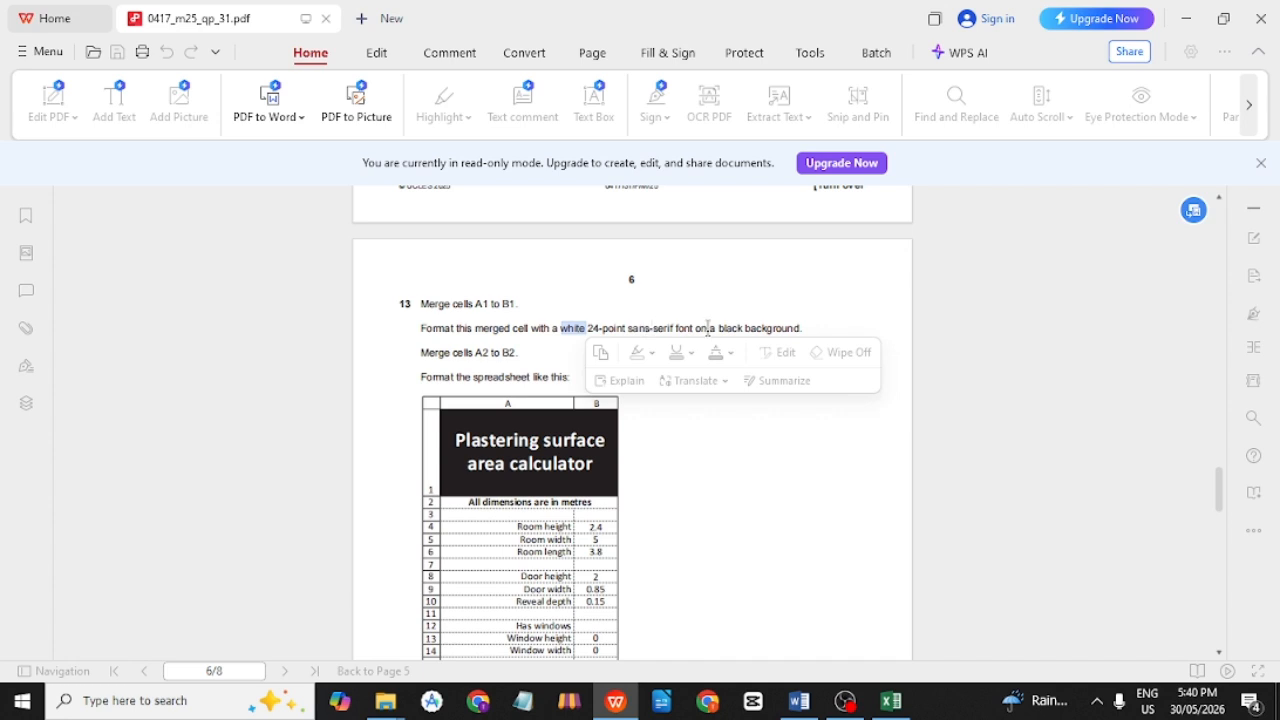
double_click(778, 328)
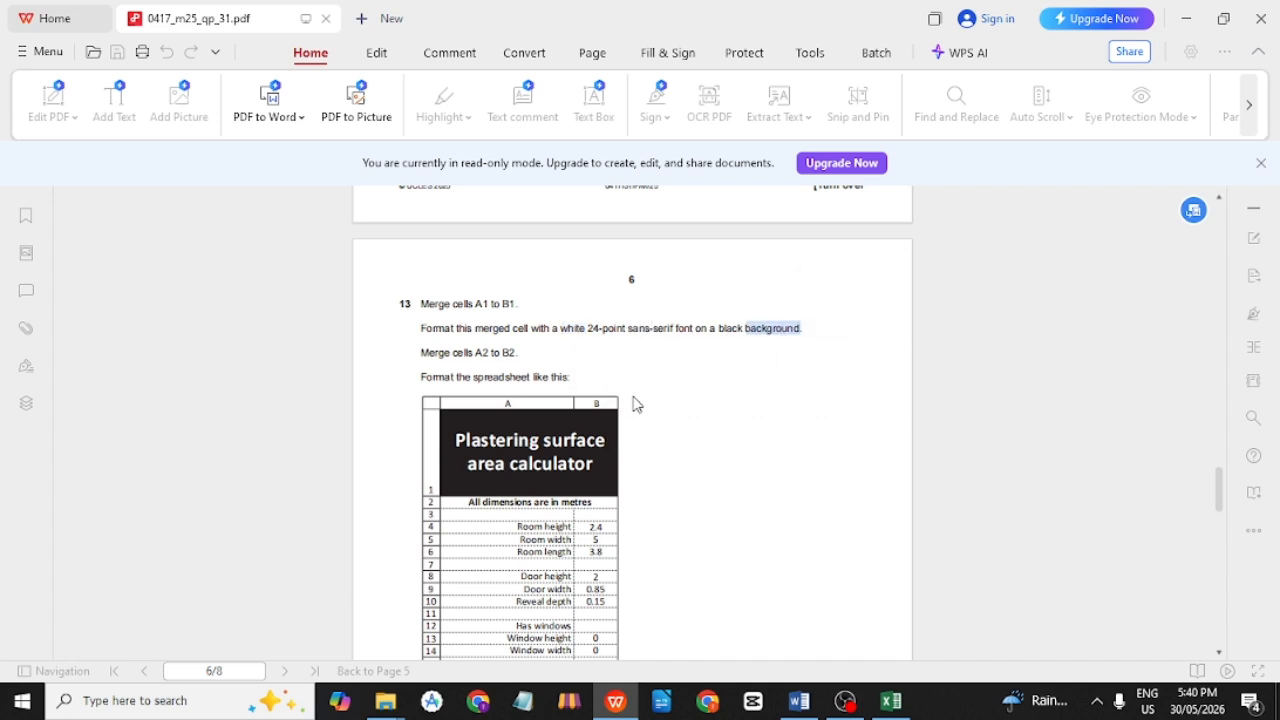
double_click(566, 330)
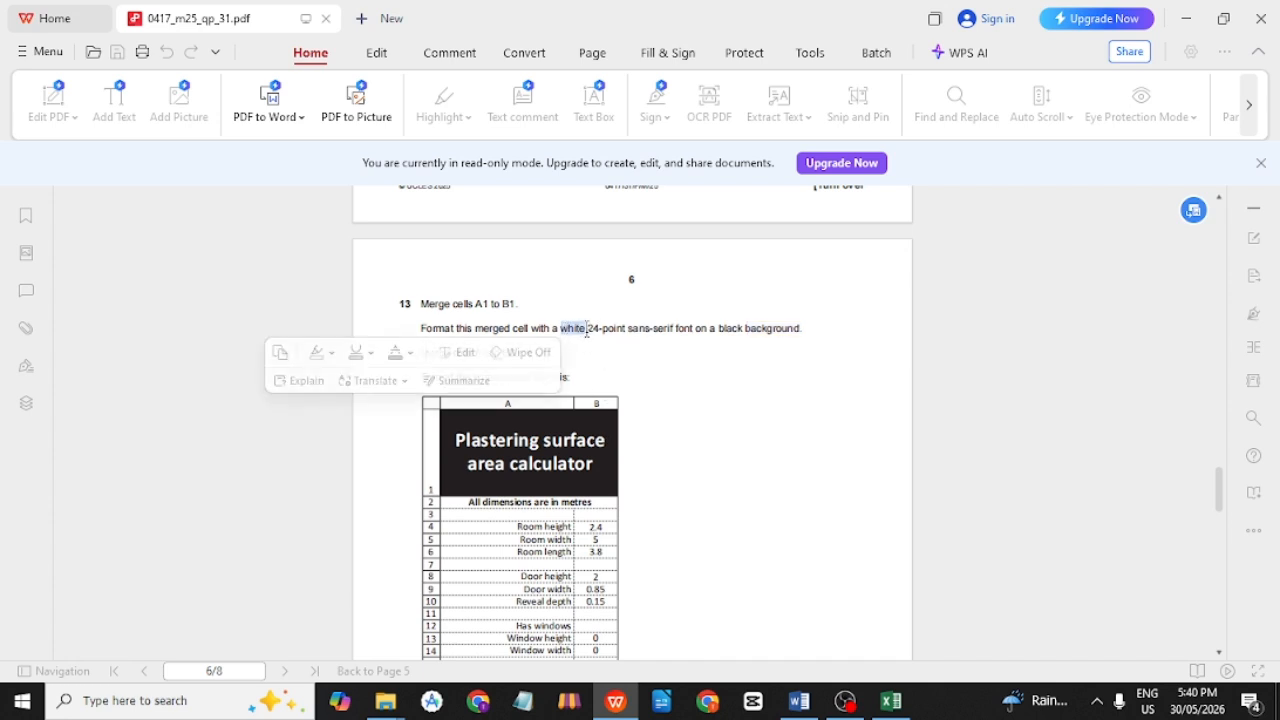
drag(586, 330, 676, 333)
click(666, 314)
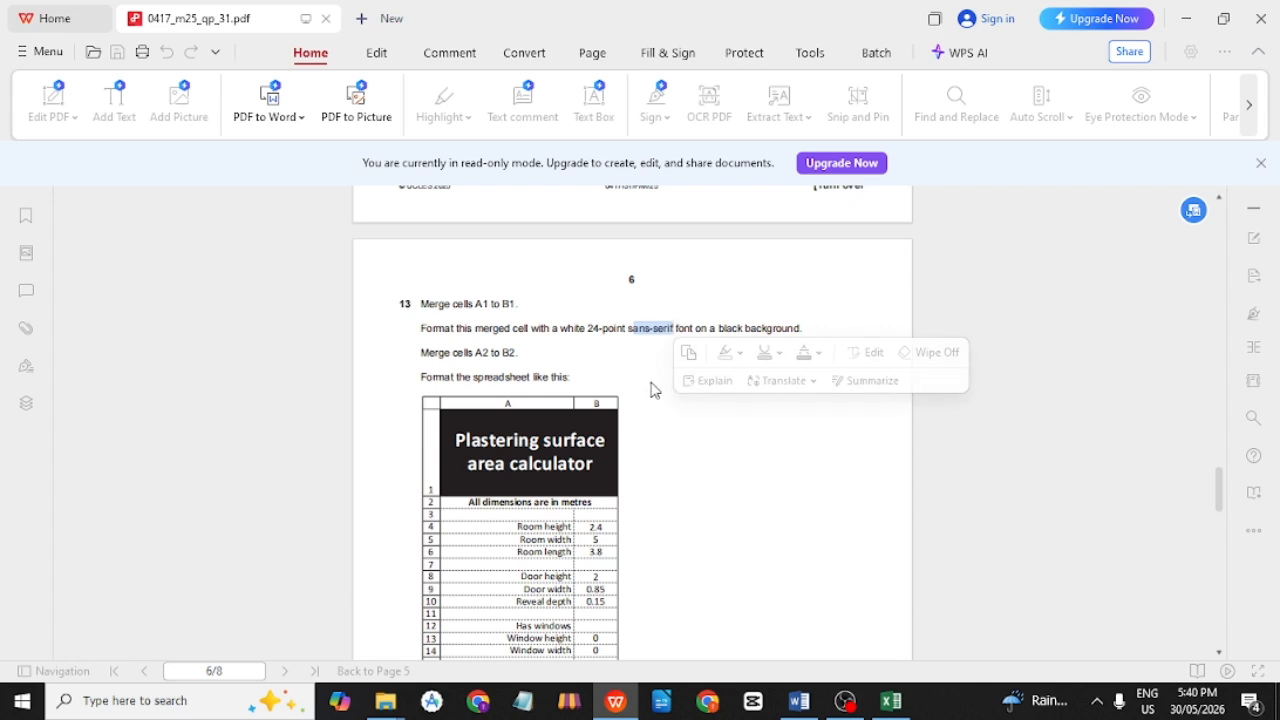
key(alt+Tab)
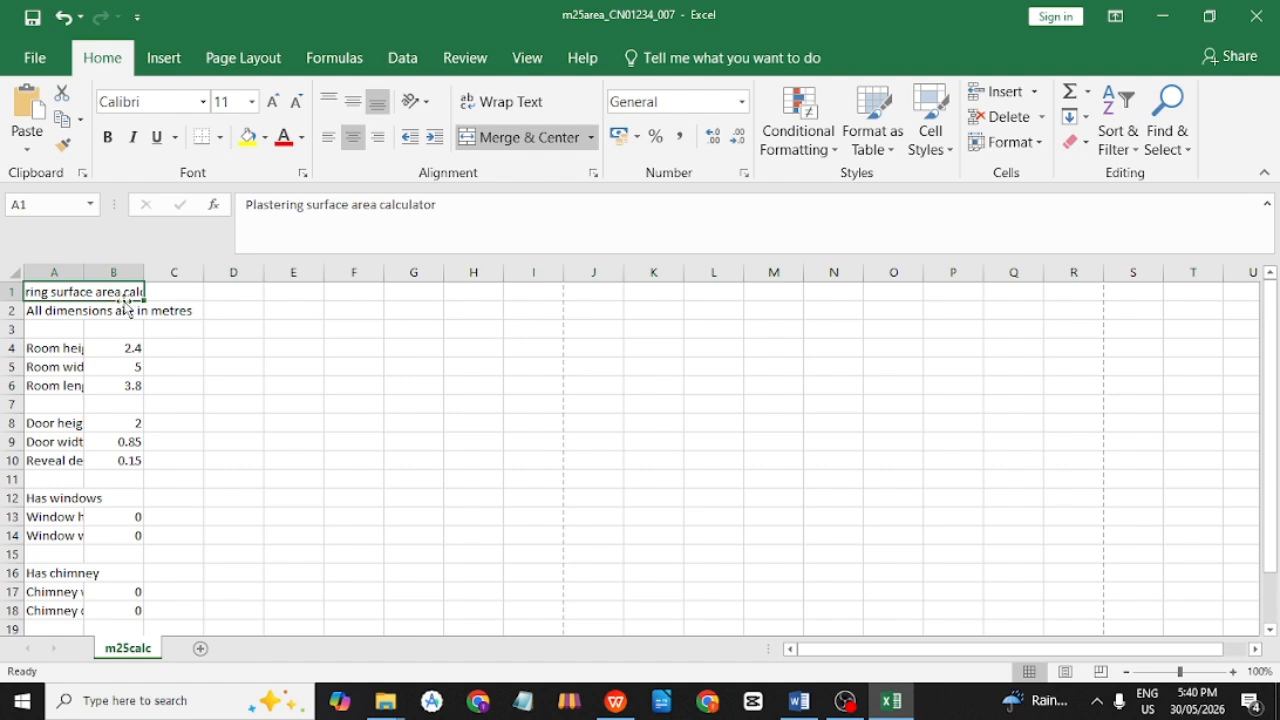
Format the A1 title as 24-point white text on a black fill.
click(253, 102)
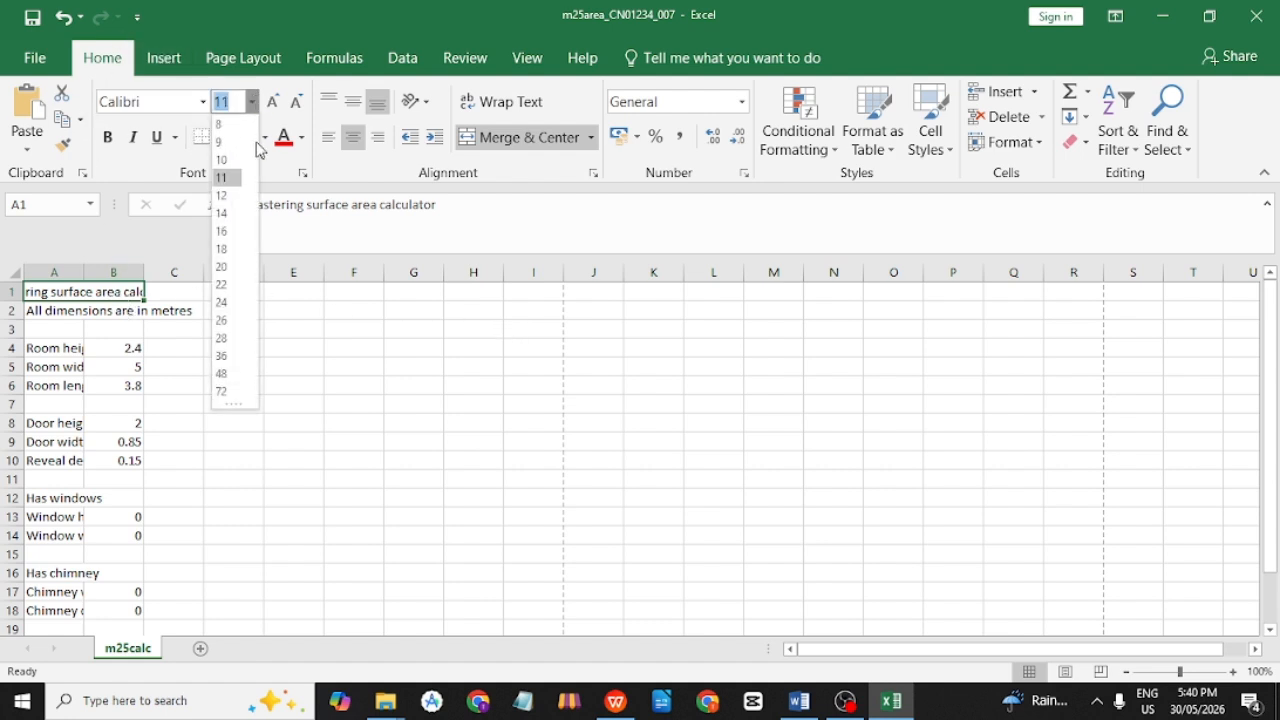
click(223, 303)
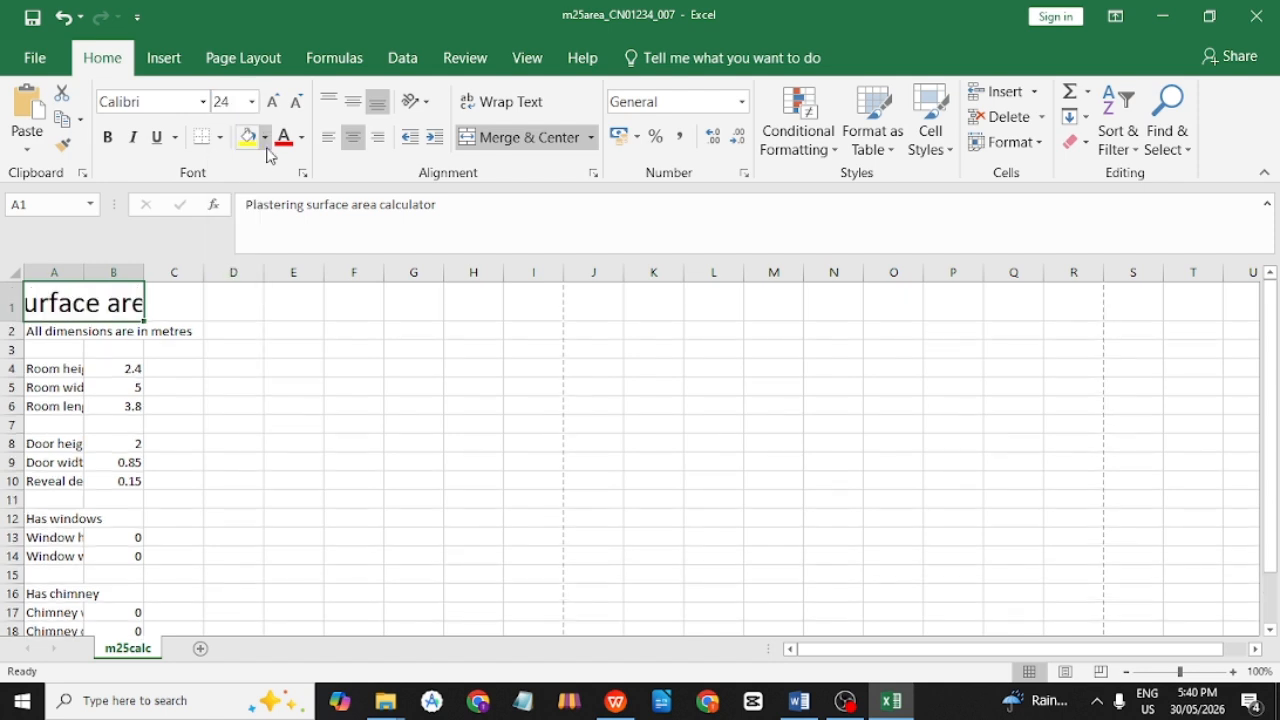
click(301, 137)
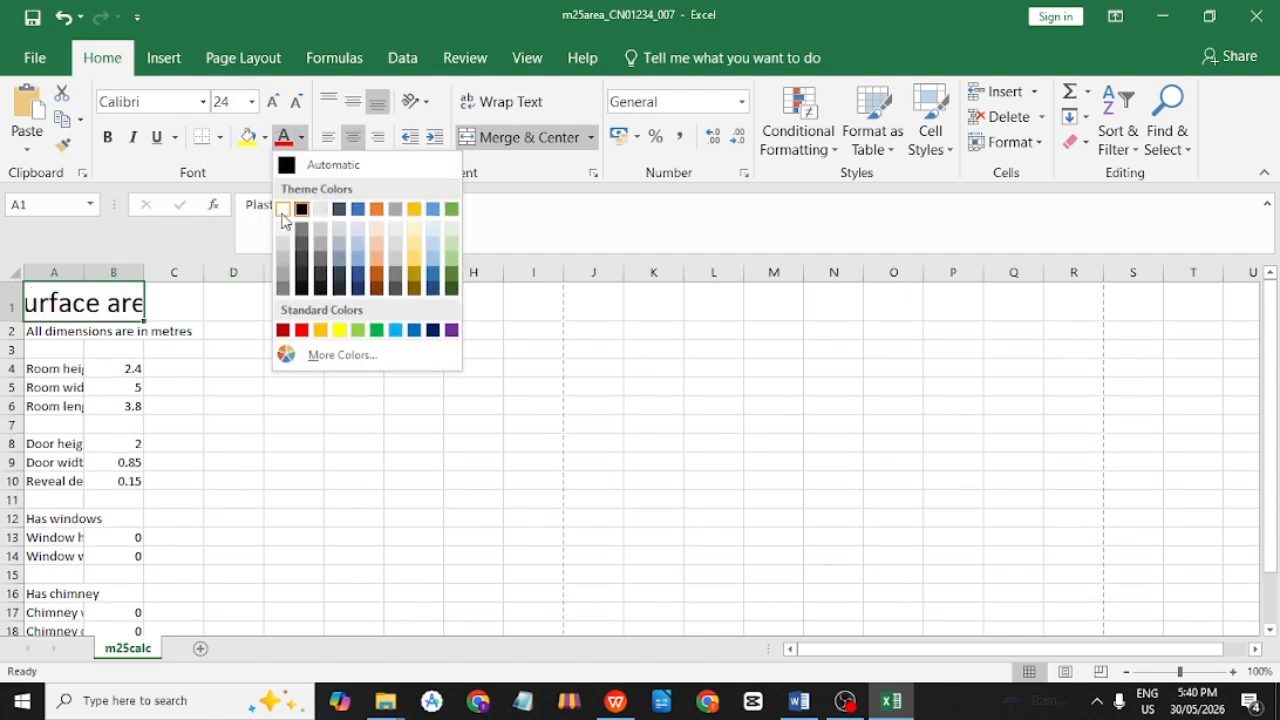
click(285, 208)
click(265, 137)
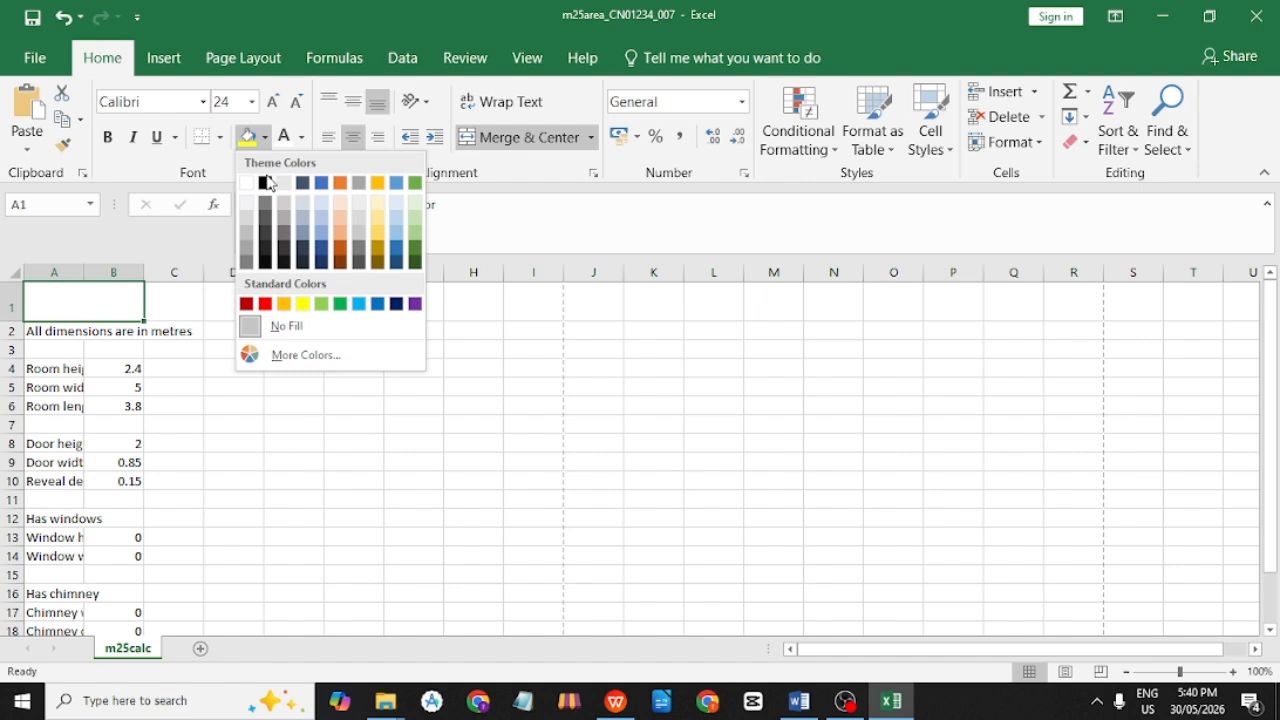
click(268, 182)
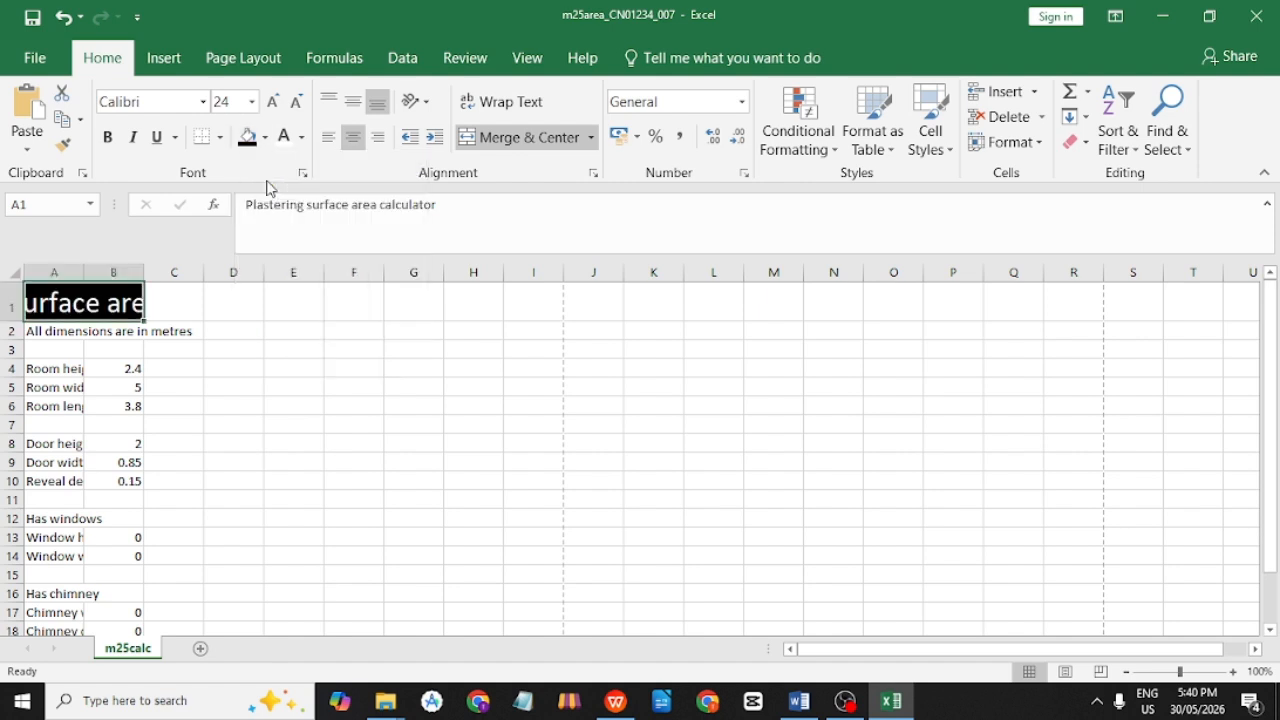
click(202, 101)
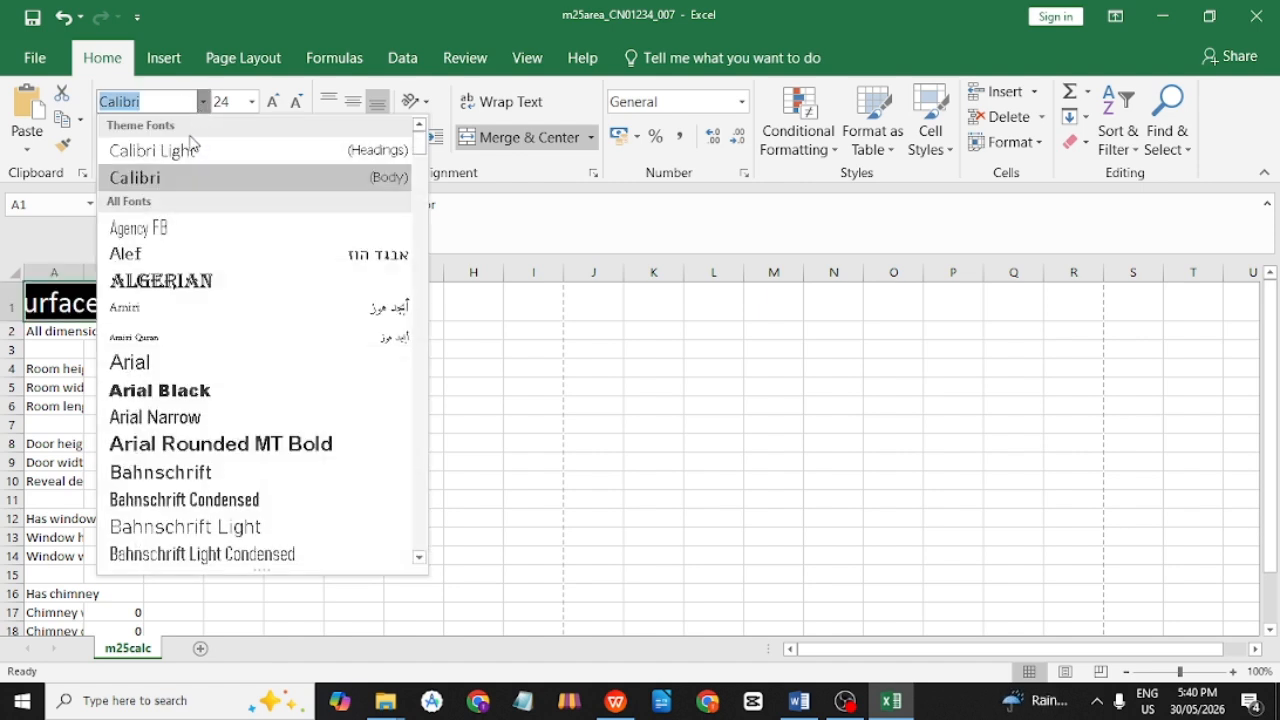
Set the A1 title font to Arial.
click(136, 362)
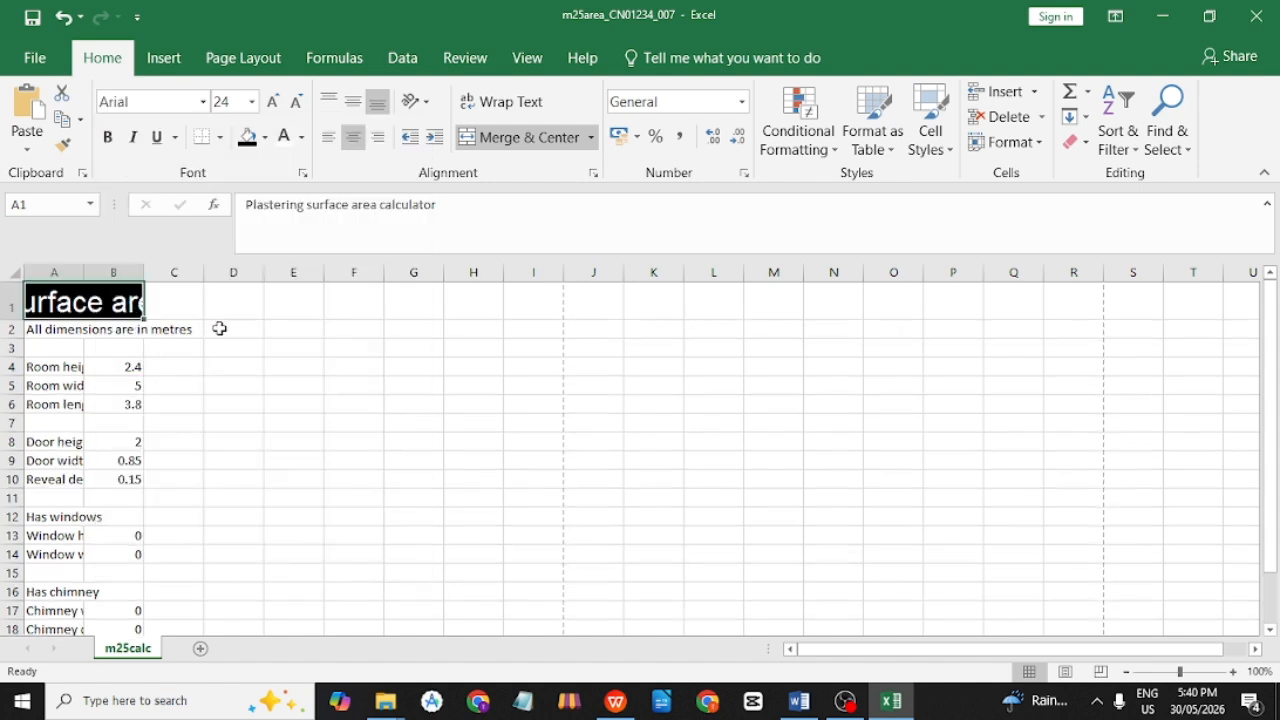
click(196, 350)
click(100, 311)
Merge and centre cells A2:B2 for the subtitle, as the task instructs.
key(alt+Tab)
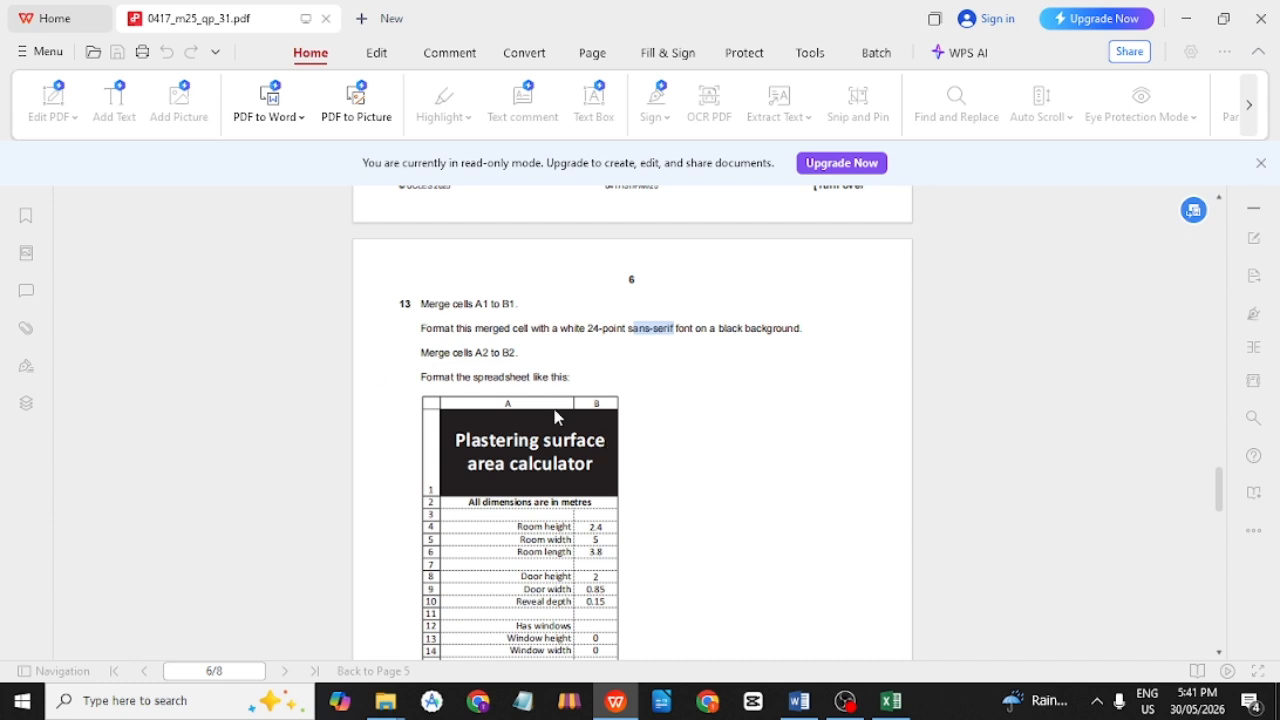
click(571, 366)
drag(415, 350, 530, 353)
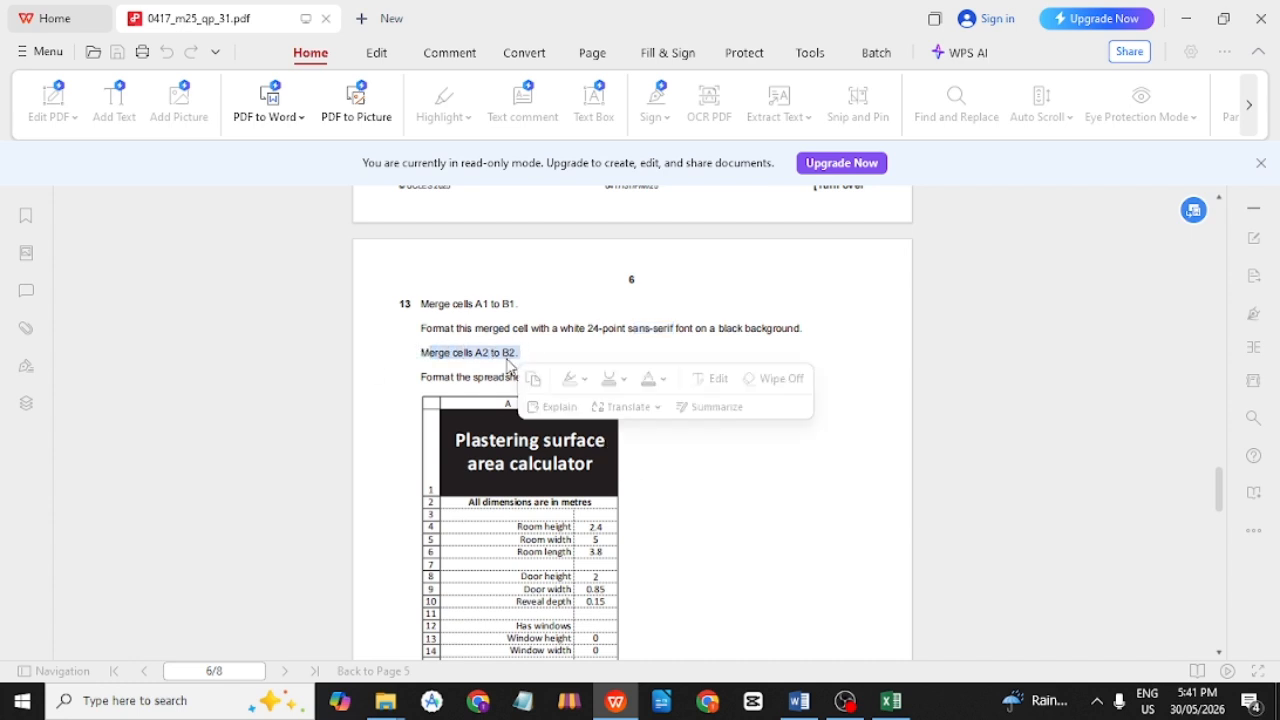
key(alt+Tab)
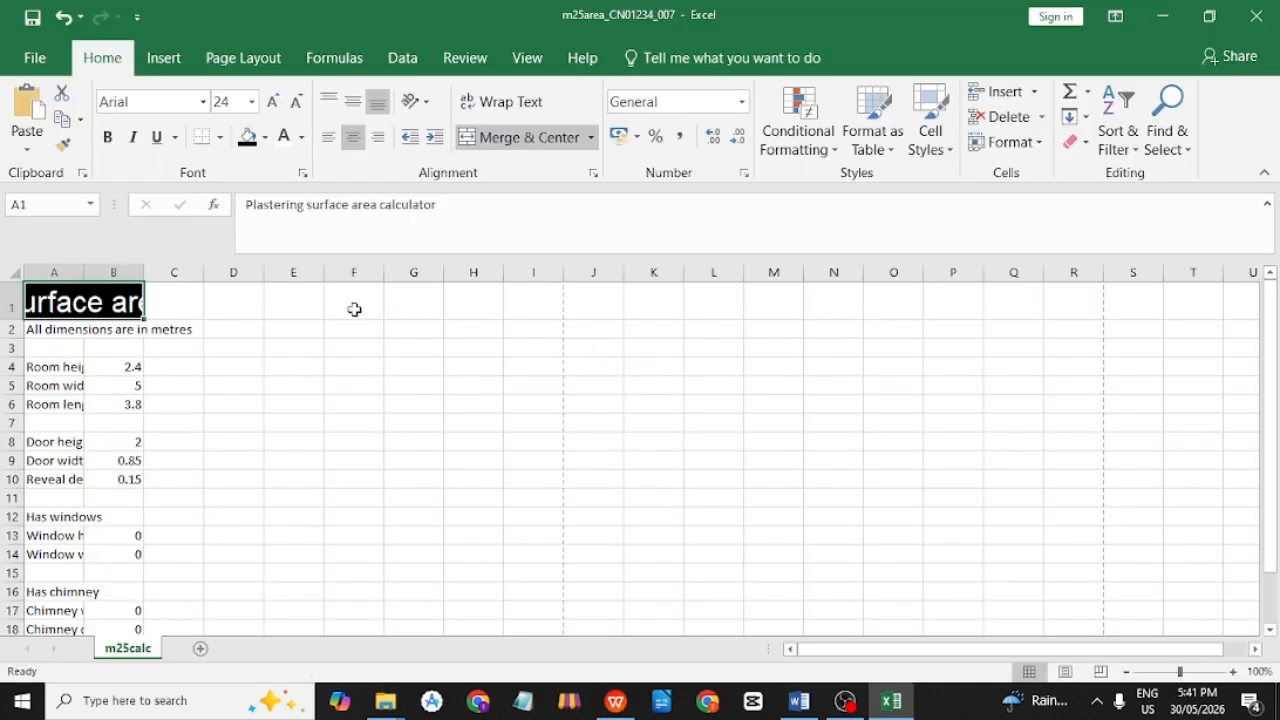
drag(55, 328, 138, 332)
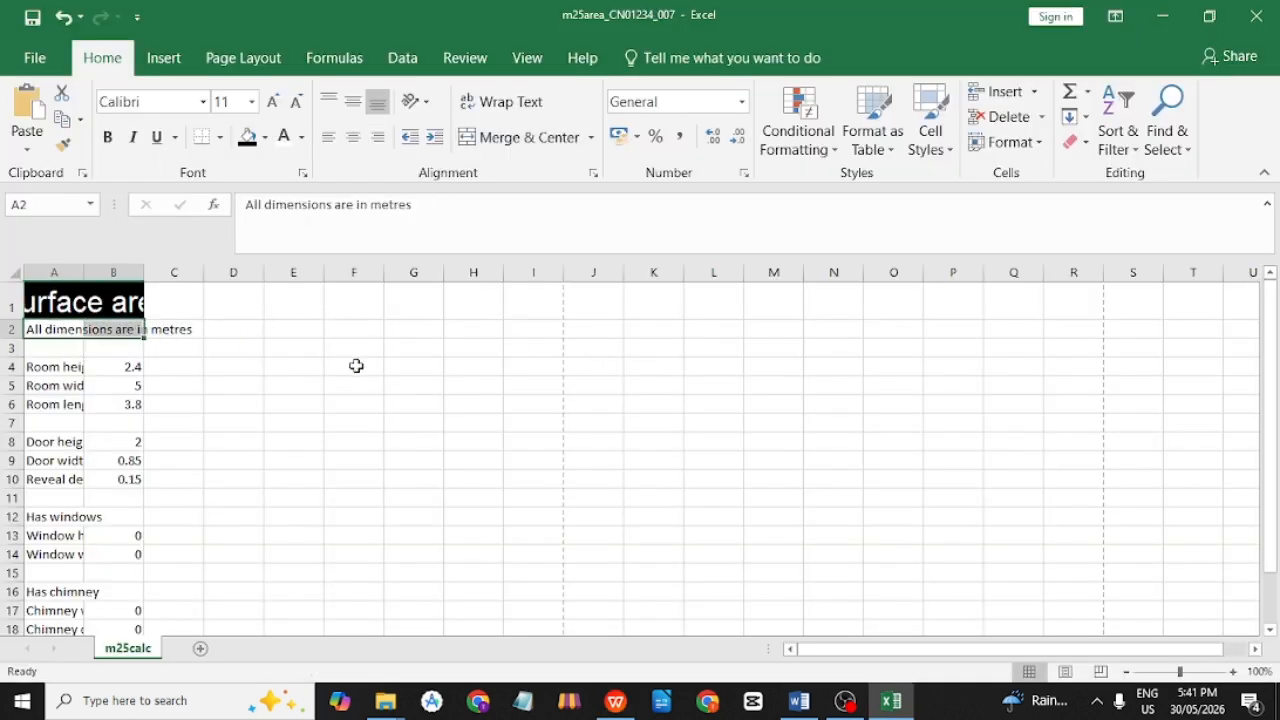
click(535, 142)
click(185, 365)
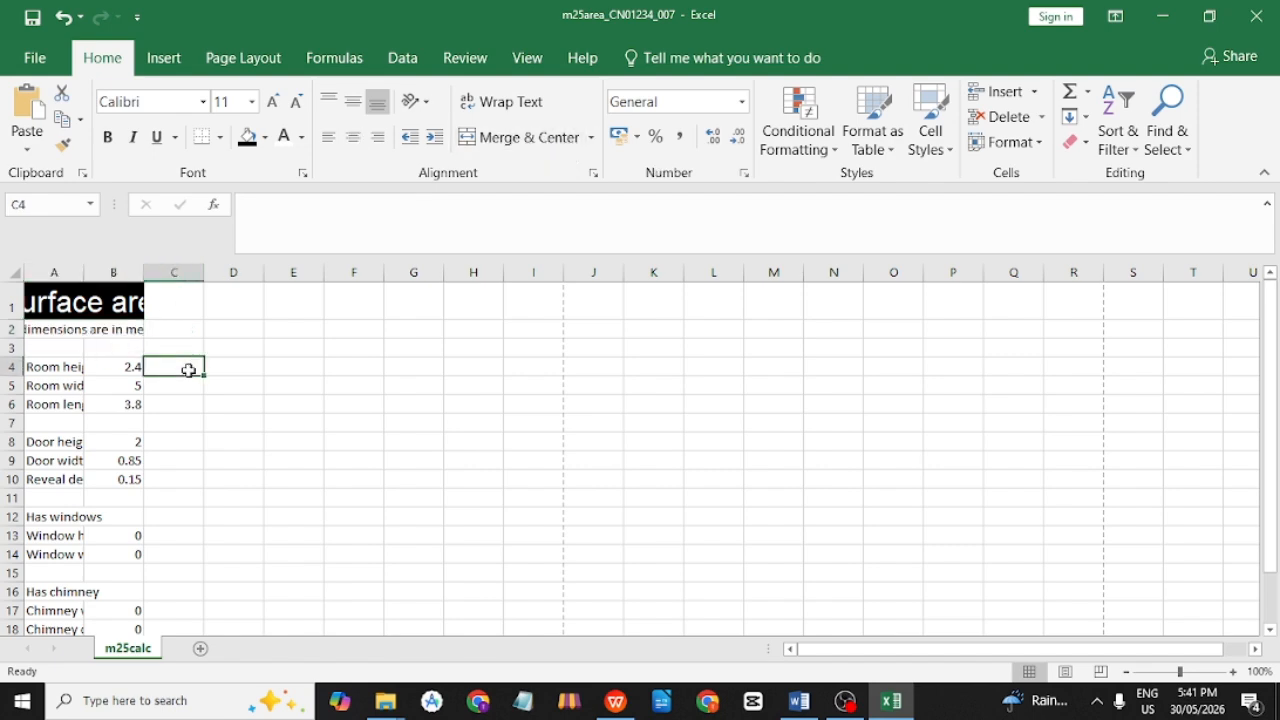
key(alt+Tab)
Mark 'Format the spreadsheet like this:' and scroll to the example table, down to Plaster area walls.
click(573, 375)
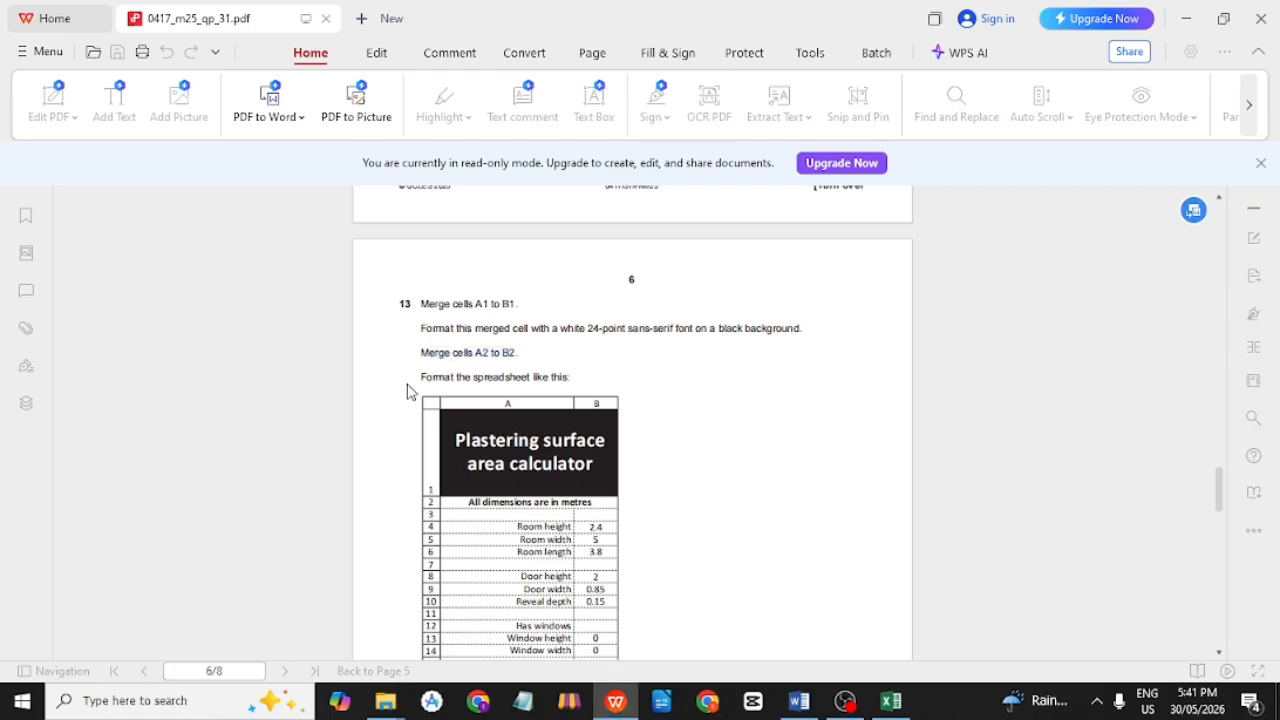
drag(420, 377, 586, 378)
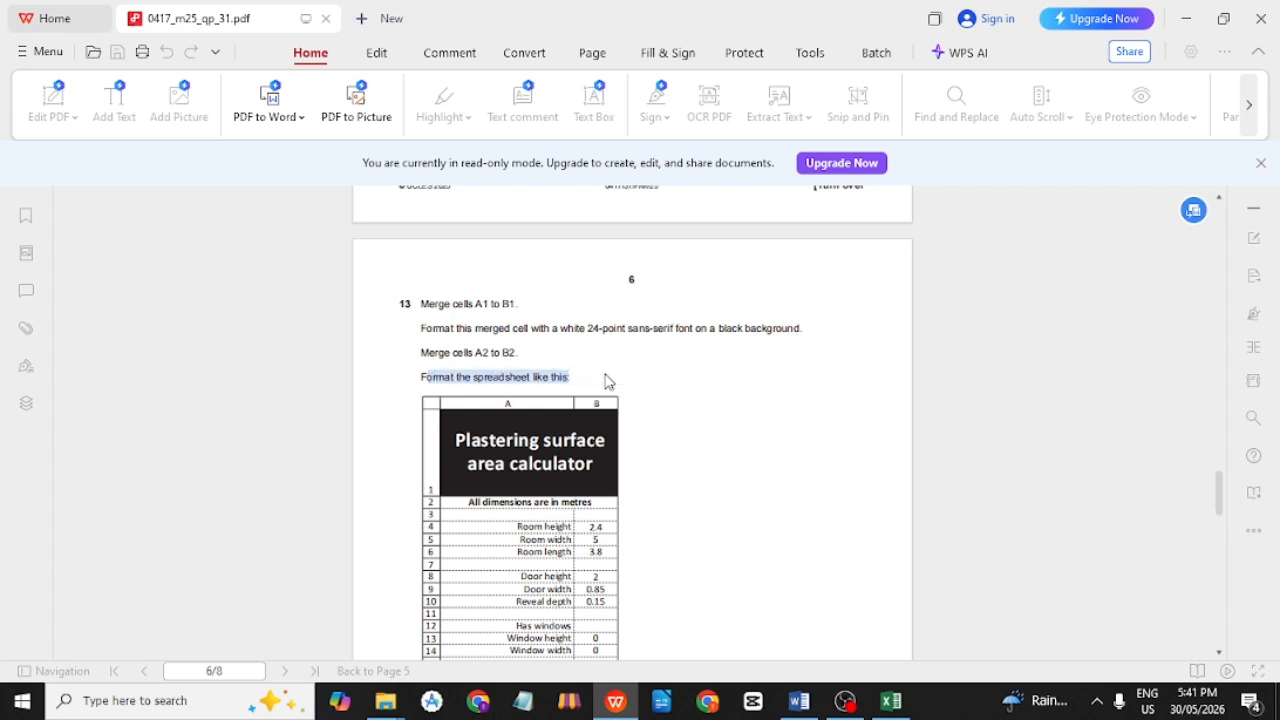
scroll(645, 380, down, 1)
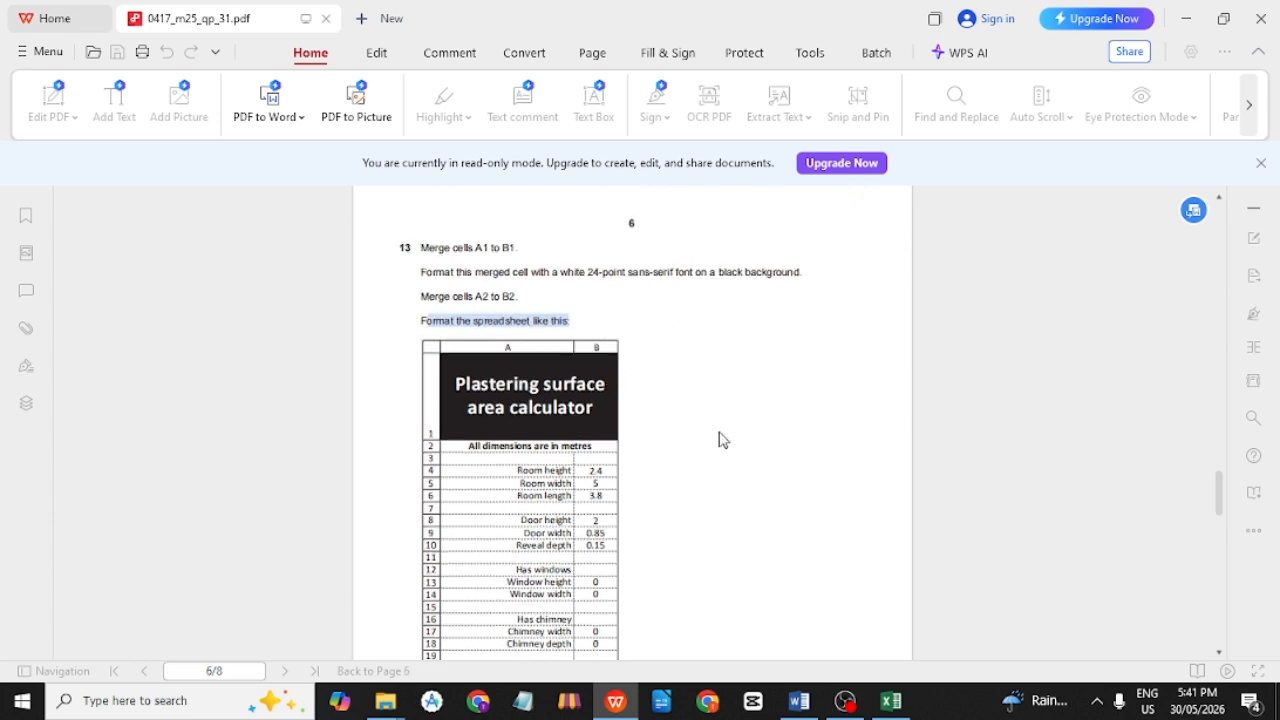
scroll(714, 412, down, 1)
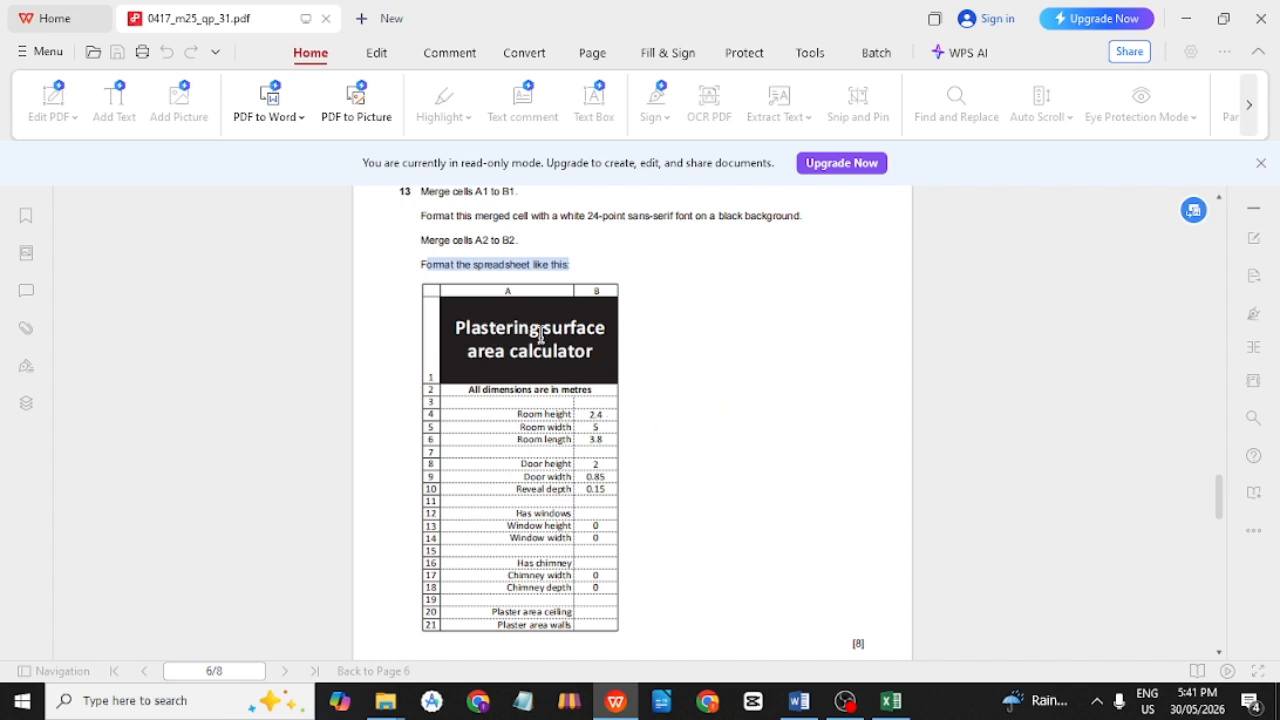
Widen column B and make row 1 taller so the title fits.
key(alt+Tab)
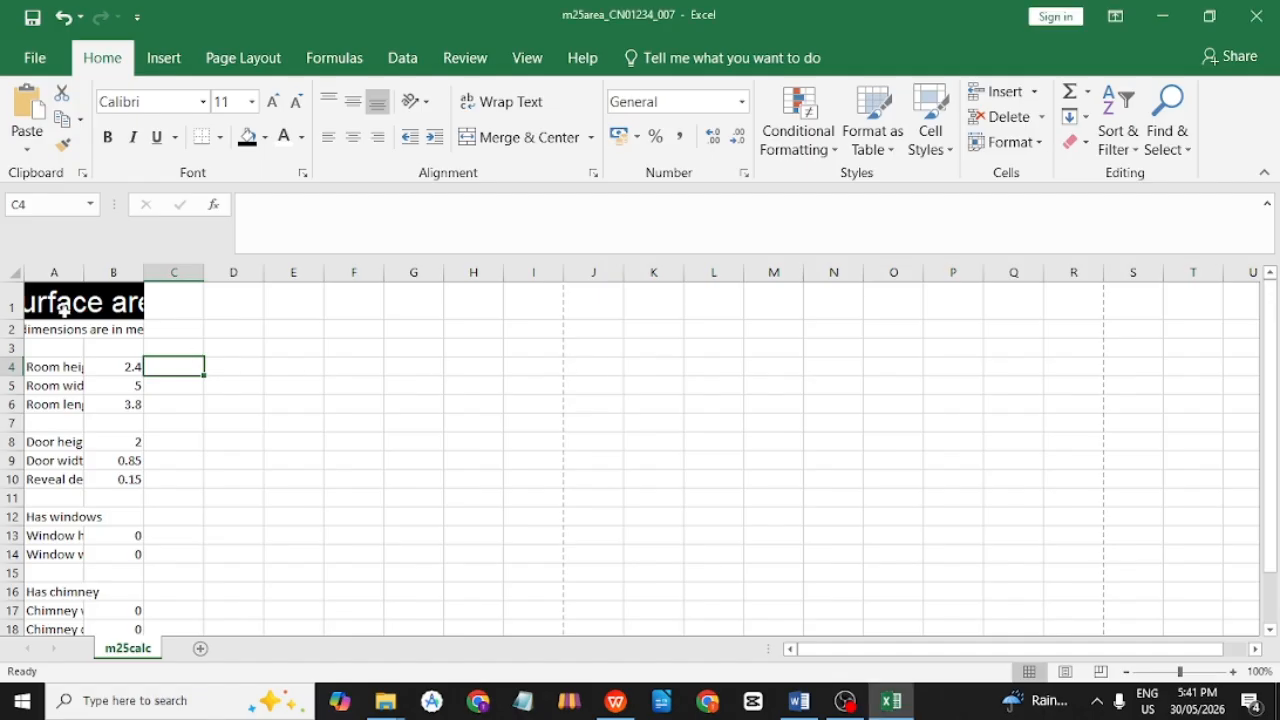
click(80, 305)
drag(145, 276, 300, 274)
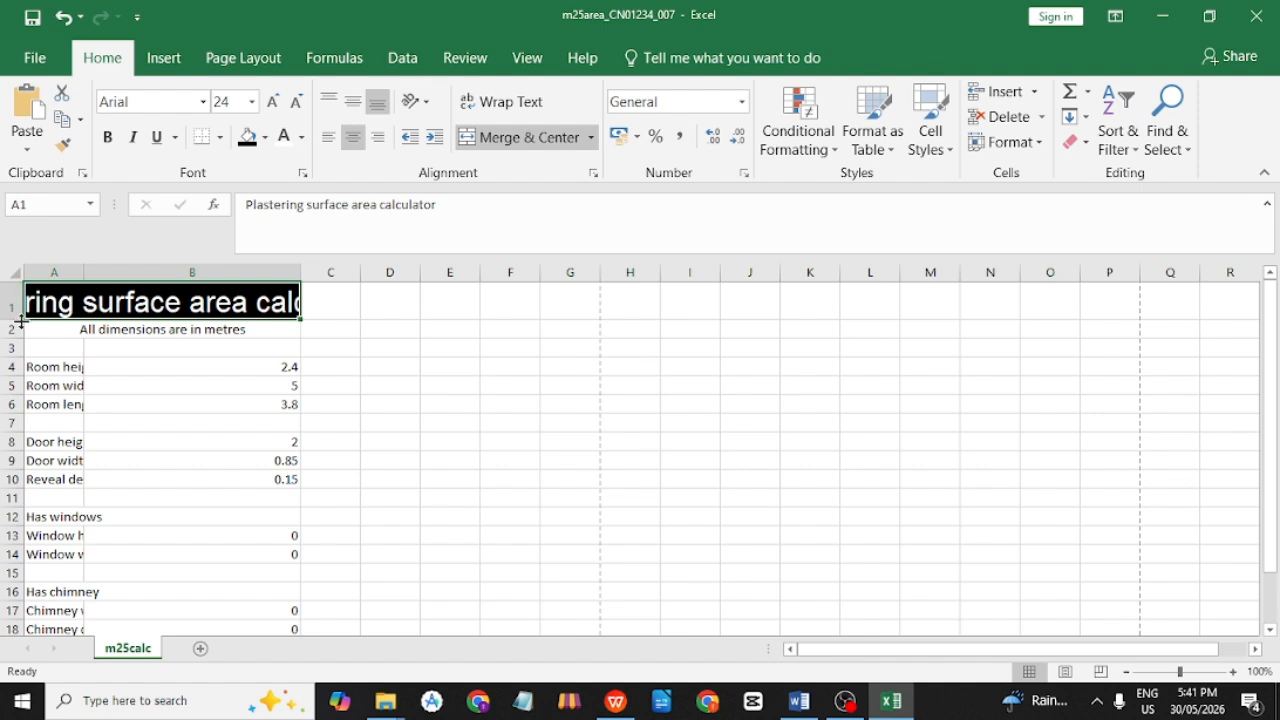
drag(16, 317, 17, 376)
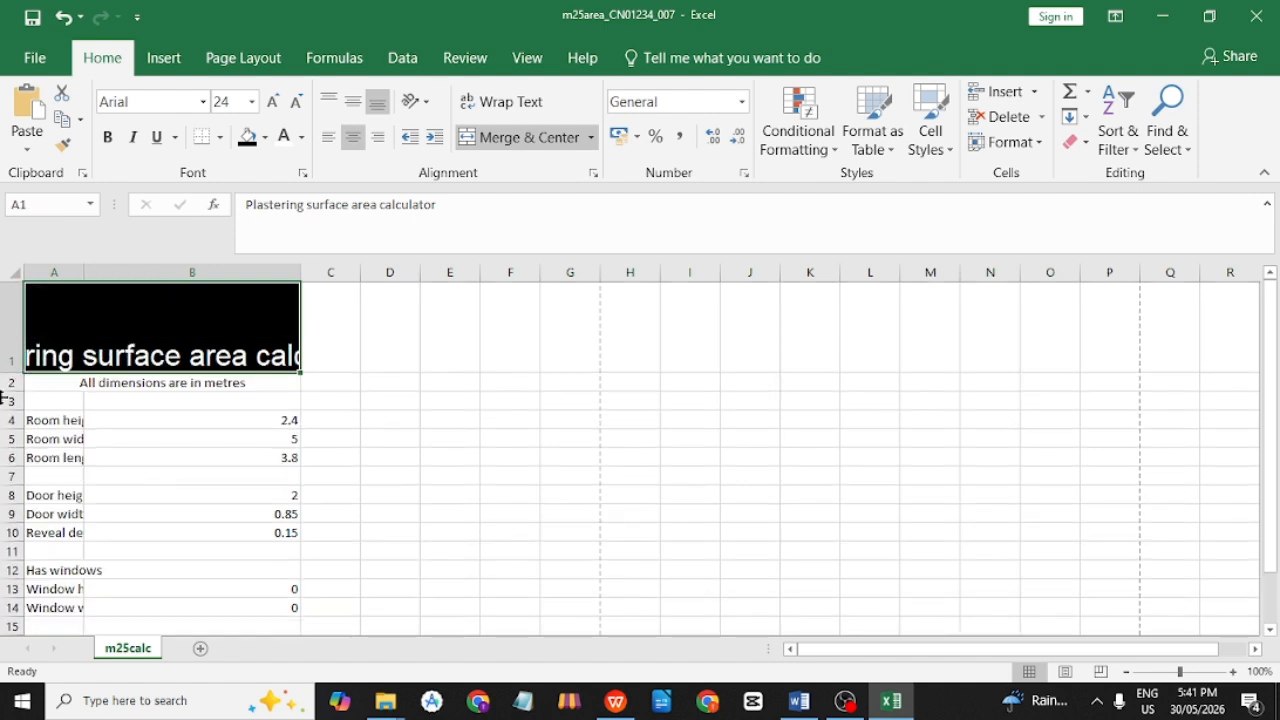
Wrap the A1 title text onto two lines.
click(345, 400)
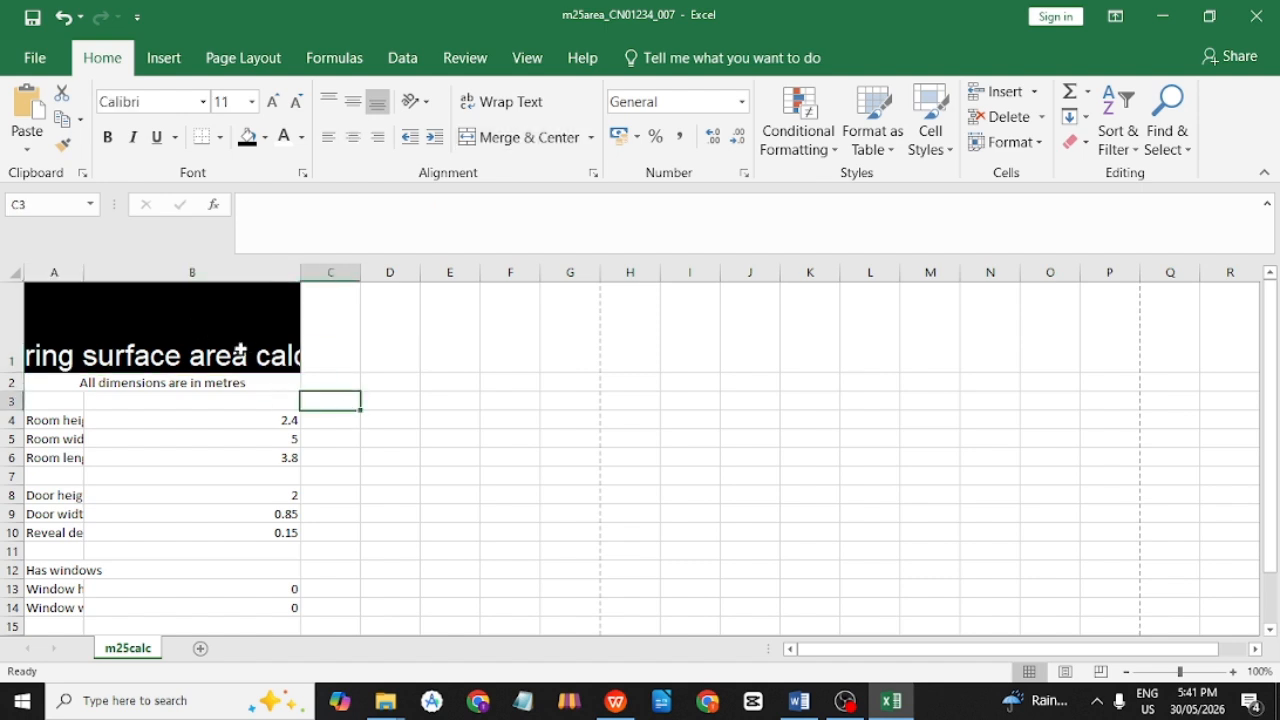
click(237, 352)
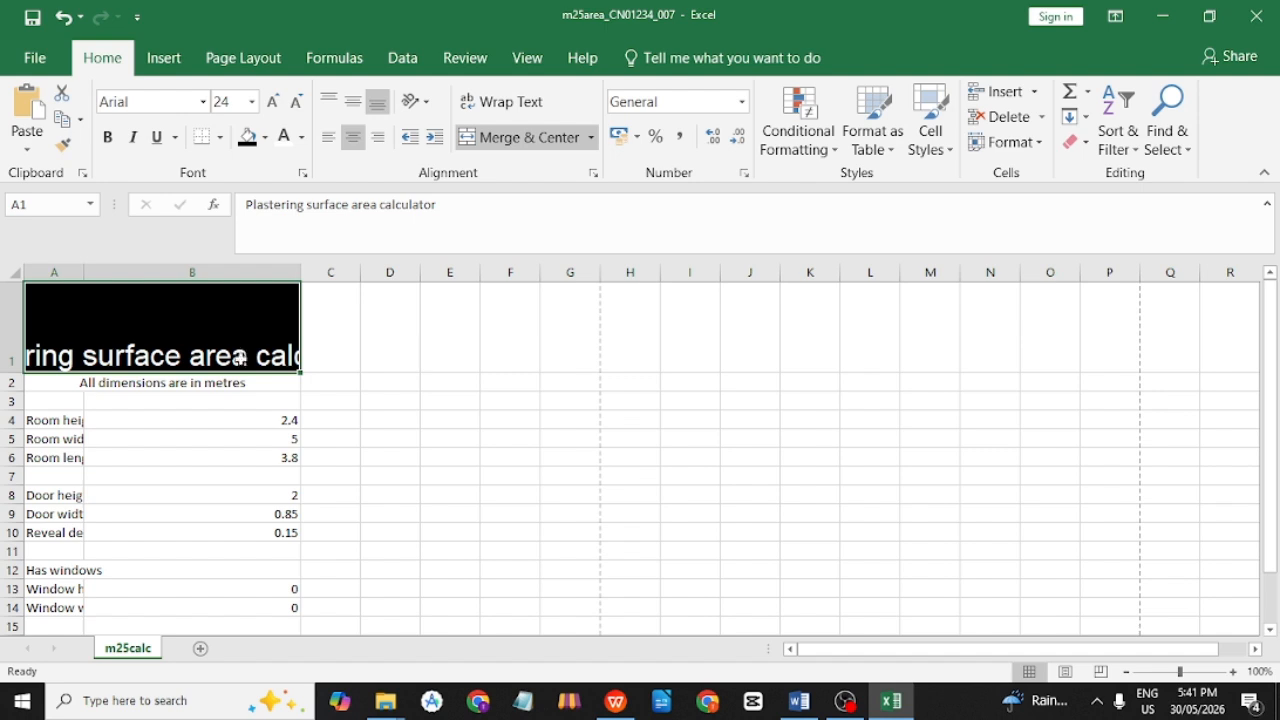
click(529, 104)
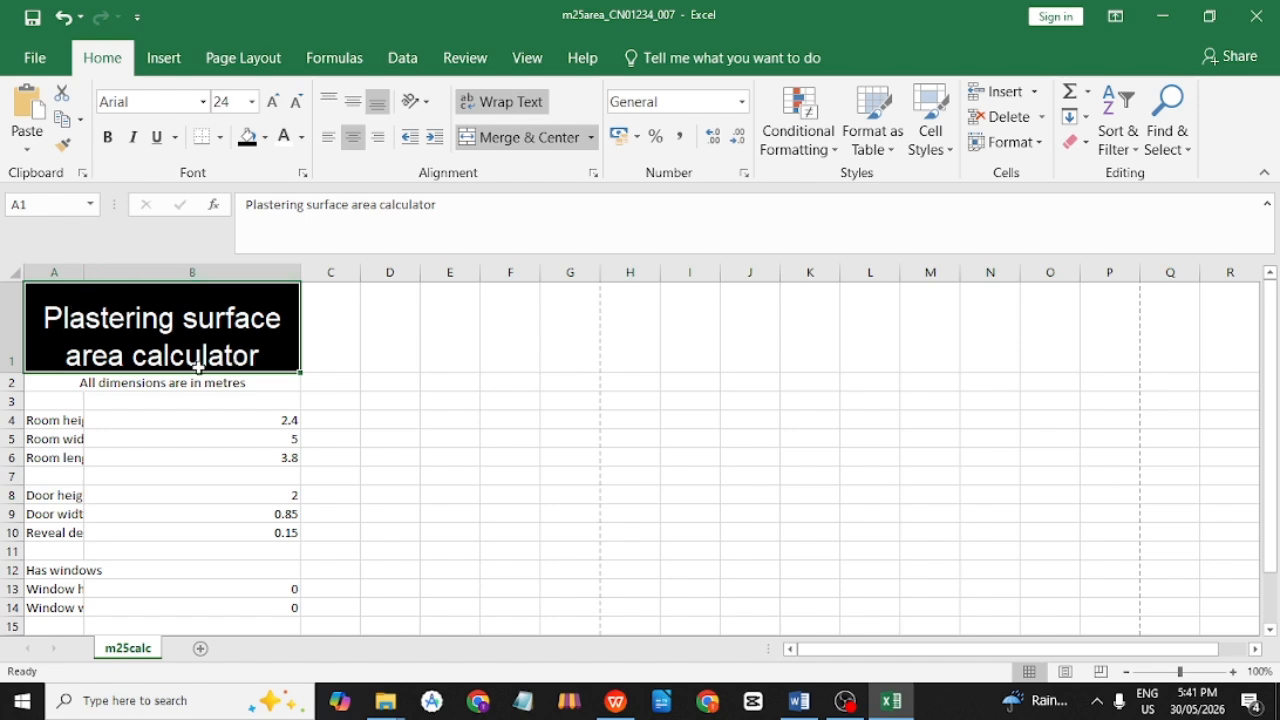
key(alt+Tab)
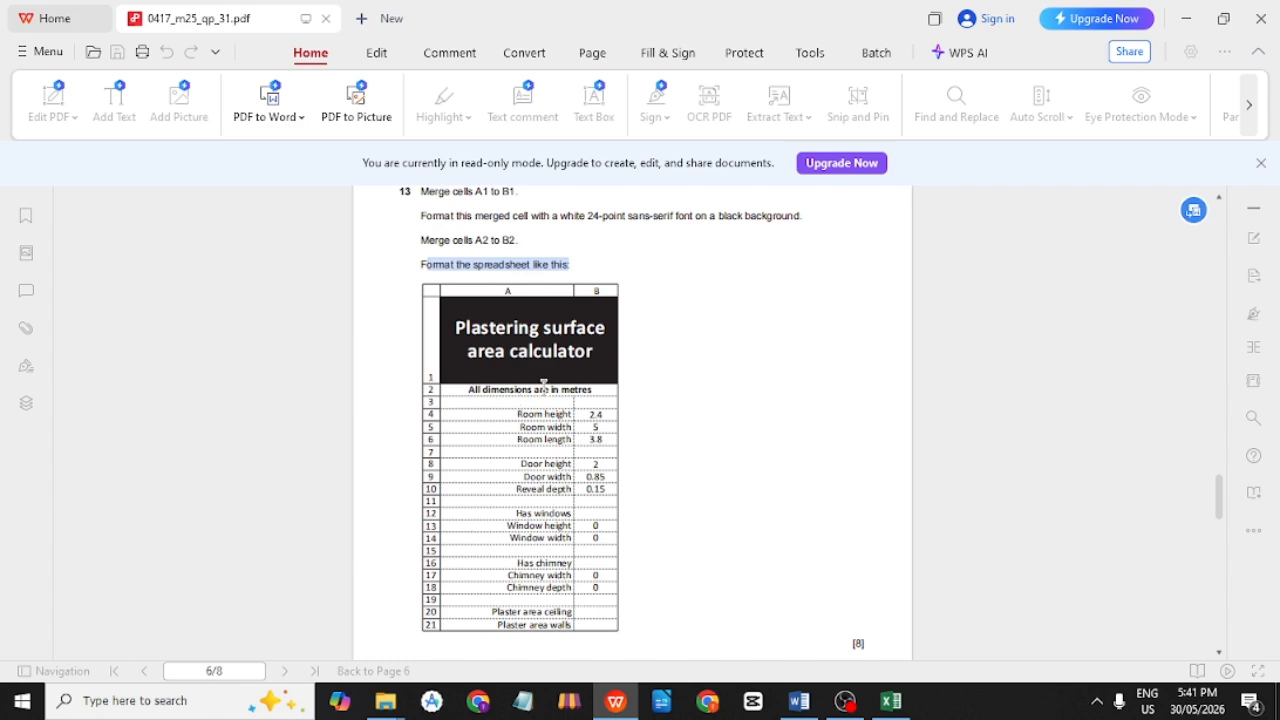
Make the A2 subtitle 'All dimensions are in metres' bold, matching the example.
key(alt+Tab)
double_click(176, 382)
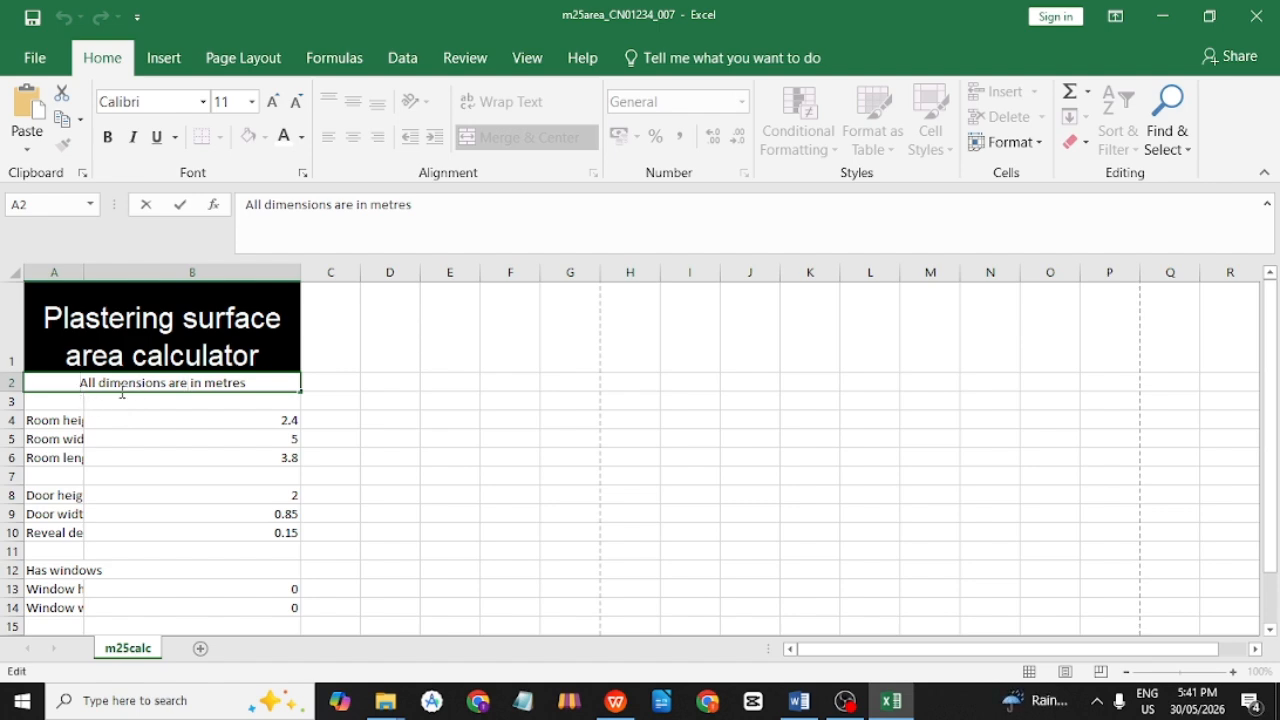
key(alt+Tab)
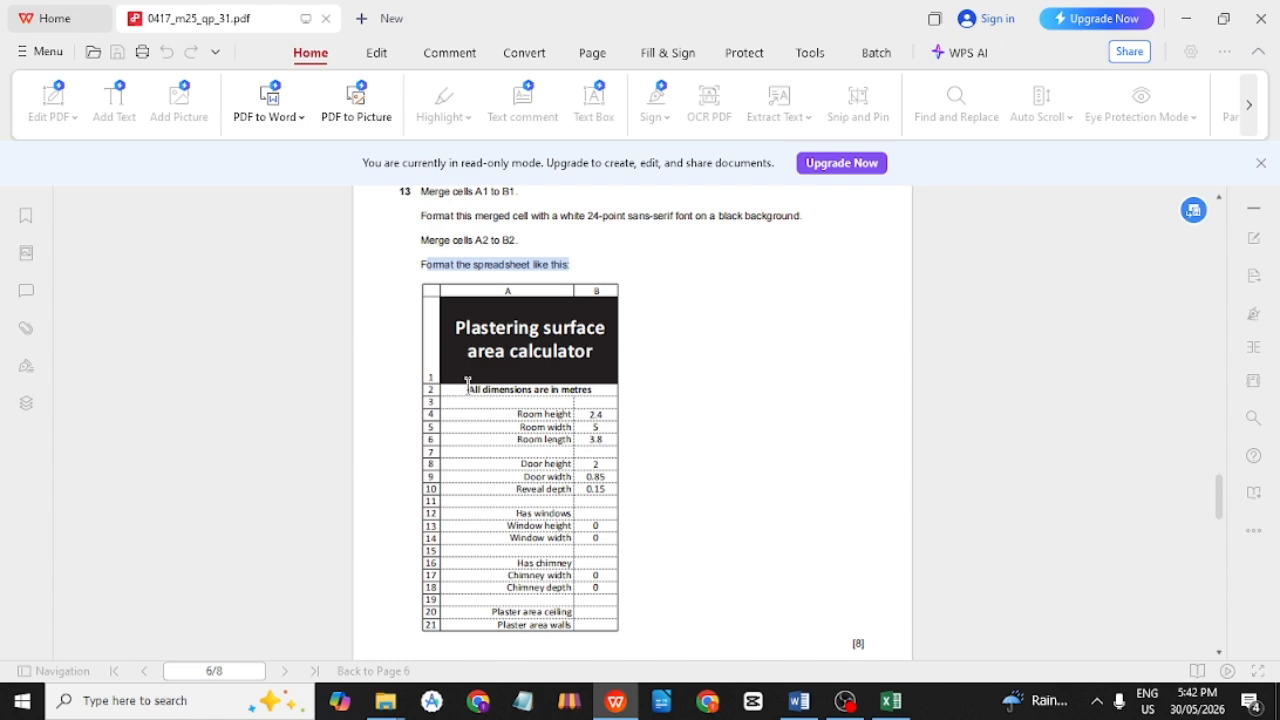
drag(467, 386, 585, 390)
click(472, 440)
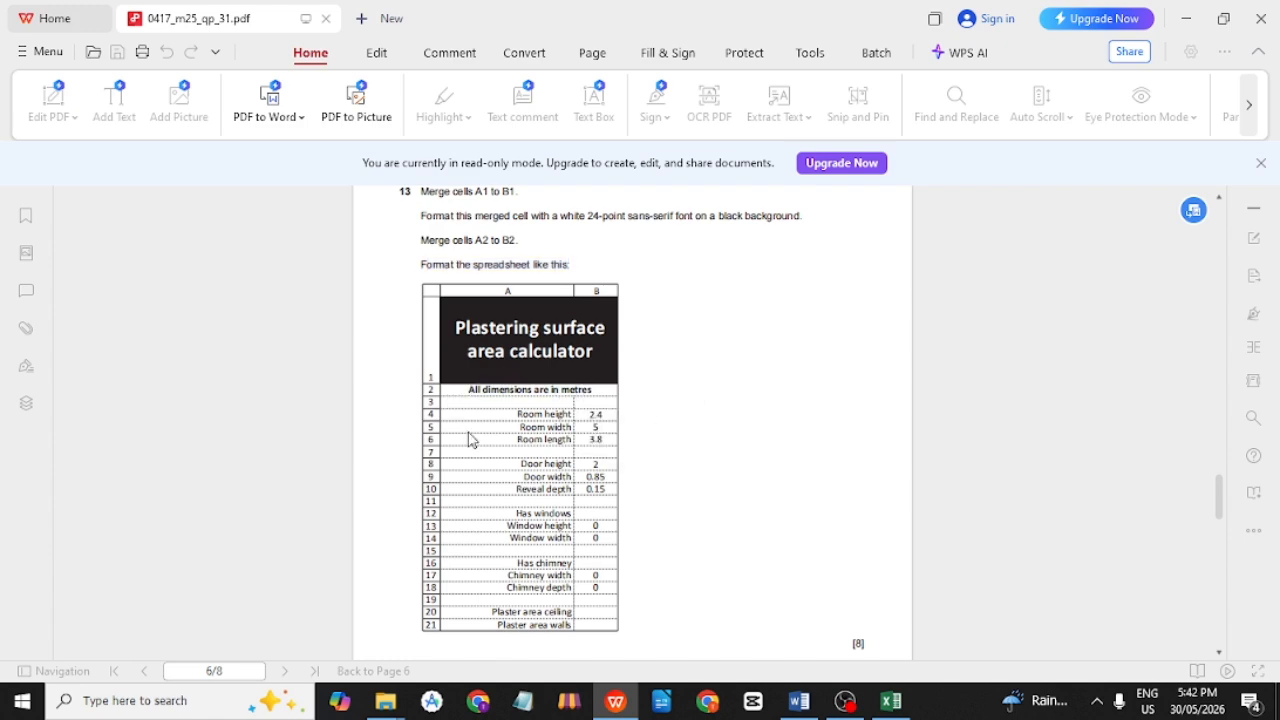
key(alt+Tab)
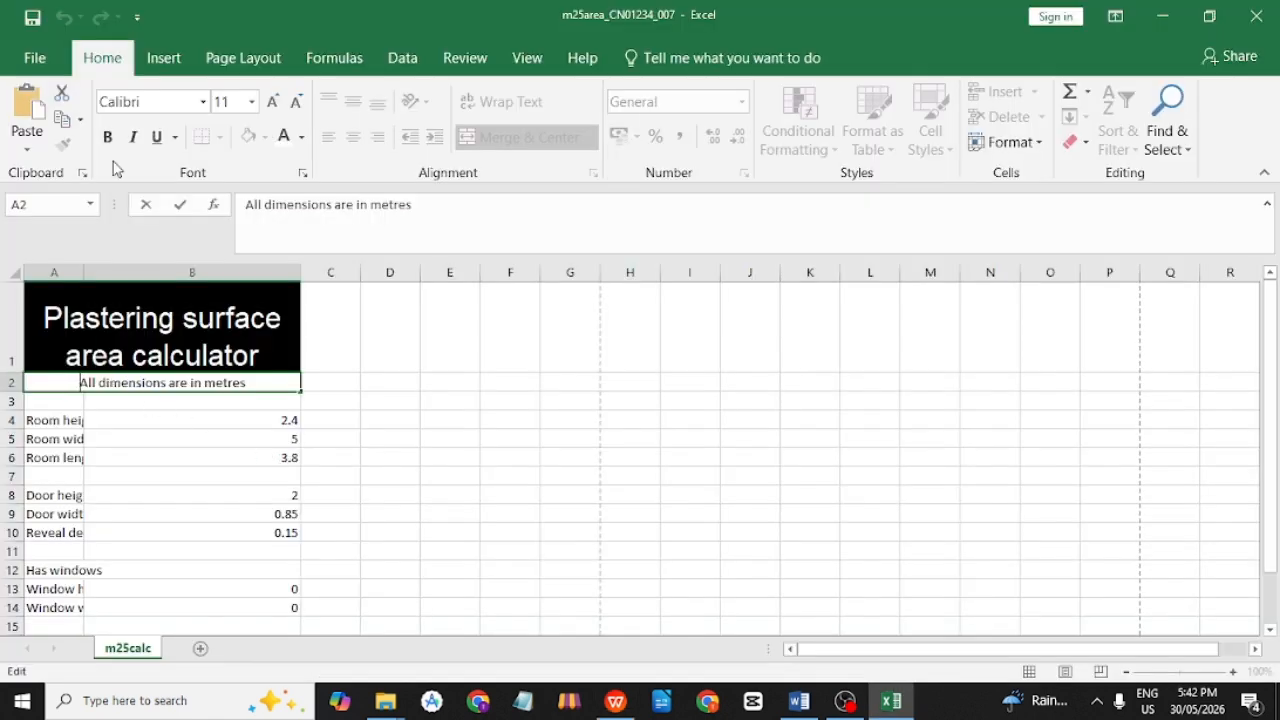
click(107, 137)
double_click(245, 382)
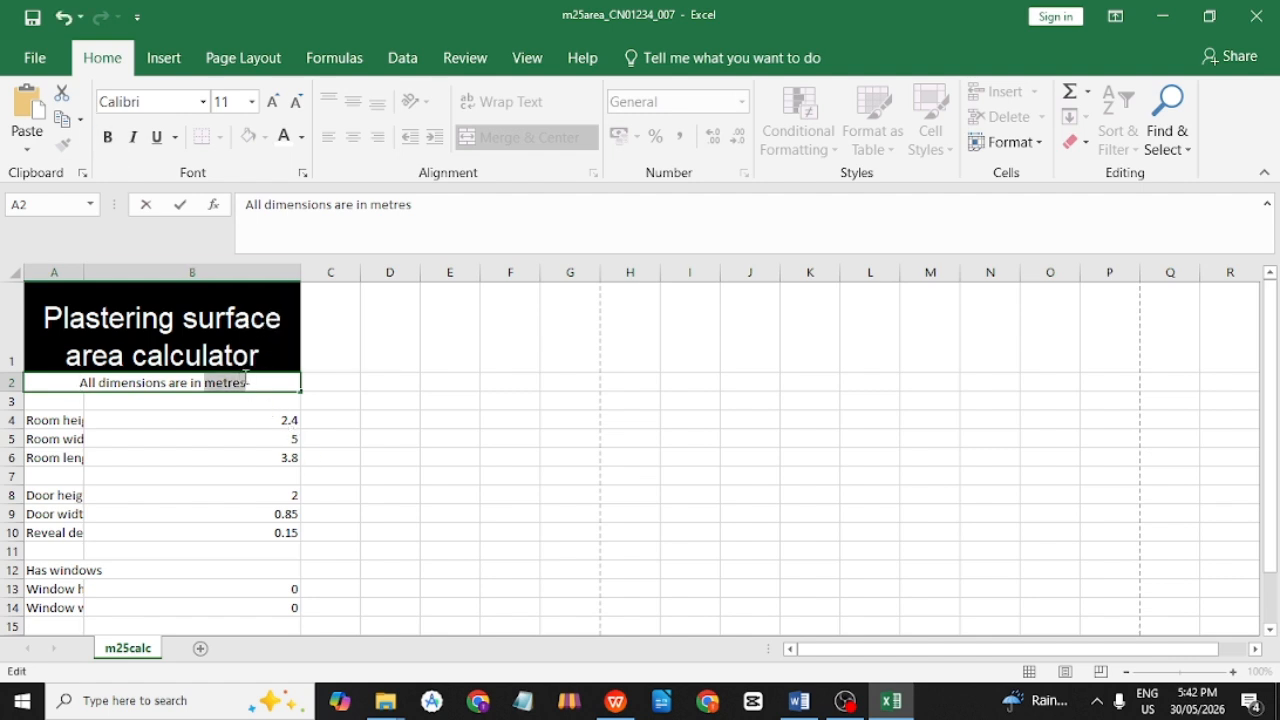
drag(254, 385, 70, 383)
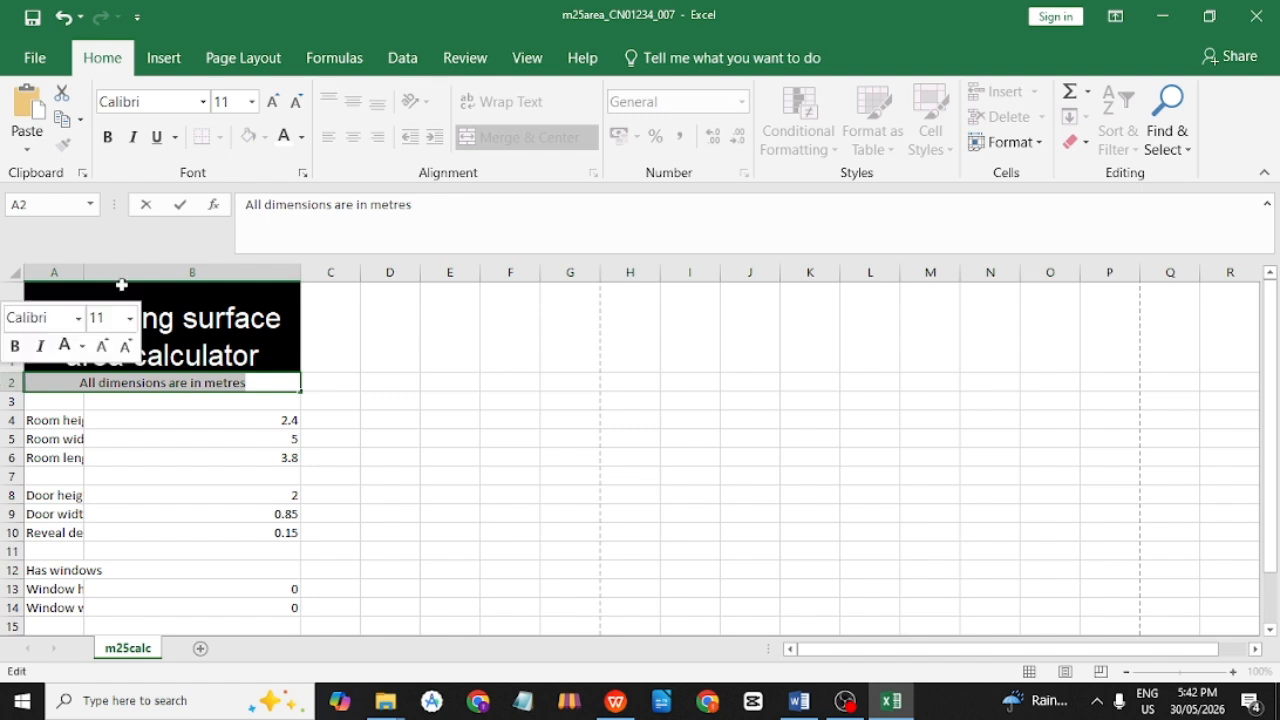
click(107, 137)
click(194, 463)
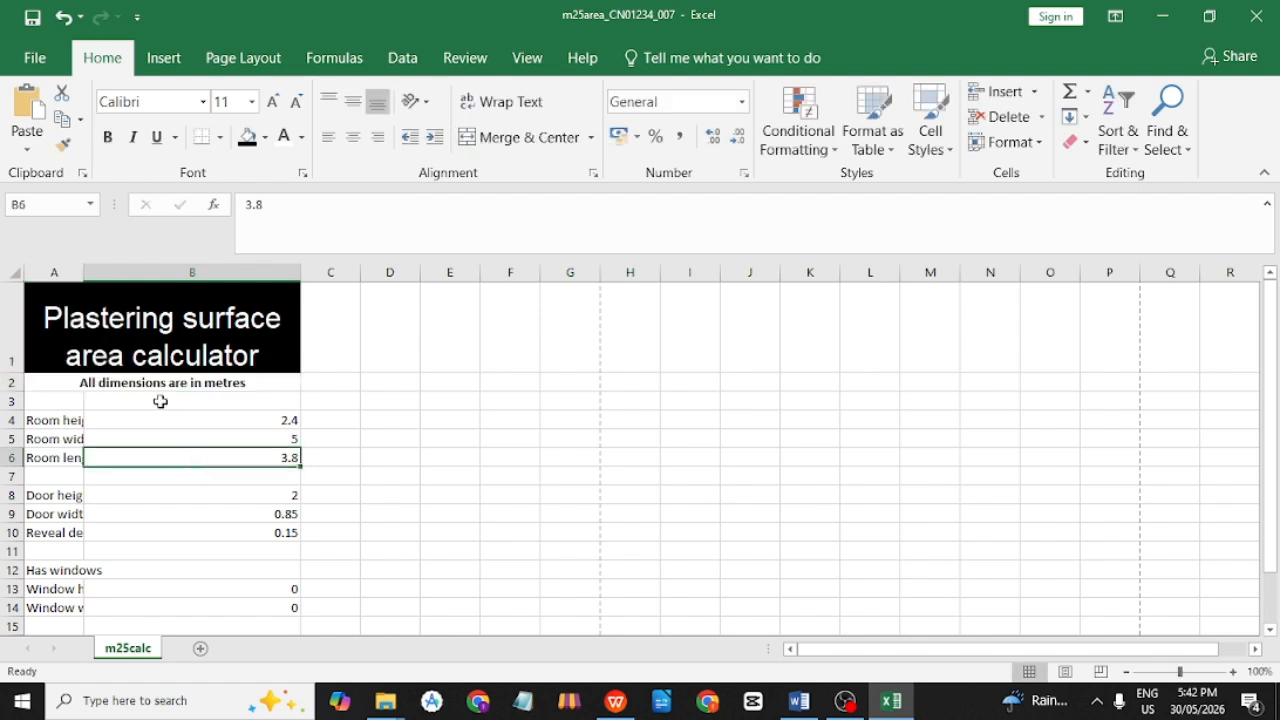
key(alt+Tab)
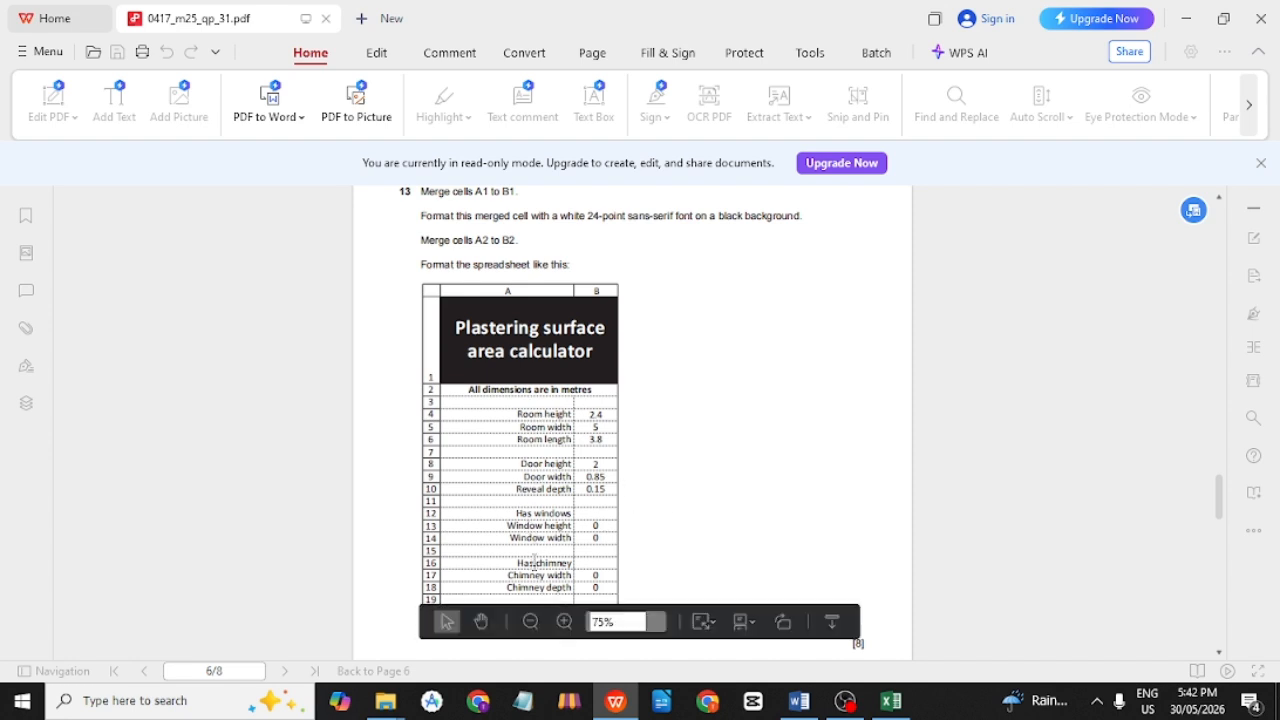
Widen column A so labels like Room height and Chimney depth show fully, and narrow column B.
key(alt+Tab)
scroll(144, 402, down, 1)
scroll(94, 345, up, 1)
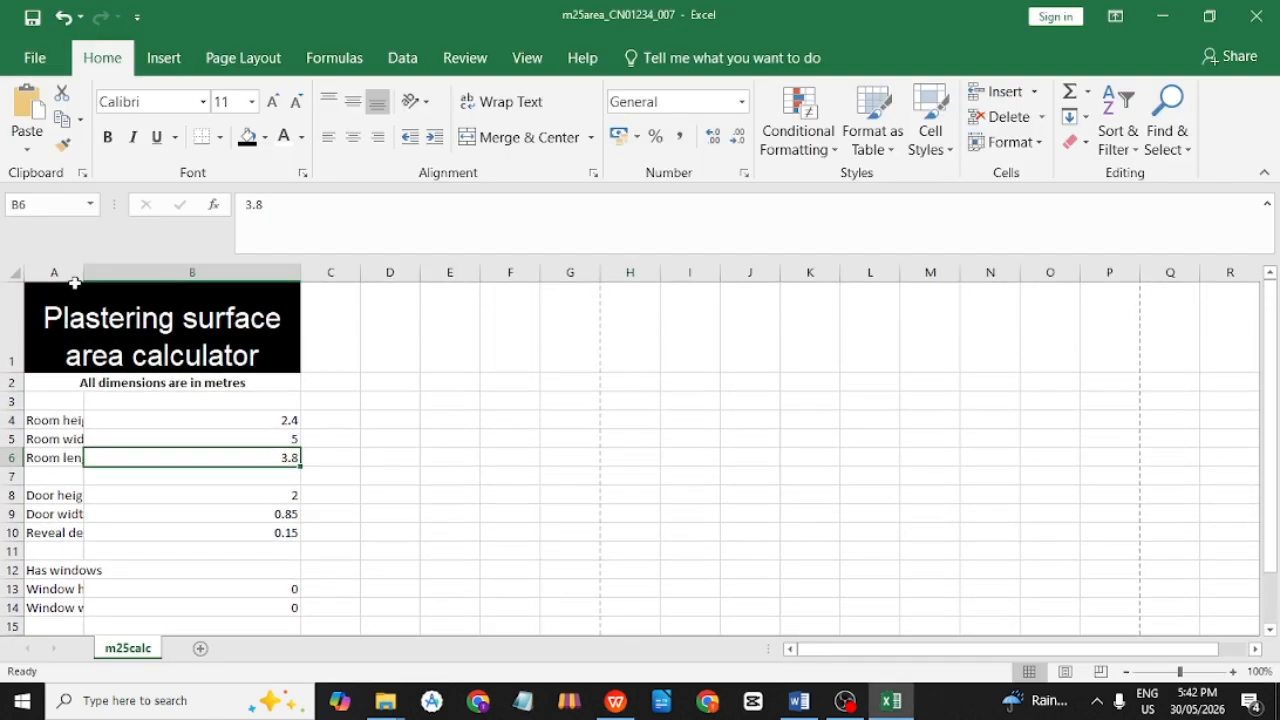
drag(82, 277, 162, 274)
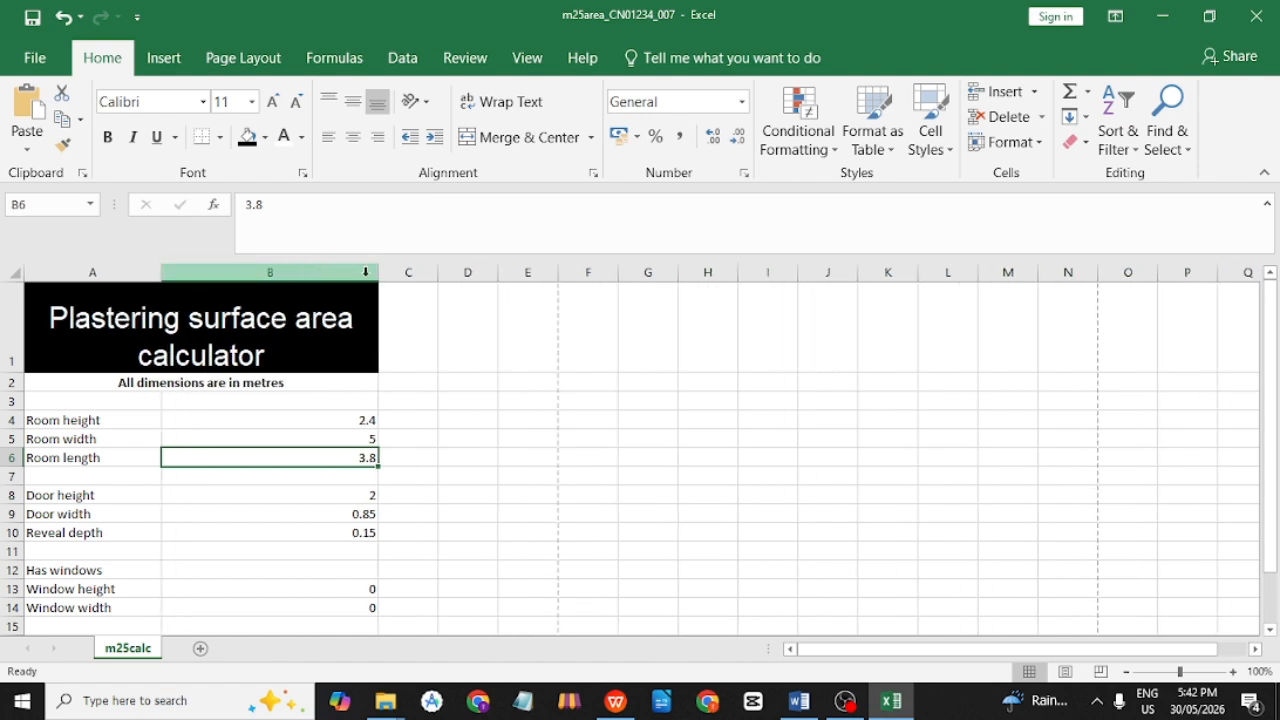
drag(378, 275, 244, 277)
drag(162, 273, 196, 273)
scroll(206, 491, down, 1)
scroll(166, 497, up, 1)
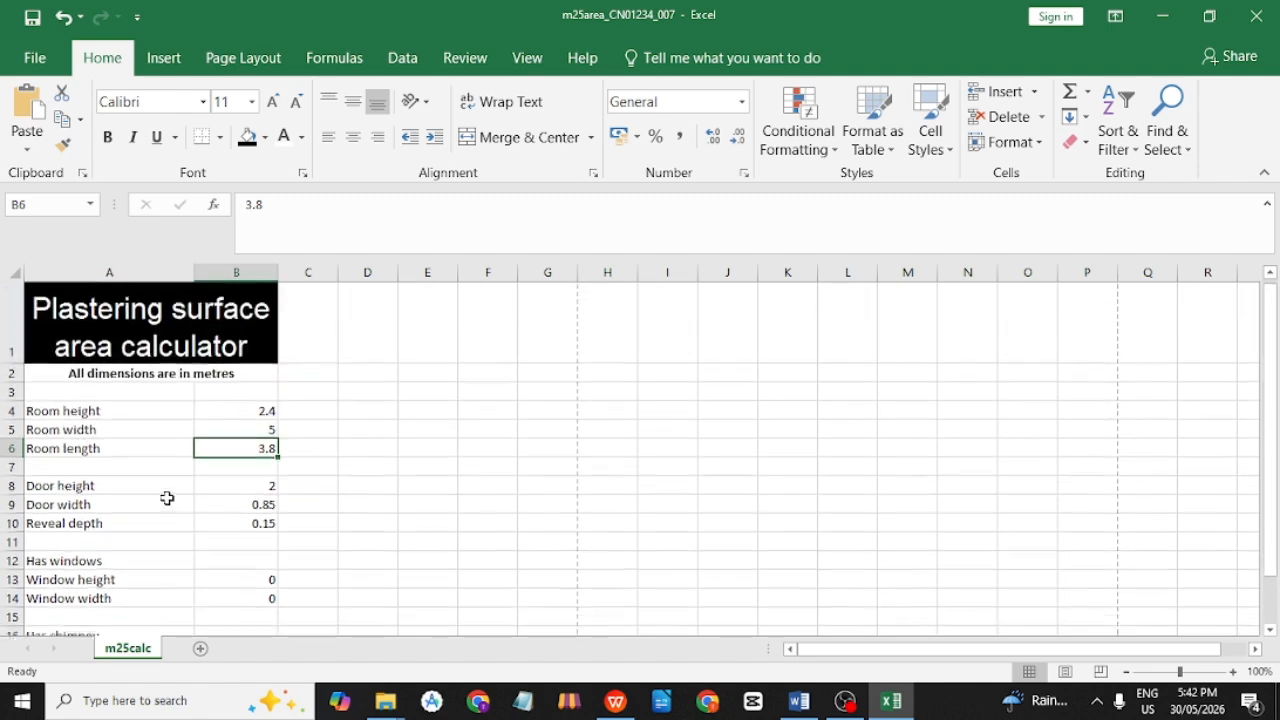
click(135, 417)
Right-align the row labels in A4:A21.
scroll(143, 430, down, 3)
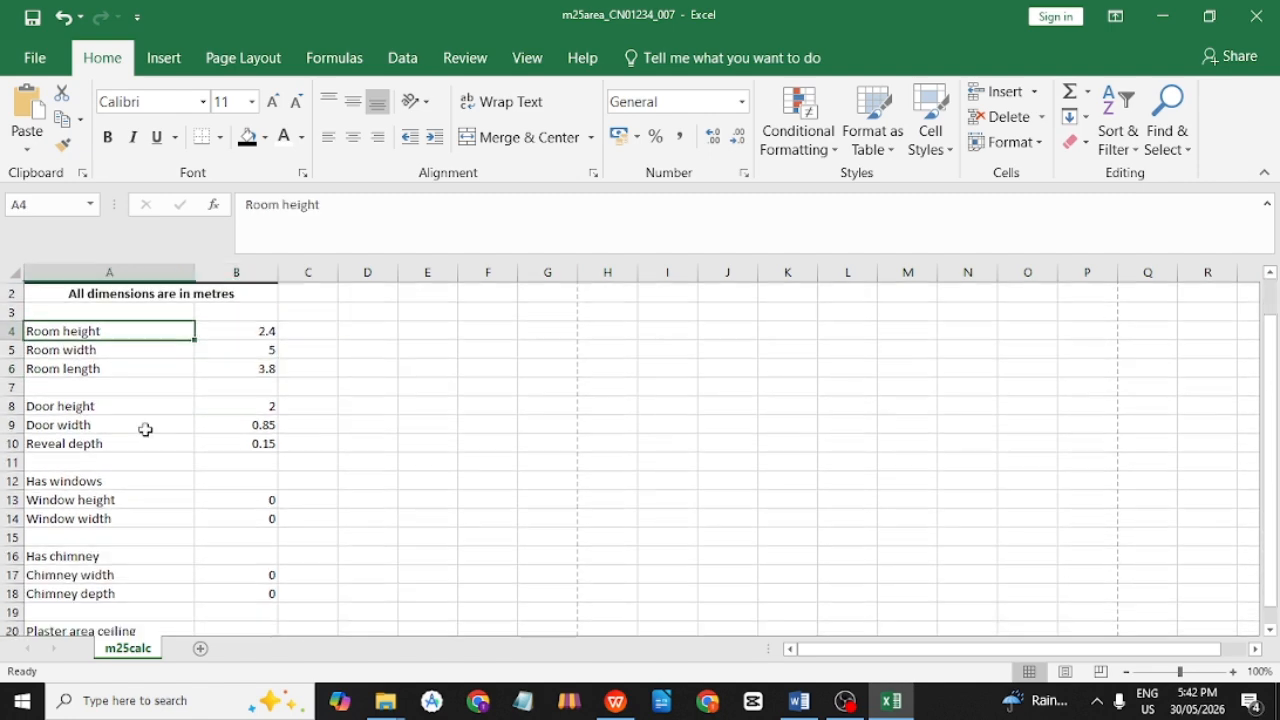
shift+click(125, 506)
scroll(125, 506, up, 3)
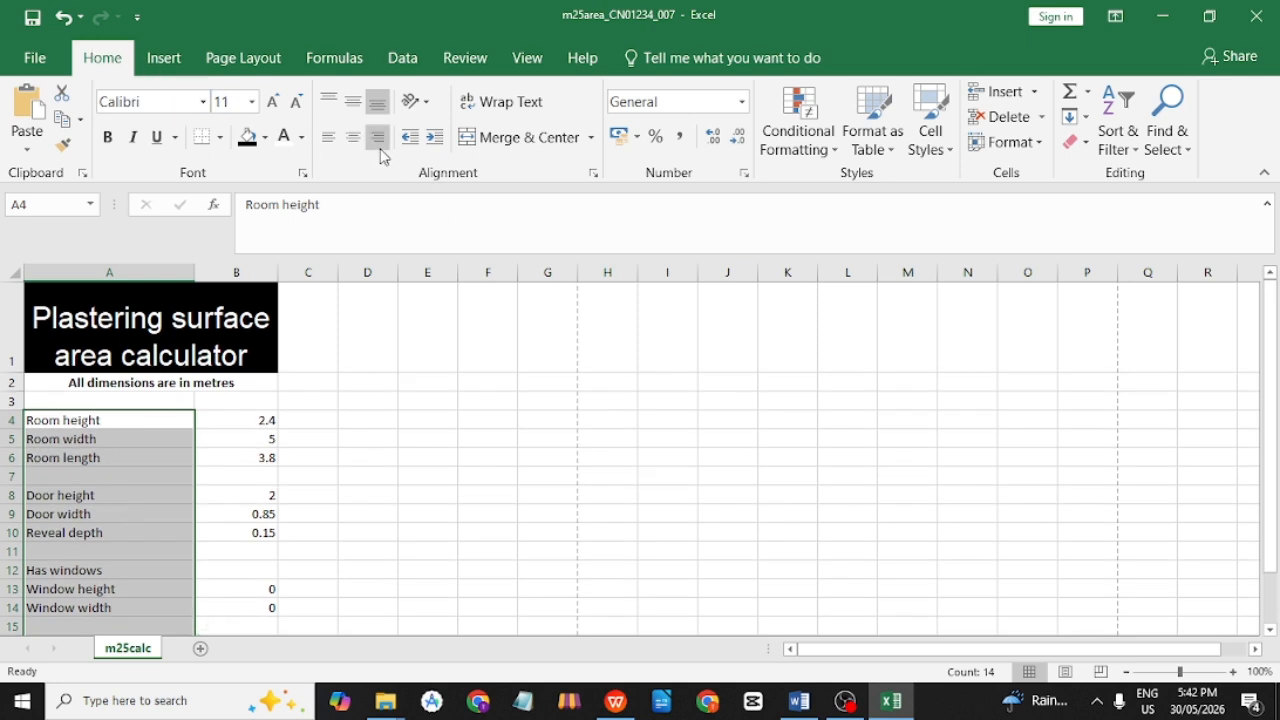
click(379, 150)
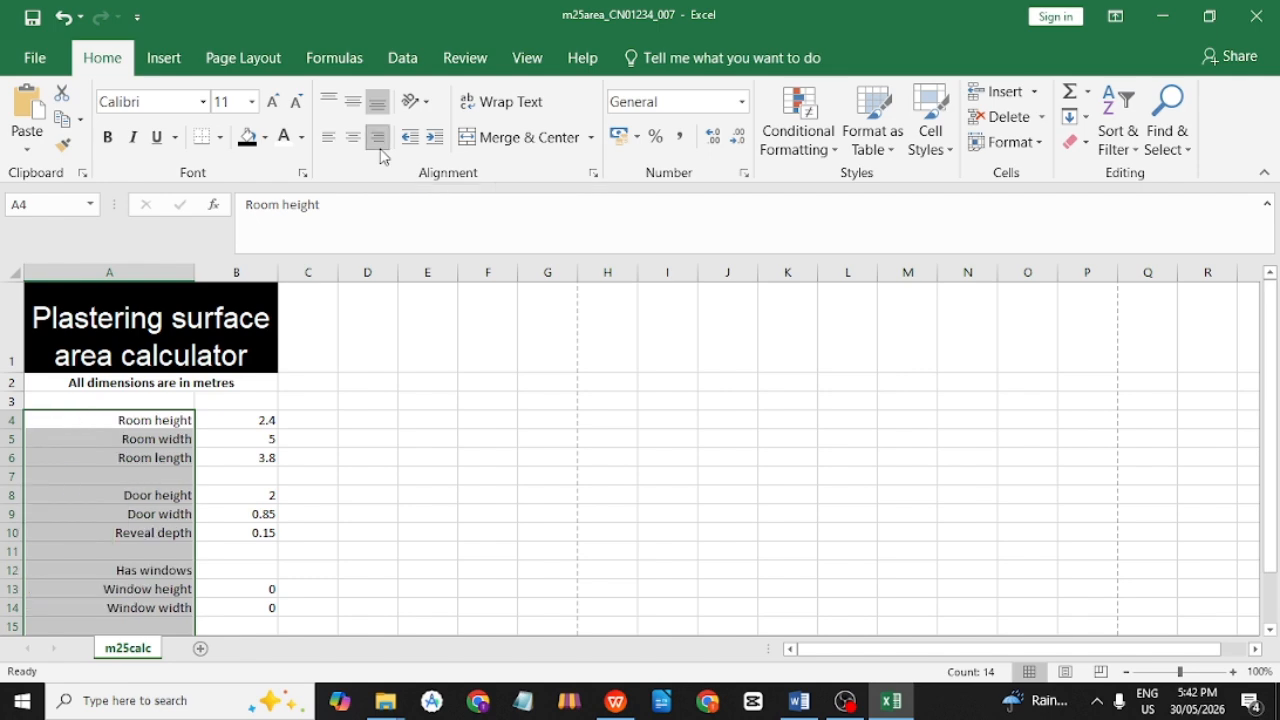
click(260, 437)
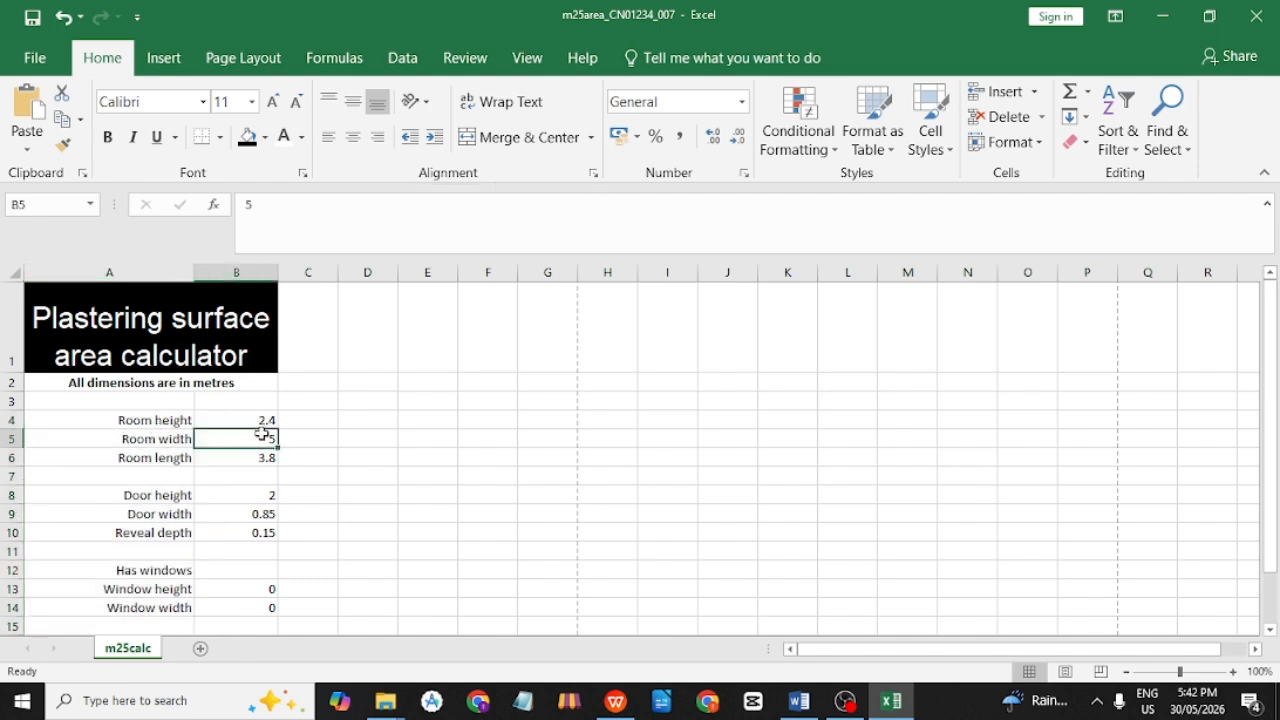
Centre the values in B4:B21 to match the sample table.
key(alt+Tab)
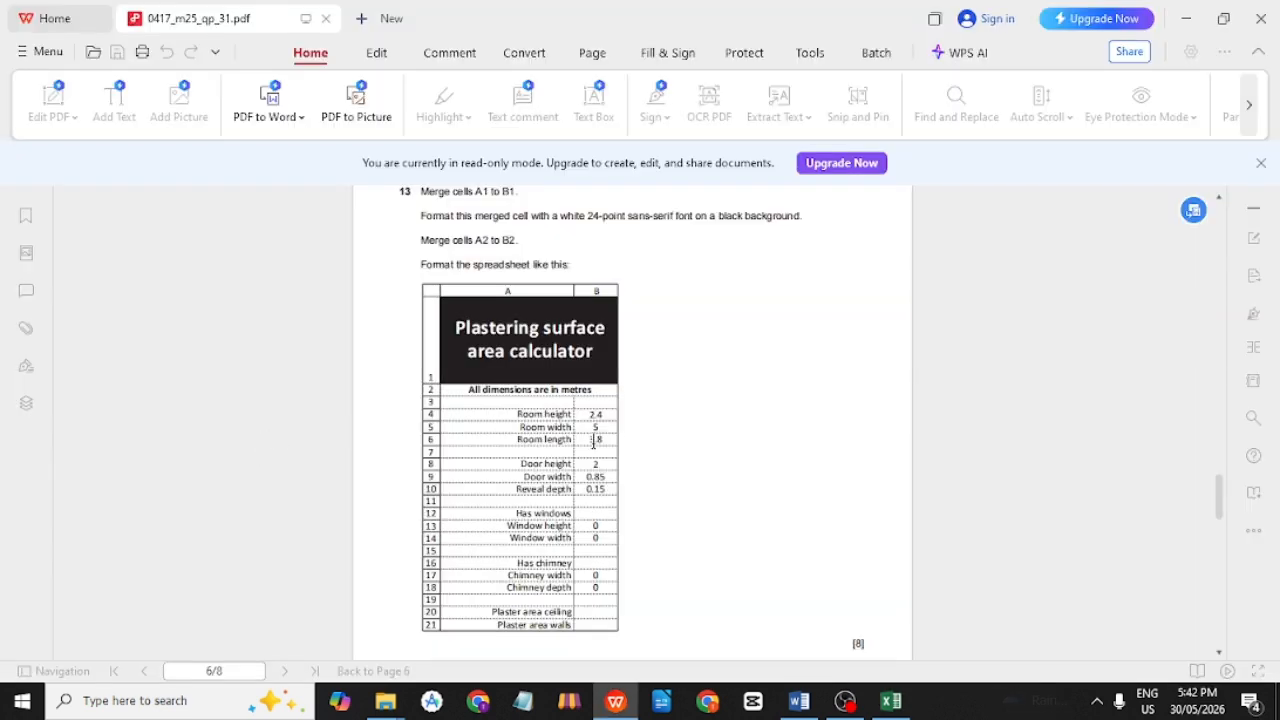
drag(588, 406, 604, 572)
key(alt+Tab)
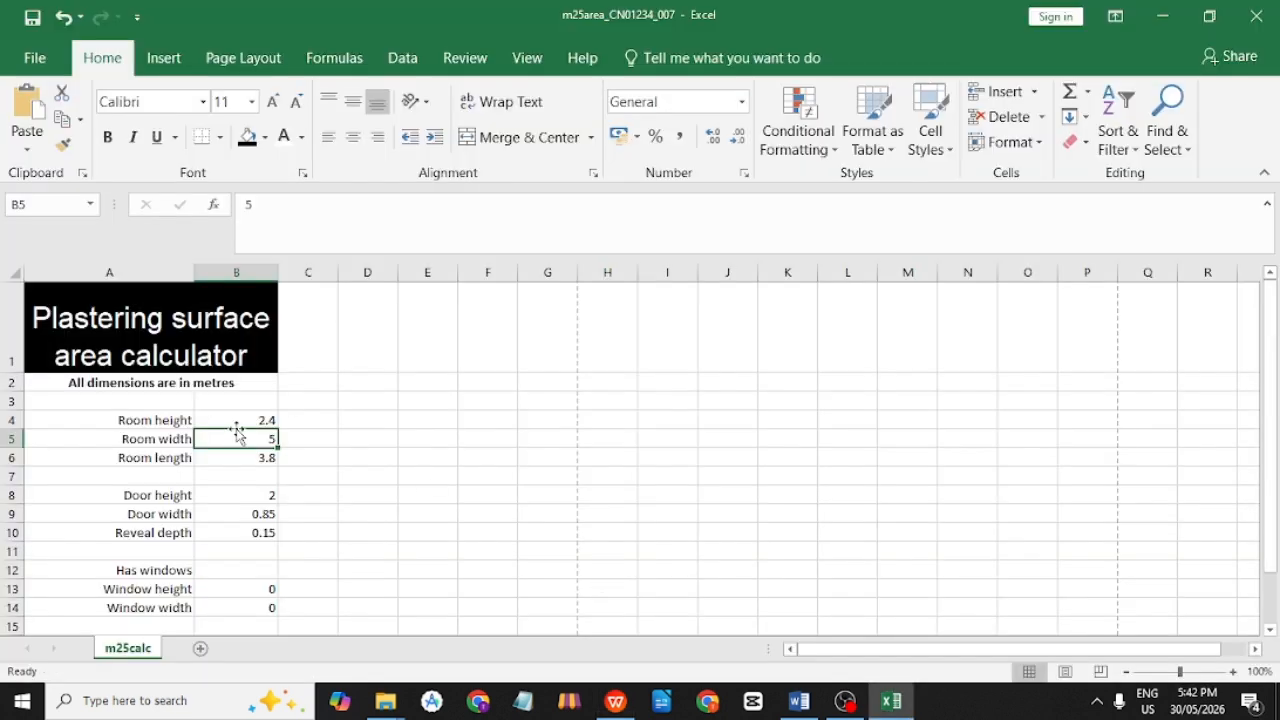
click(241, 419)
scroll(263, 409, down, 2)
drag(241, 419, 257, 551)
scroll(257, 545, up, 2)
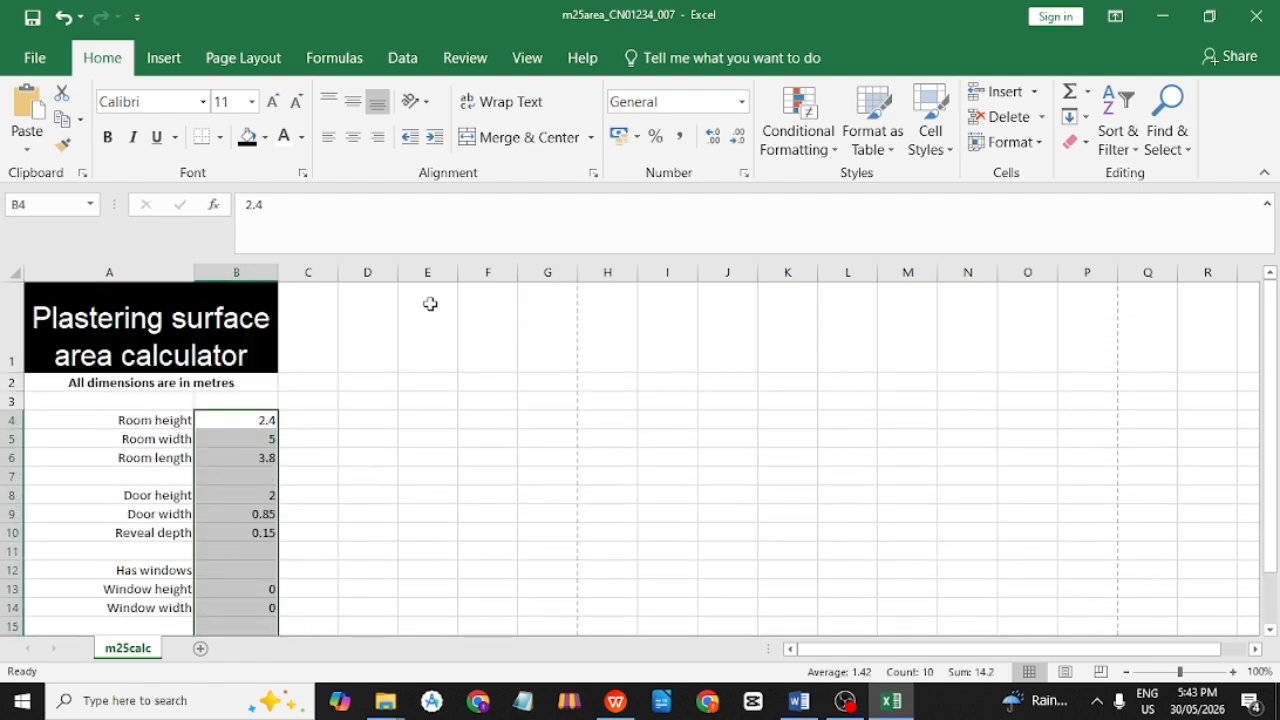
click(353, 137)
click(337, 478)
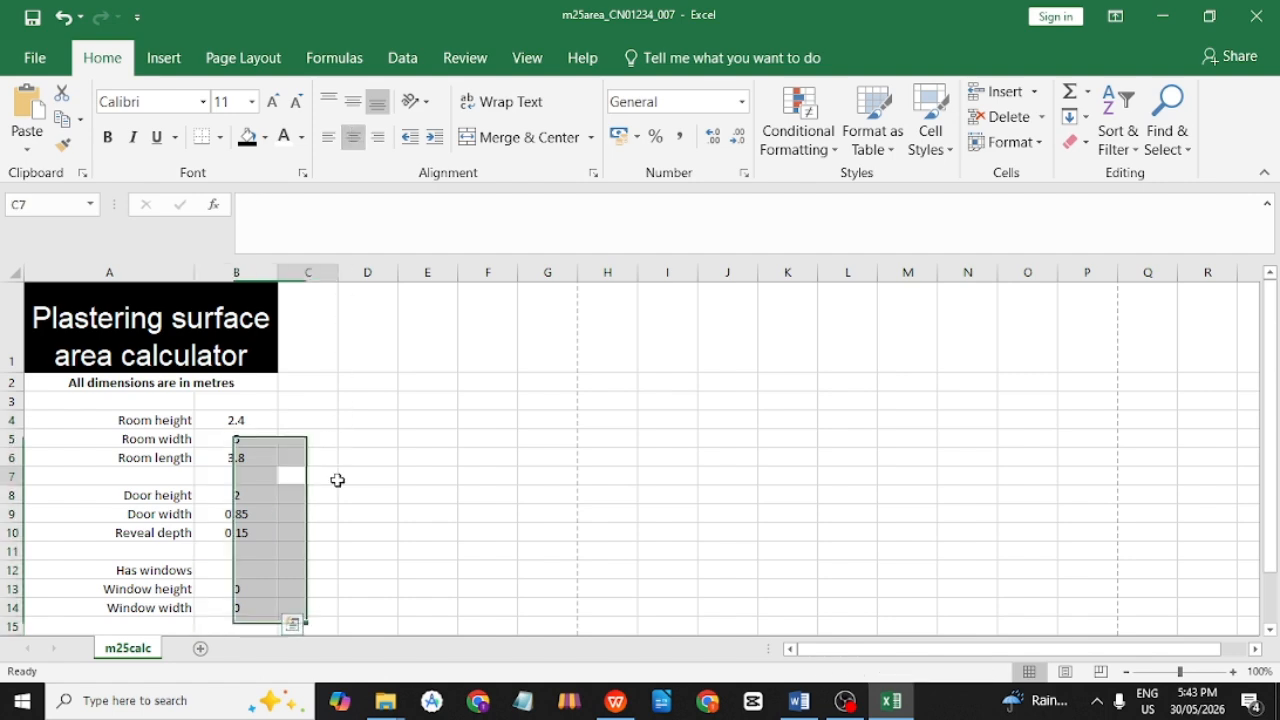
key(alt+Tab)
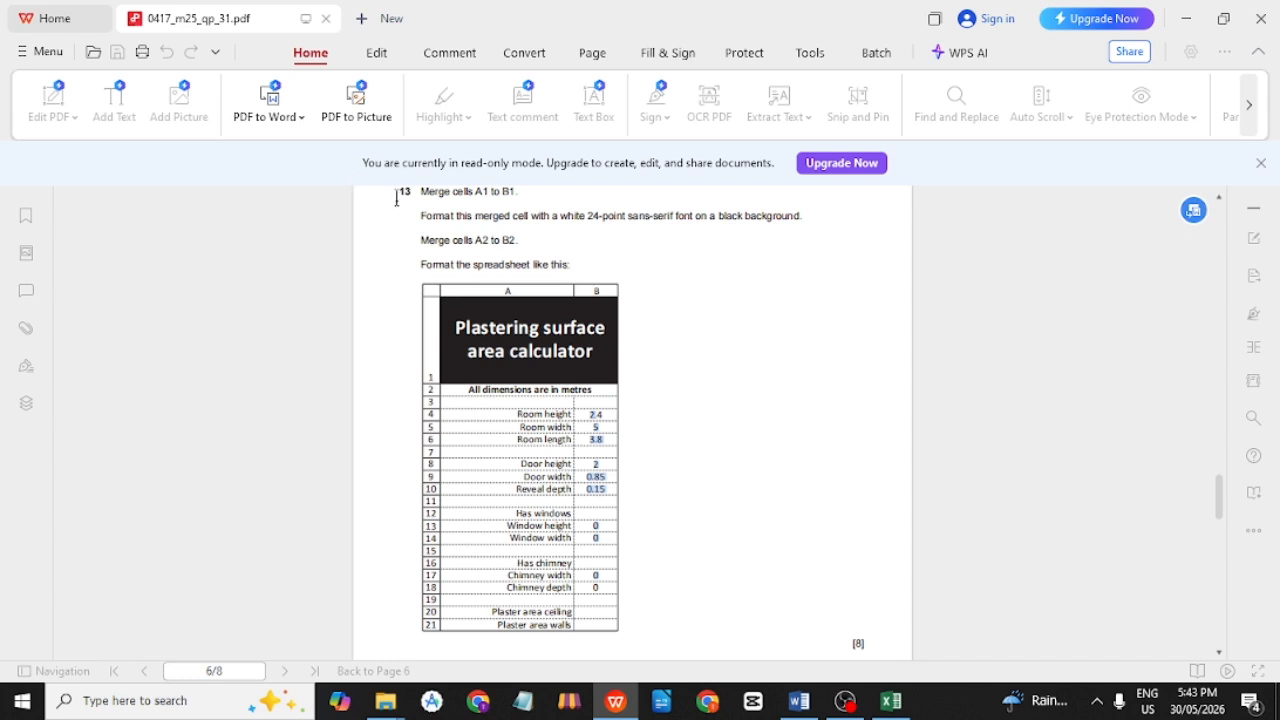
Scroll the PDF to page 7 and highlight question 14's opening and validation rule phrase.
scroll(400, 205, up, 1)
scroll(480, 303, down, 5)
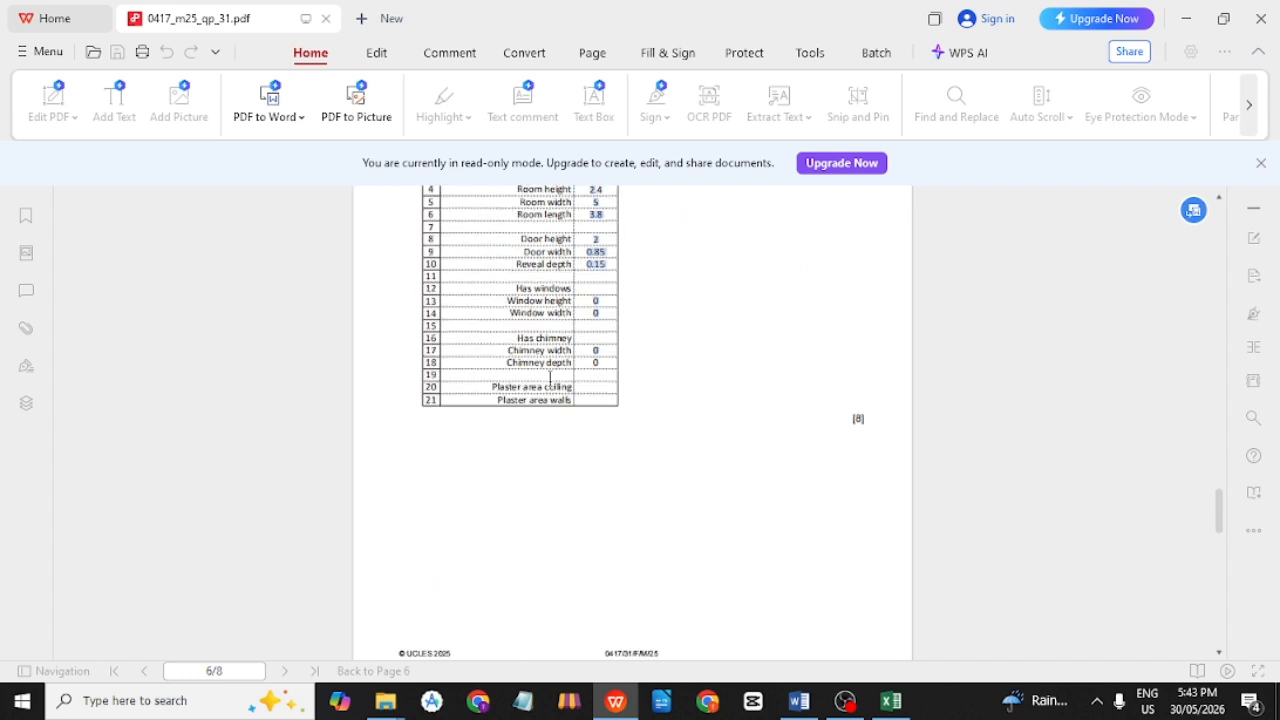
scroll(550, 378, down, 5)
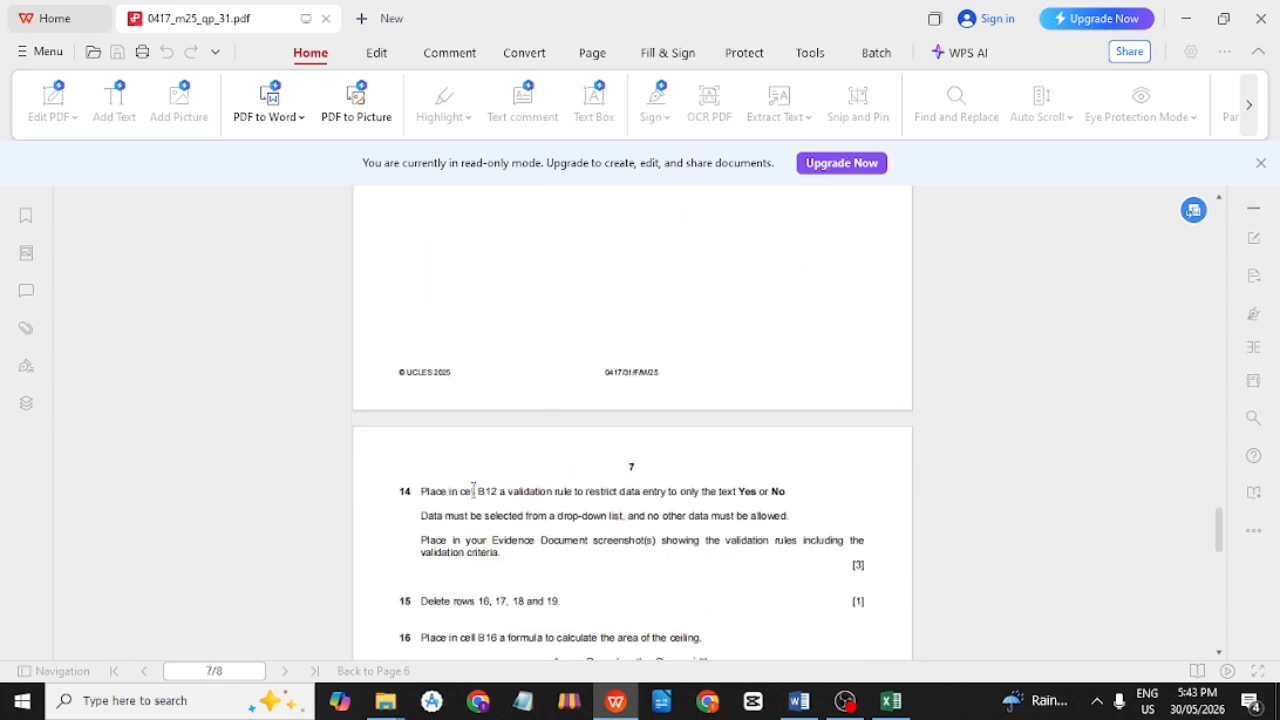
drag(419, 489, 549, 495)
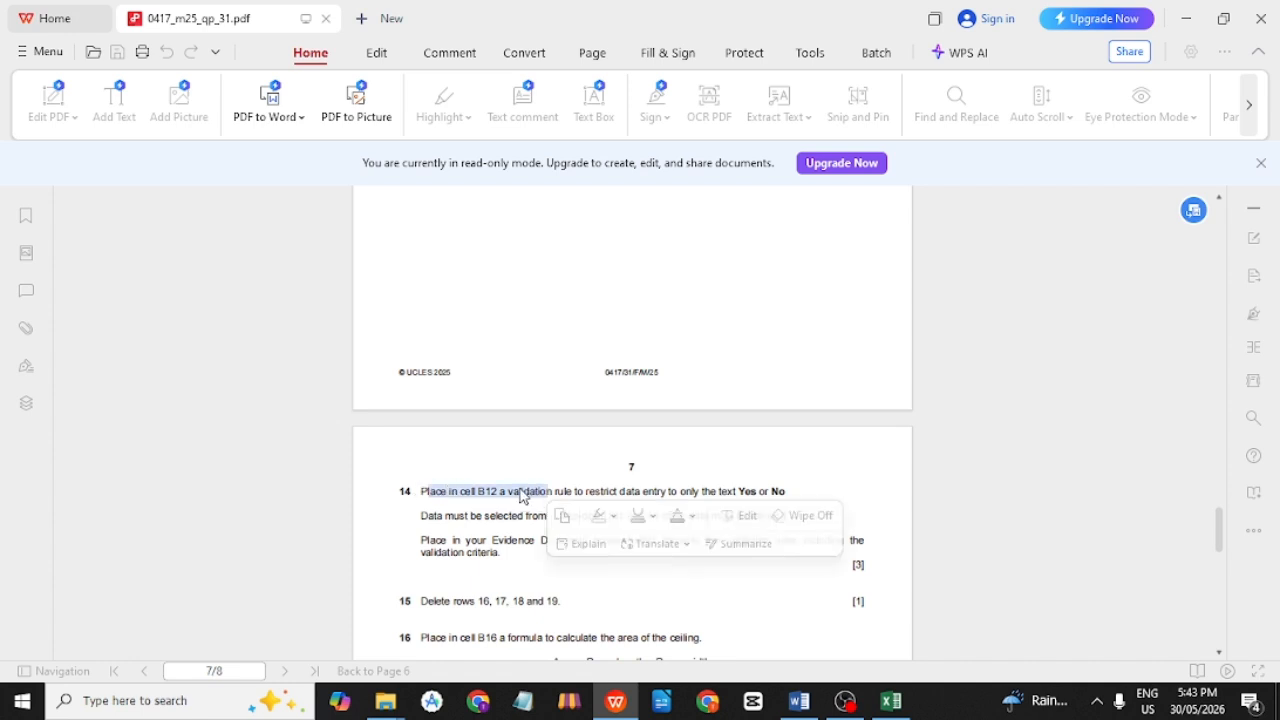
click(572, 472)
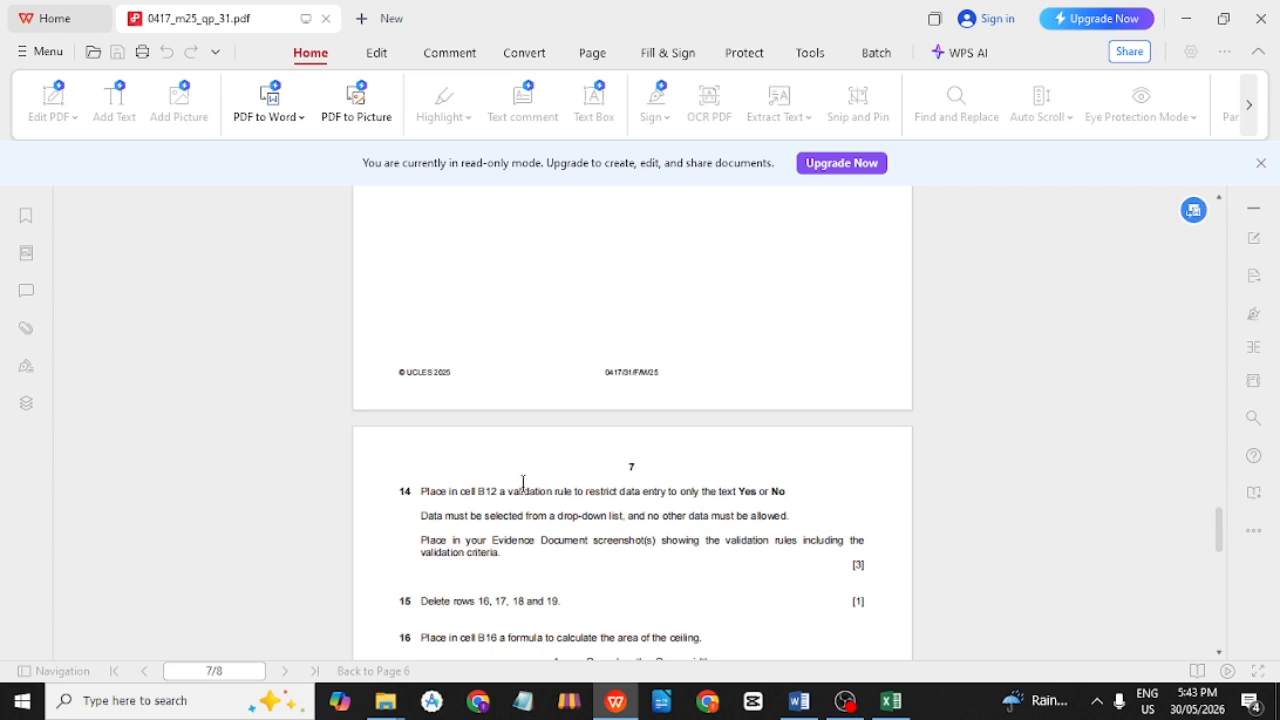
drag(502, 491, 578, 489)
click(583, 492)
Study question 14's Yes/No wording and its drop-down list requirement for B12.
click(737, 494)
double_click(780, 493)
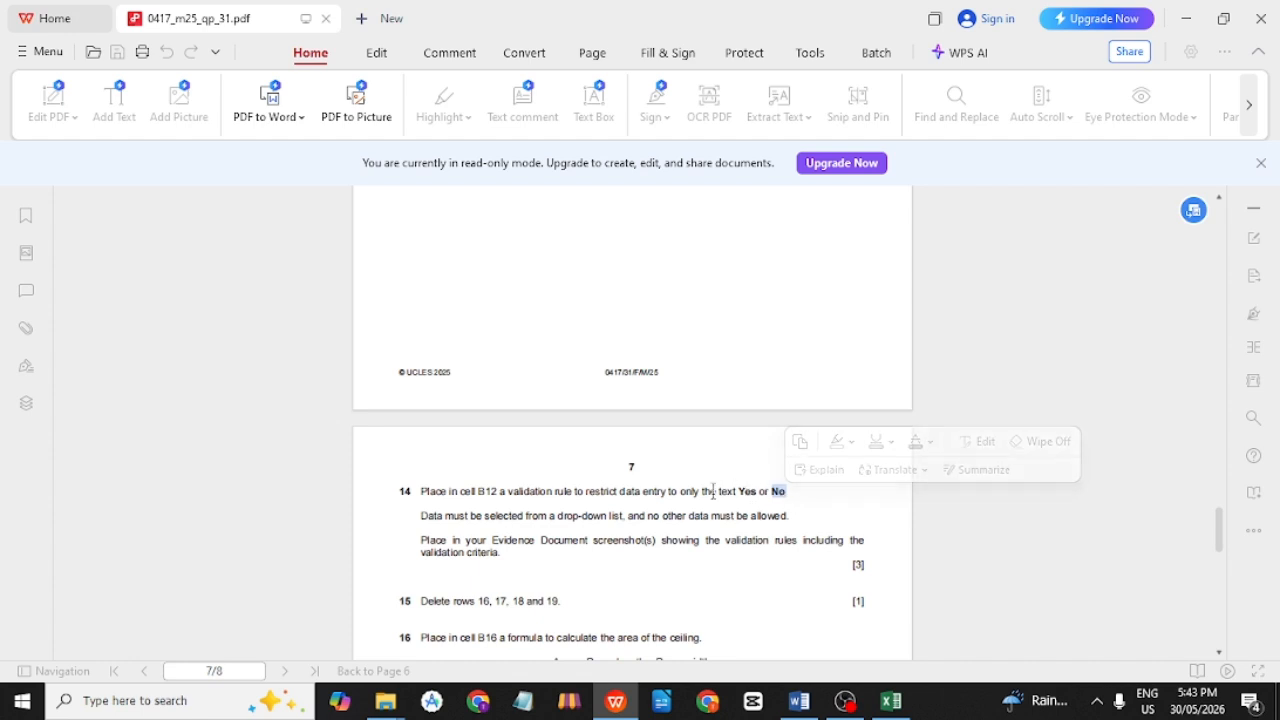
drag(573, 494, 527, 495)
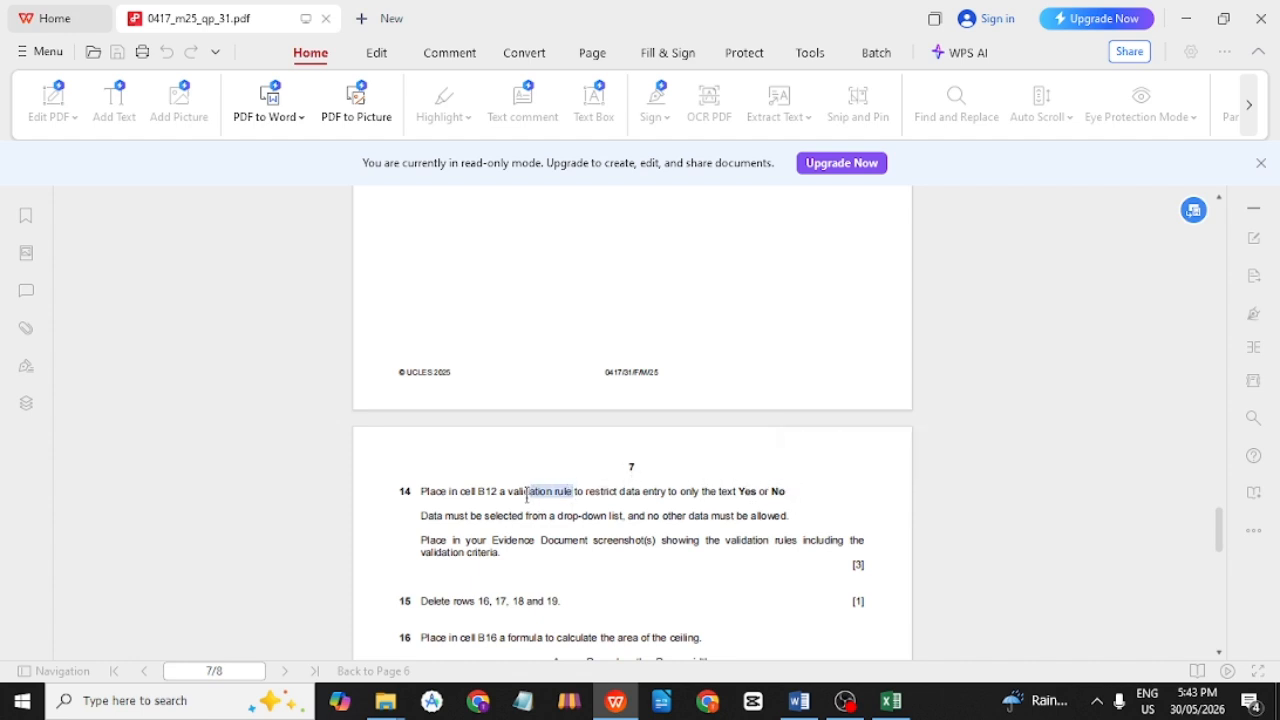
triple_click(521, 494)
click(672, 476)
double_click(784, 490)
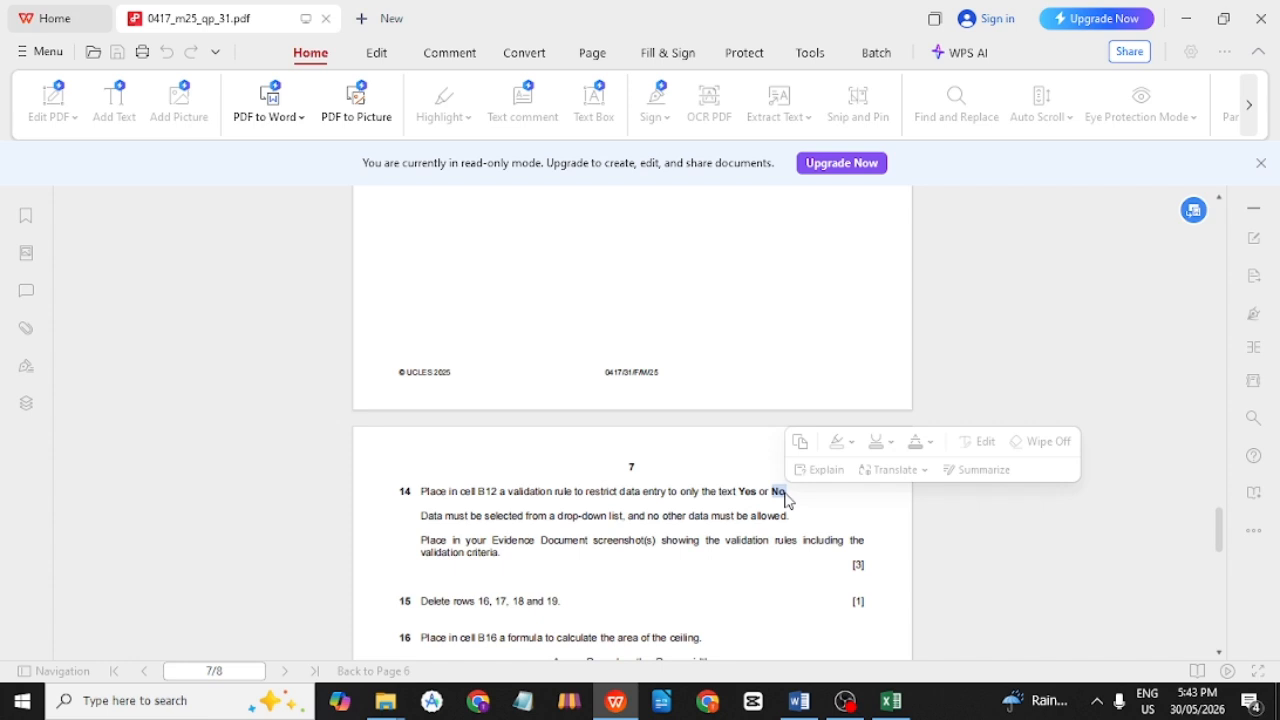
click(702, 476)
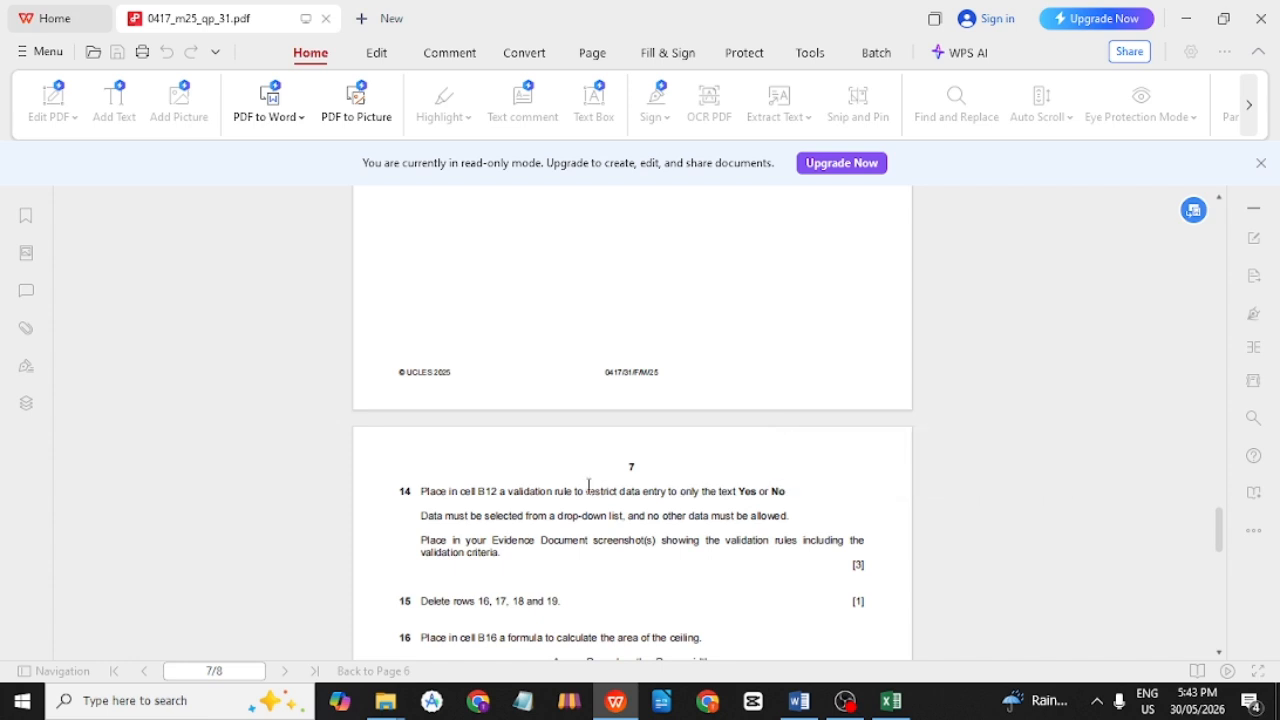
drag(414, 516, 630, 522)
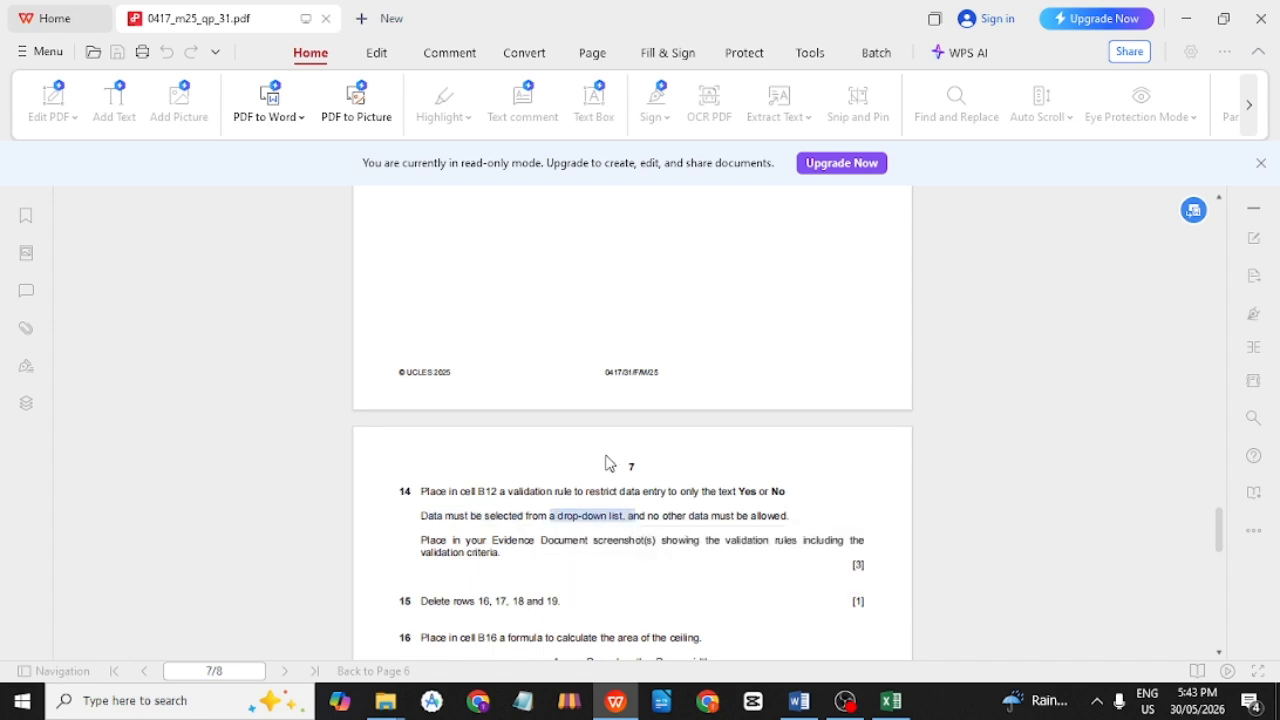
click(624, 500)
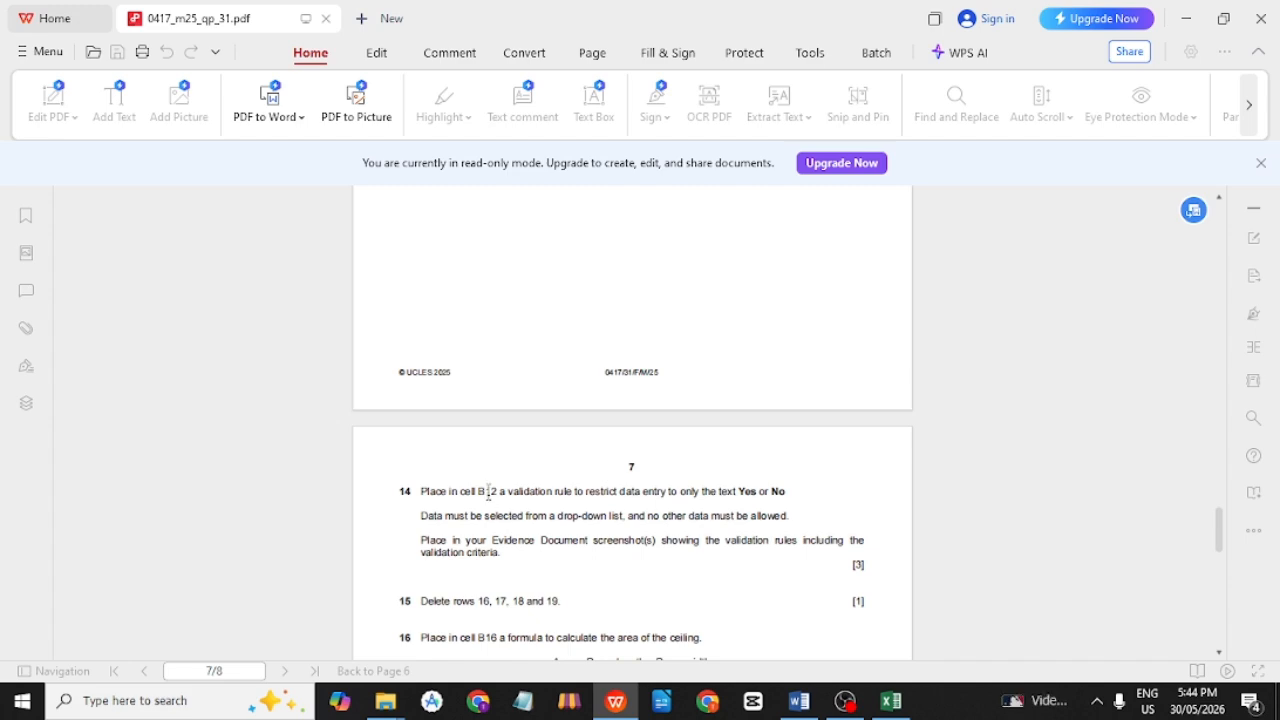
Select cell B12 beside Has windows and open Data Validation from the Data tab.
key(alt+Tab)
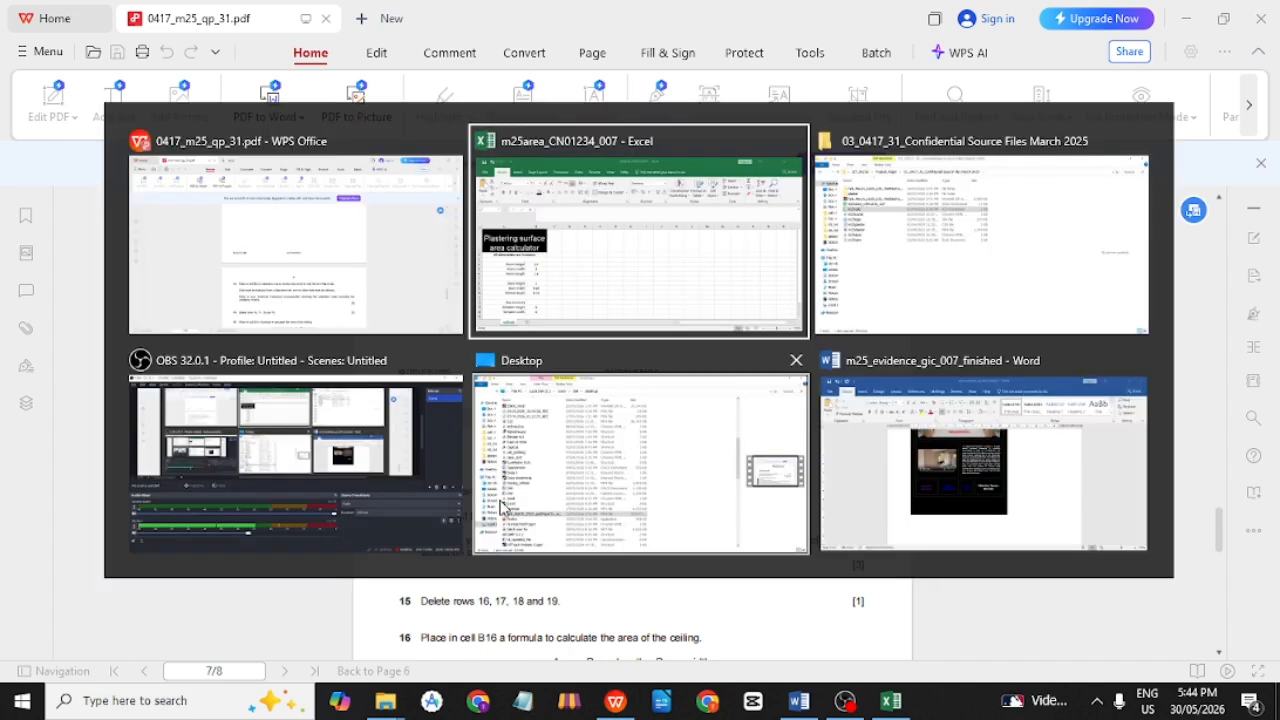
scroll(245, 520, down, 2)
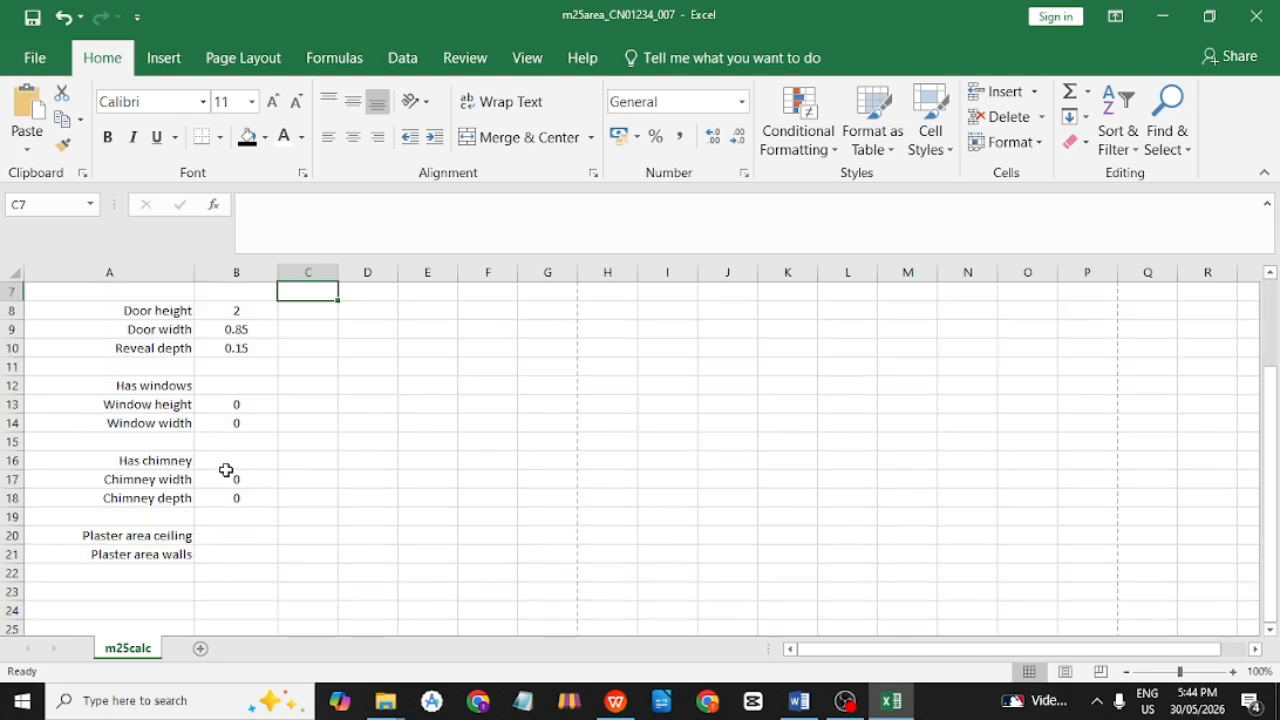
scroll(230, 430, up, 2)
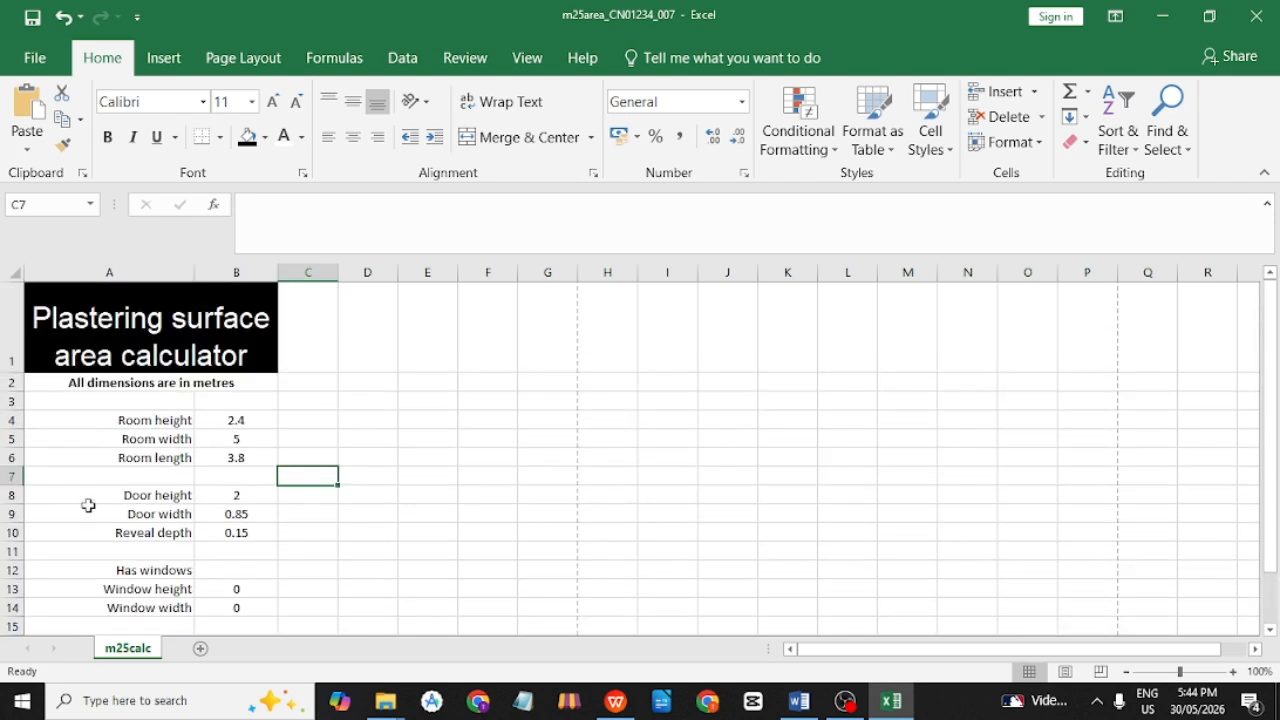
double_click(225, 570)
scroll(266, 569, down, 1)
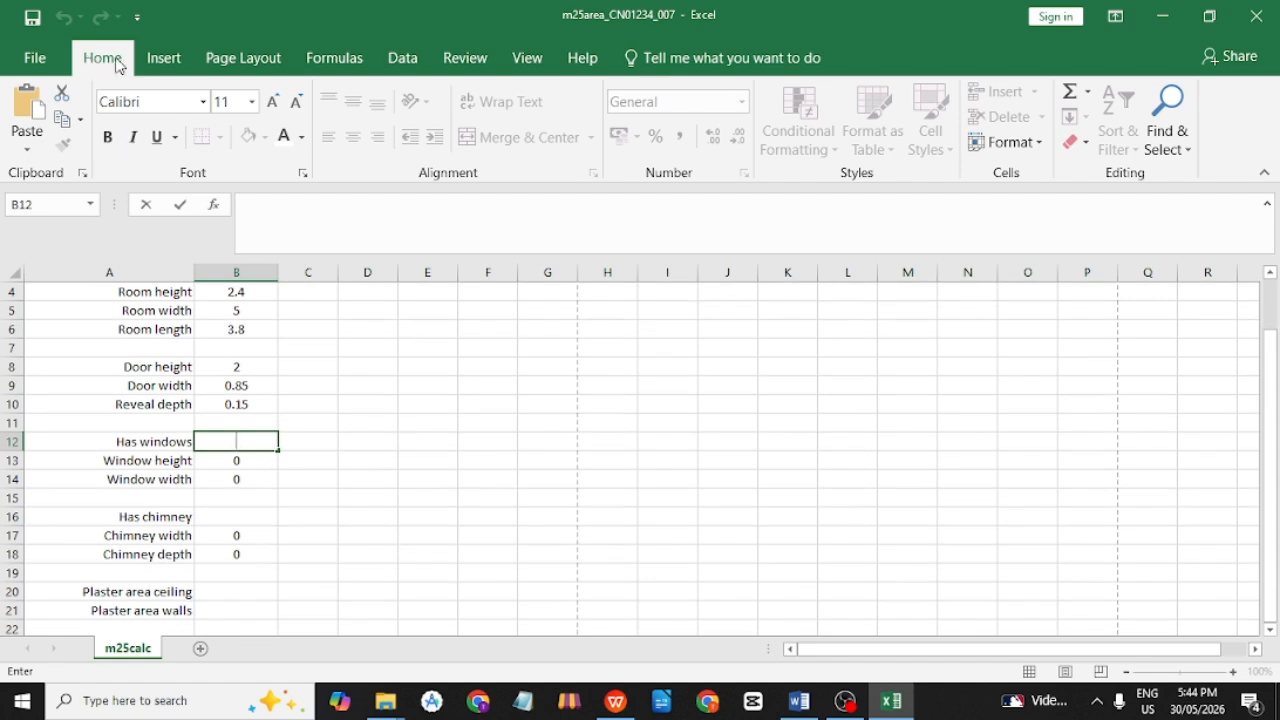
click(398, 72)
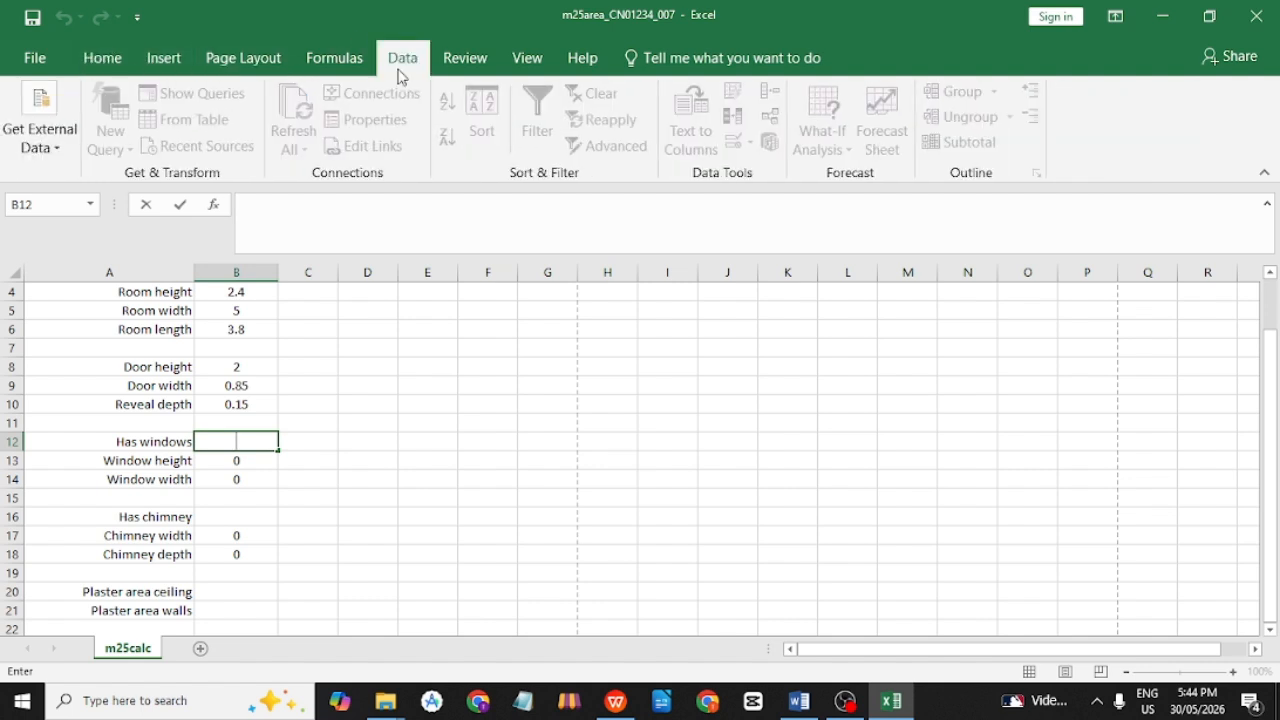
click(414, 384)
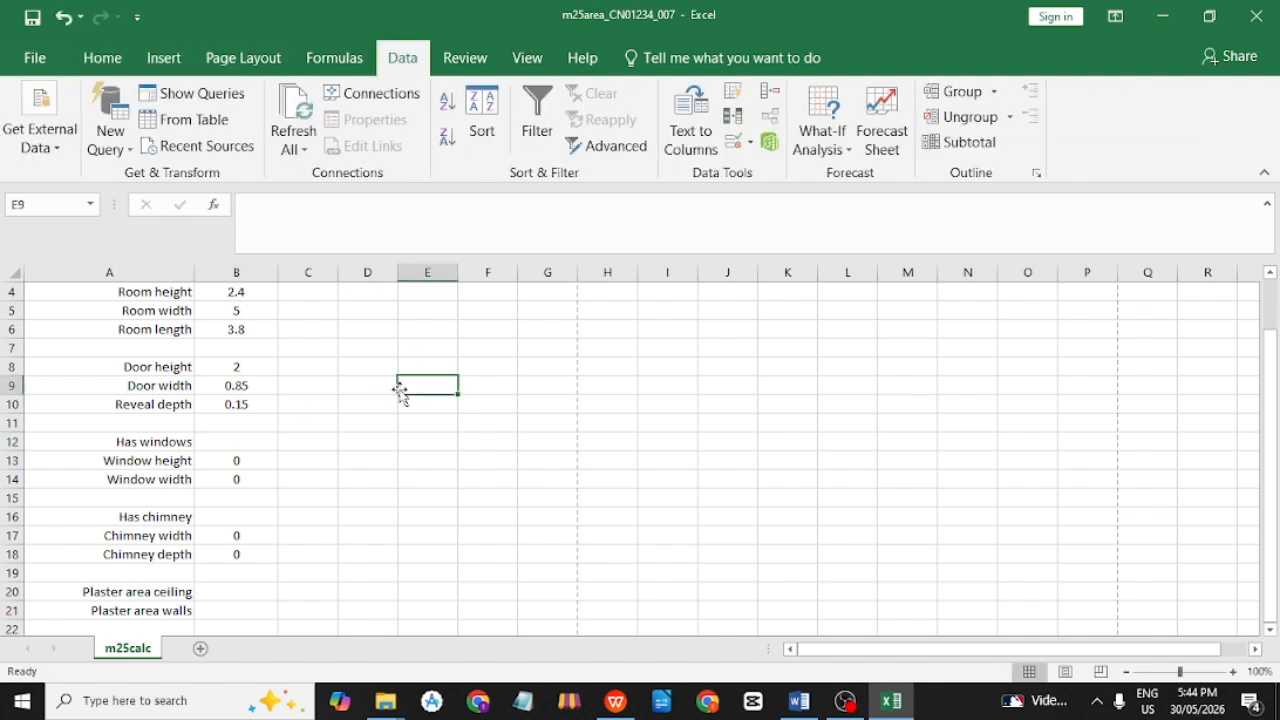
click(253, 436)
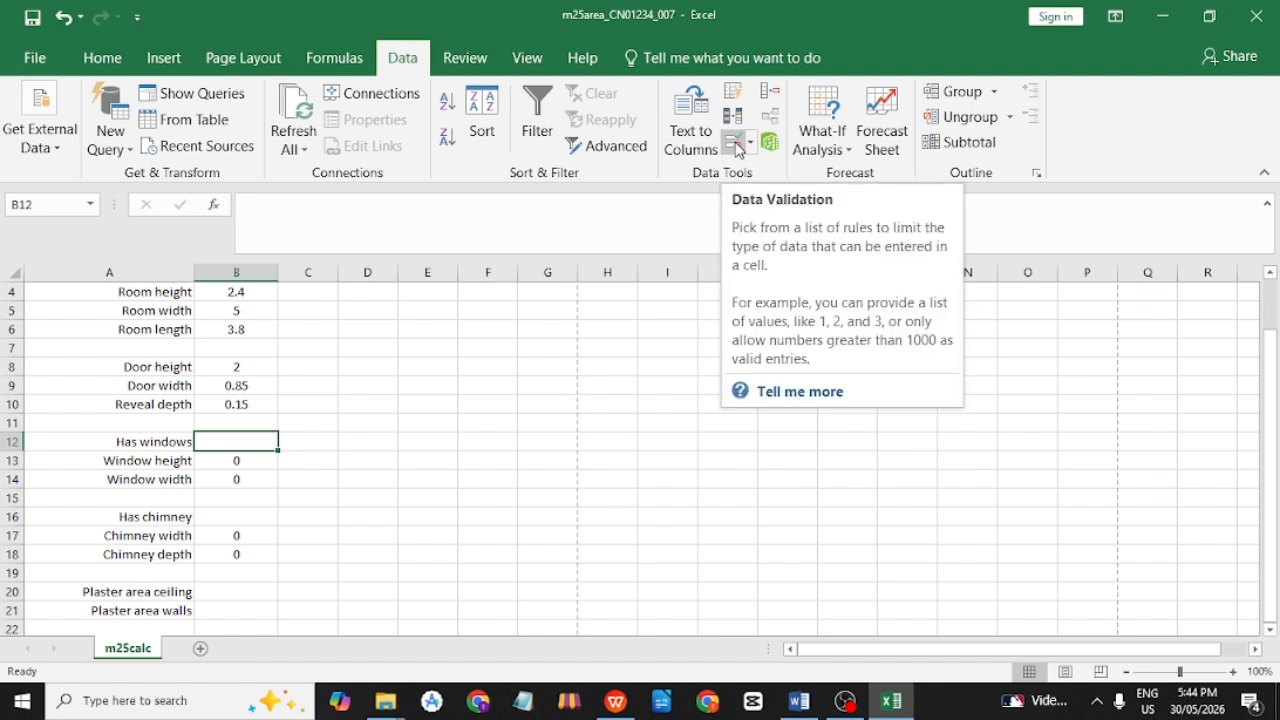
click(738, 148)
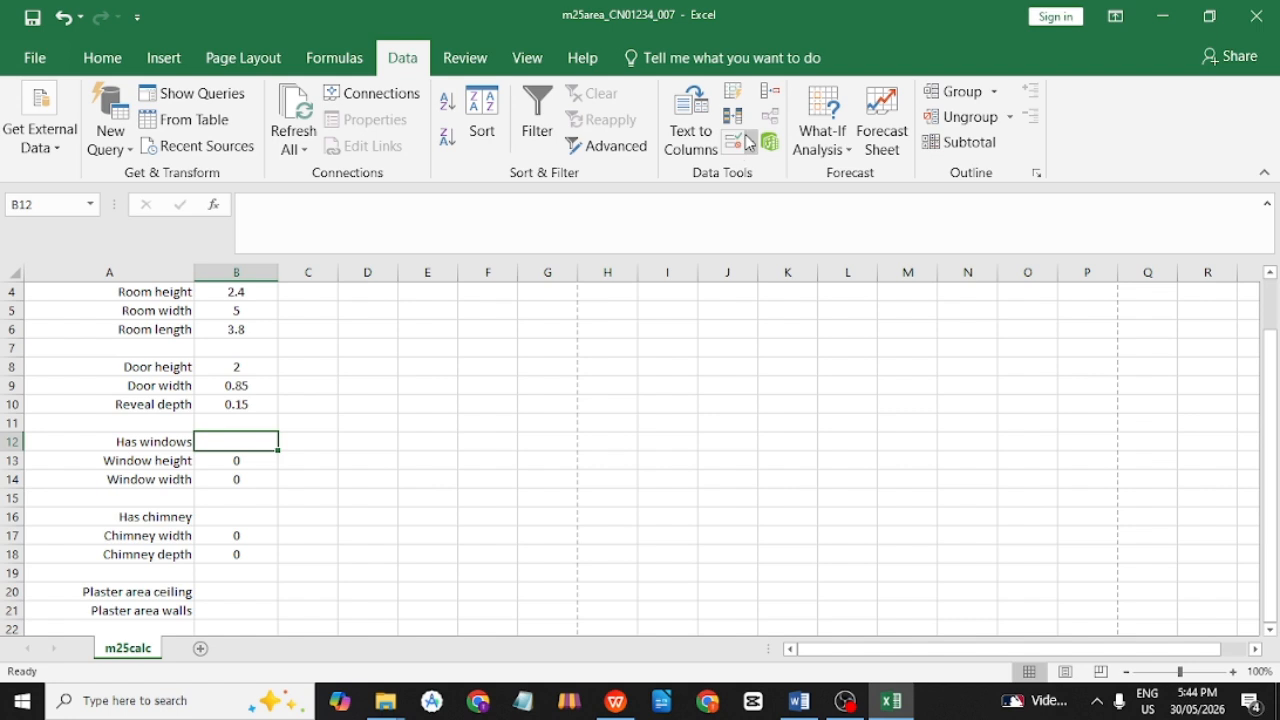
Set B12's validation Allow option to List.
click(738, 148)
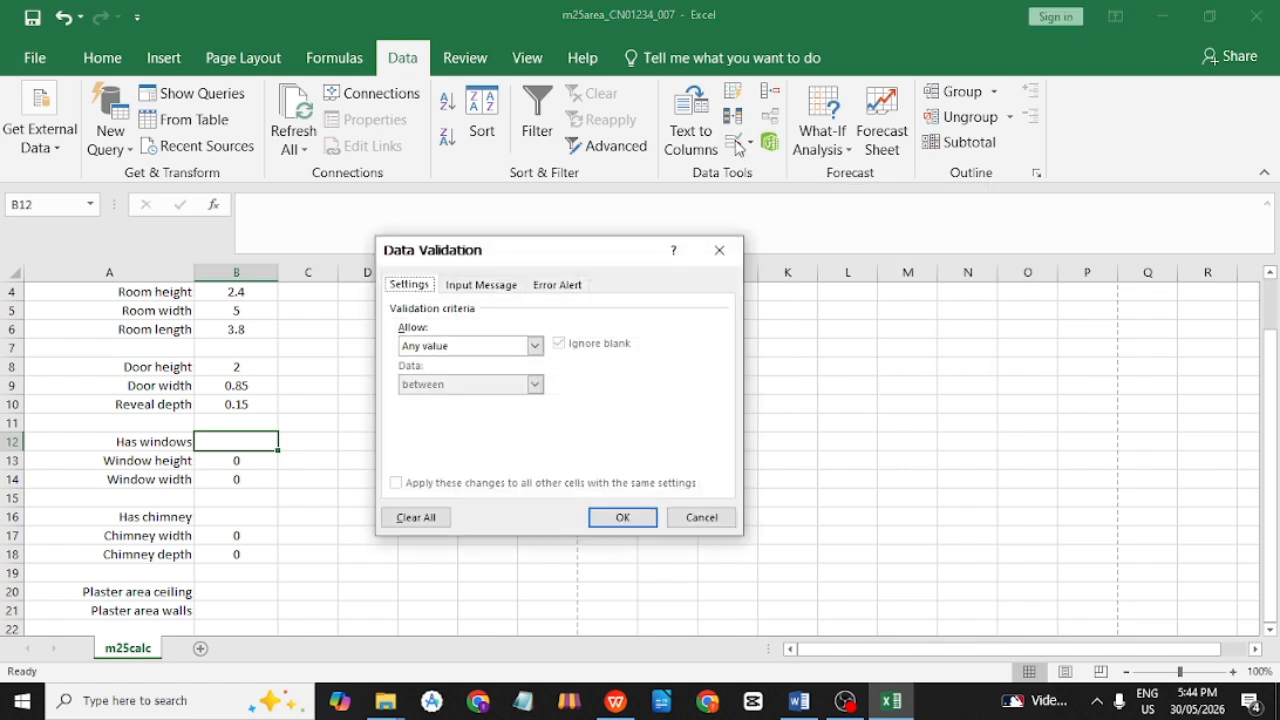
drag(541, 258, 582, 246)
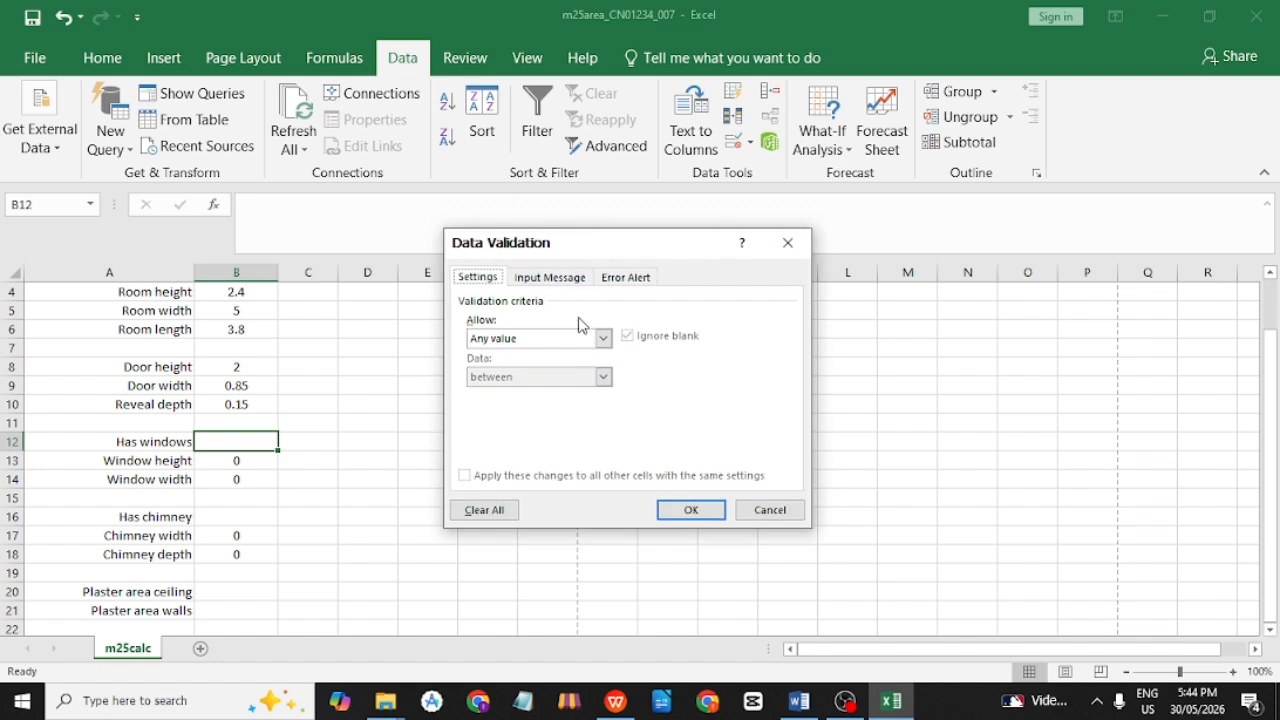
click(509, 340)
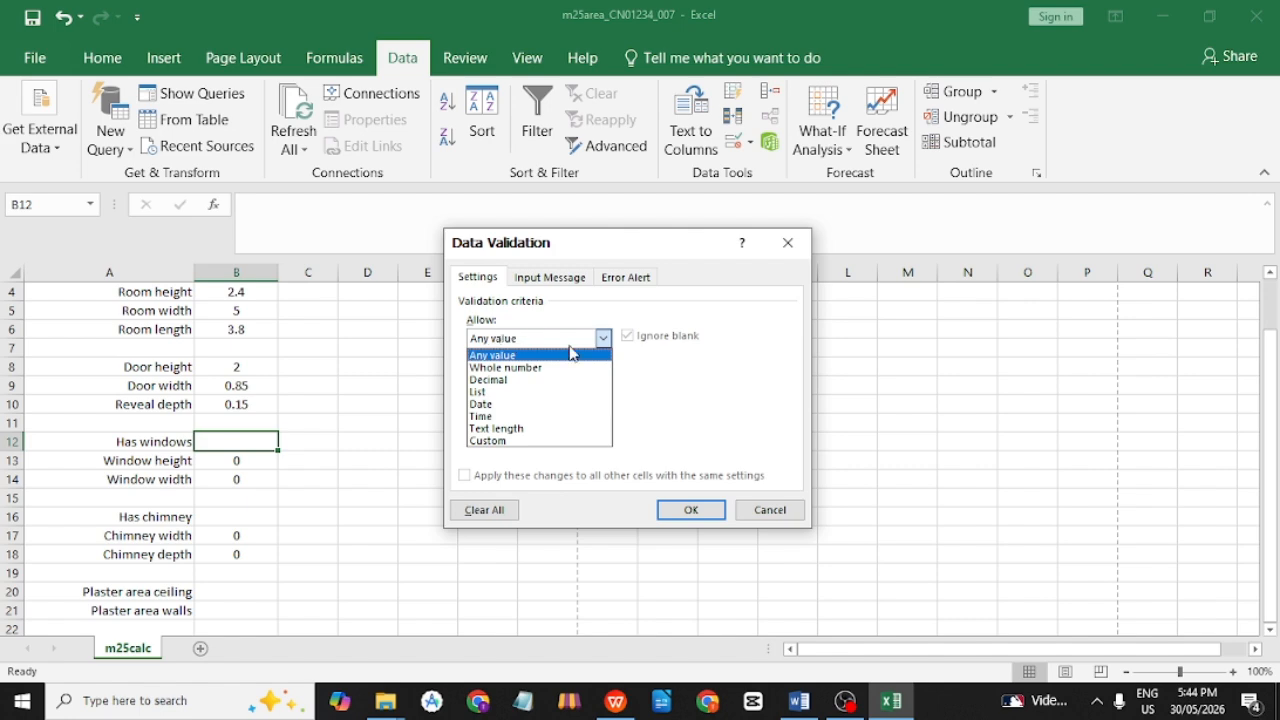
click(533, 392)
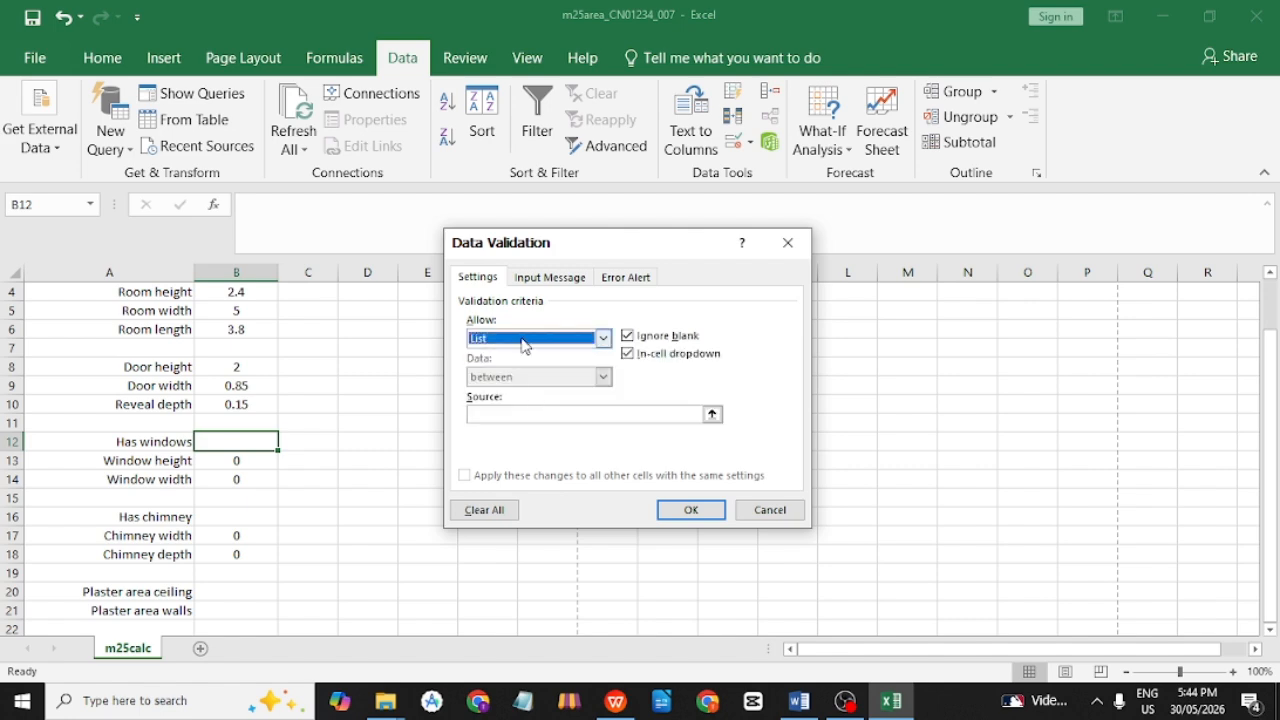
Check question 14's drop-down list and Yes/No wording for the list source.
key(alt+Tab)
key(alt+Tab)
key(alt+Tab)
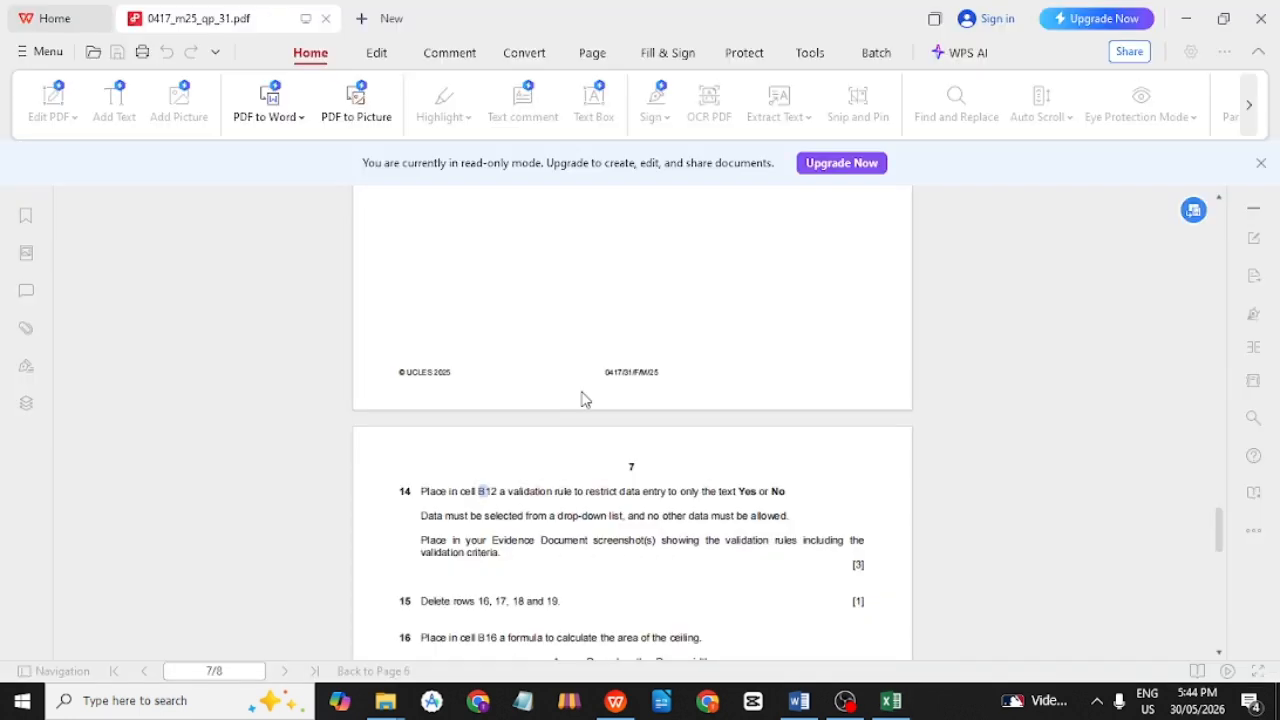
drag(522, 516, 596, 517)
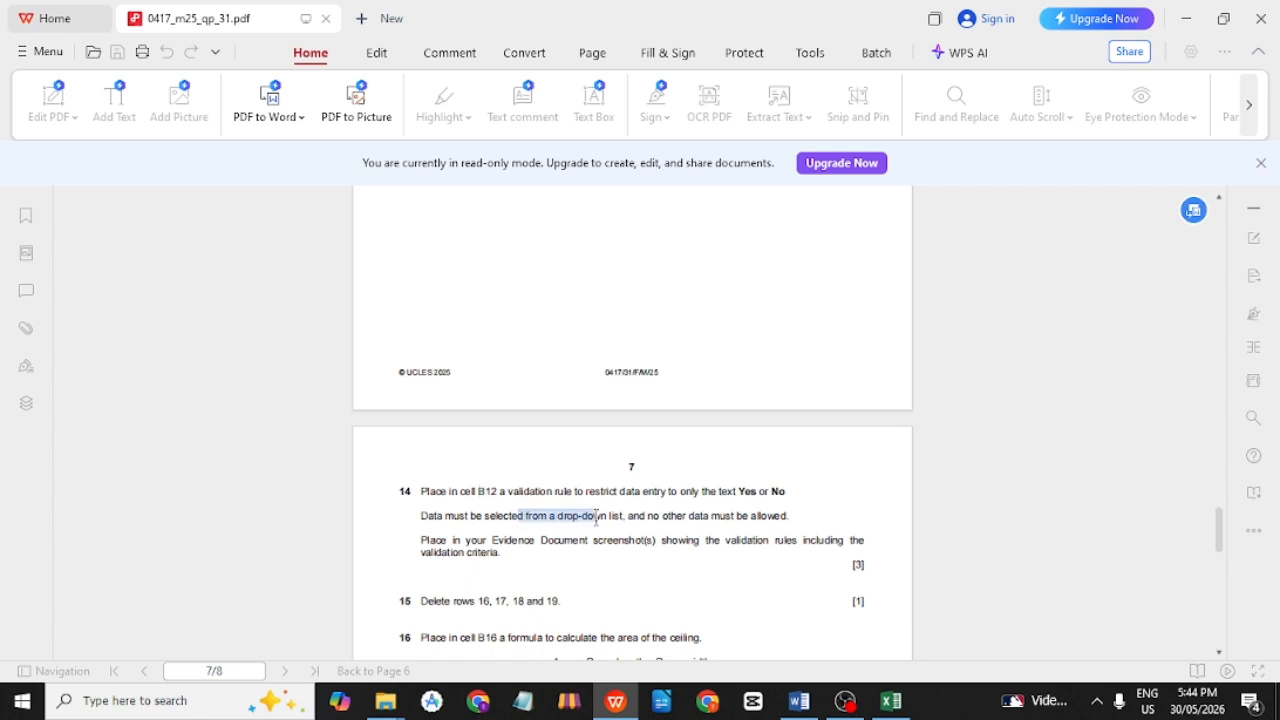
key(alt+Tab)
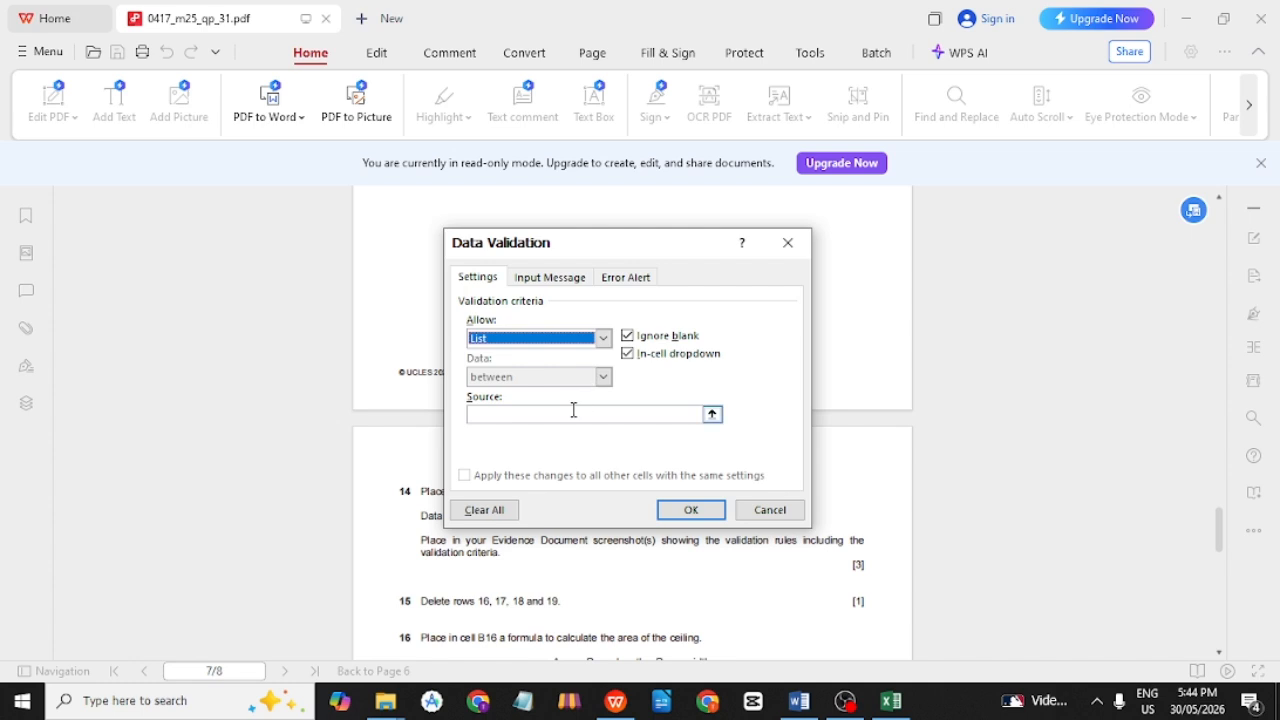
key(alt+Tab)
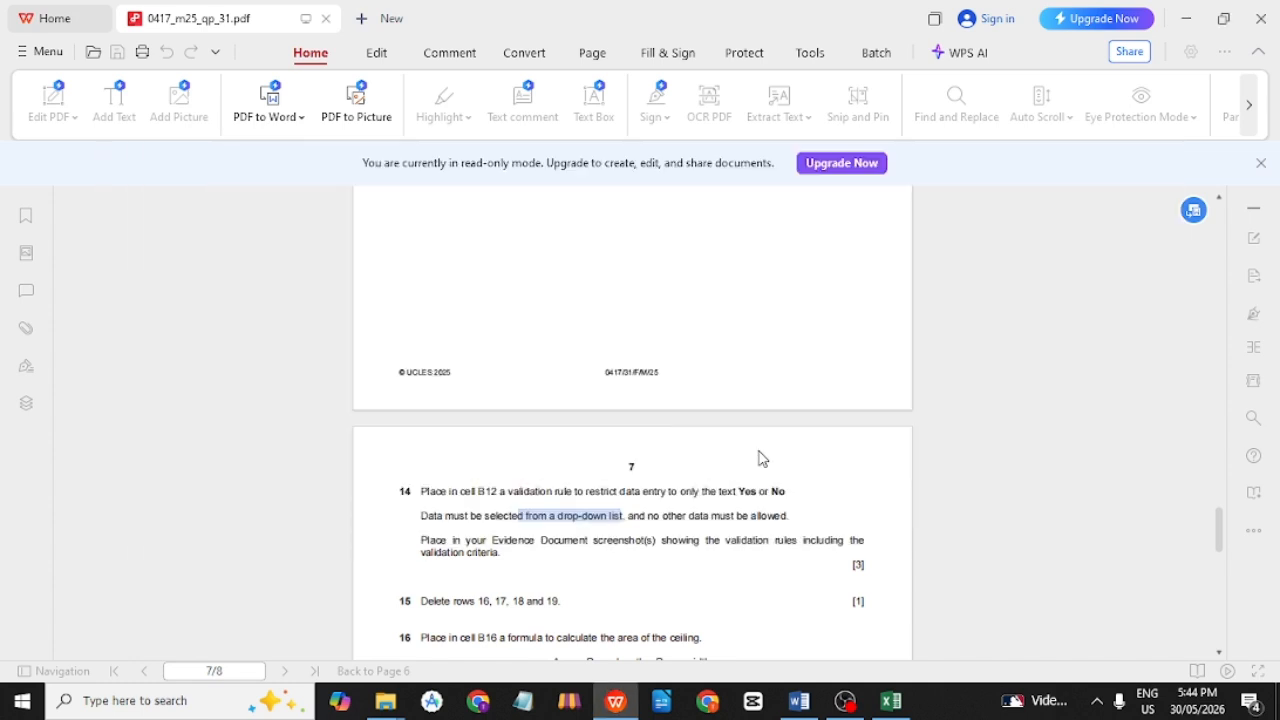
drag(744, 491, 777, 494)
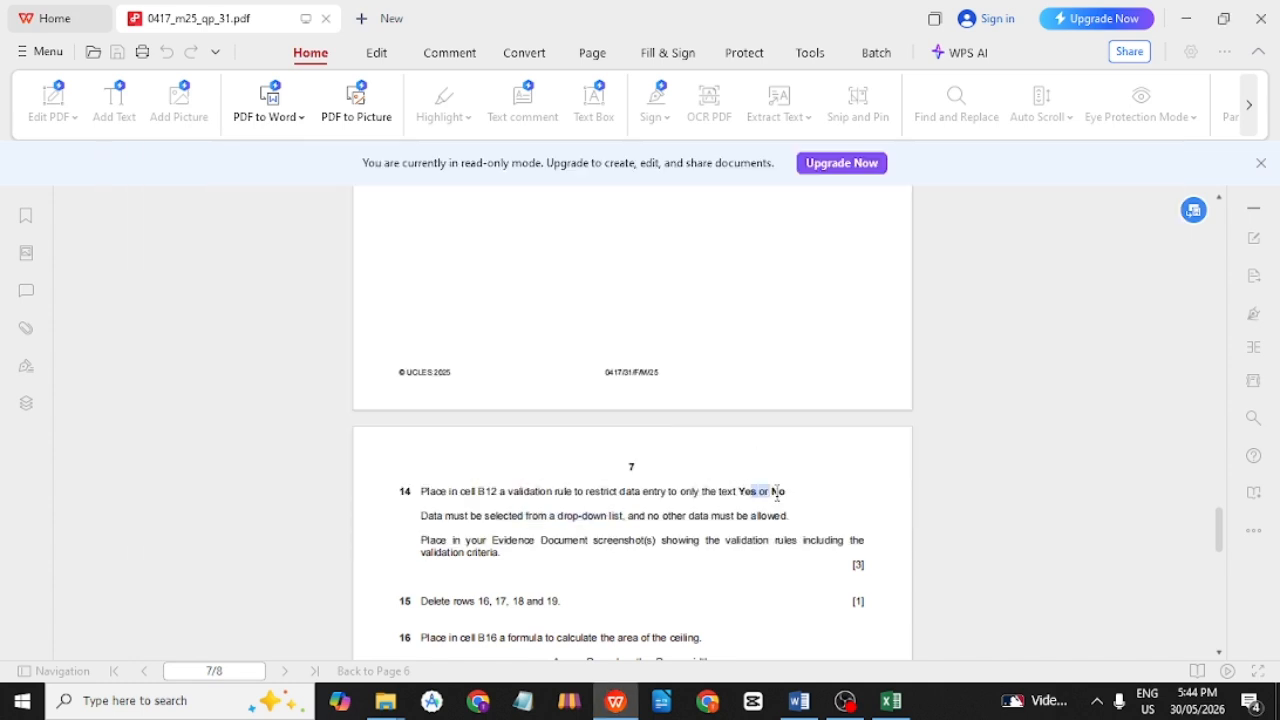
key(alt+Tab)
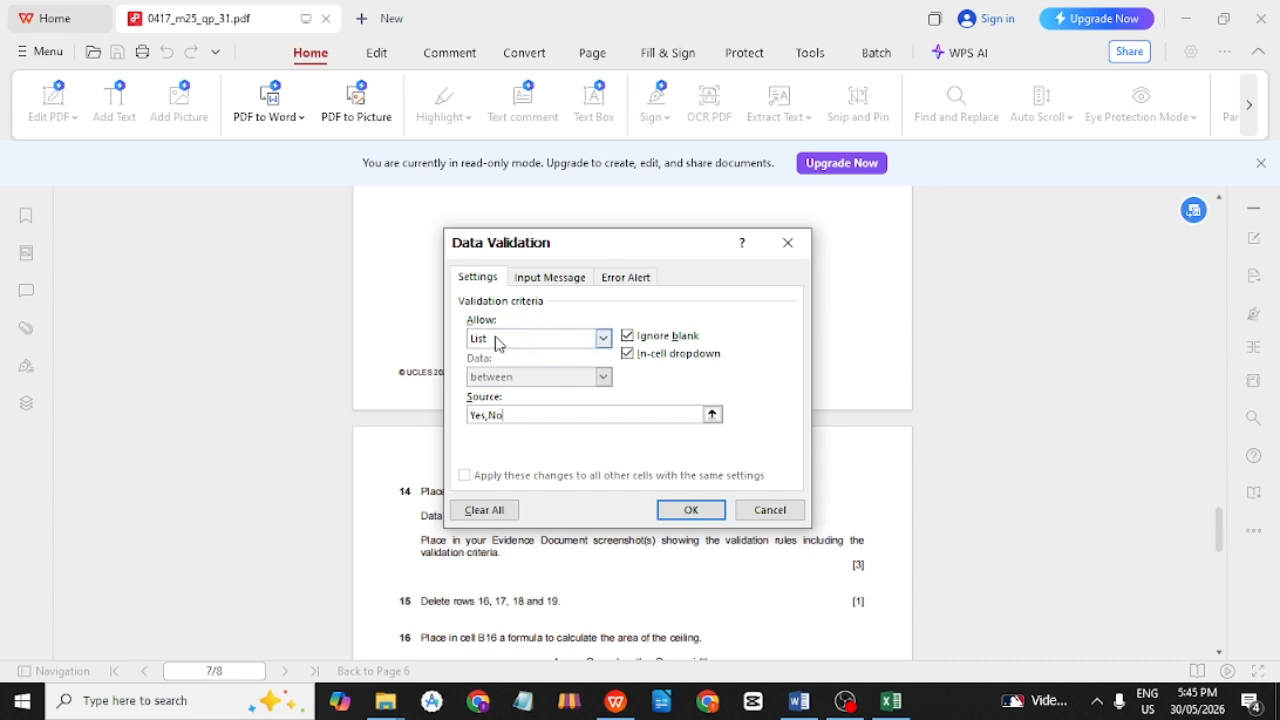
Add a Stop alert titled 'Invalid Input' with 'Please enter correct format value.' and apply it.
click(637, 283)
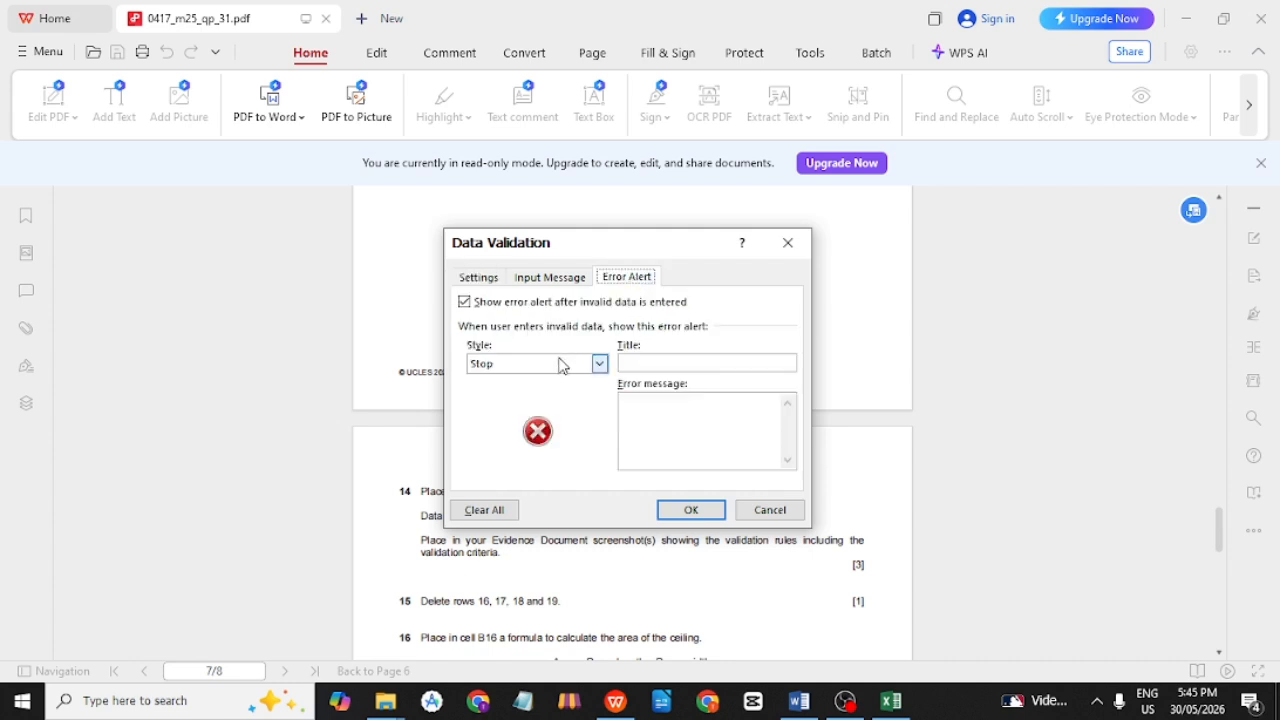
click(497, 283)
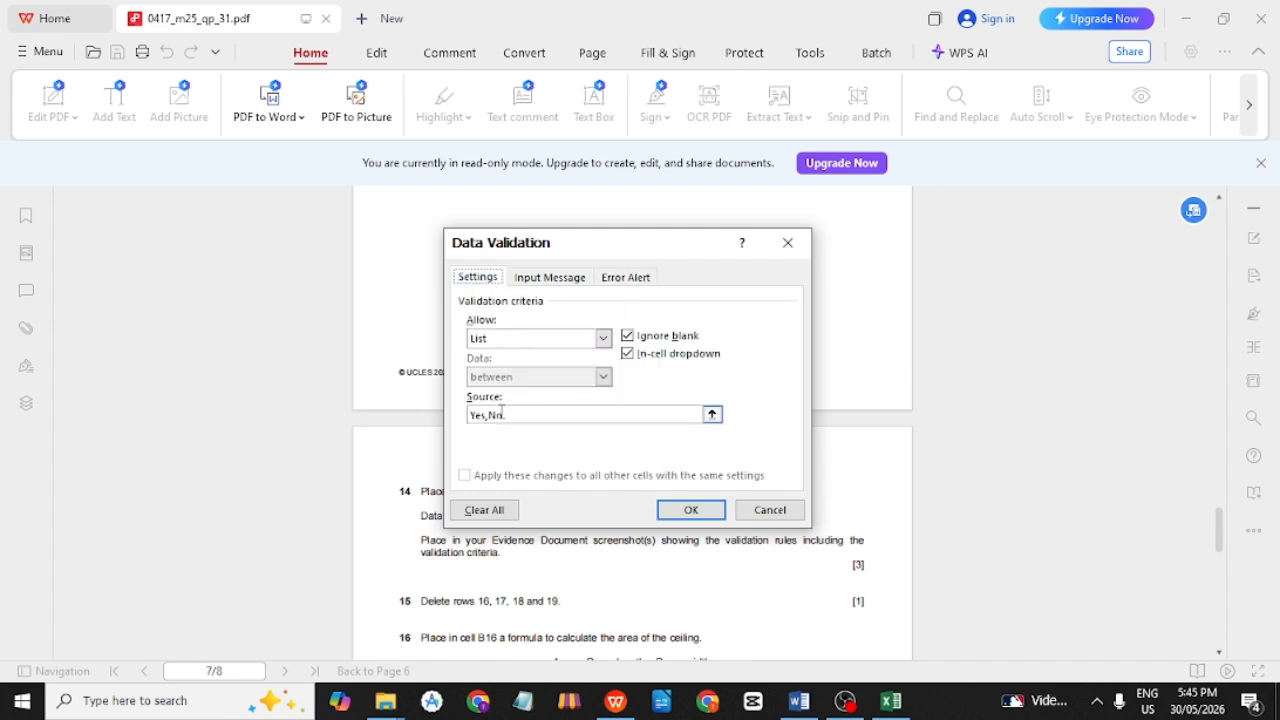
click(634, 286)
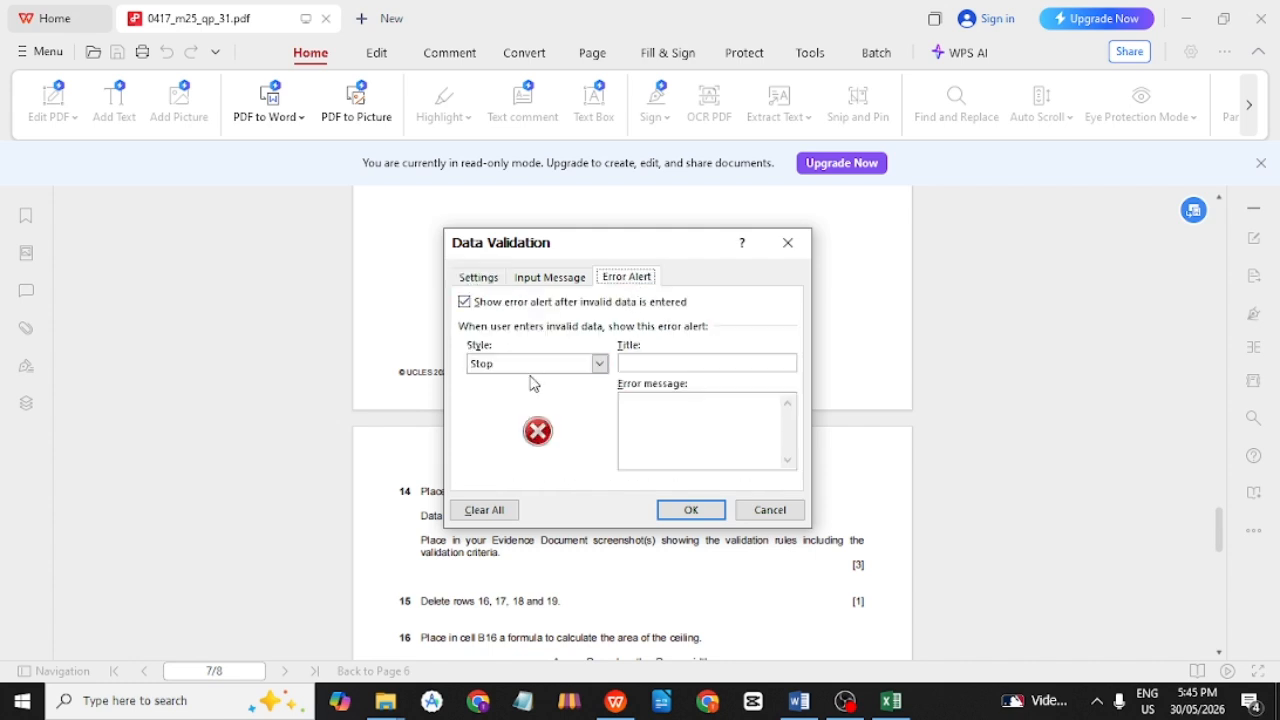
click(665, 360)
click(706, 410)
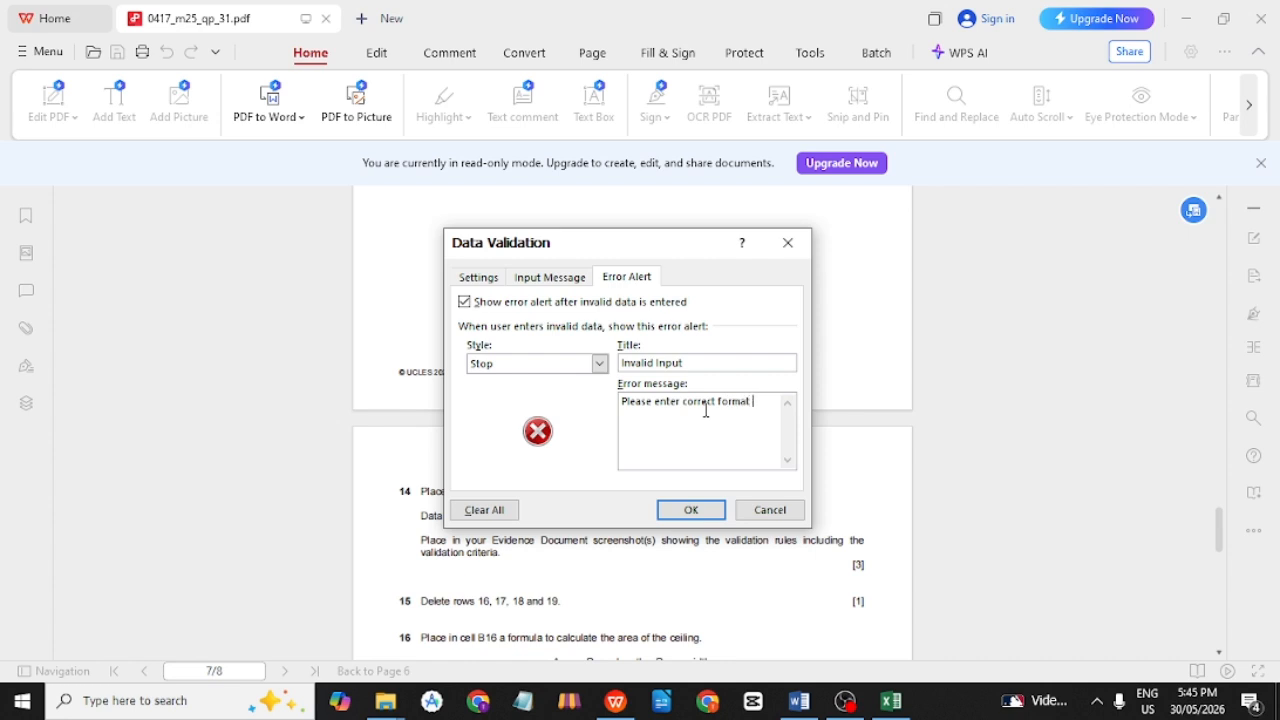
text(.)
click(691, 510)
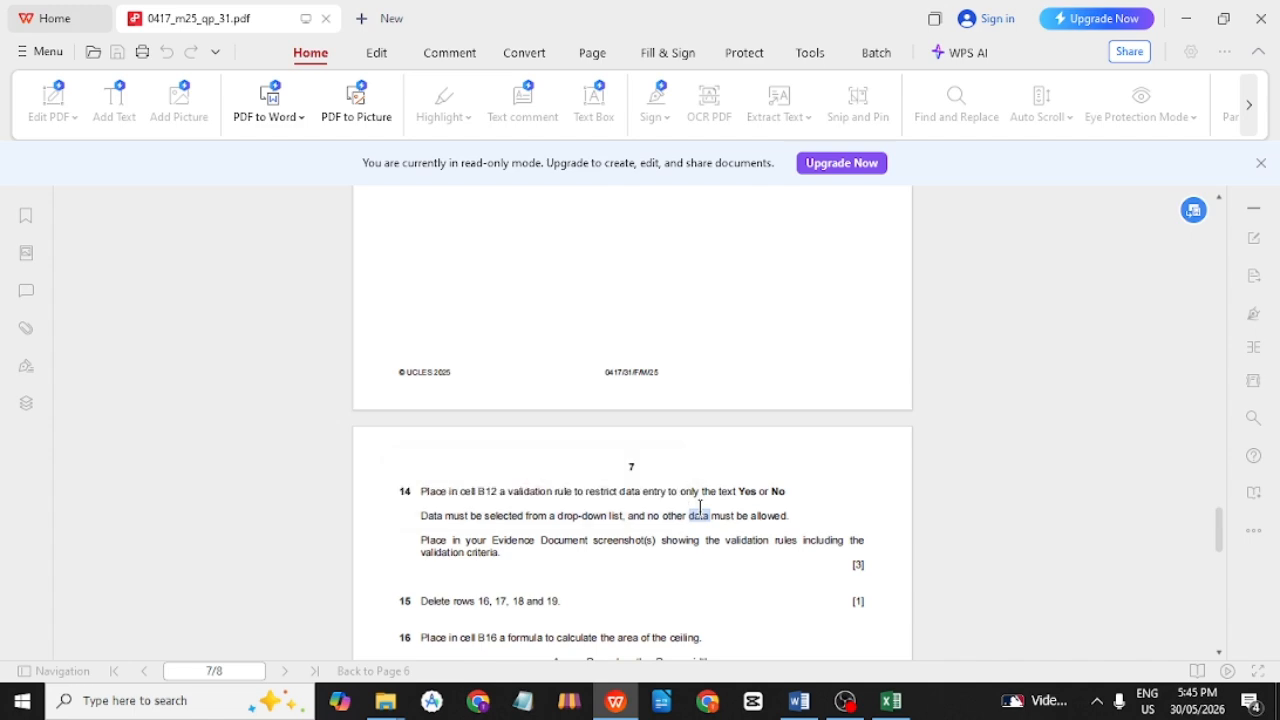
key(alt+Tab)
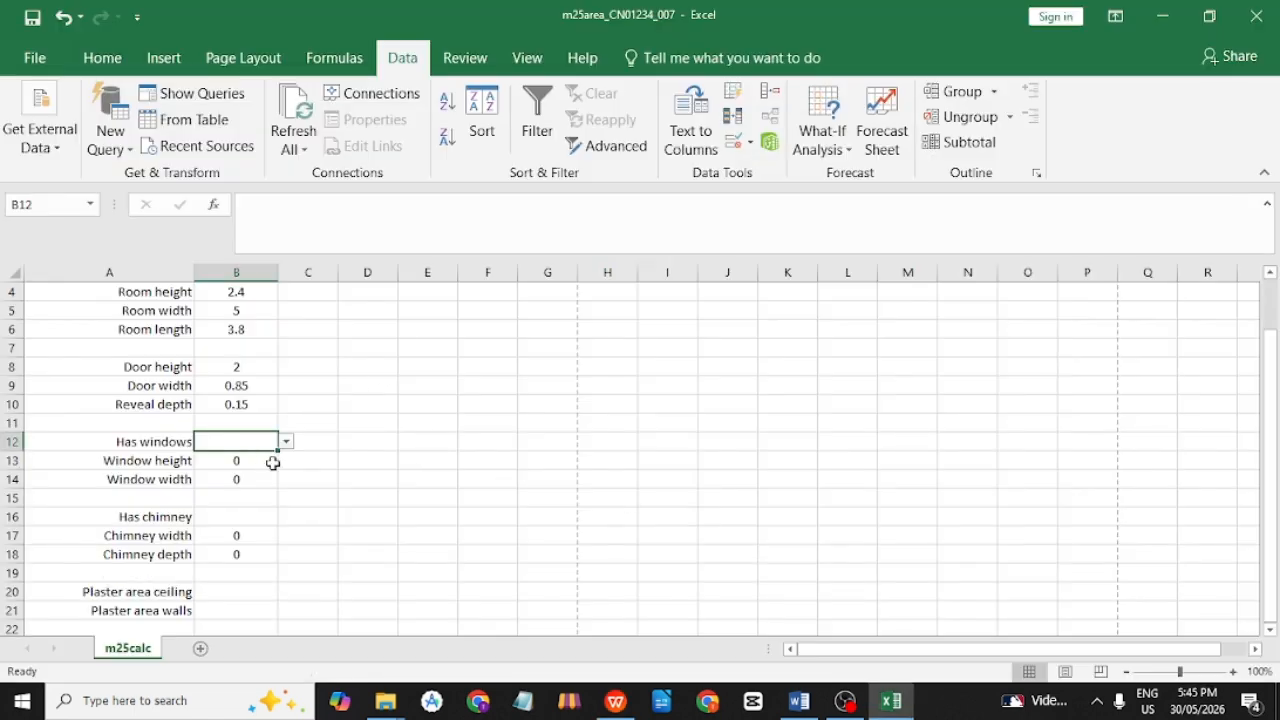
Select B12 and check that its dropdown lists Yes and No.
click(280, 465)
click(242, 444)
click(274, 490)
click(246, 443)
click(286, 442)
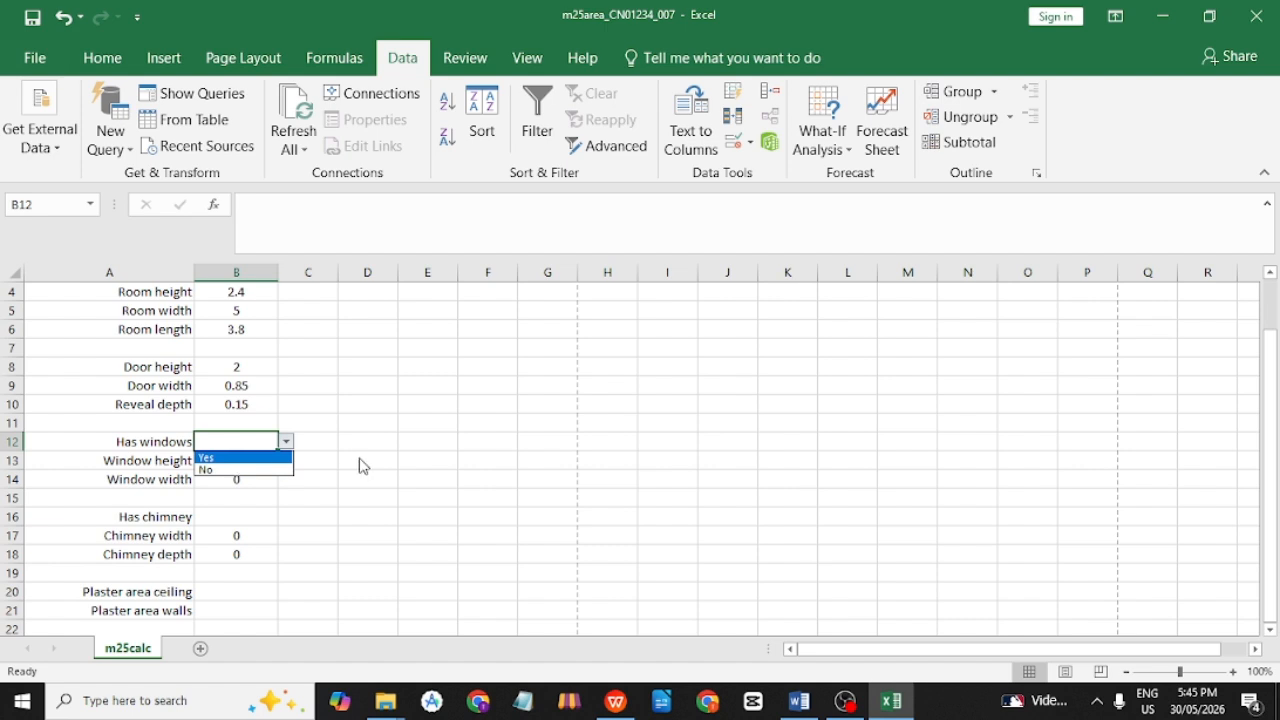
key(Return)
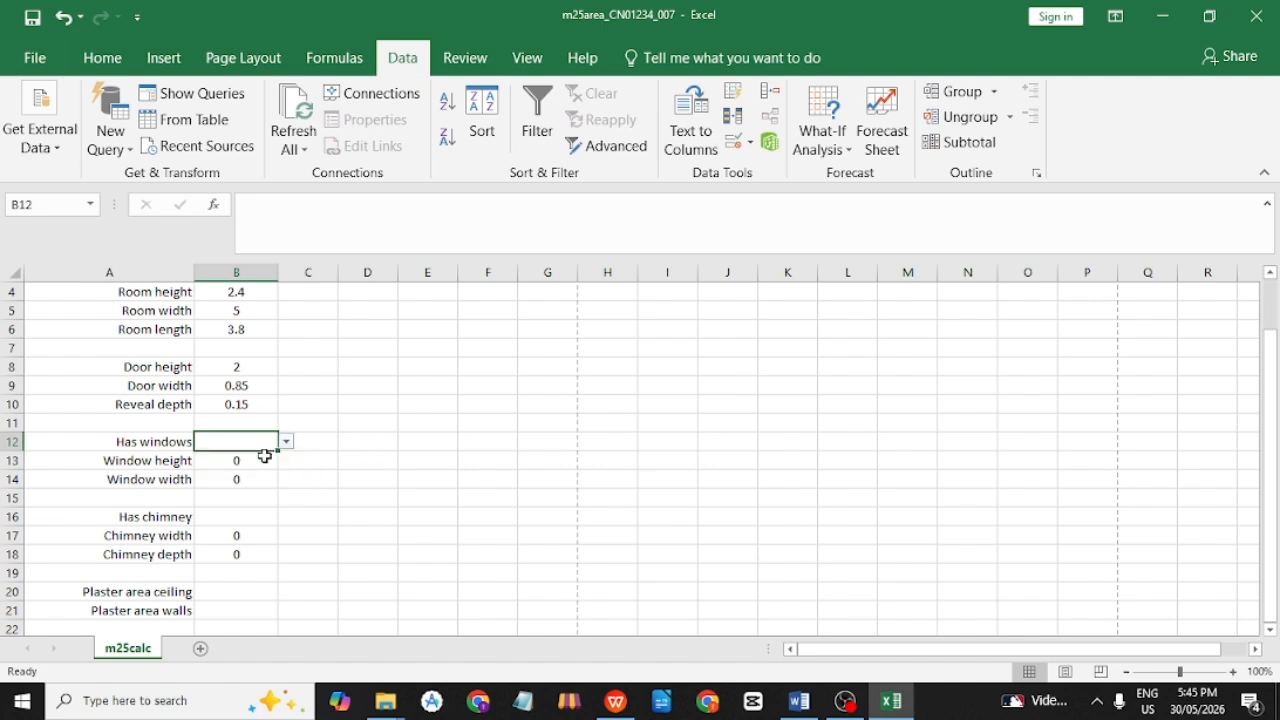
Type Yes, then No, into B12 to confirm both entries are accepted.
double_click(261, 445)
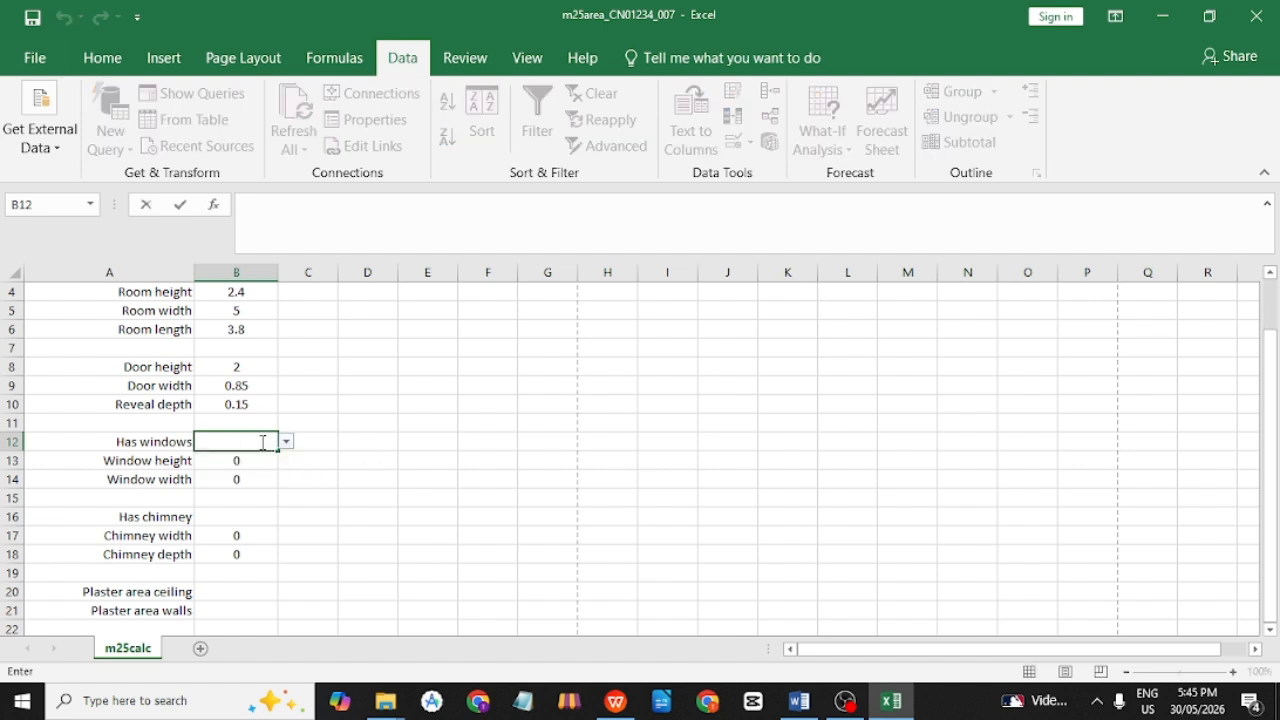
text(Yes)
key(Return)
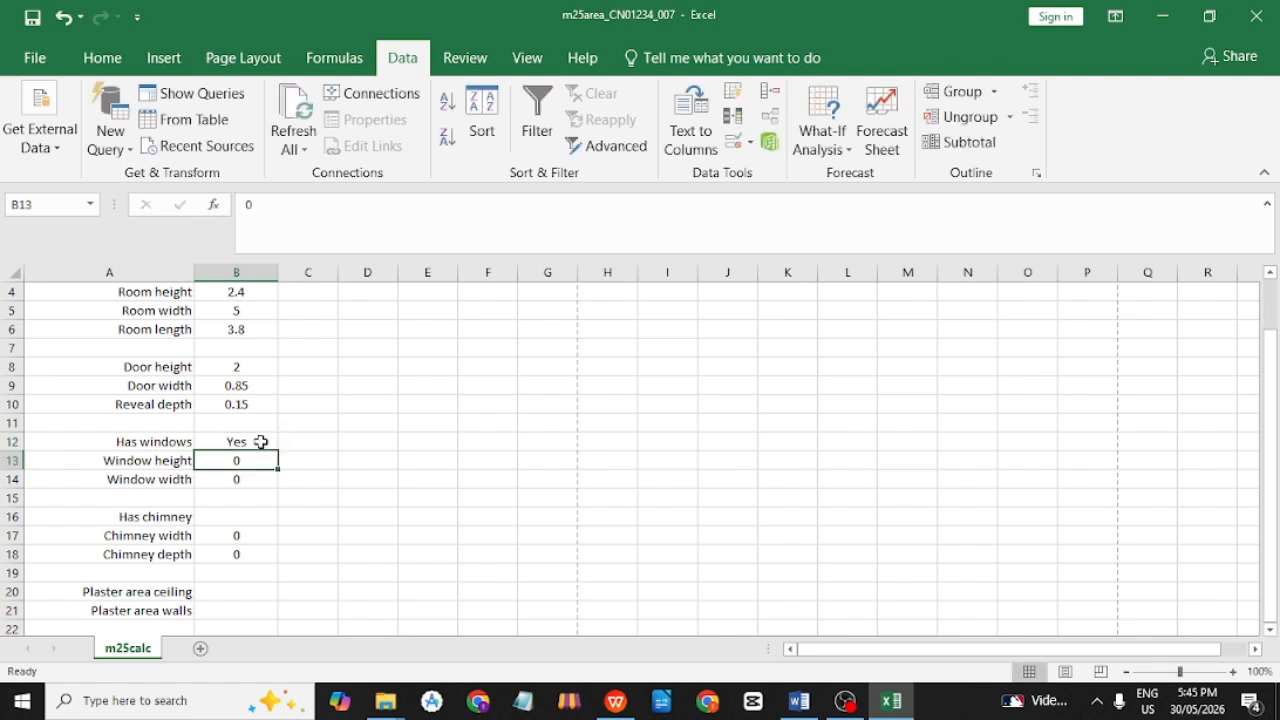
double_click(261, 442)
key(Tab)
double_click(252, 441)
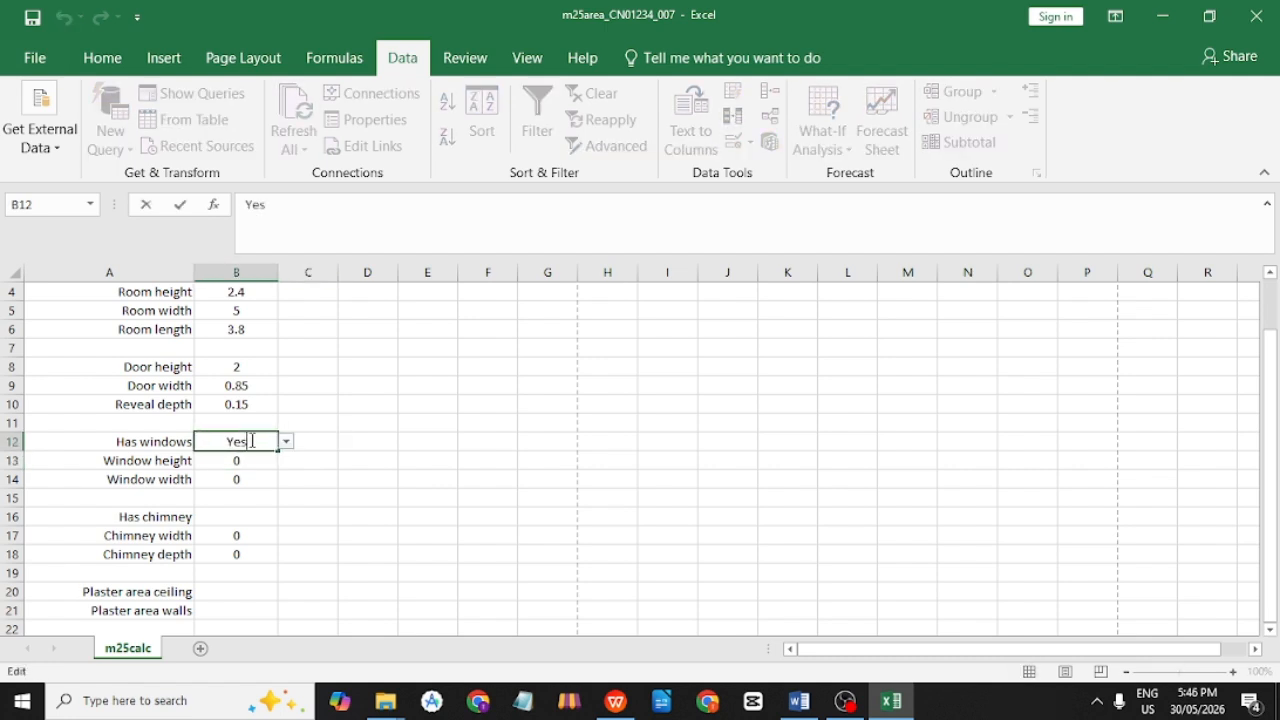
key(BackSpace)
key(BackSpace)
key(BackSpace)
text(No)
key(Return)
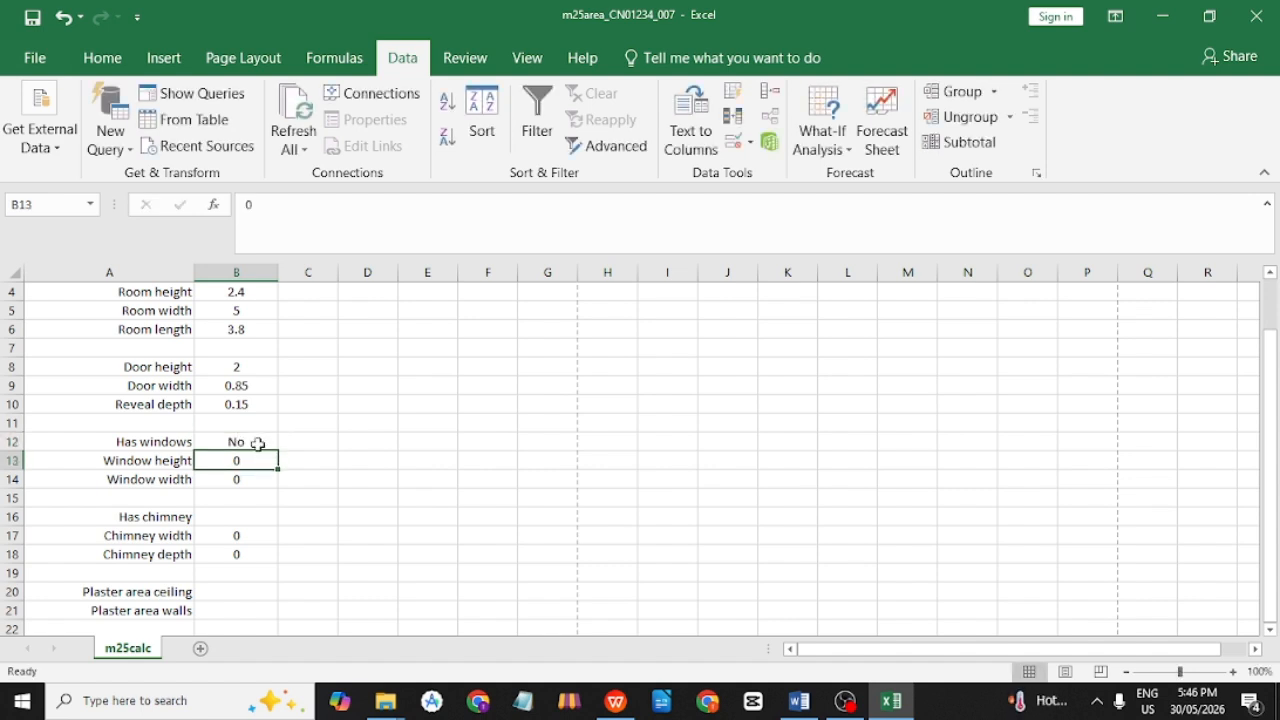
click(256, 442)
click(287, 447)
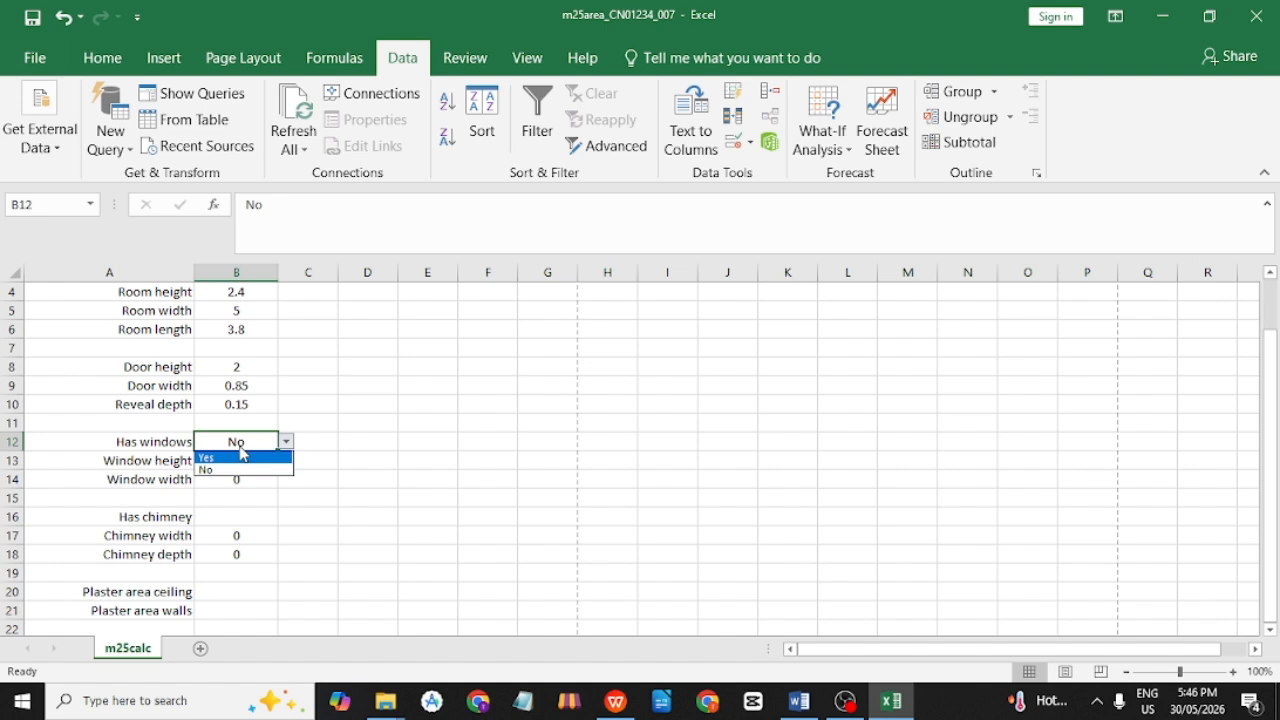
click(260, 440)
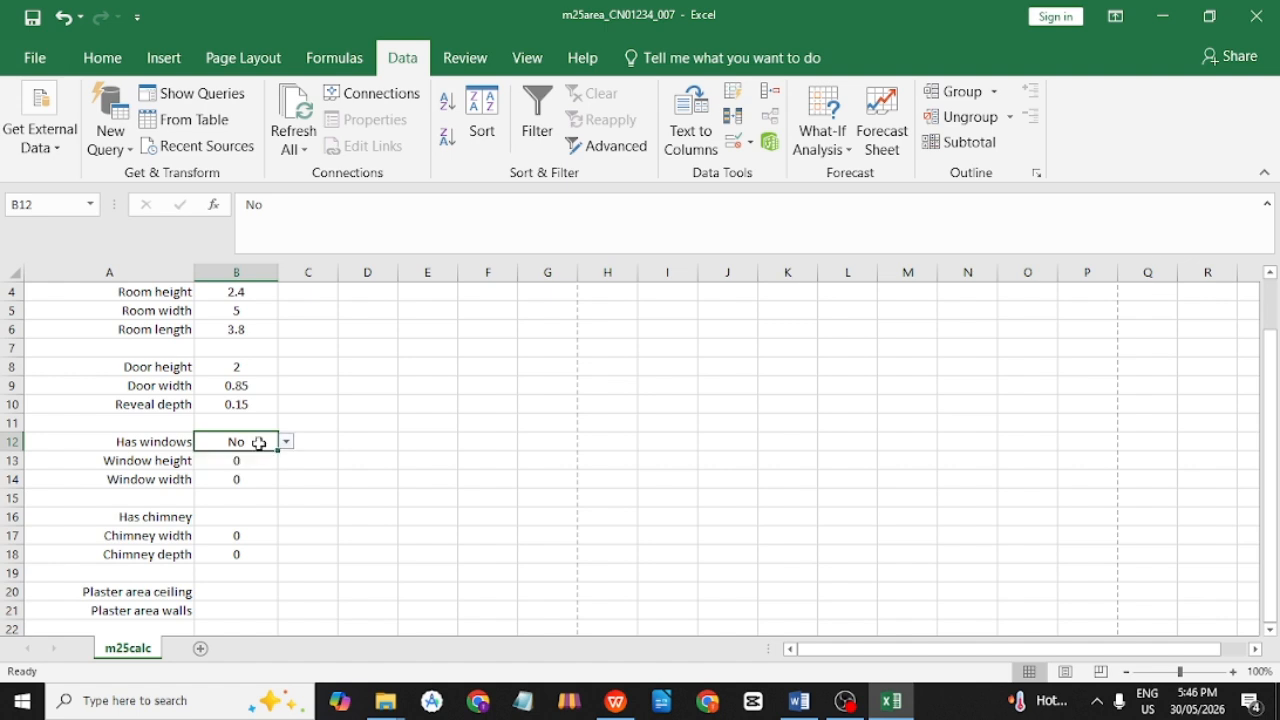
Enter NO in B12 and cancel the Invalid Input alert that rejects it.
double_click(249, 440)
key(BackSpace)
text(O)
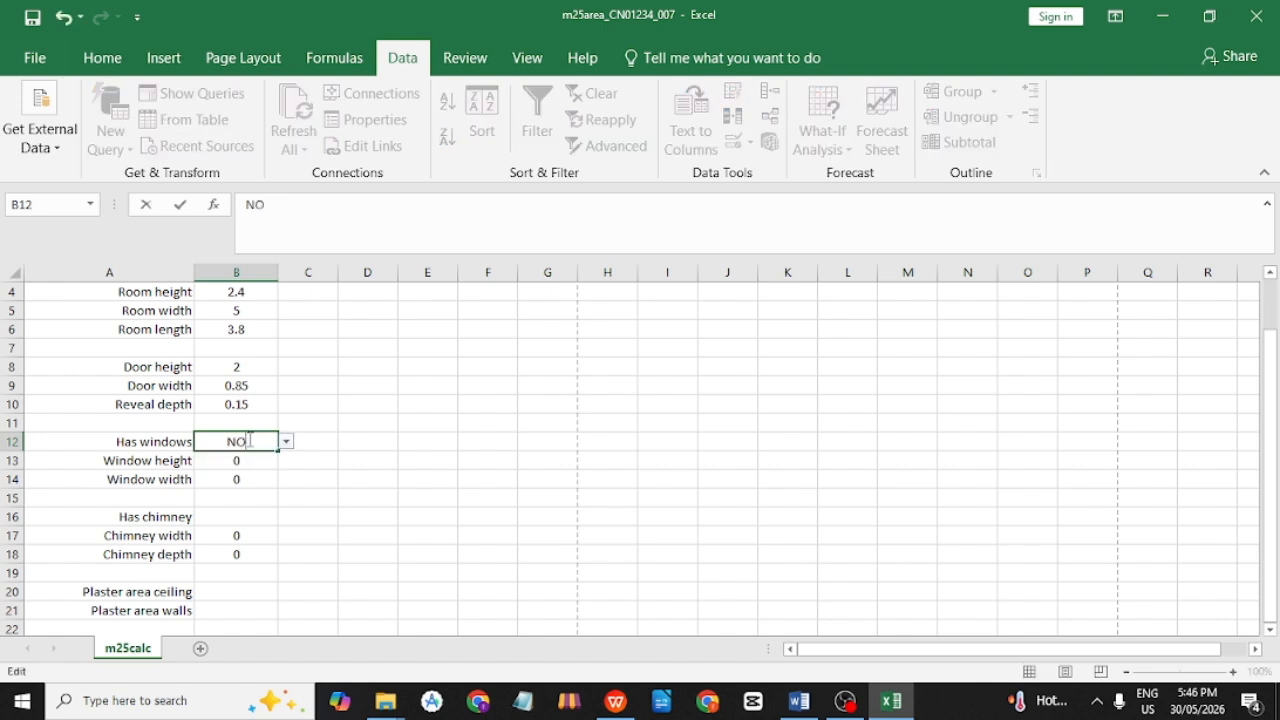
key(Return)
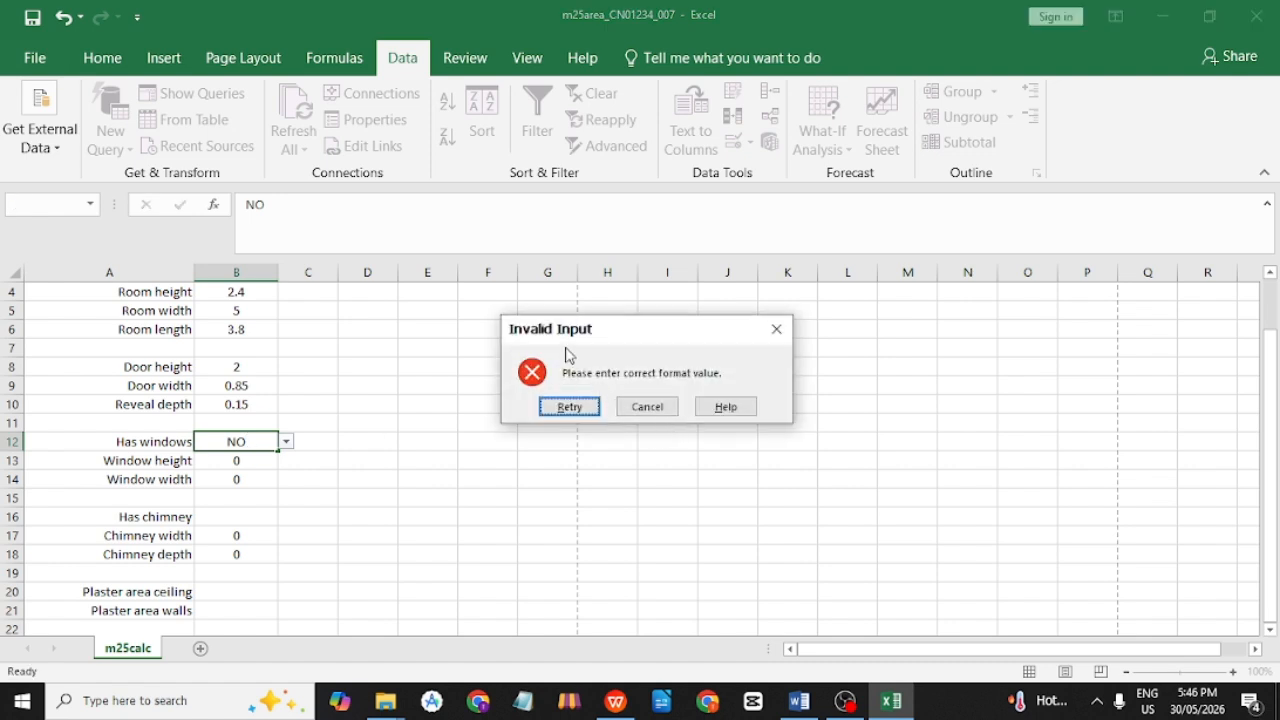
drag(520, 326, 566, 326)
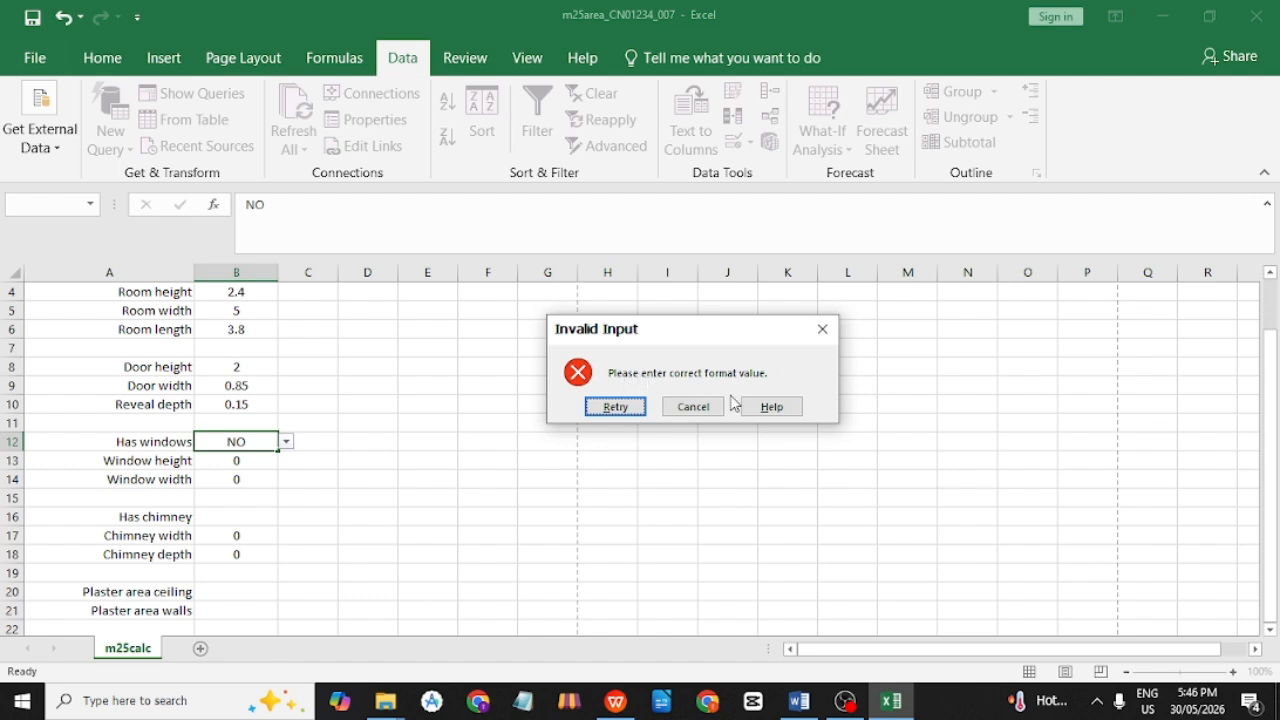
click(694, 406)
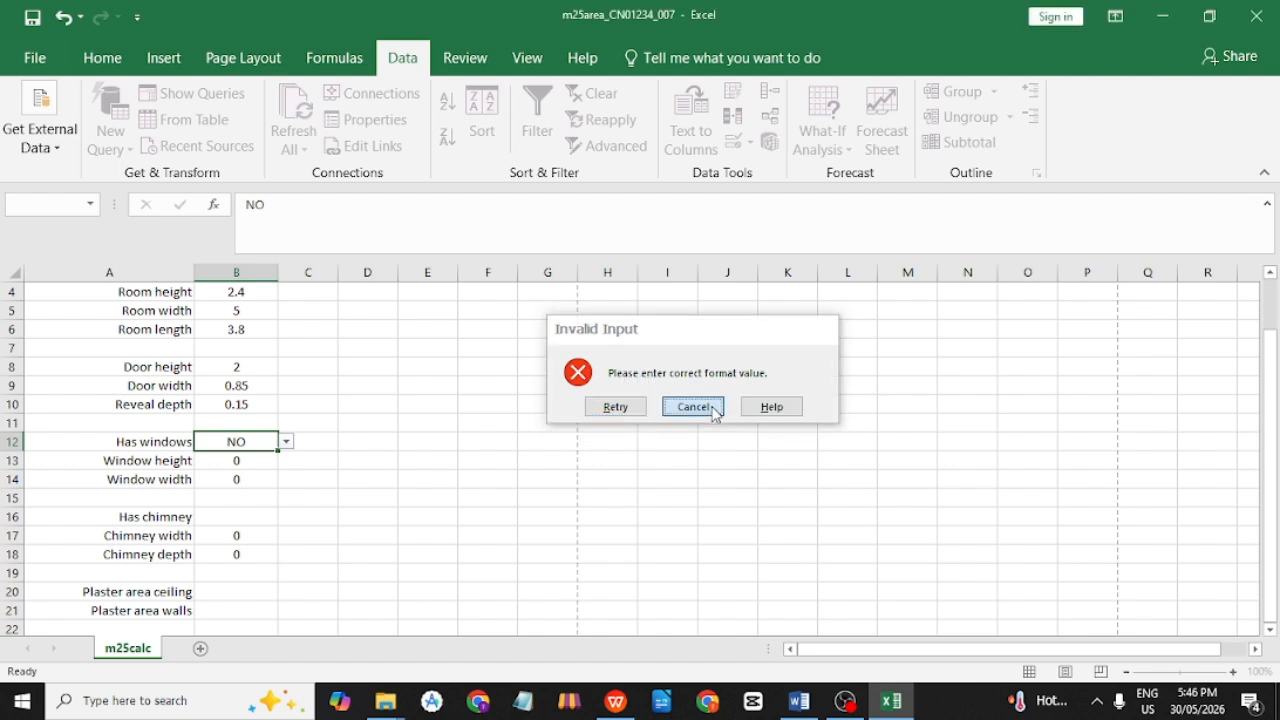
Set B12 back to Yes from its dropdown list.
click(286, 441)
click(266, 456)
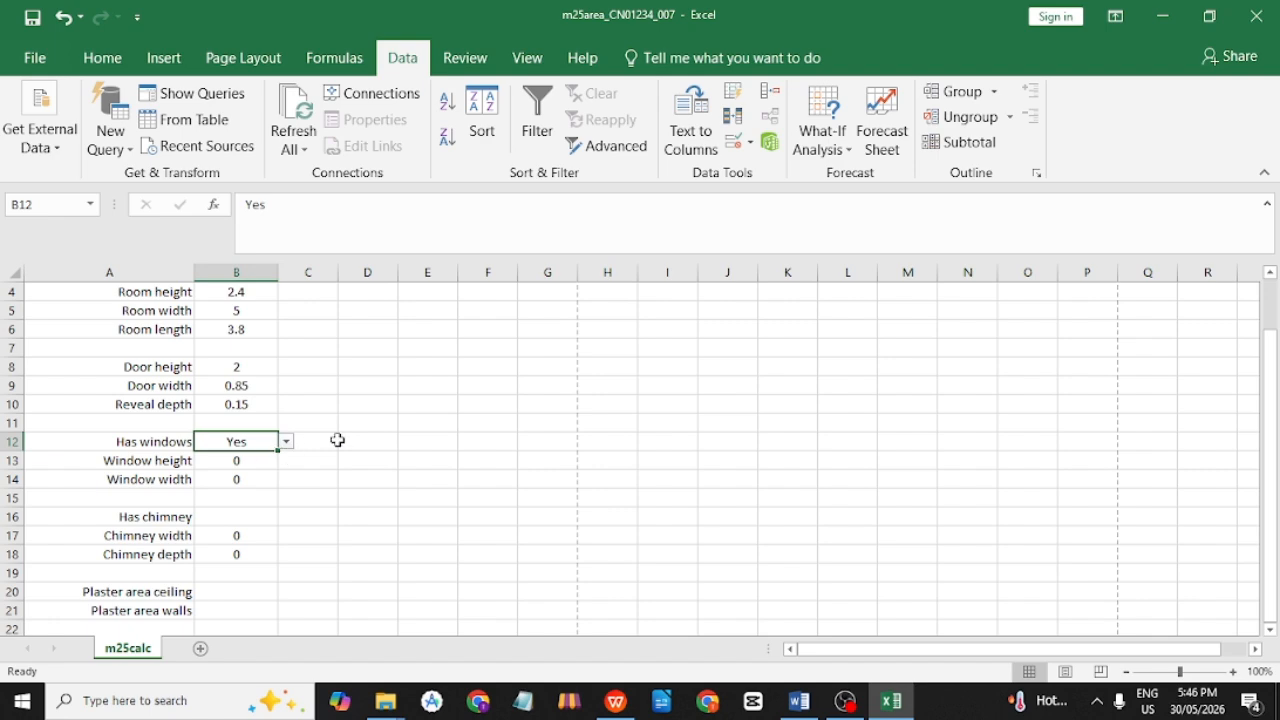
key(alt+Tab)
Highlight question 14's evidence instruction in the question paper, then return to Excel.
scroll(641, 462, down, 2)
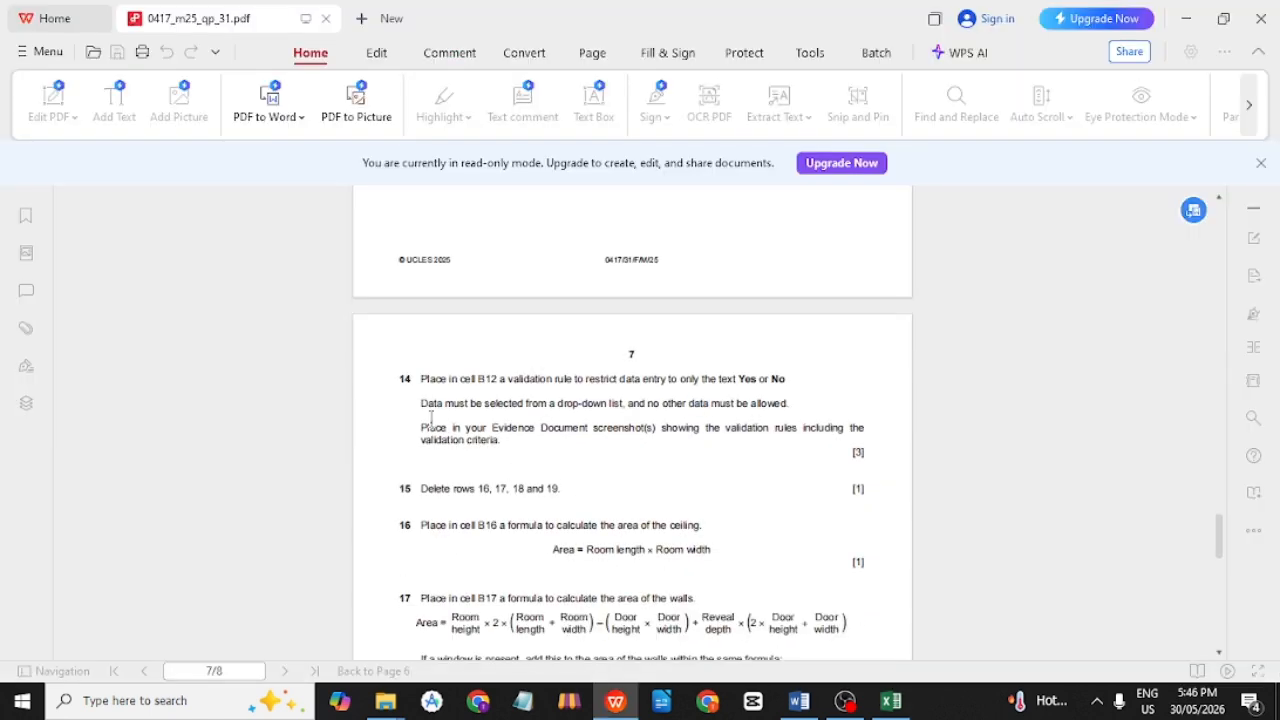
drag(421, 433, 571, 451)
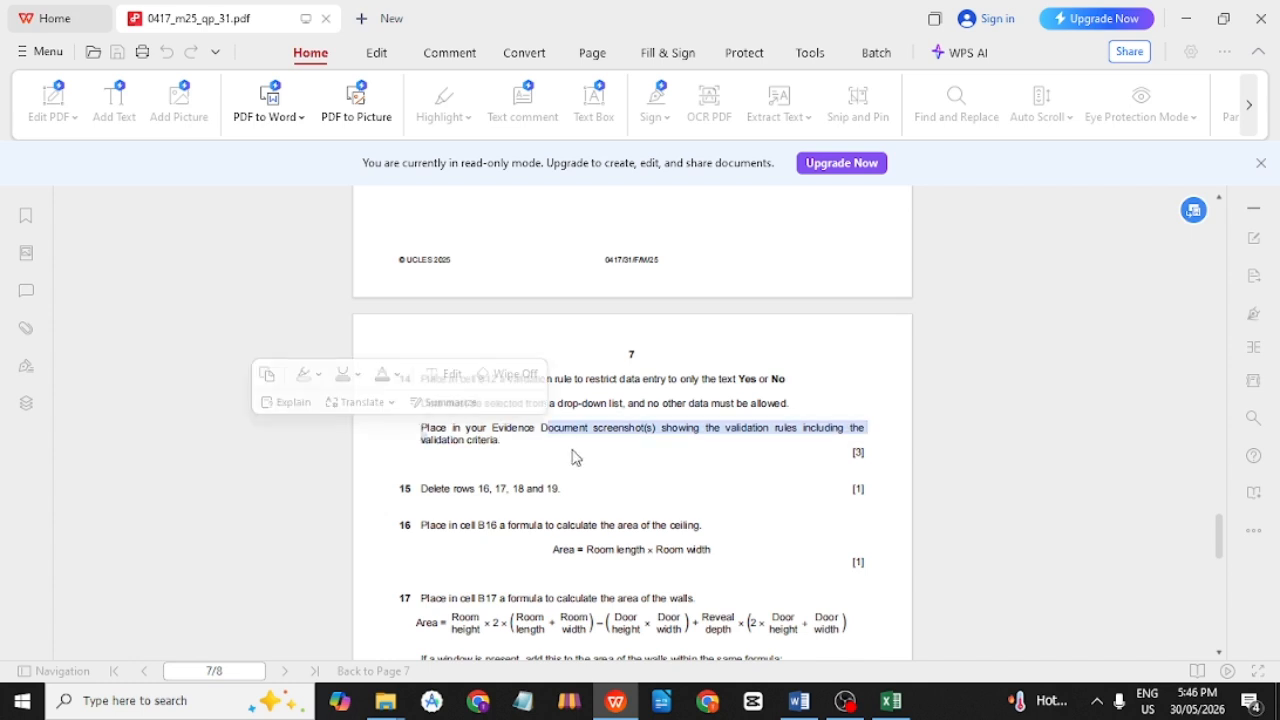
click(578, 456)
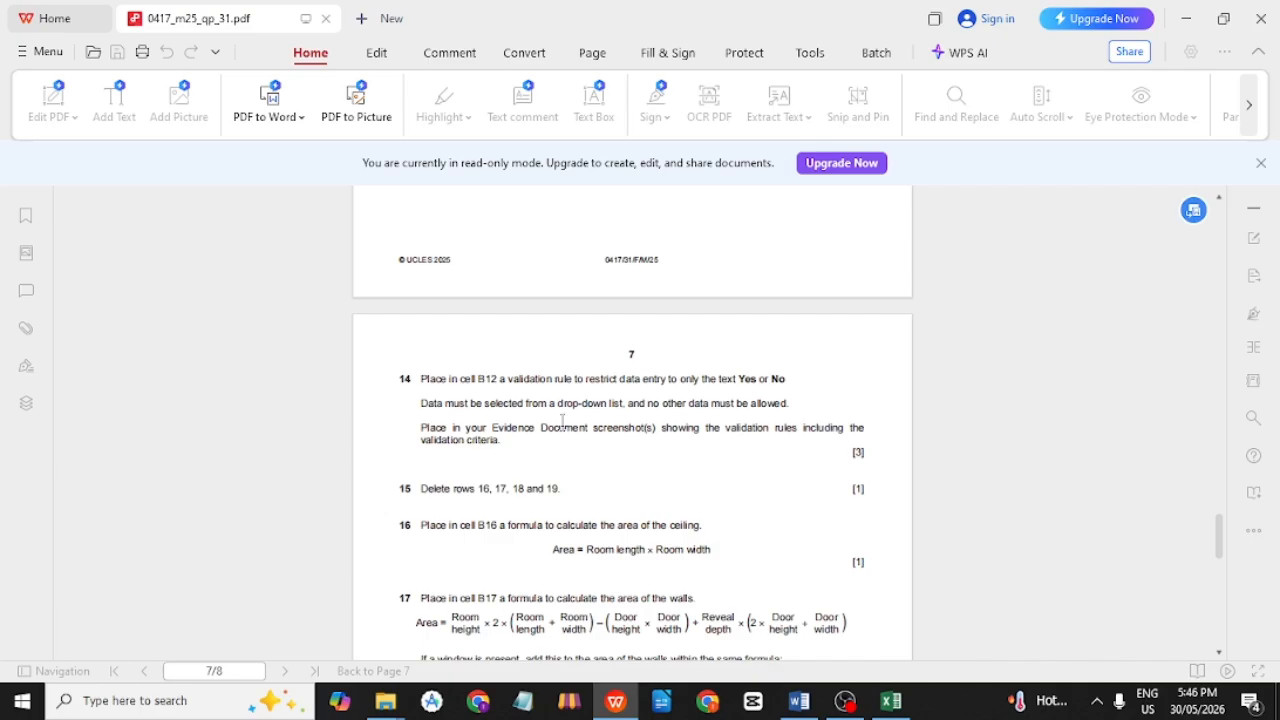
key(alt+Tab)
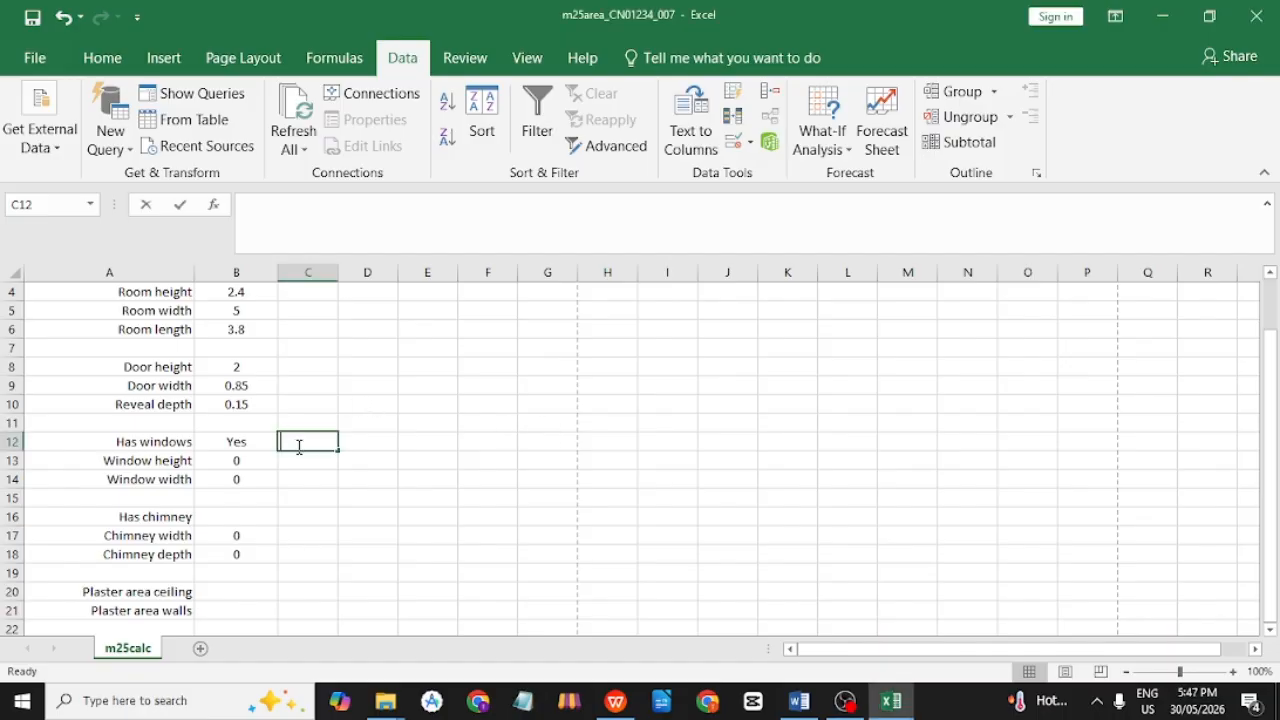
Reopen Data Validation for B12 on Settings, showing the List rule with source Yes,No.
click(252, 440)
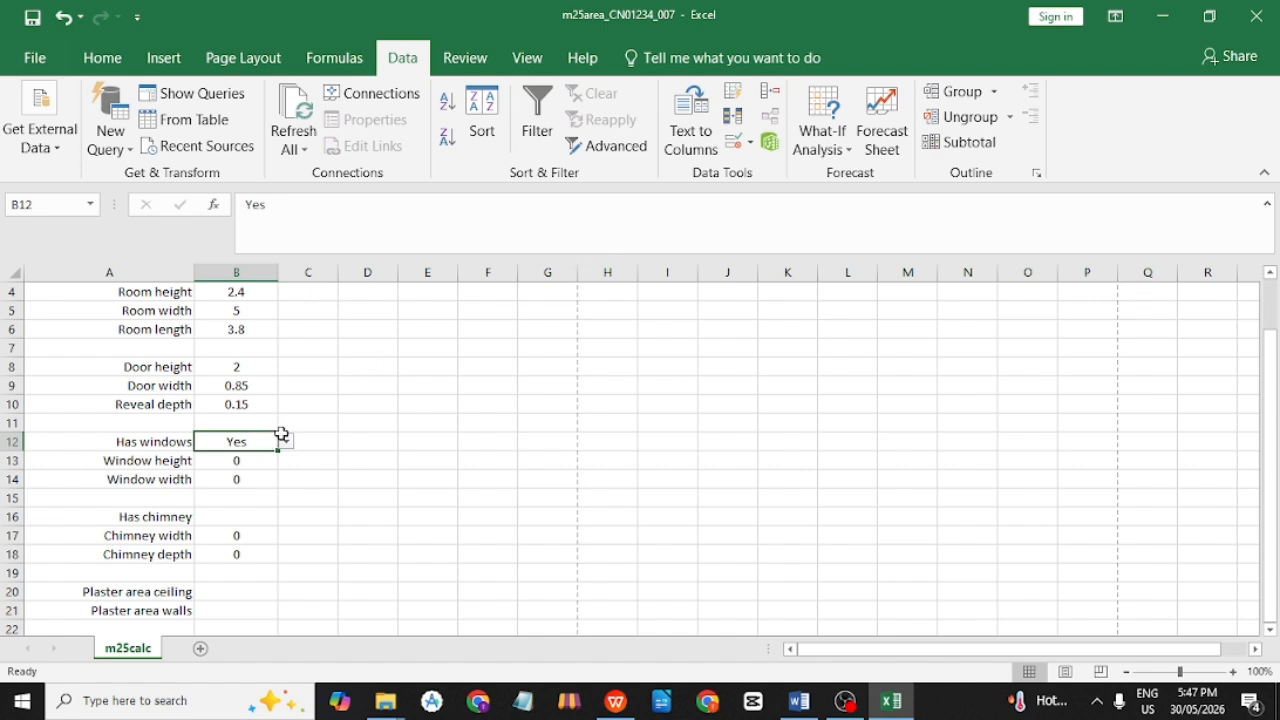
click(738, 142)
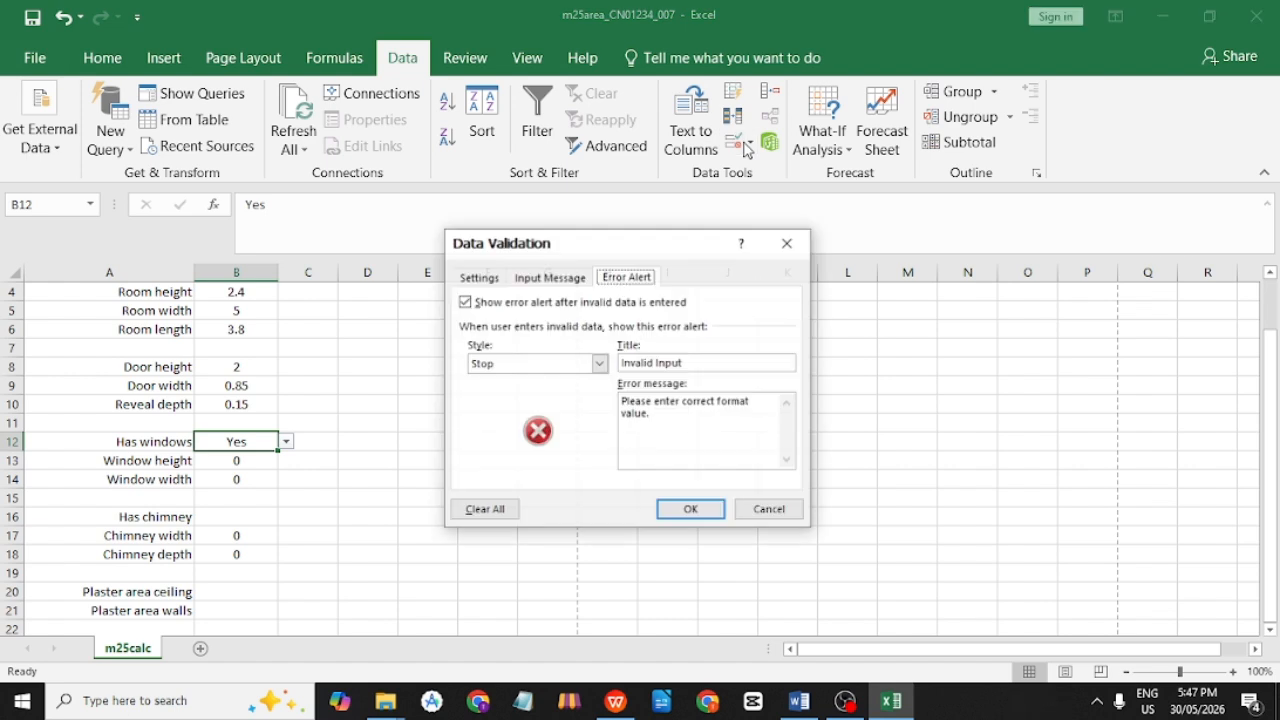
click(479, 278)
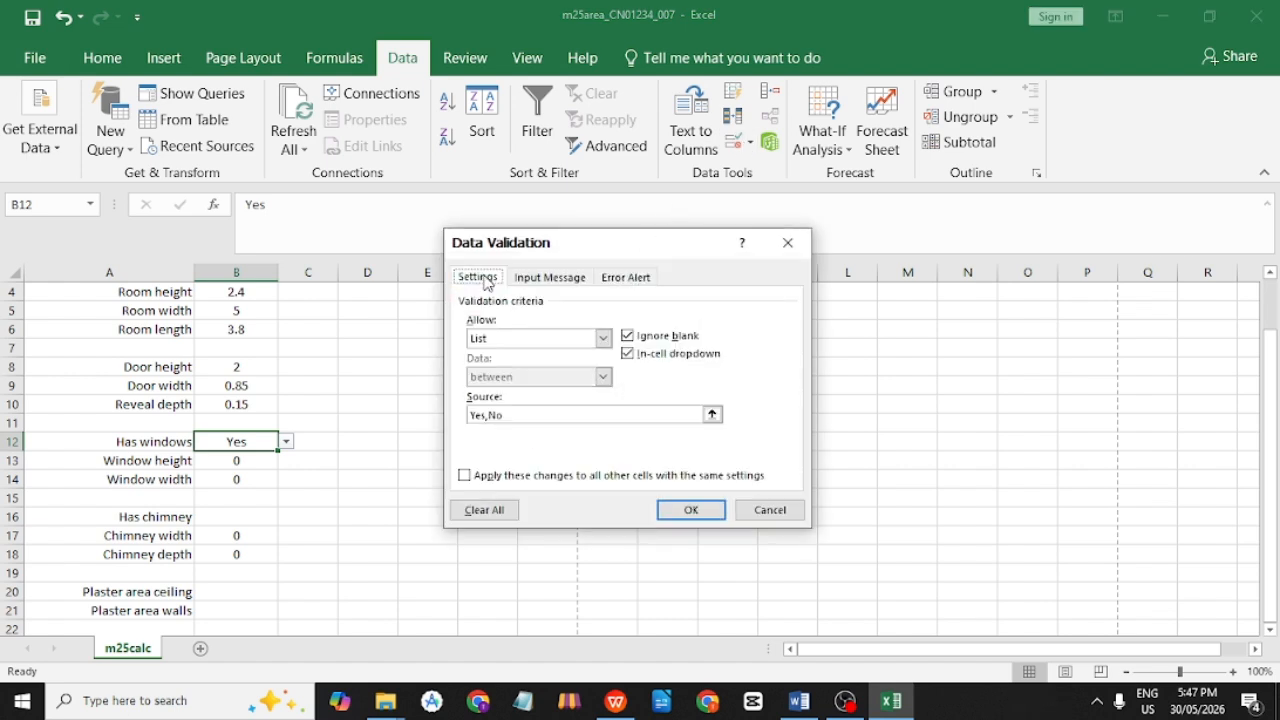
drag(563, 251, 459, 256)
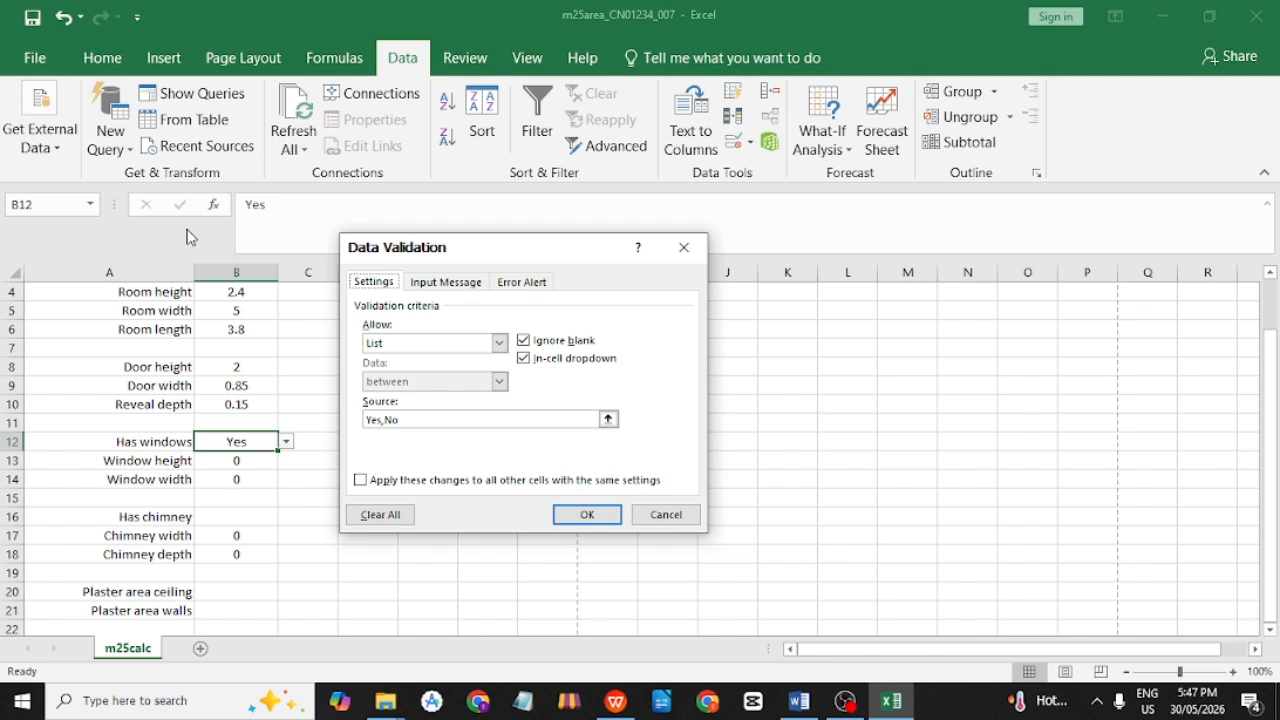
Snip the Excel window showing B12's List validation with source Yes,No to the clipboard.
key(super+shift+s)
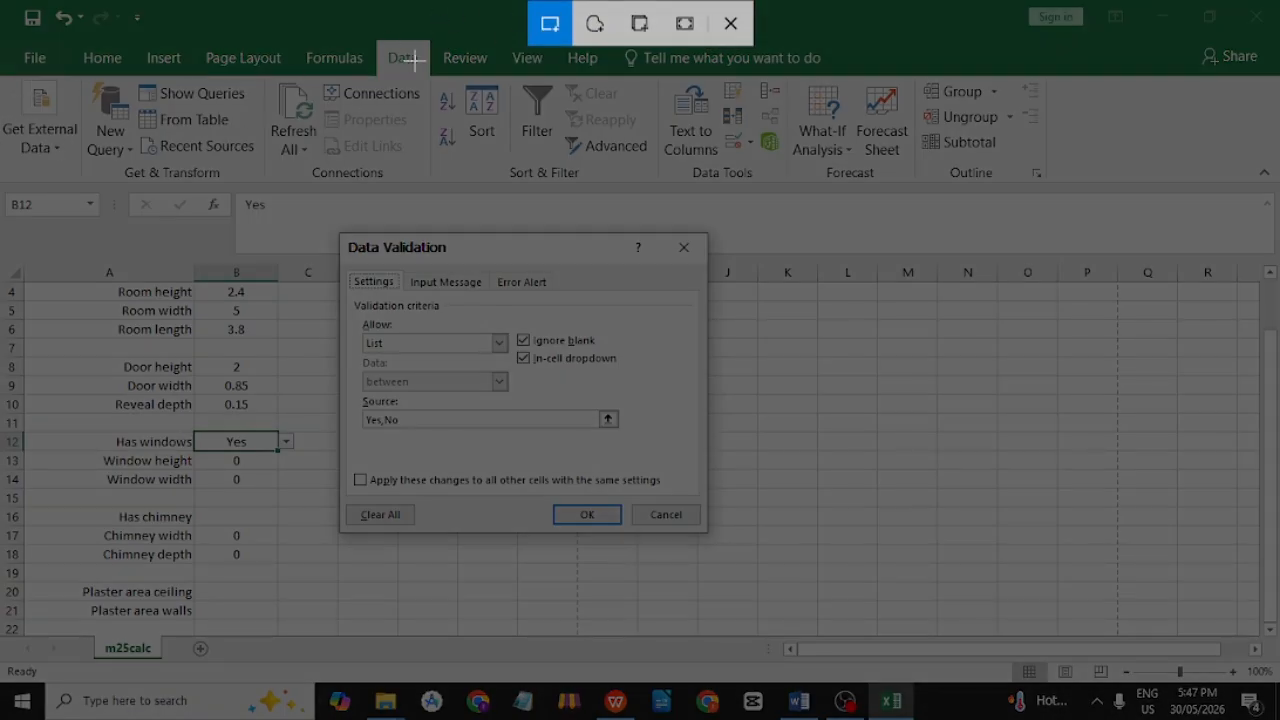
drag(8, 70, 436, 418)
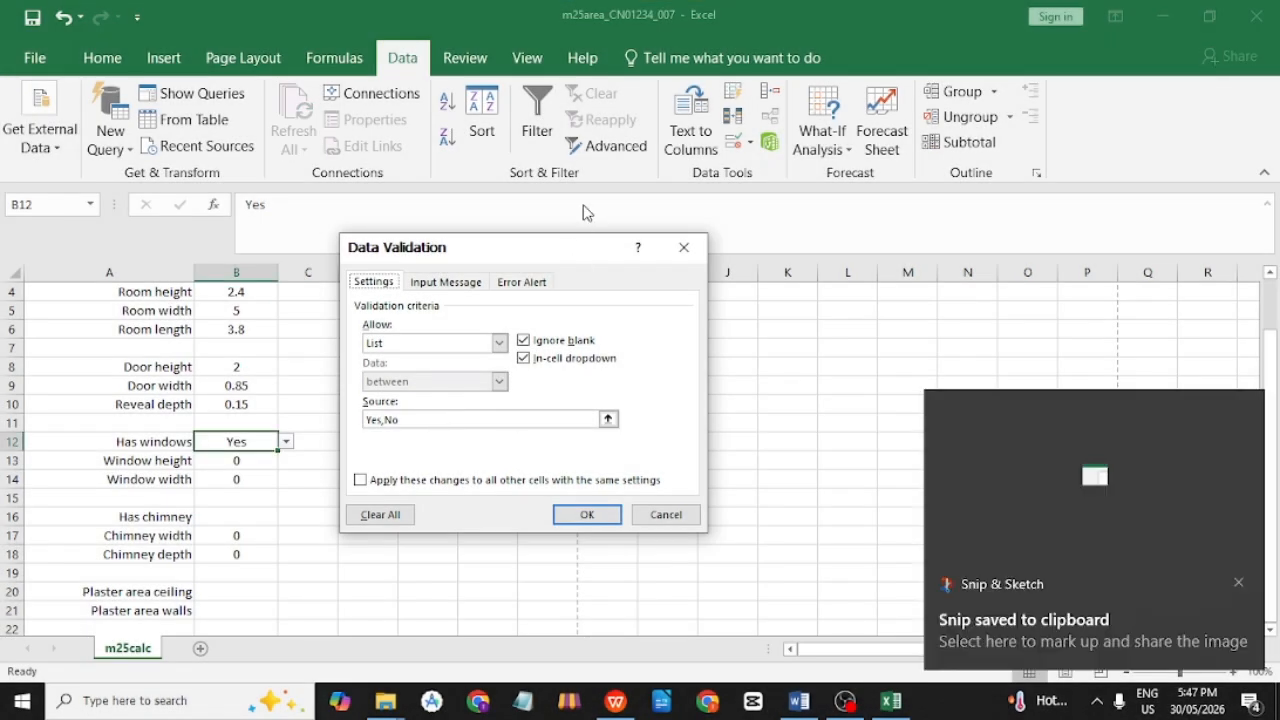
key(super+shift+s)
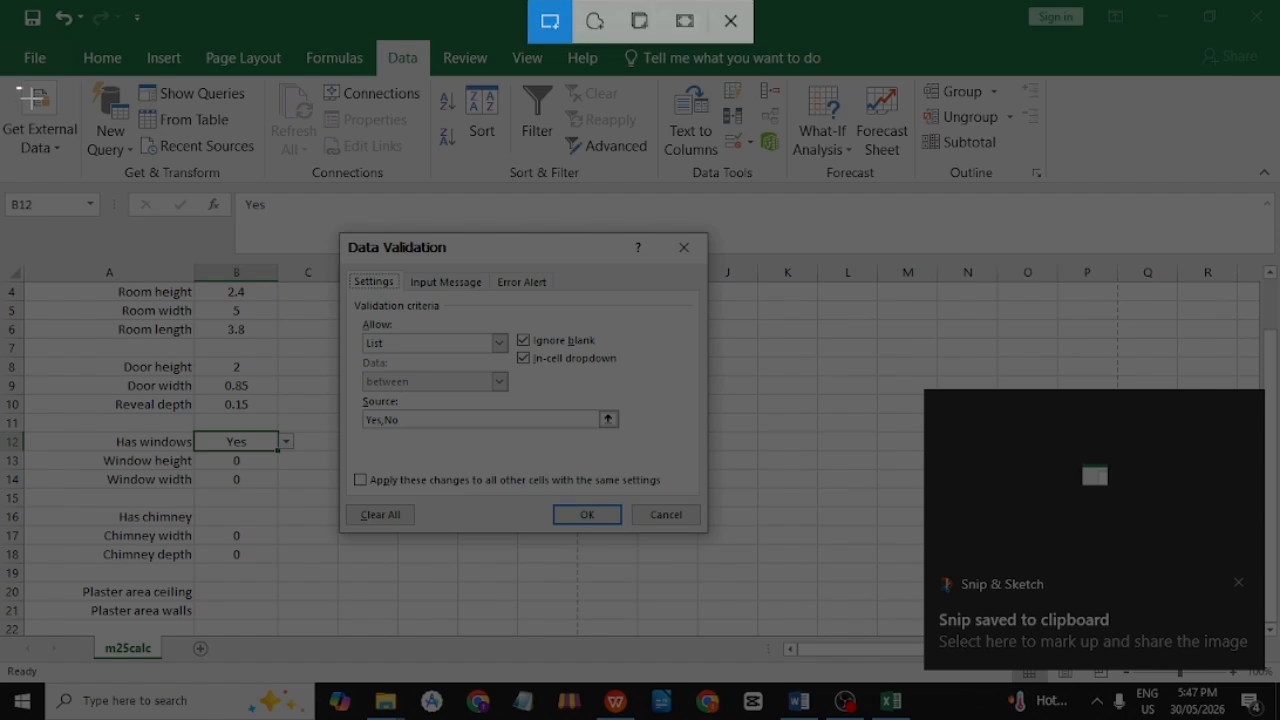
drag(16, 84, 740, 597)
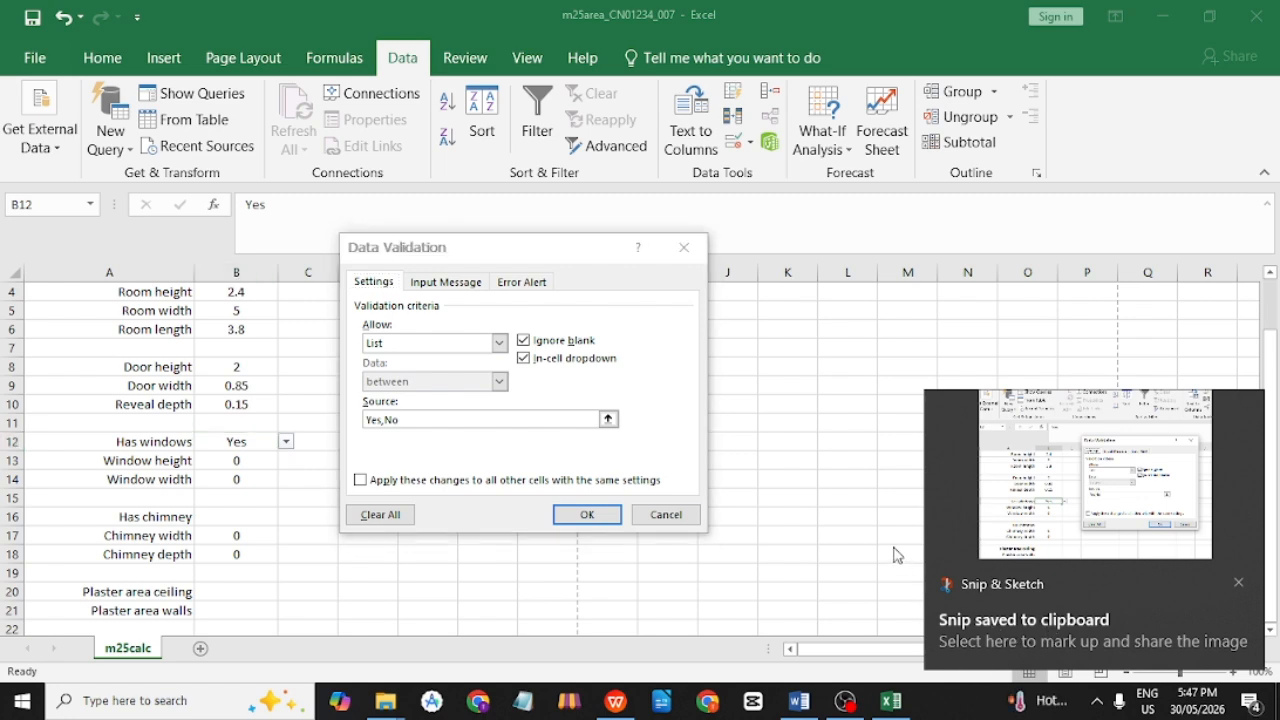
key(alt+Tab)
key(Tab)
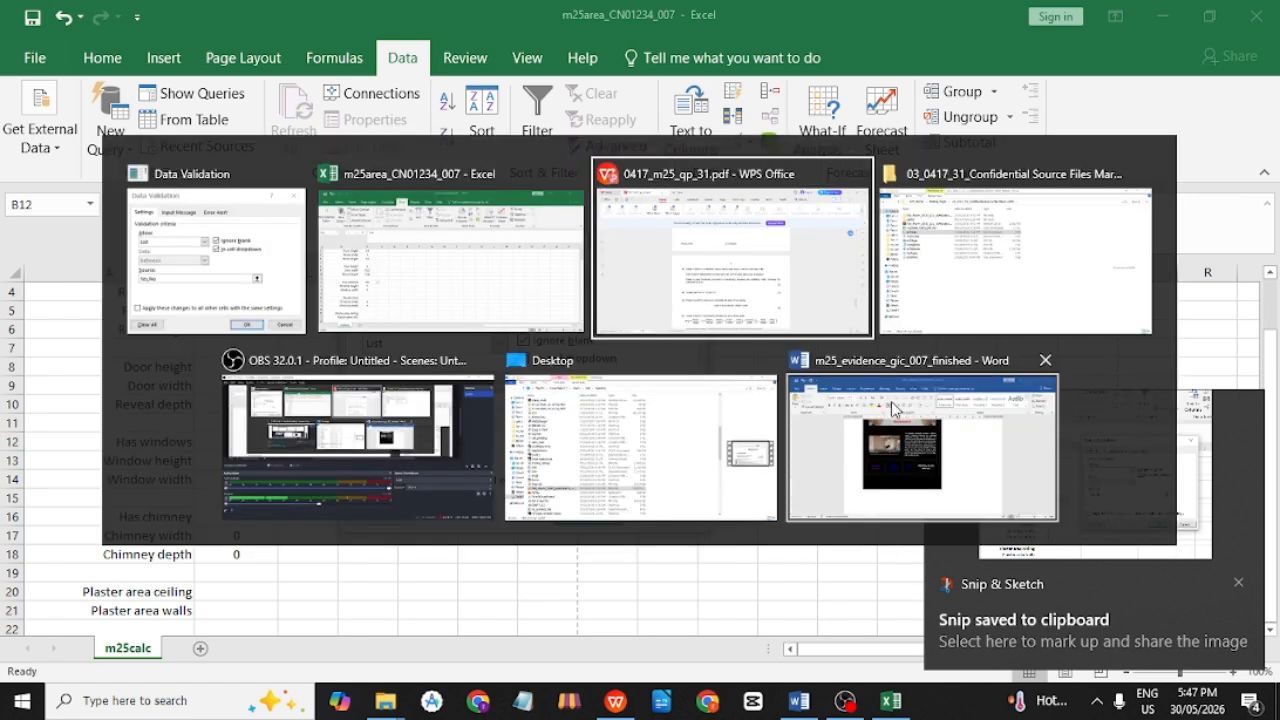
Type the 'Evidence 14' label in Word and paste the validation screenshot beneath it.
key(alt+Tab)
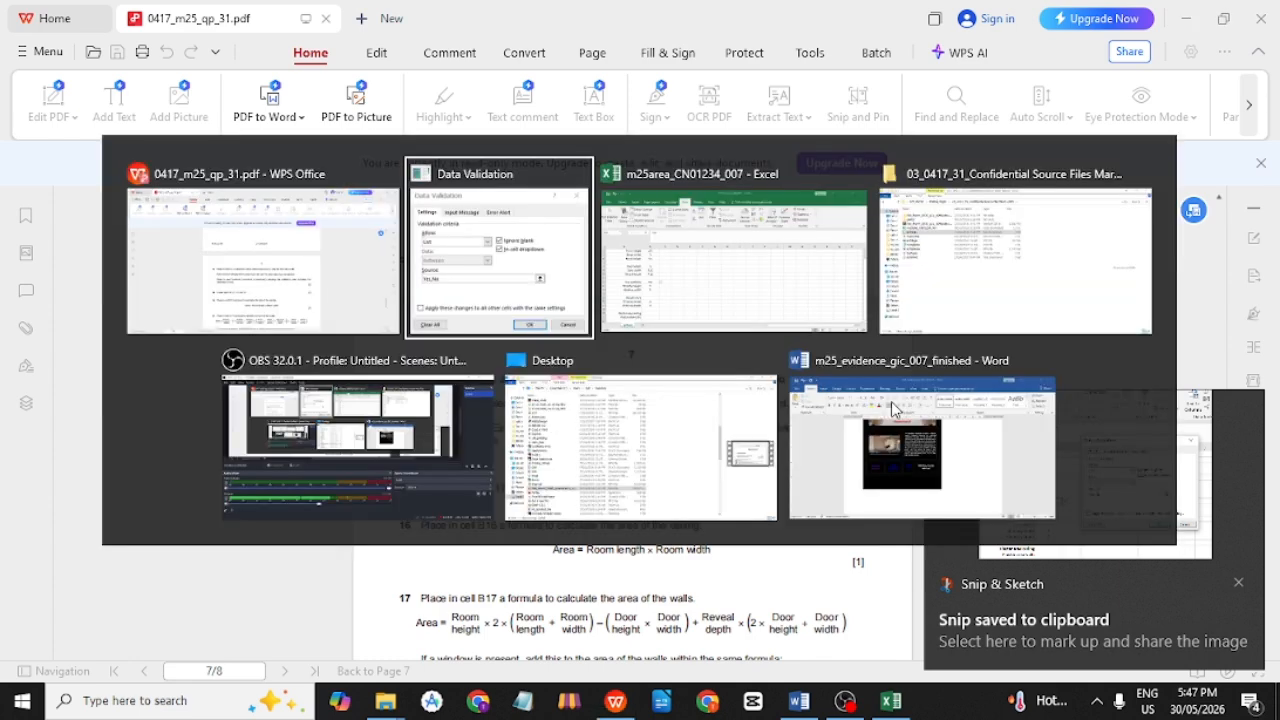
key(Tab)
key(Tab)
key(Tab)
key(Escape)
key(alt+Tab)
scroll(529, 491, down, 2)
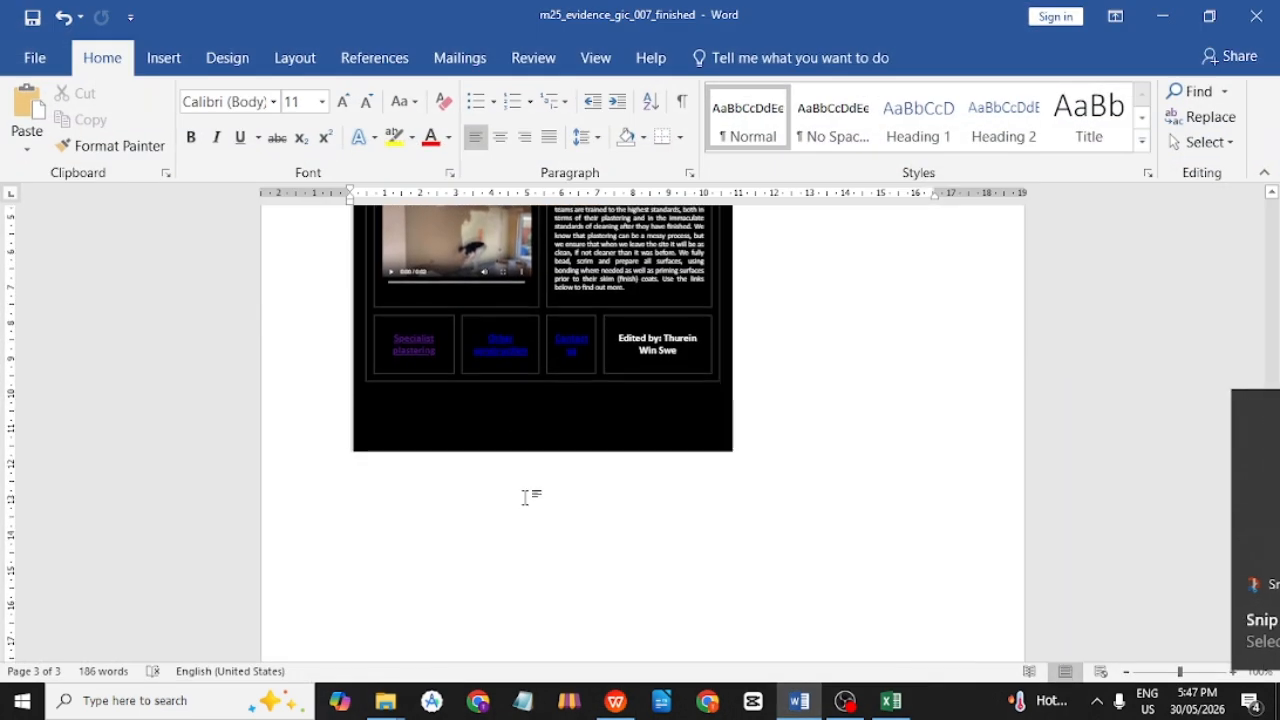
key(alt+Tab)
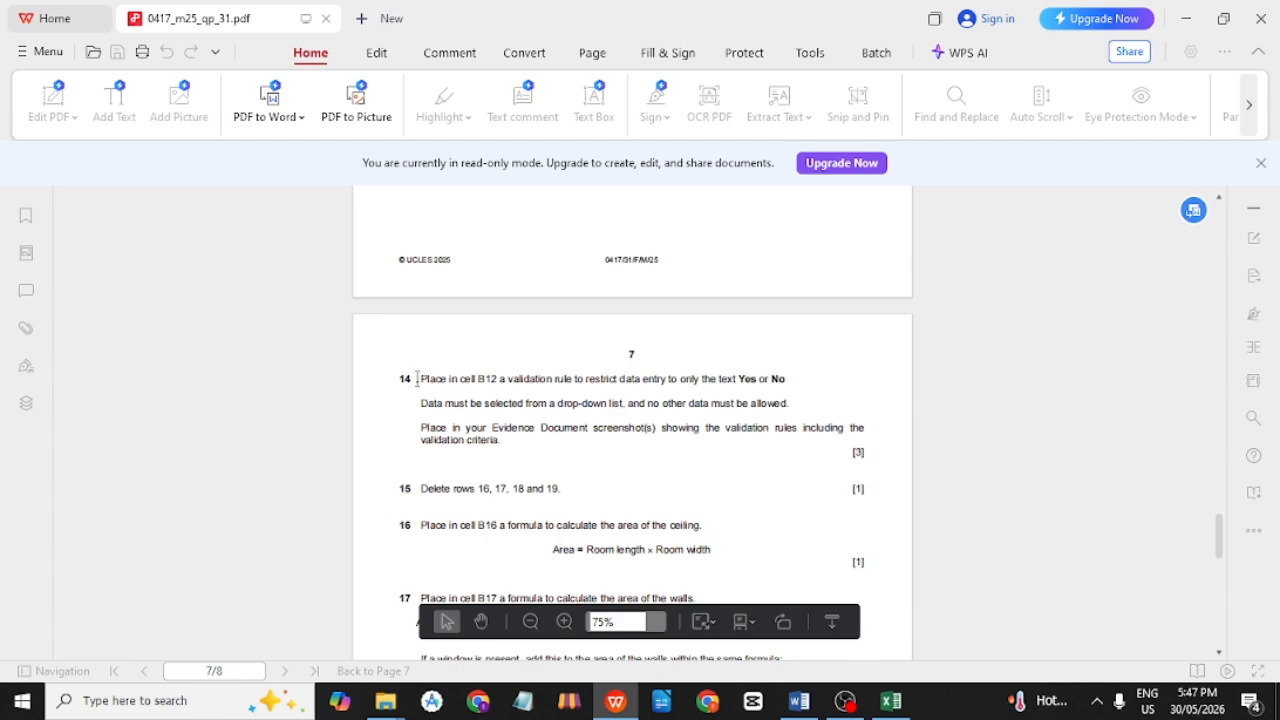
key(alt+Tab)
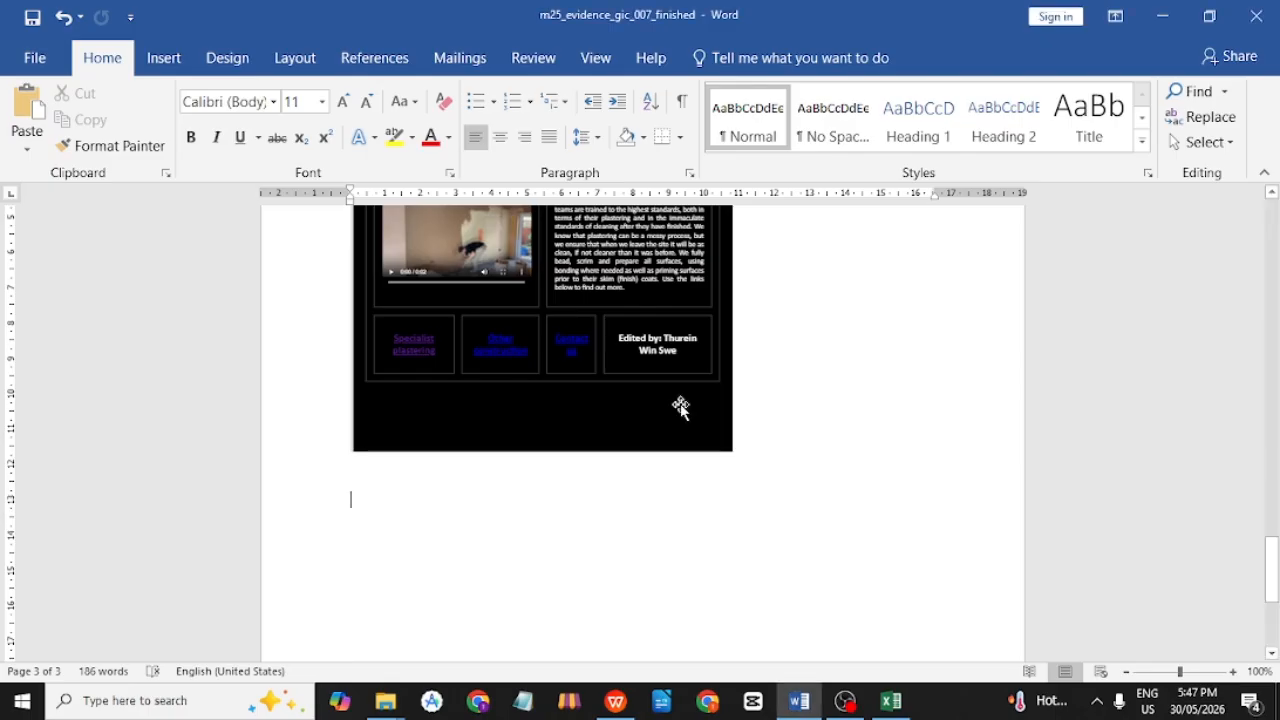
text(Evidence 14)
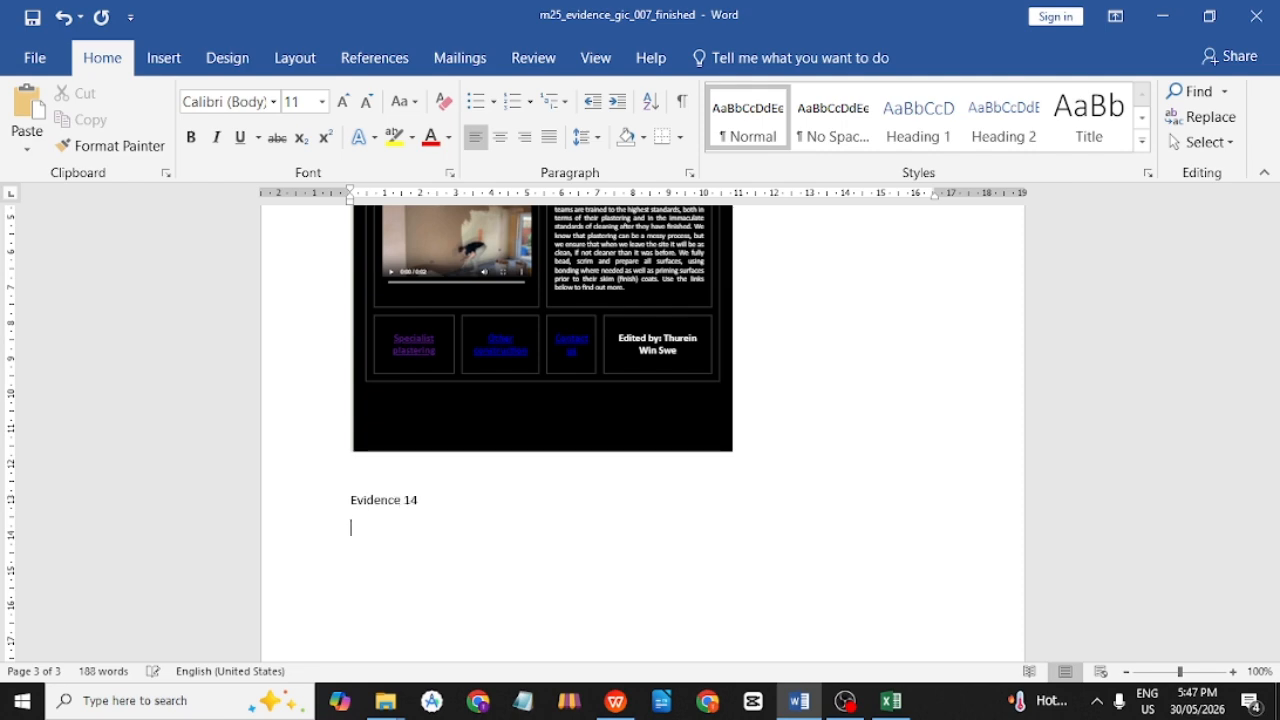
key(ctrl+Return)
key(ctrl+v)
Shrink the pasted validation screenshot to about a third of its size.
scroll(660, 440, up, 3)
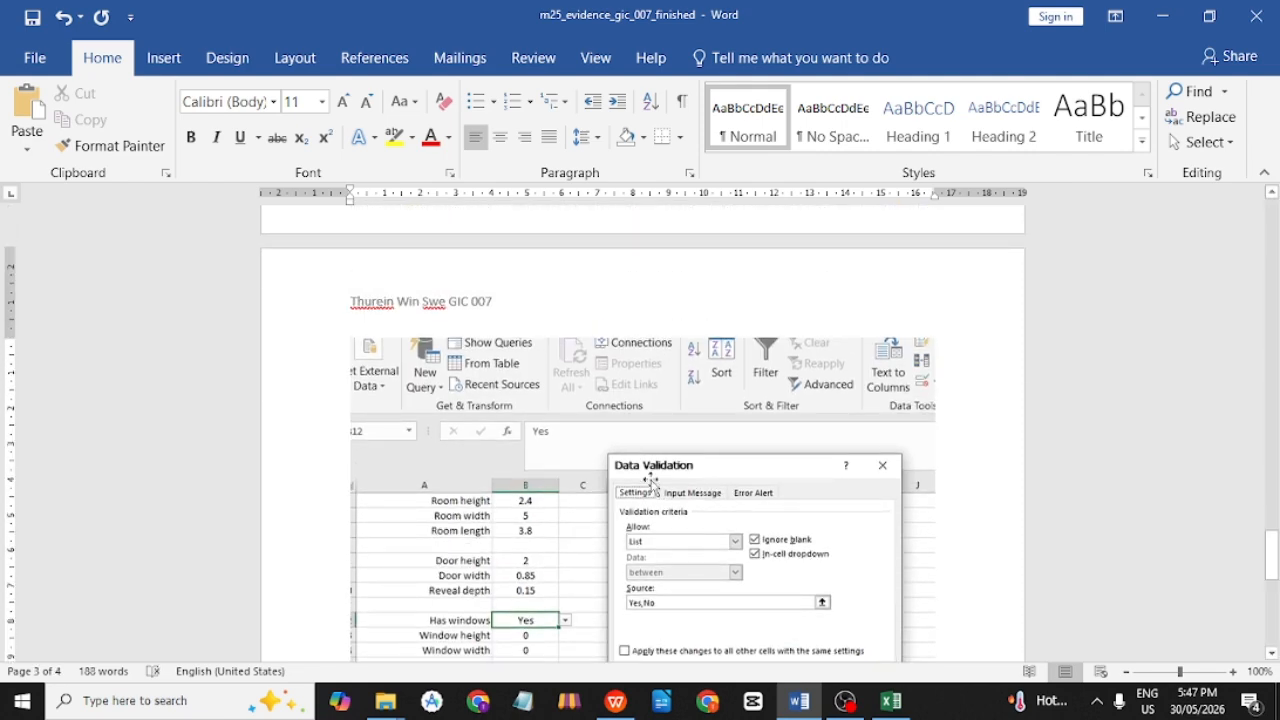
scroll(794, 517, down, 2)
scroll(686, 491, down, 1)
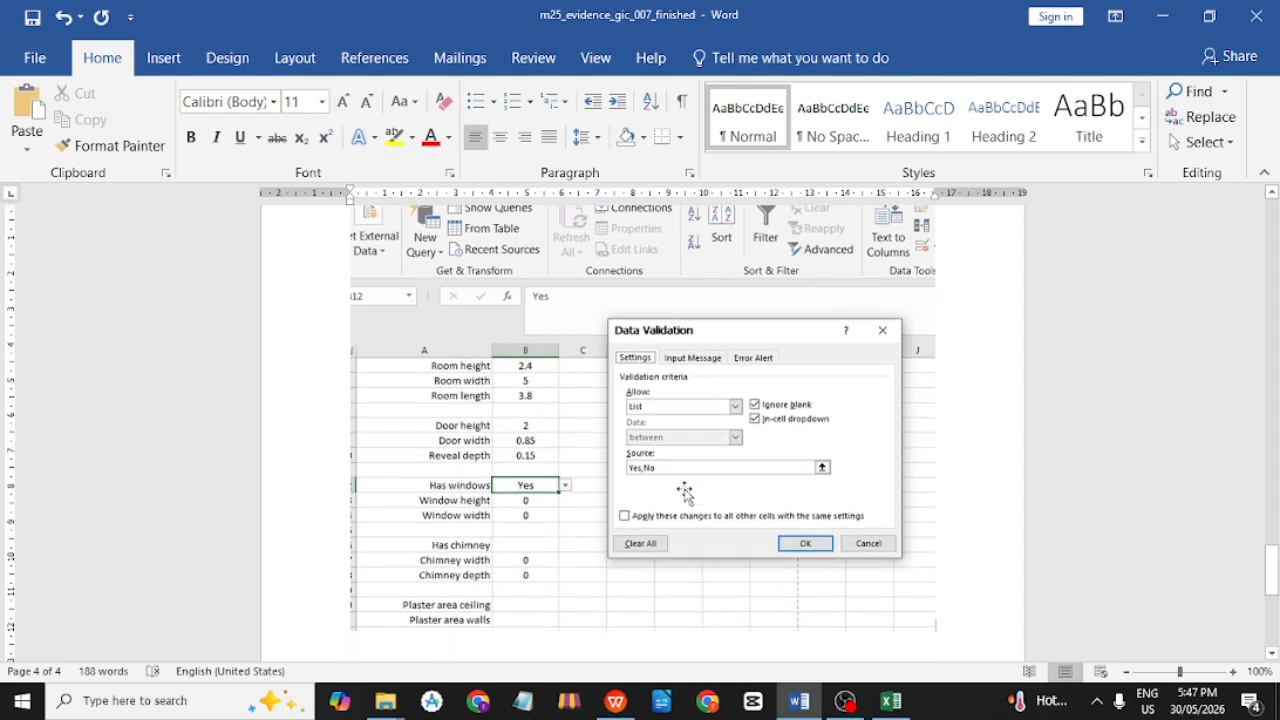
scroll(685, 491, up, 1)
click(669, 483)
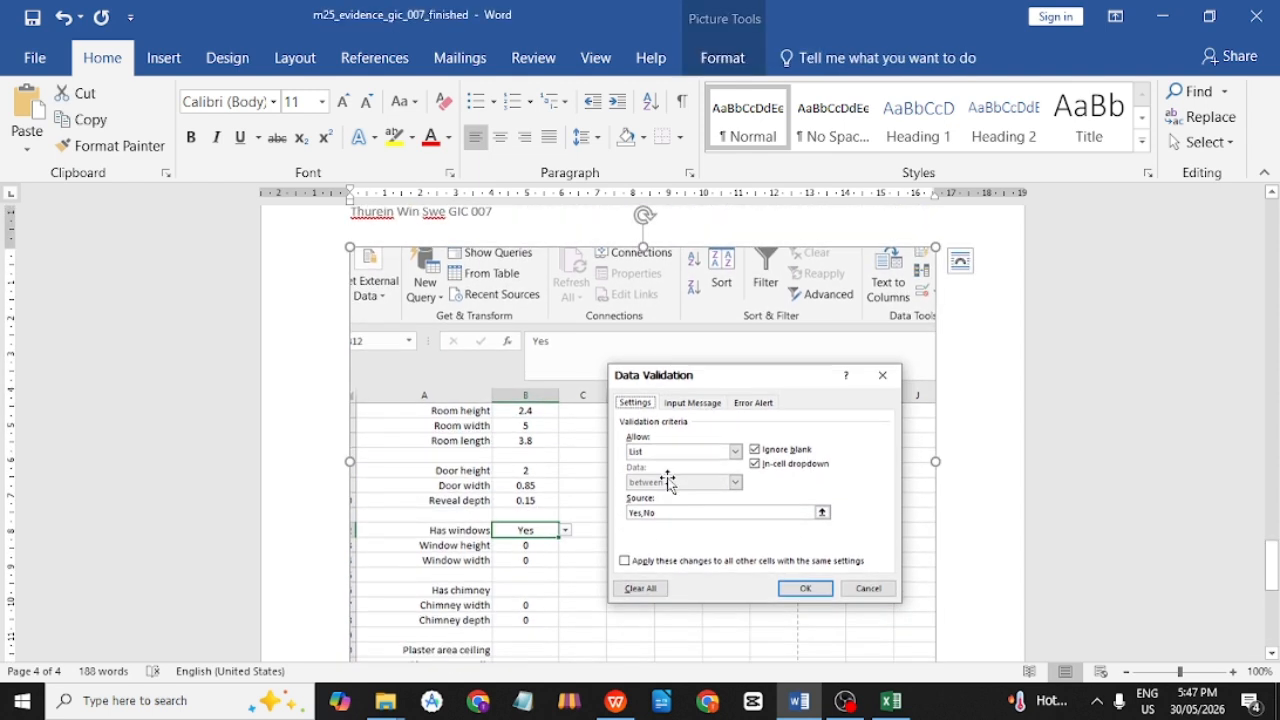
scroll(722, 507, down, 1)
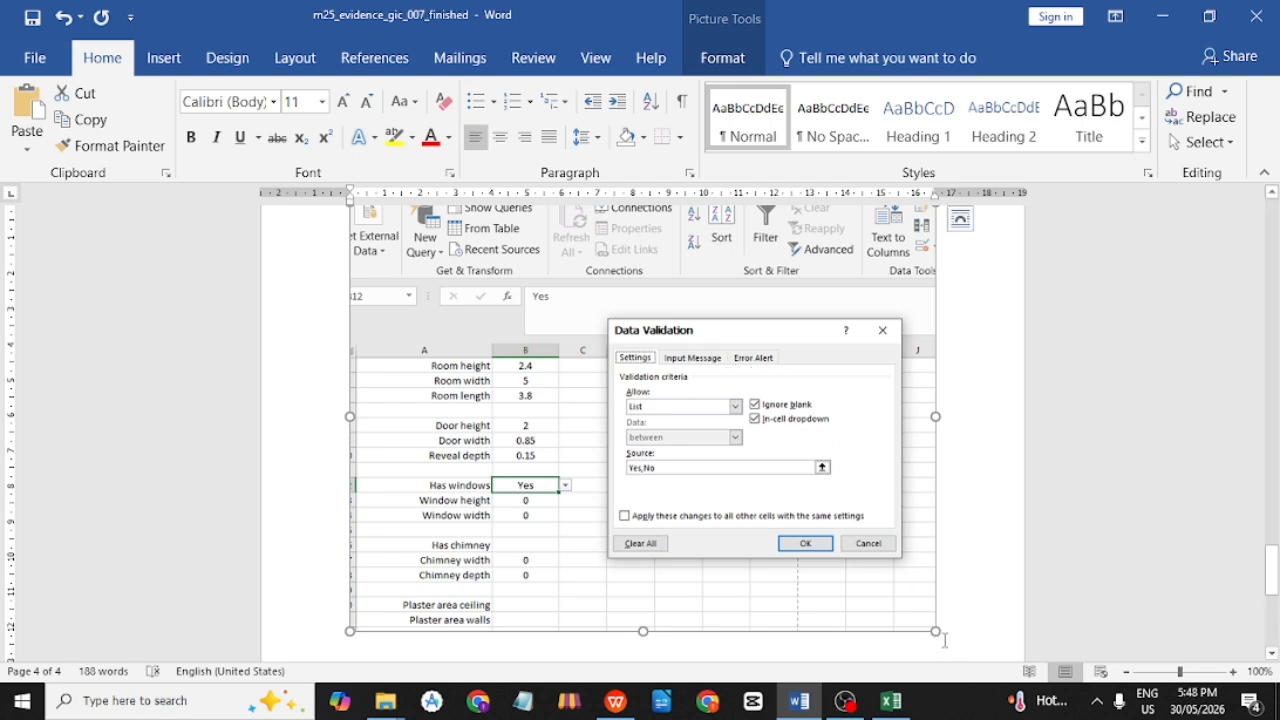
drag(935, 630, 543, 280)
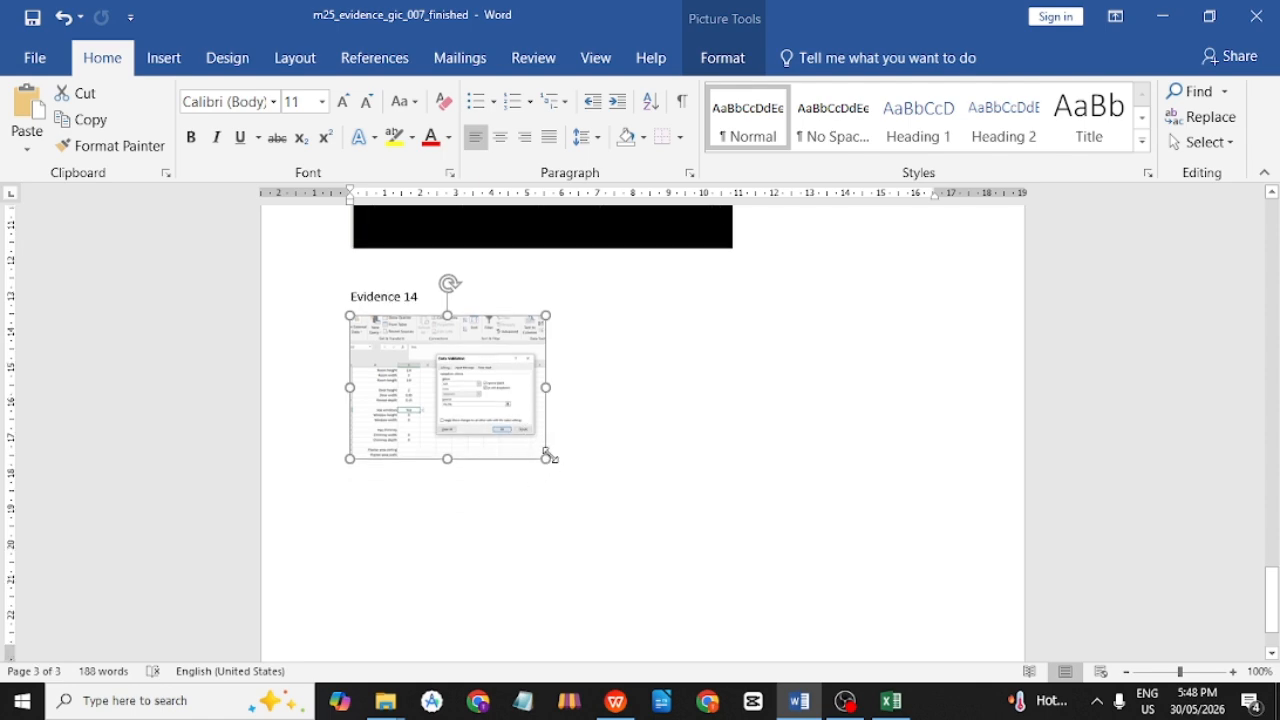
Snip B12's Error Alert settings with Stop style and 'Invalid Input' title.
key(alt+Tab)
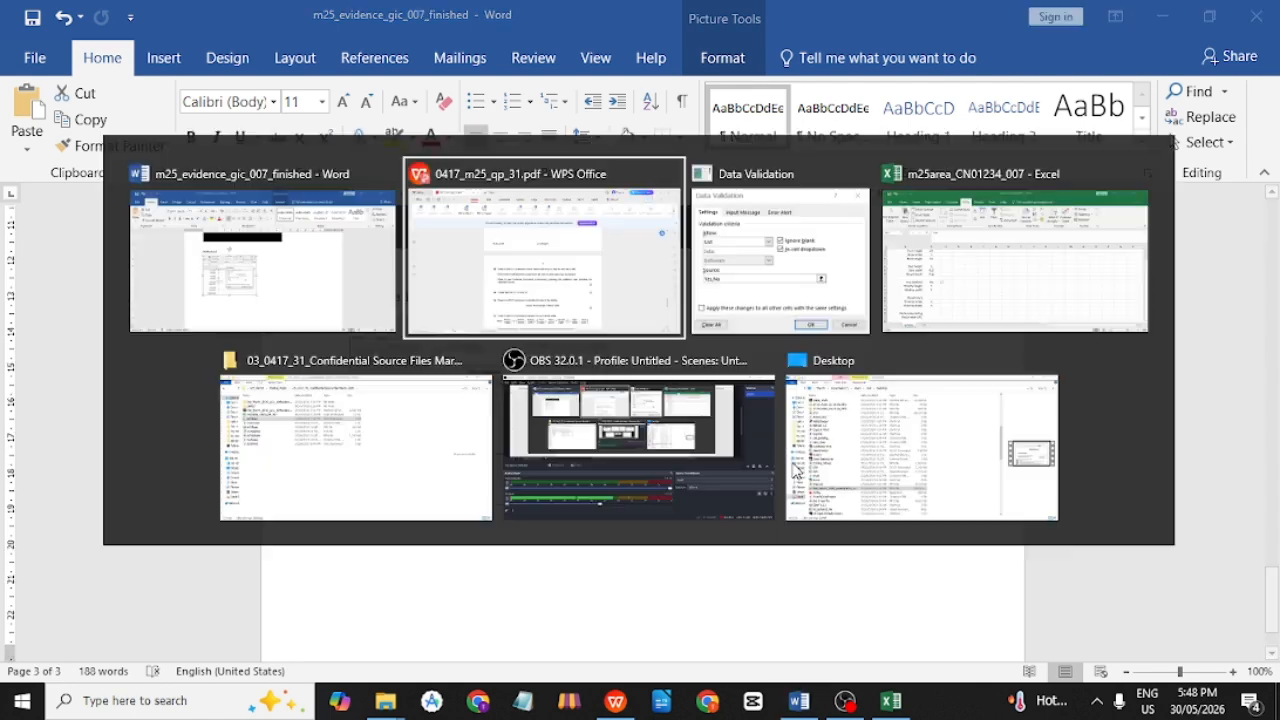
key(alt+Tab)
key(Tab)
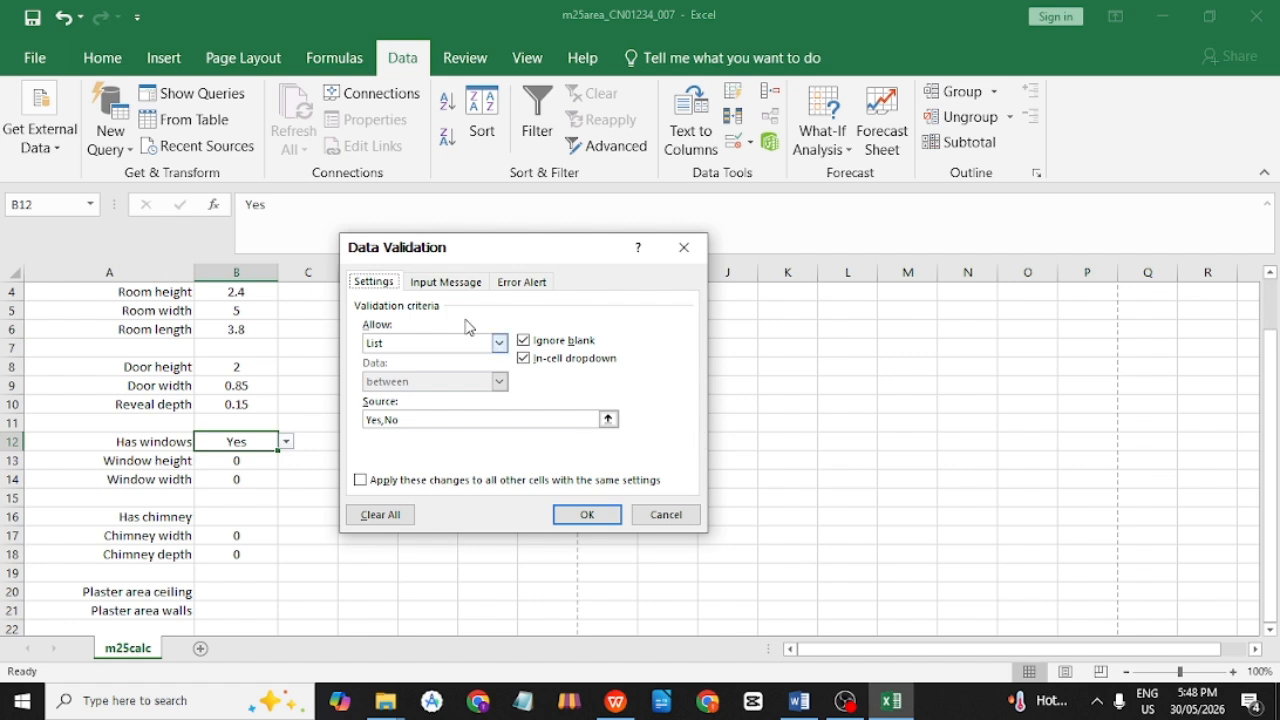
click(523, 283)
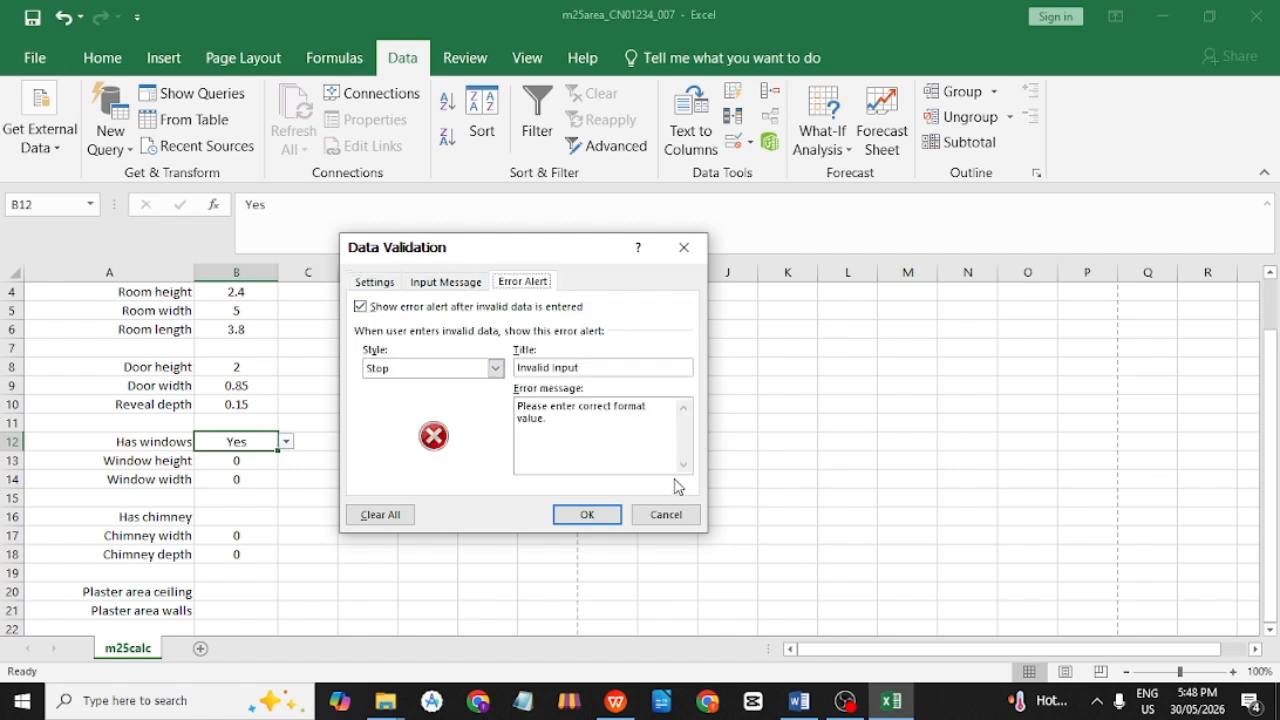
key(super+shift+s)
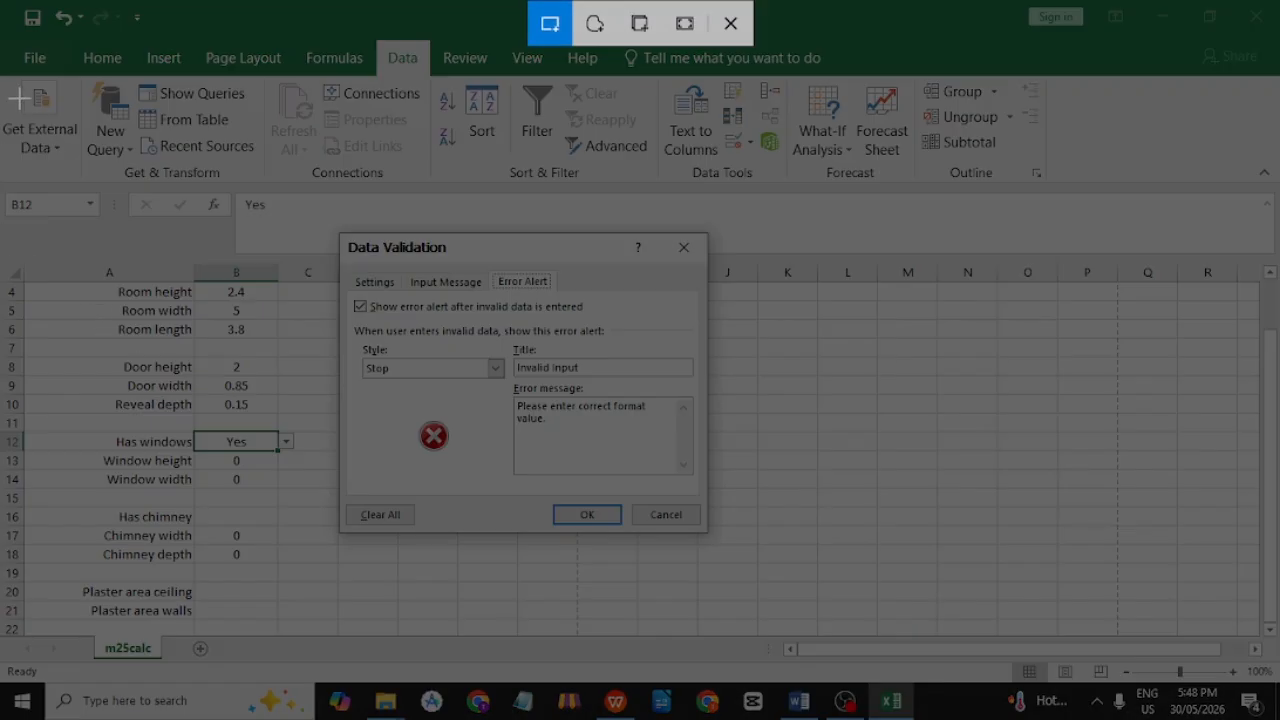
mouse_move(6, 84)
mouse_down()
mouse_move(362, 468)
mouse_move(808, 656)
mouse_up()
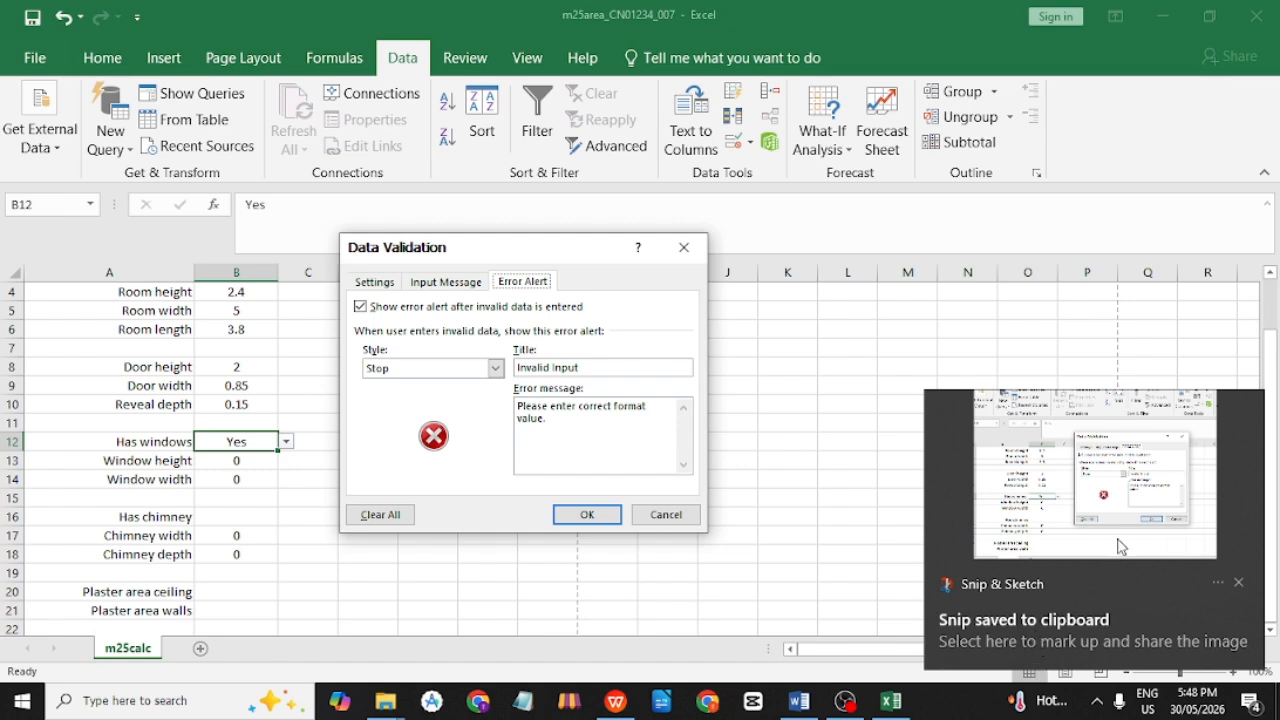
key(alt+Tab)
key(alt+Tab)
key(alt+Tab)
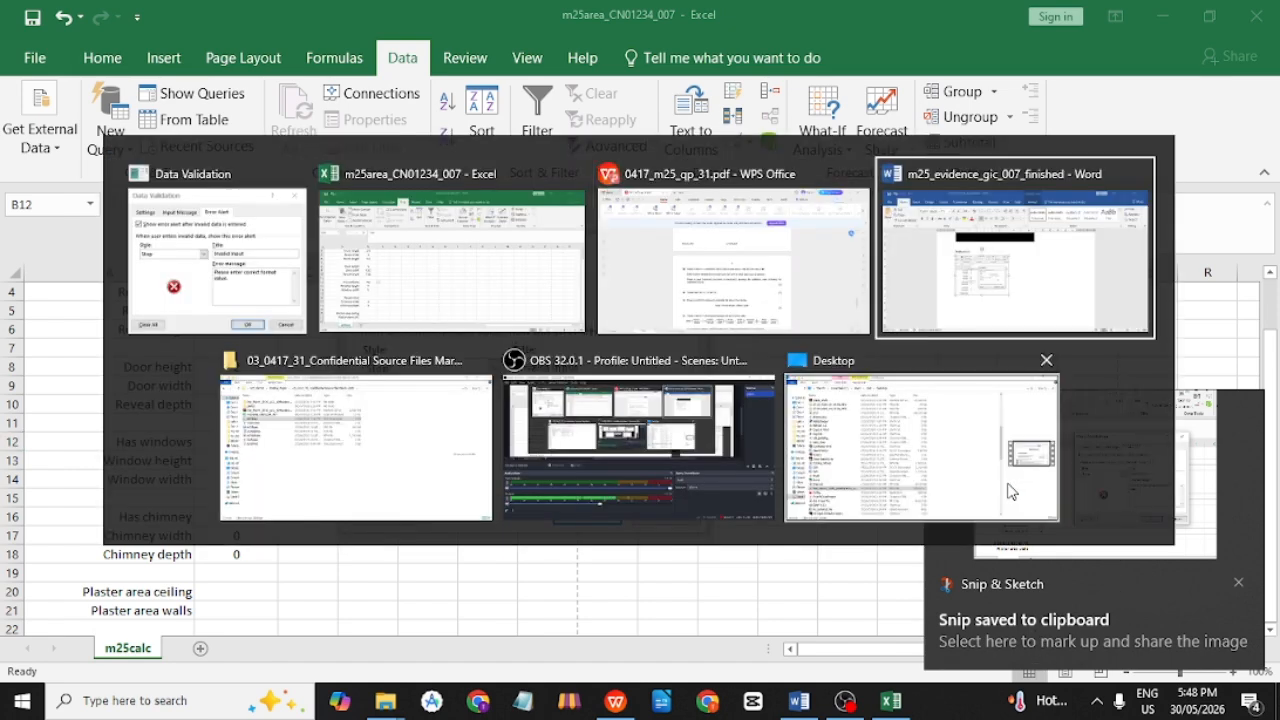
Paste the Error Alert screenshot into the Word evidence document.
click(650, 511)
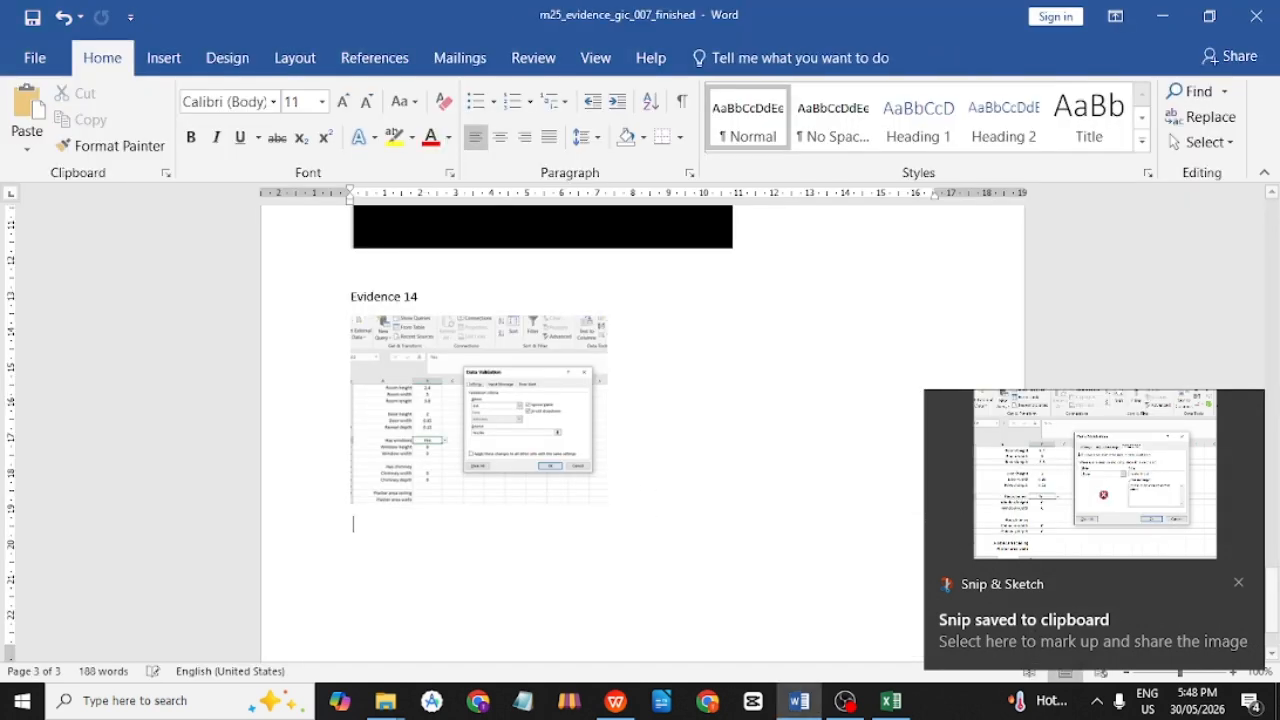
key(ctrl+v)
scroll(660, 515, up, 4)
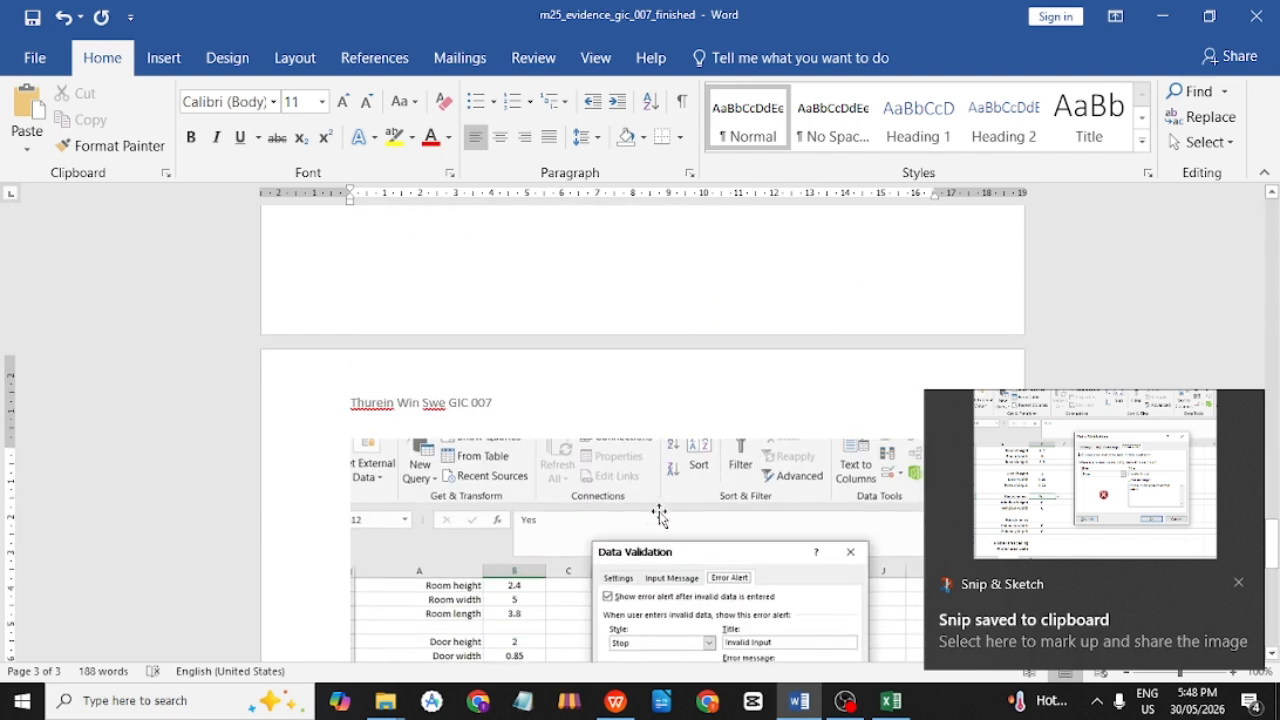
scroll(660, 515, down, 3)
click(660, 515)
scroll(735, 445, down, 4)
scroll(735, 445, down, 3)
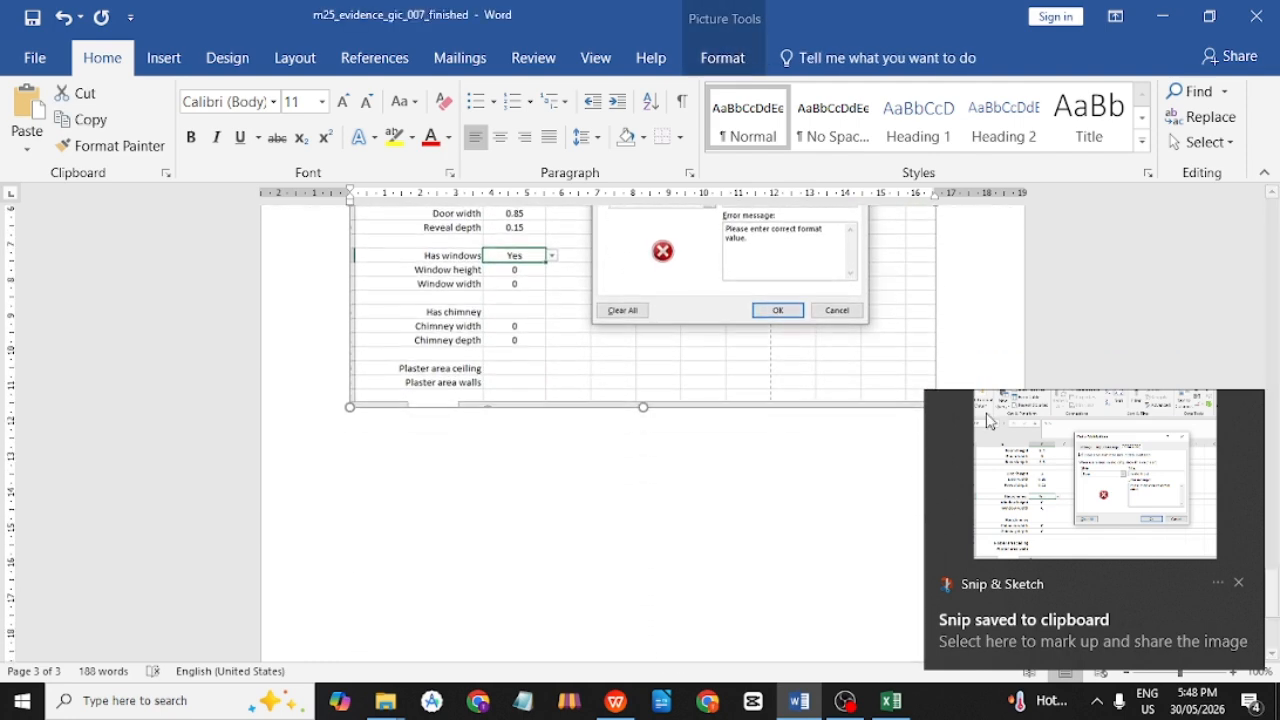
Shrink the pasted Error Alert screenshot to a compact size on page 4.
click(1238, 584)
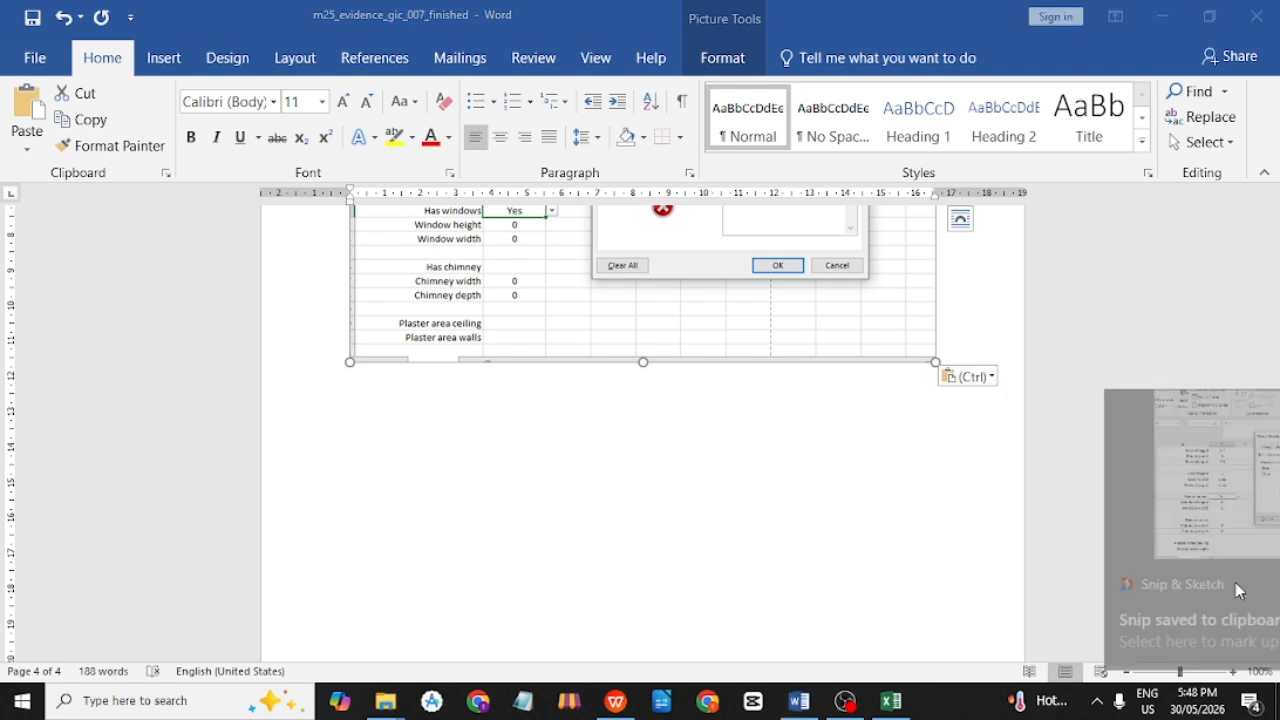
mouse_move(936, 363)
mouse_down()
mouse_move(875, 323)
mouse_move(637, 230)
mouse_up()
scroll(690, 400, up, 9)
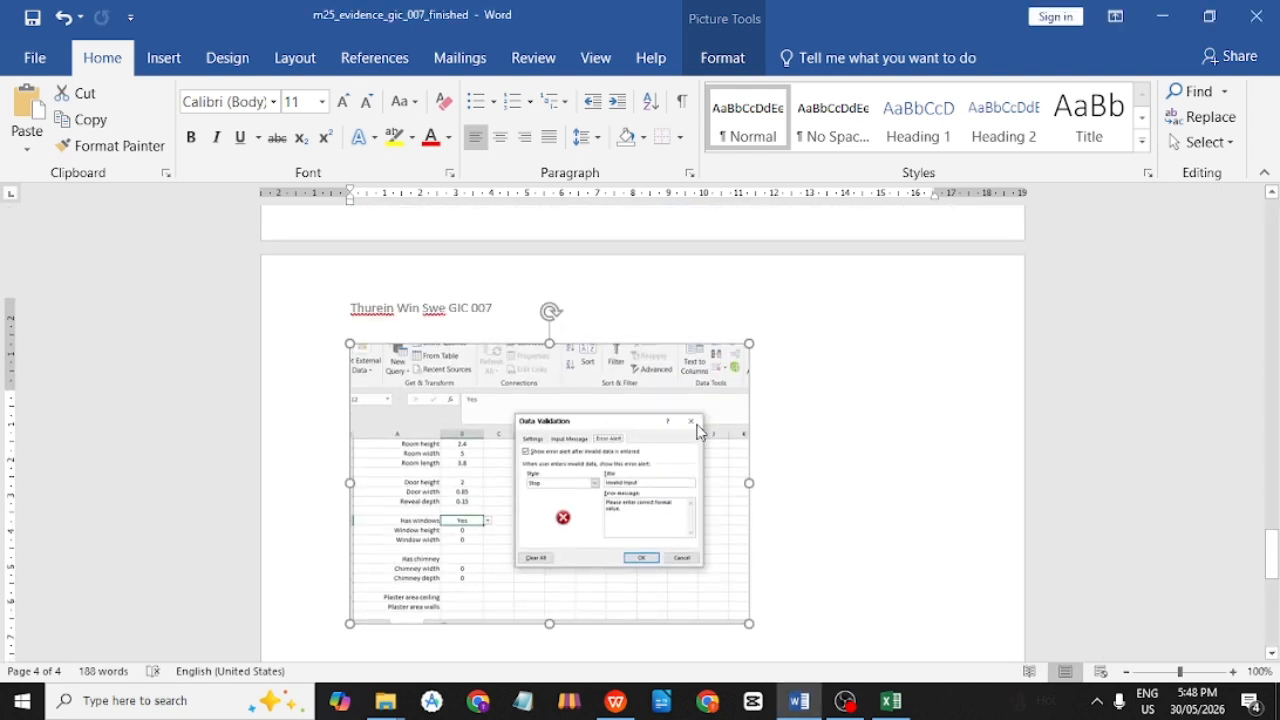
scroll(697, 425, down, 5)
scroll(697, 427, up, 8)
scroll(697, 427, down, 3)
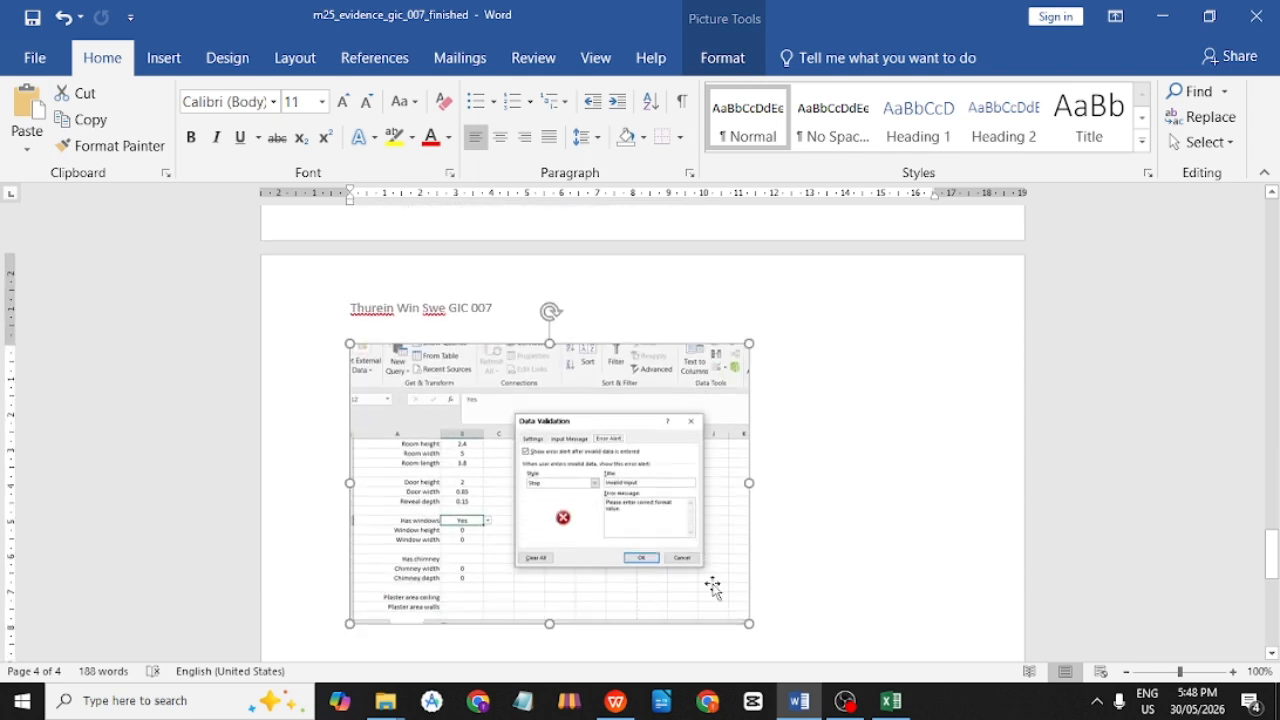
drag(749, 620, 606, 521)
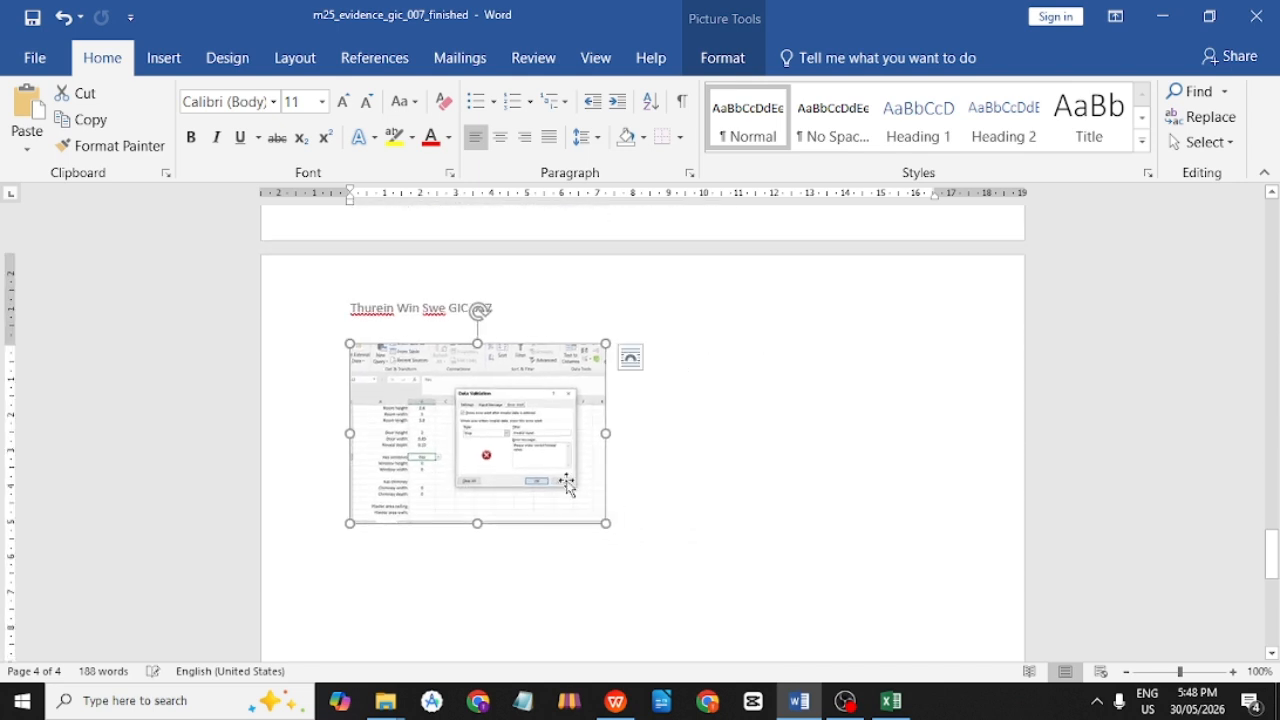
click(748, 503)
key(alt+Tab)
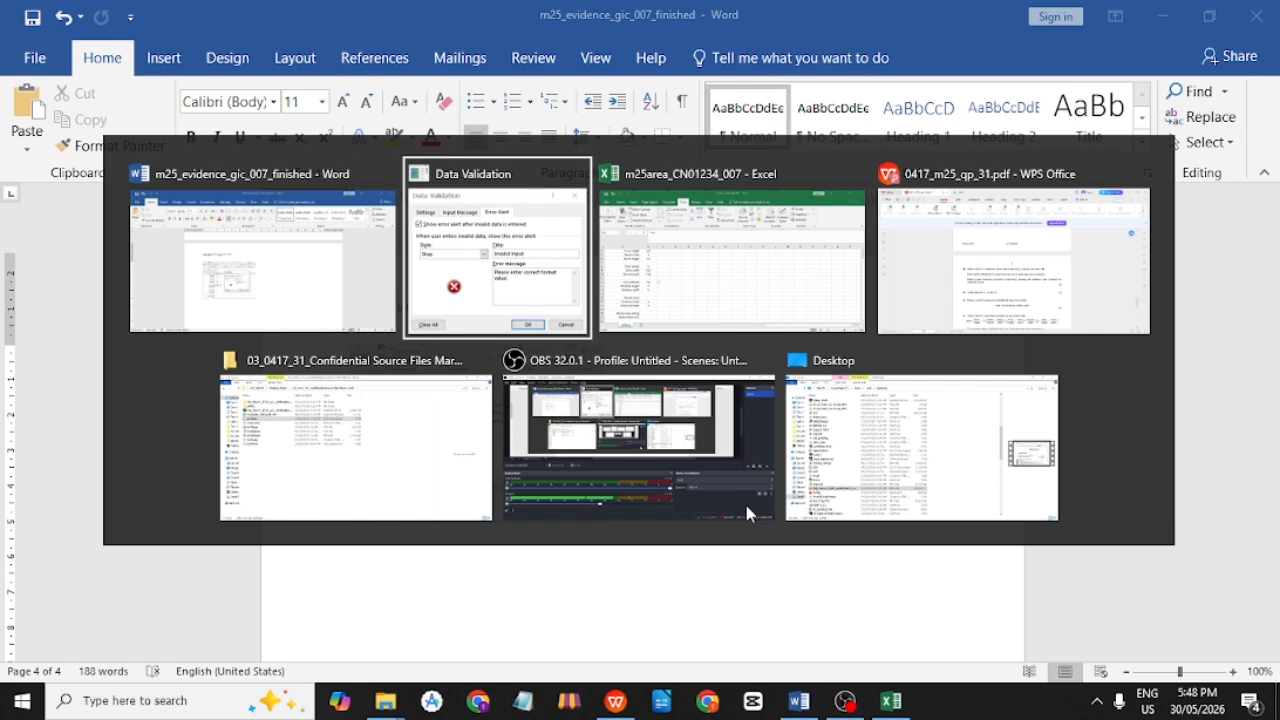
Highlight question 14, then the line 'Delete rows 16, 17, 18 and 19' in the question paper.
key(alt+Tab)
key(alt+Tab)
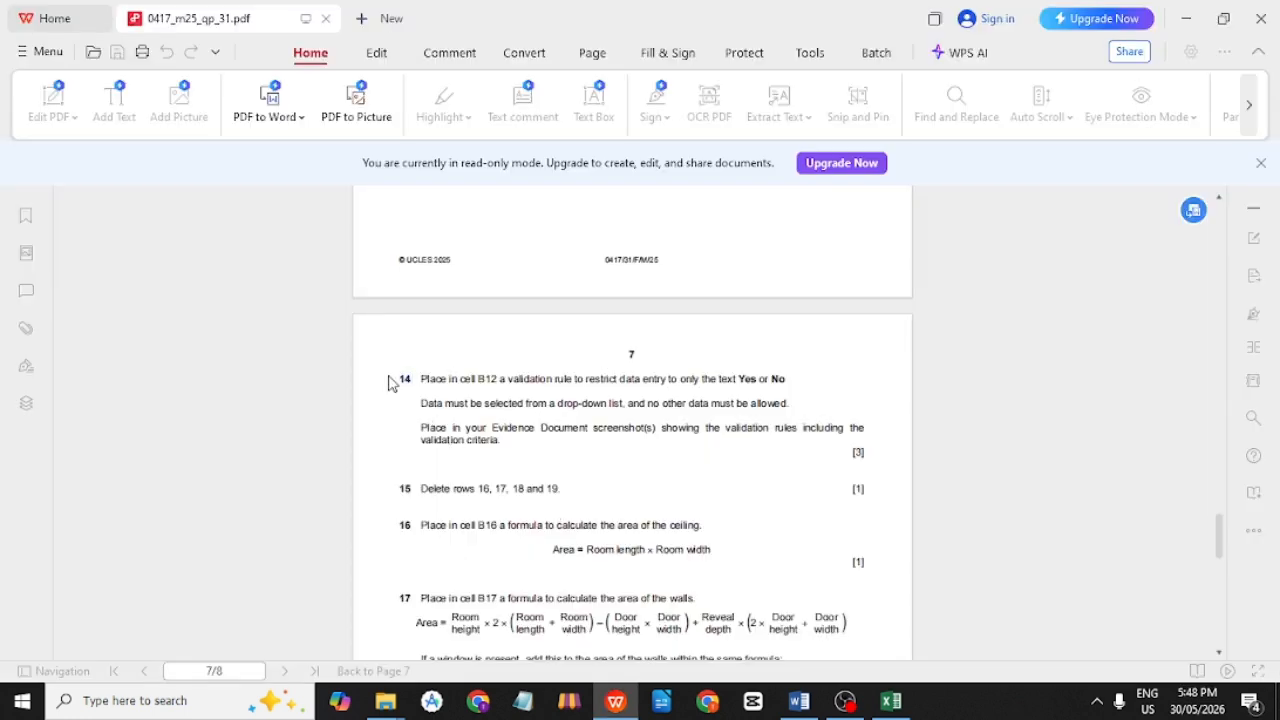
drag(389, 377, 578, 462)
click(735, 484)
scroll(733, 490, down, 2)
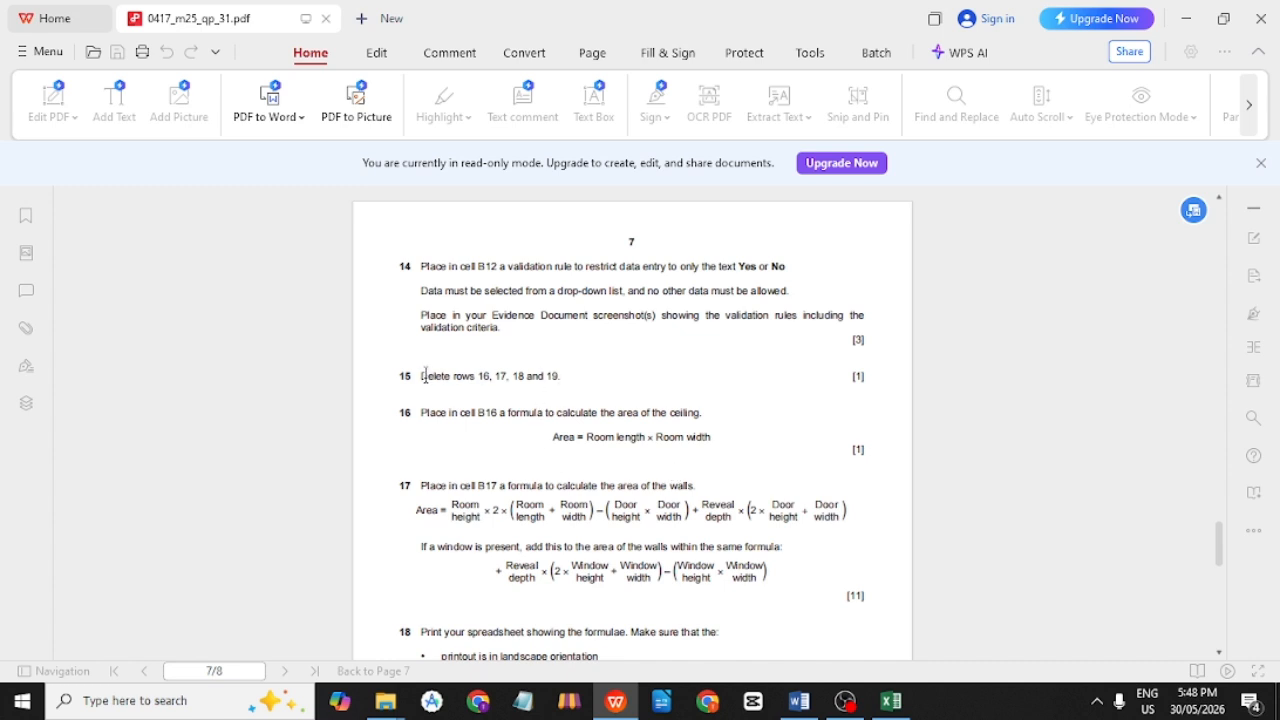
drag(419, 376, 476, 376)
click(611, 384)
key(alt+Tab)
key(alt+Tab)
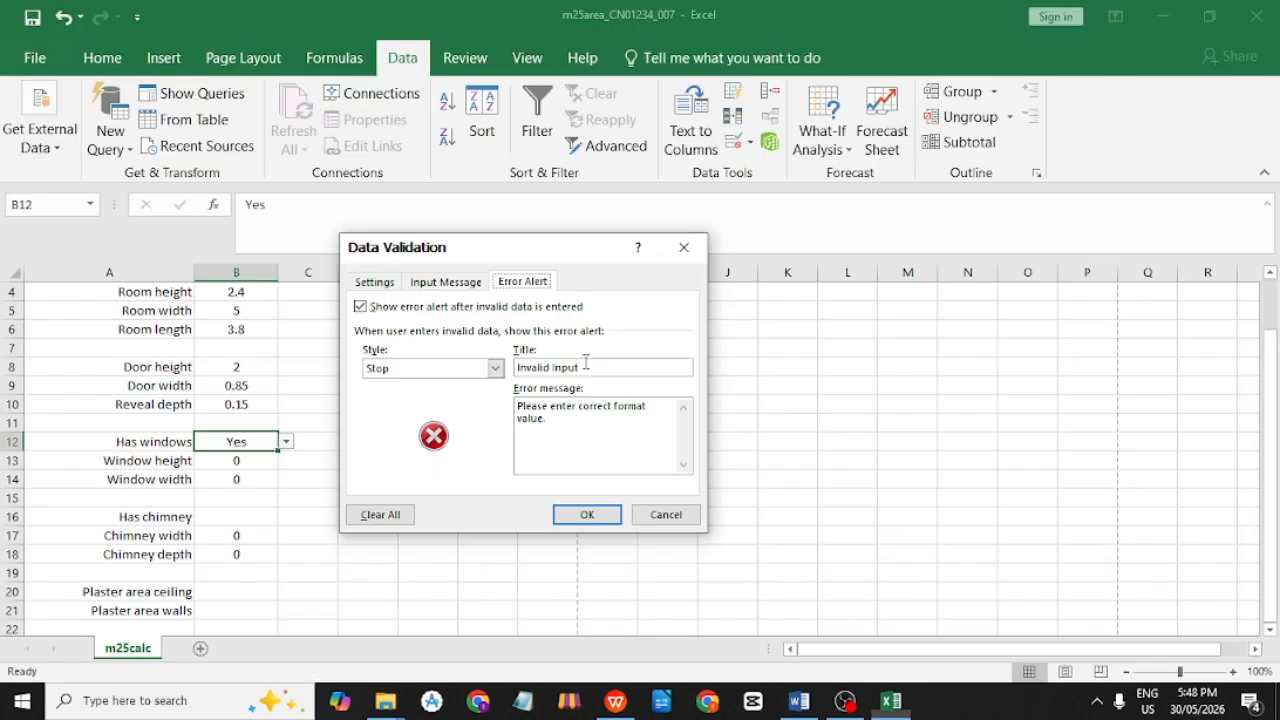
Close Data Validation and select the chimney cells A16:C19.
click(695, 245)
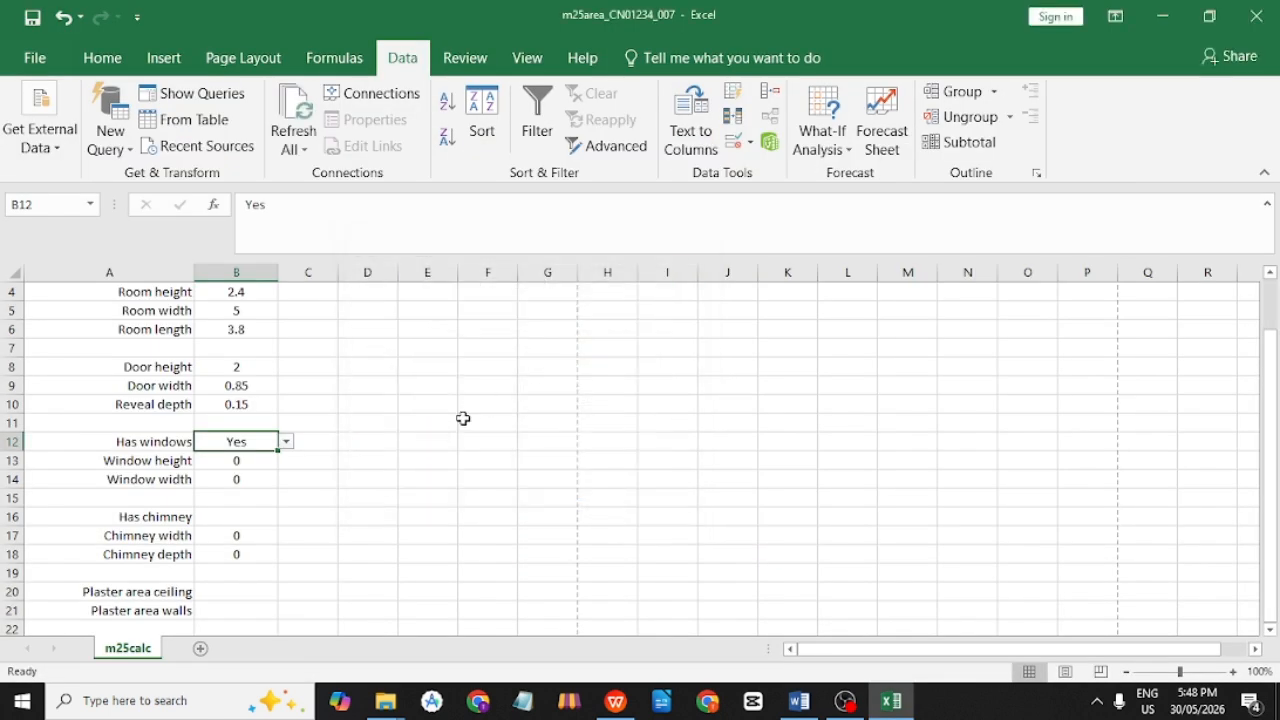
click(427, 441)
scroll(155, 450, down, 2)
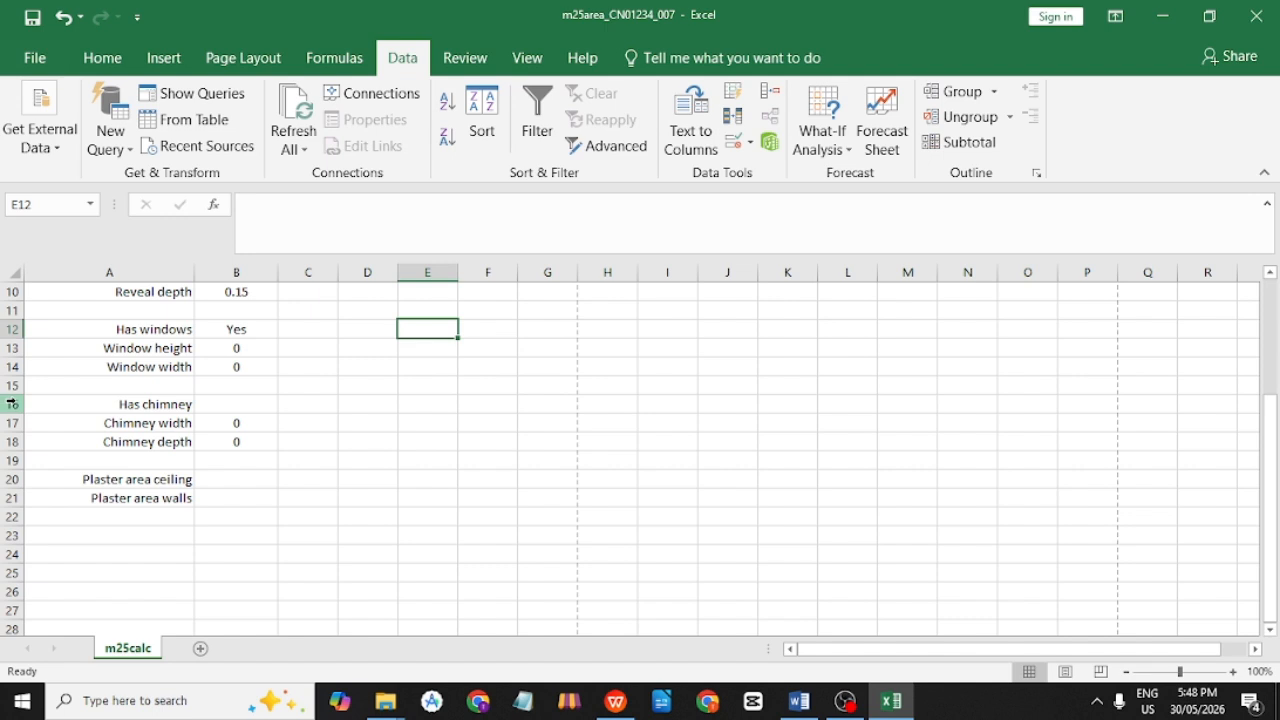
drag(12, 404, 14, 423)
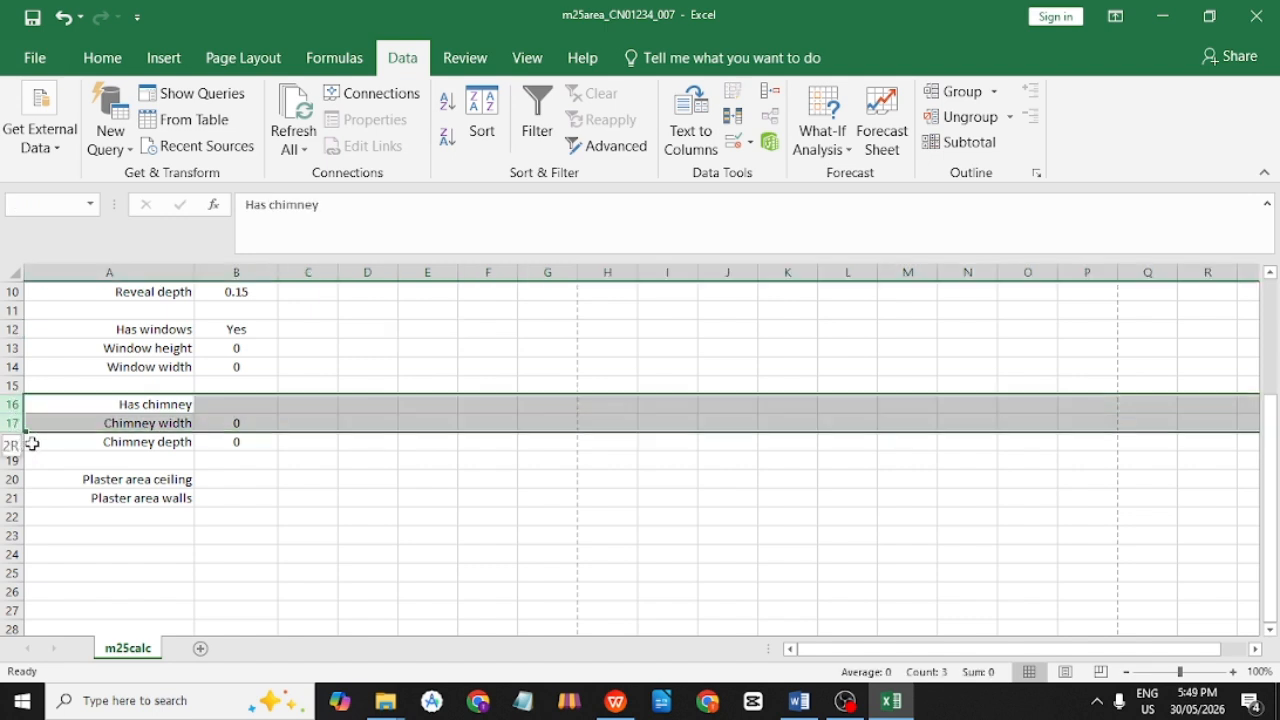
shift+click(32, 444)
shift+click(34, 458)
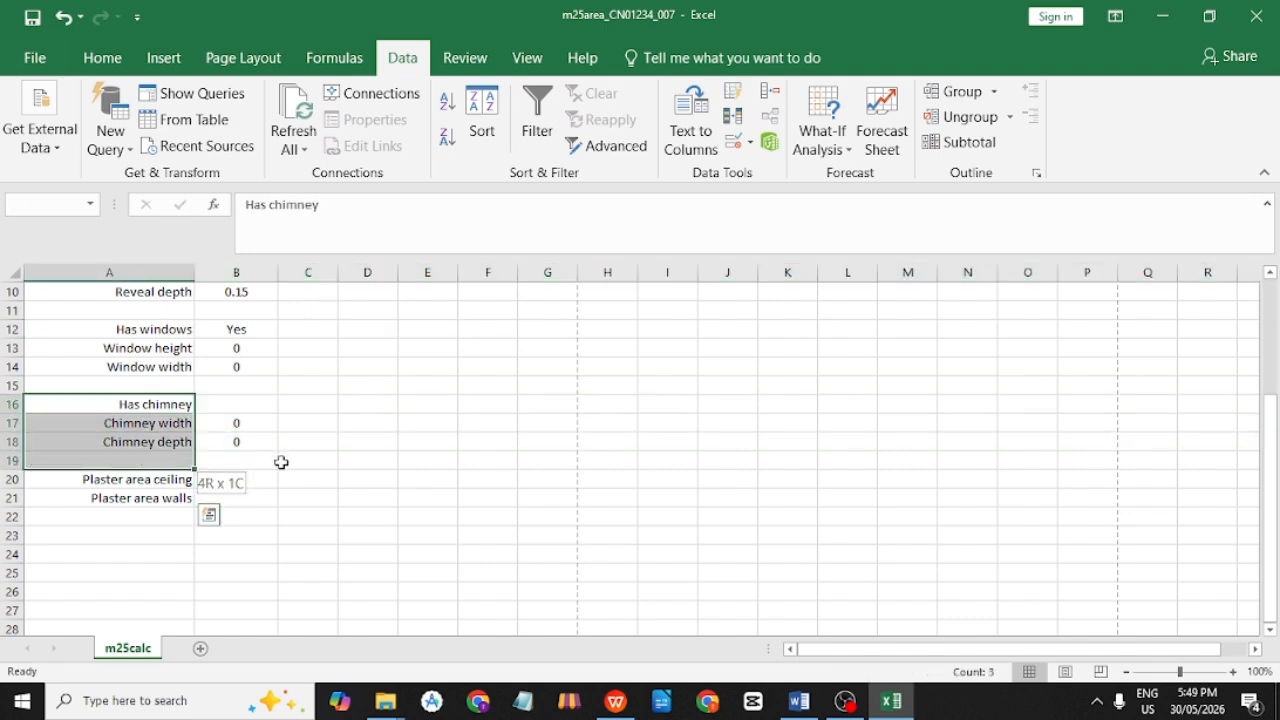
drag(281, 462, 330, 452)
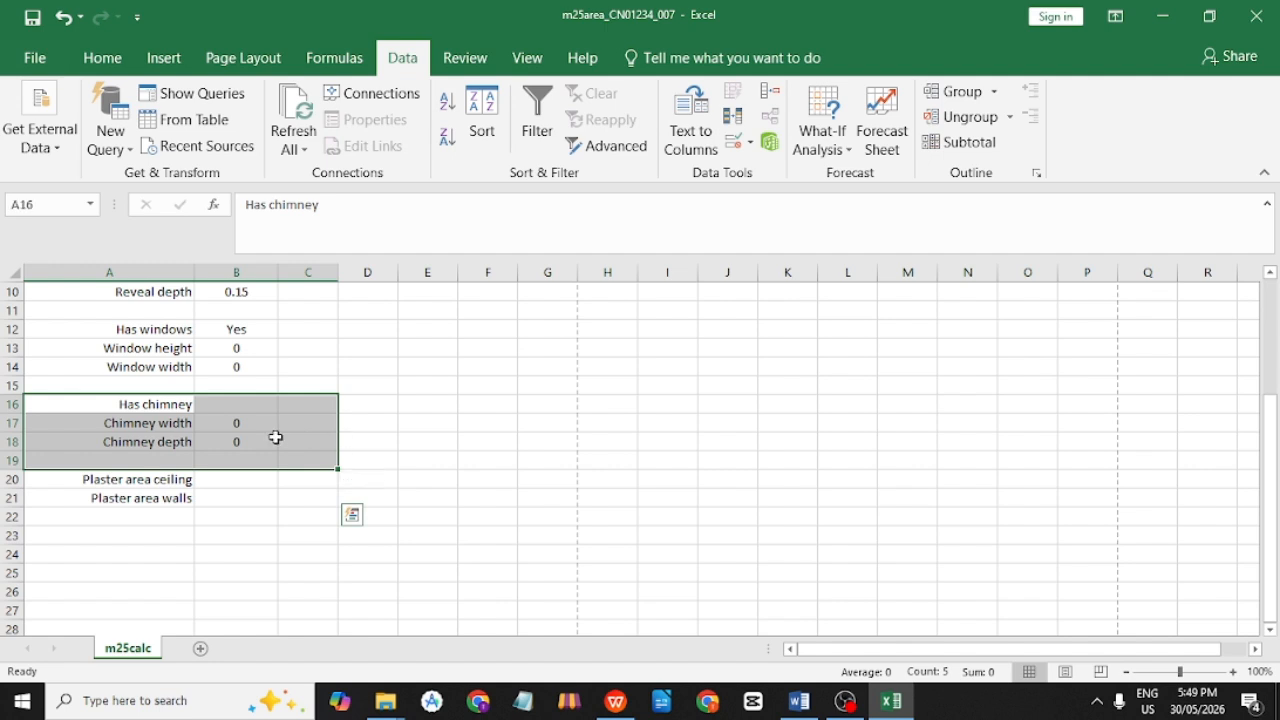
Delete A16:C19 with Shift cells up, moving the Plaster area rows to 16–17.
right_click(89, 420)
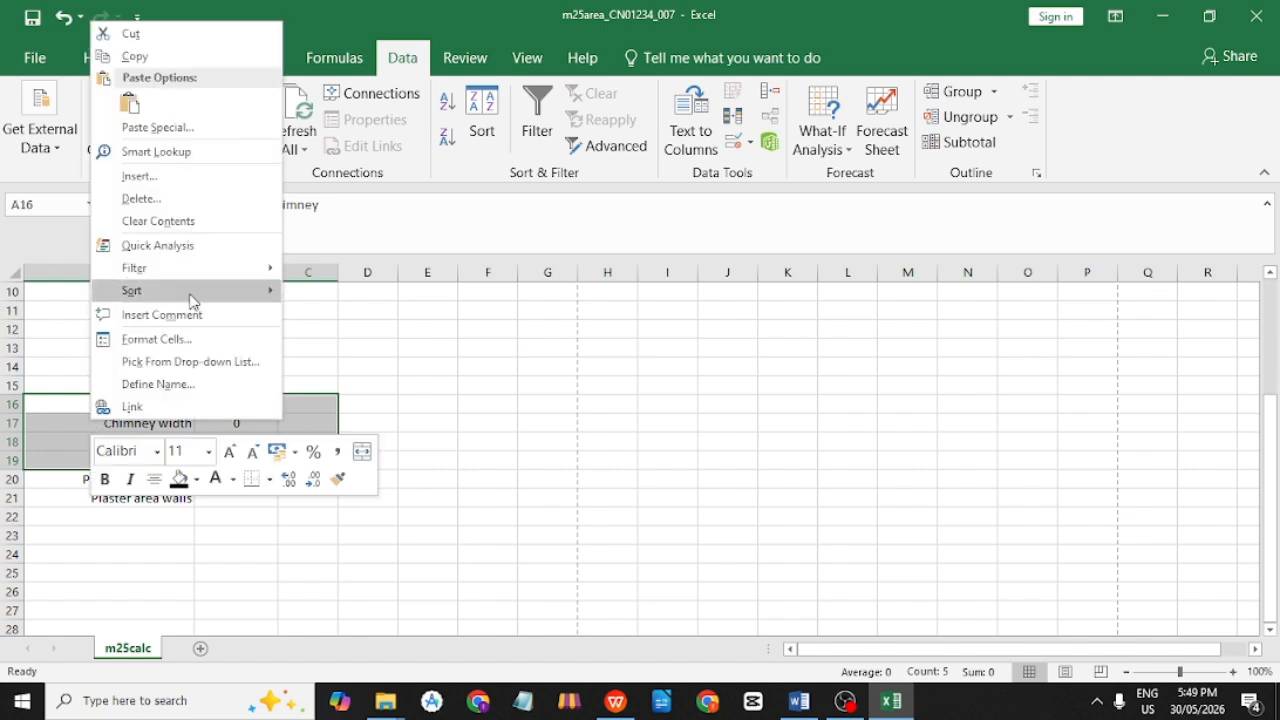
click(218, 198)
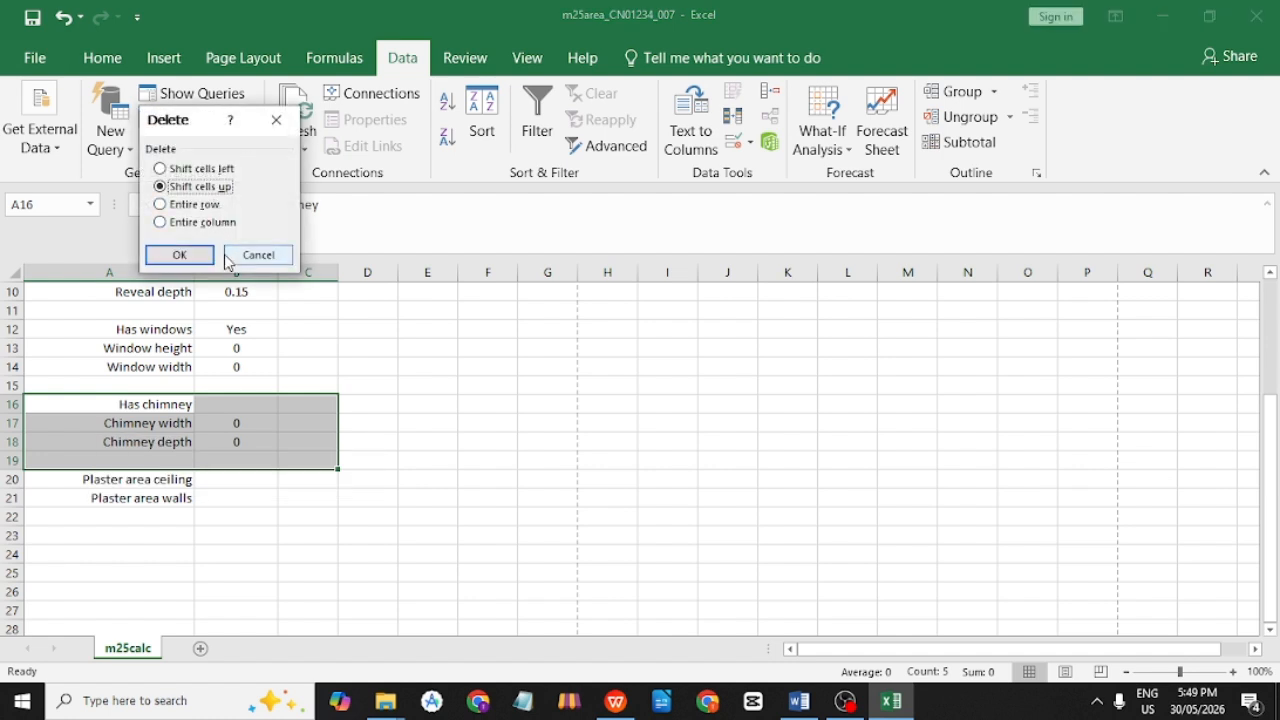
click(208, 258)
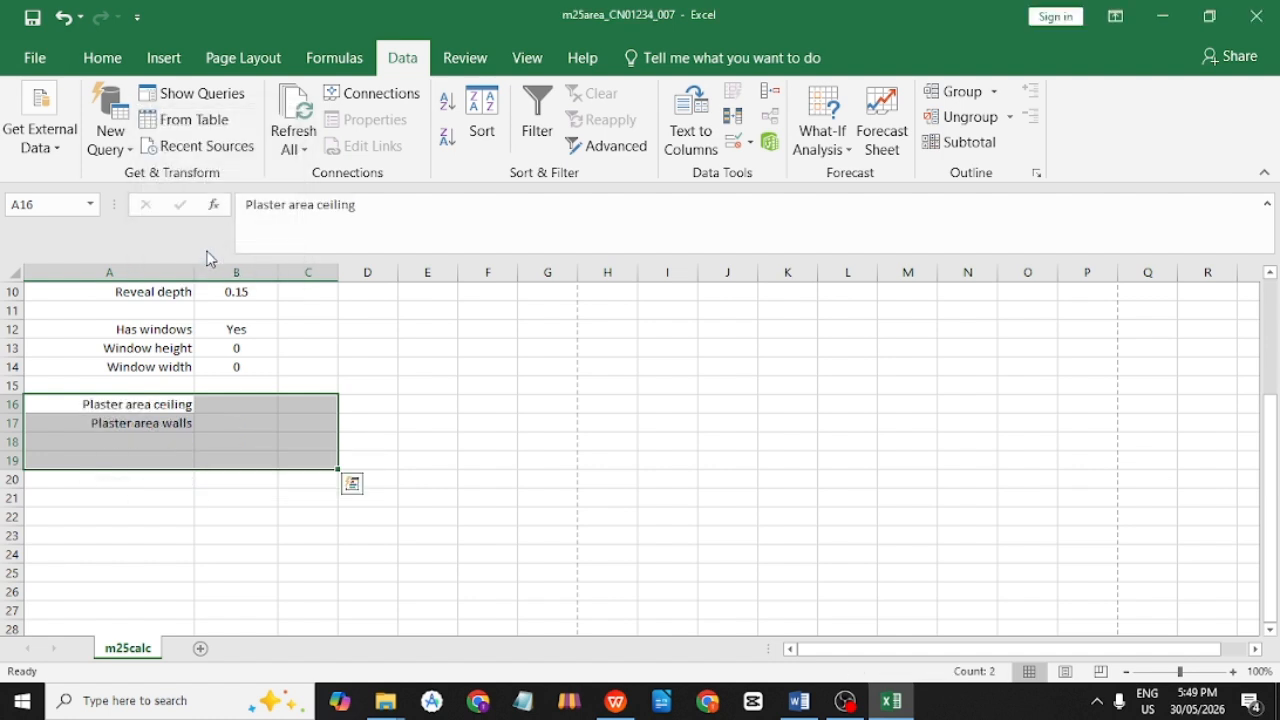
click(350, 368)
scroll(260, 466, up, 3)
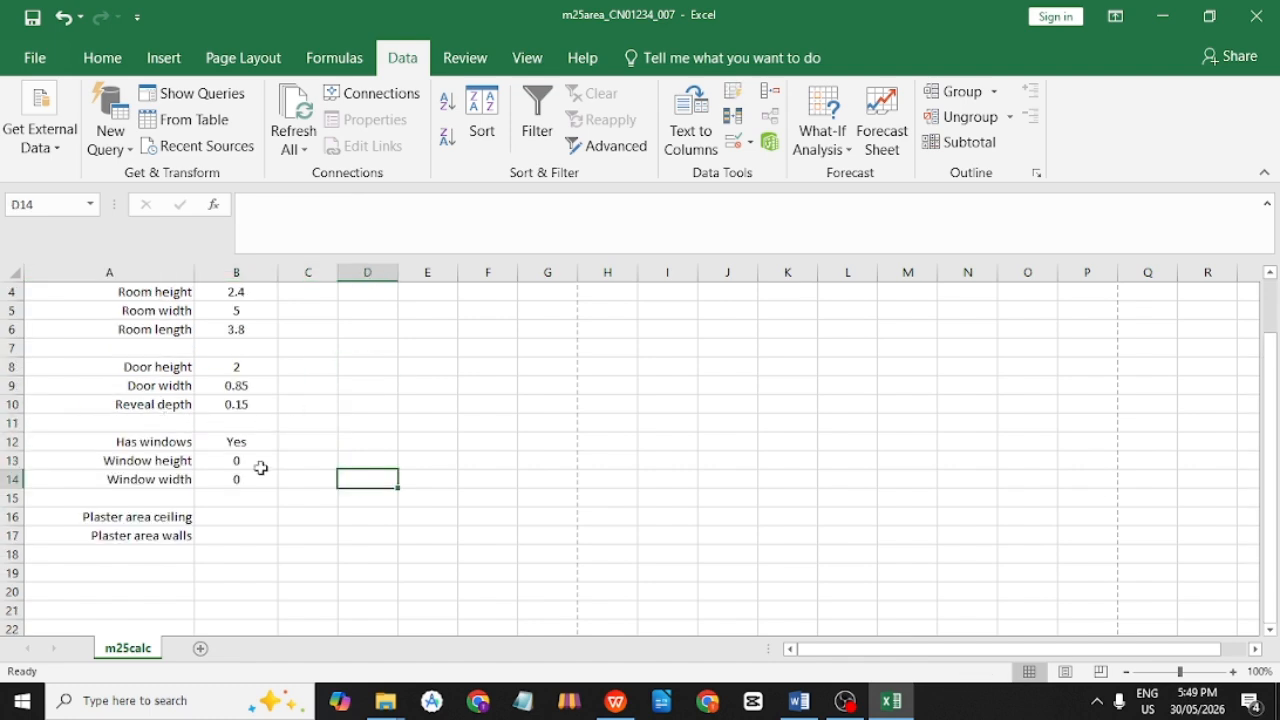
scroll(266, 474, down, 3)
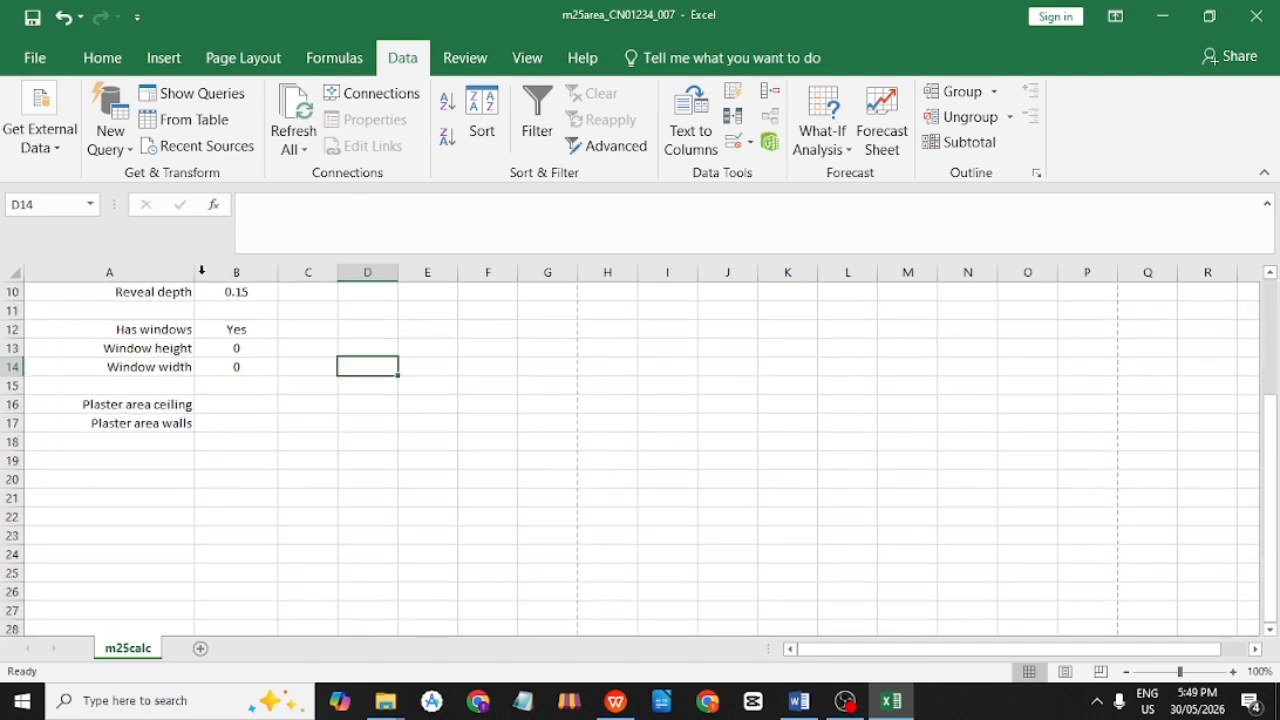
click(152, 410)
scroll(300, 430, up, 2)
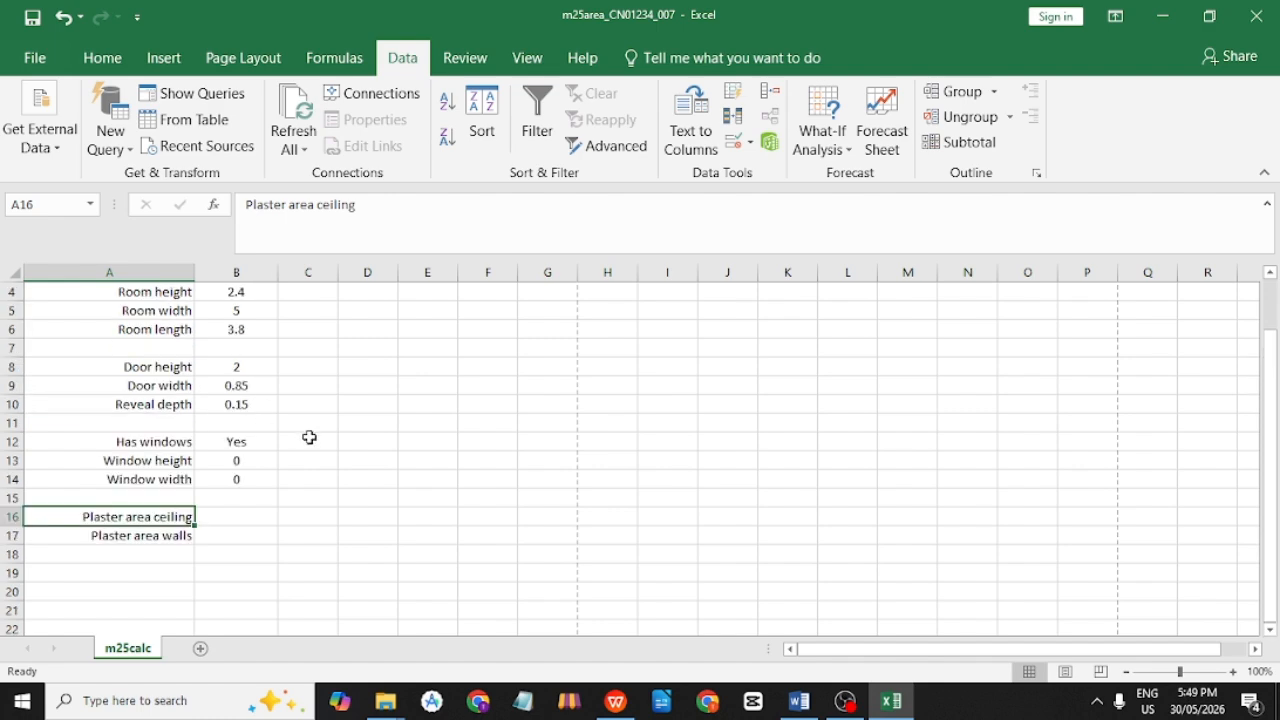
key(alt+Tab)
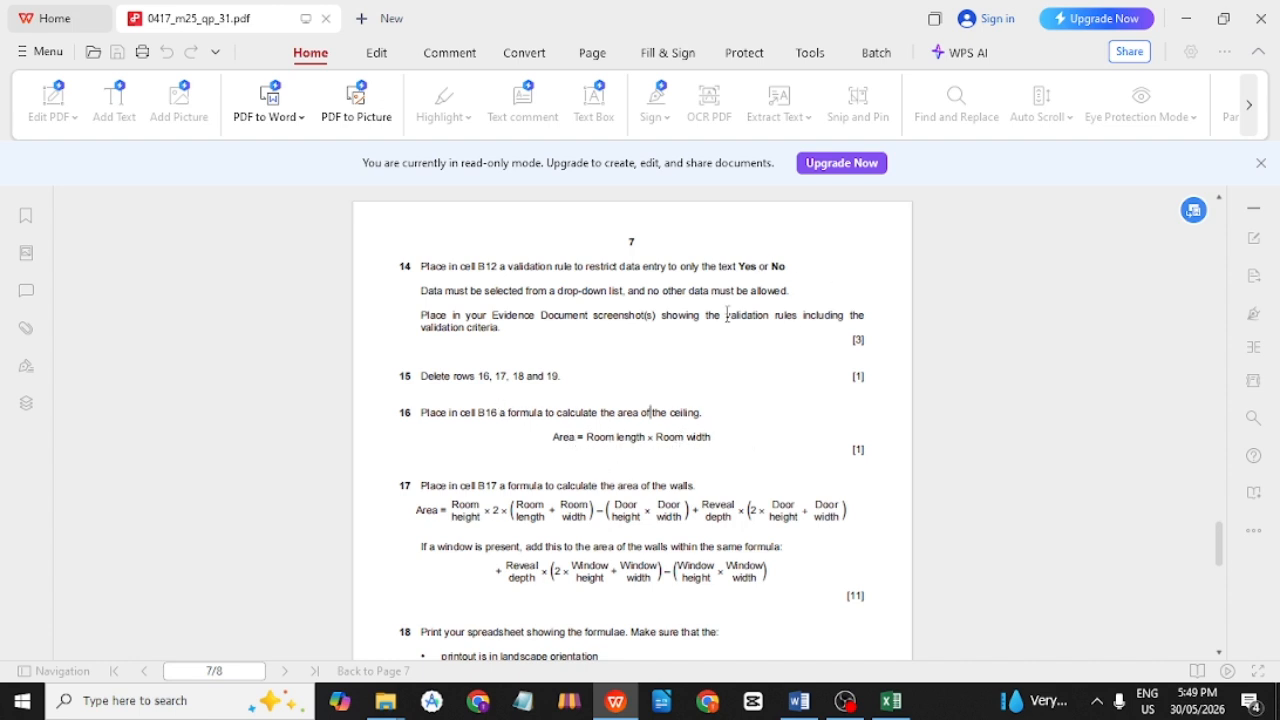
Restore the question paper window and position the m25calc spreadsheet beside it.
click(1224, 20)
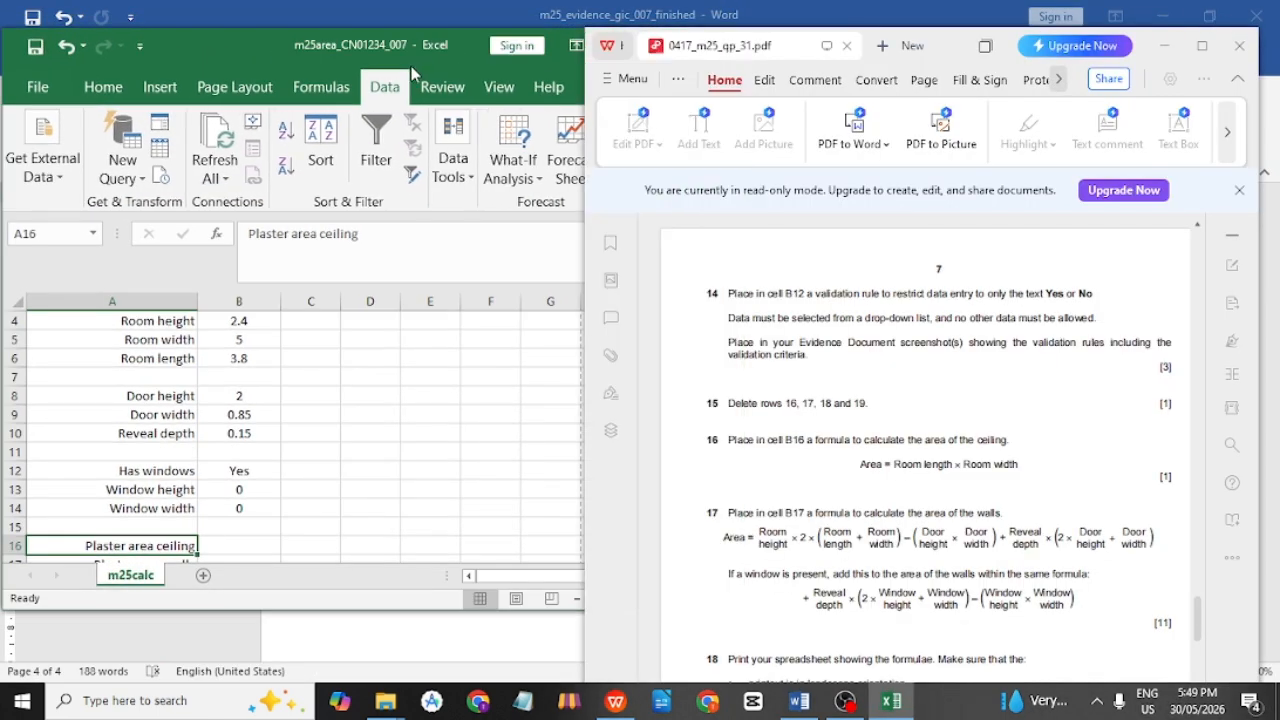
drag(447, 44, 430, 49)
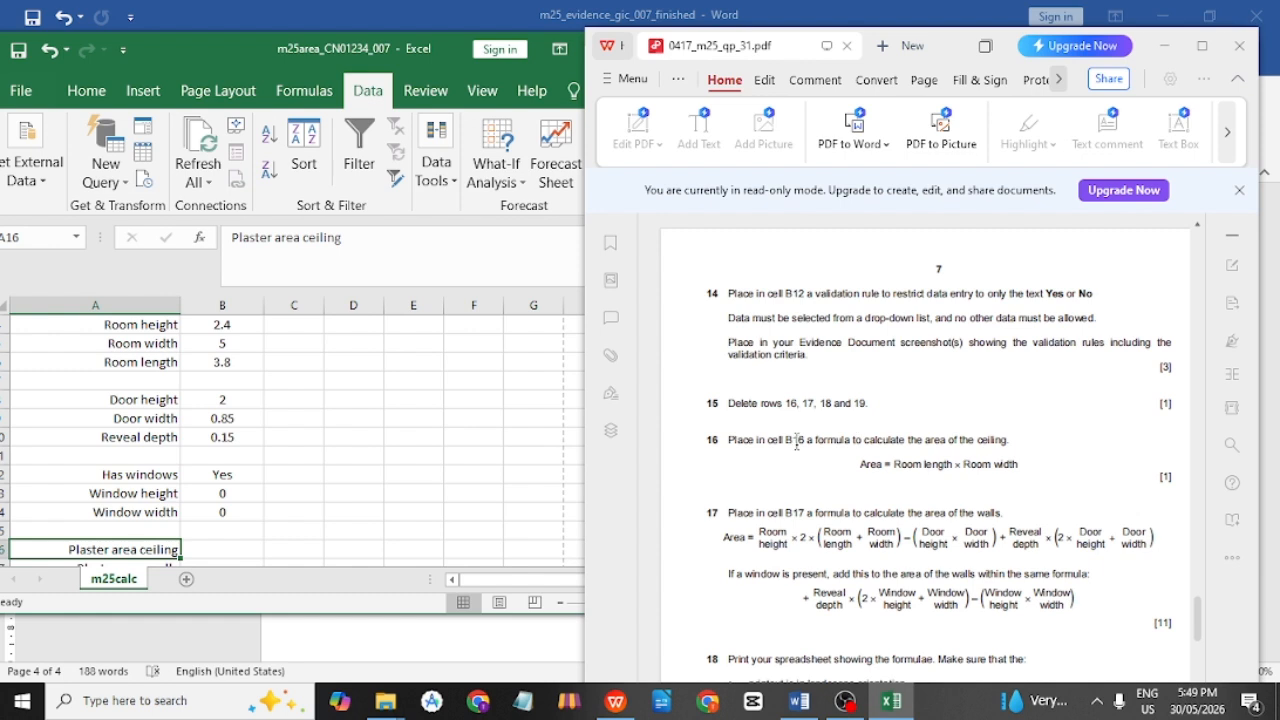
click(243, 455)
scroll(200, 391, down, 2)
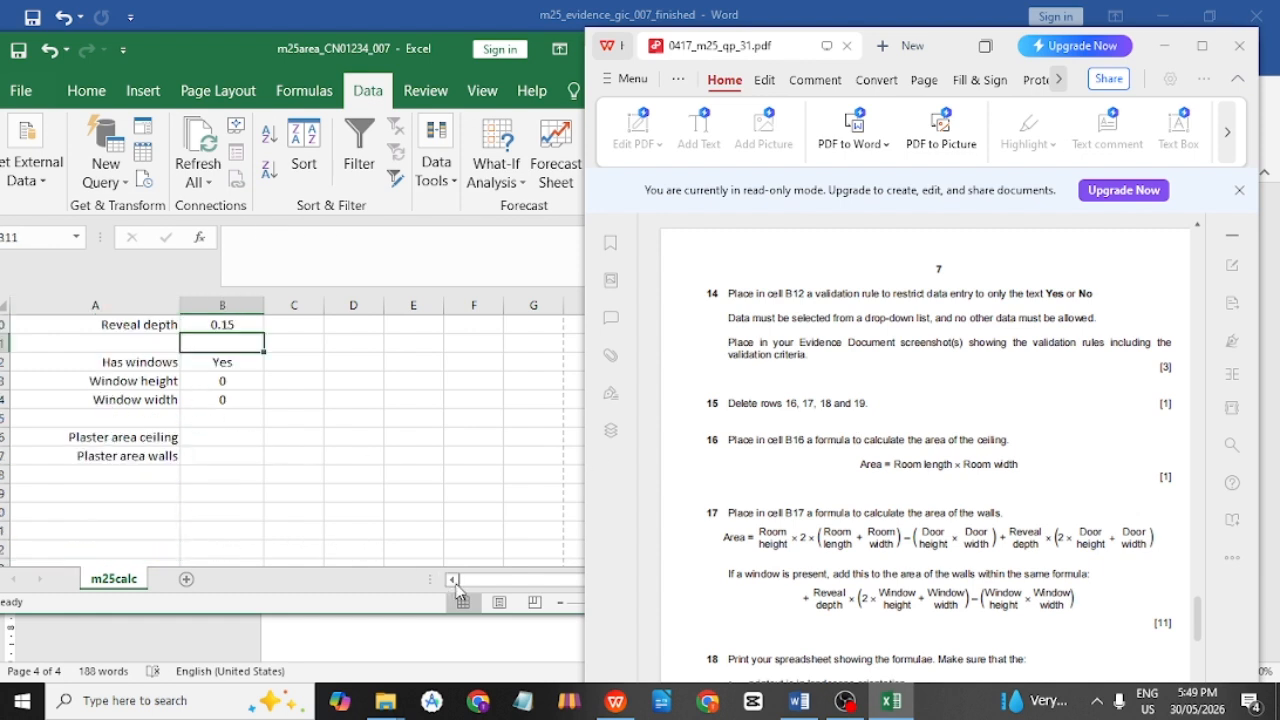
drag(252, 50, 320, 62)
Enter the ceiling-area formula =B6*B5 in B16, accepting Excel's suggested correction.
double_click(287, 448)
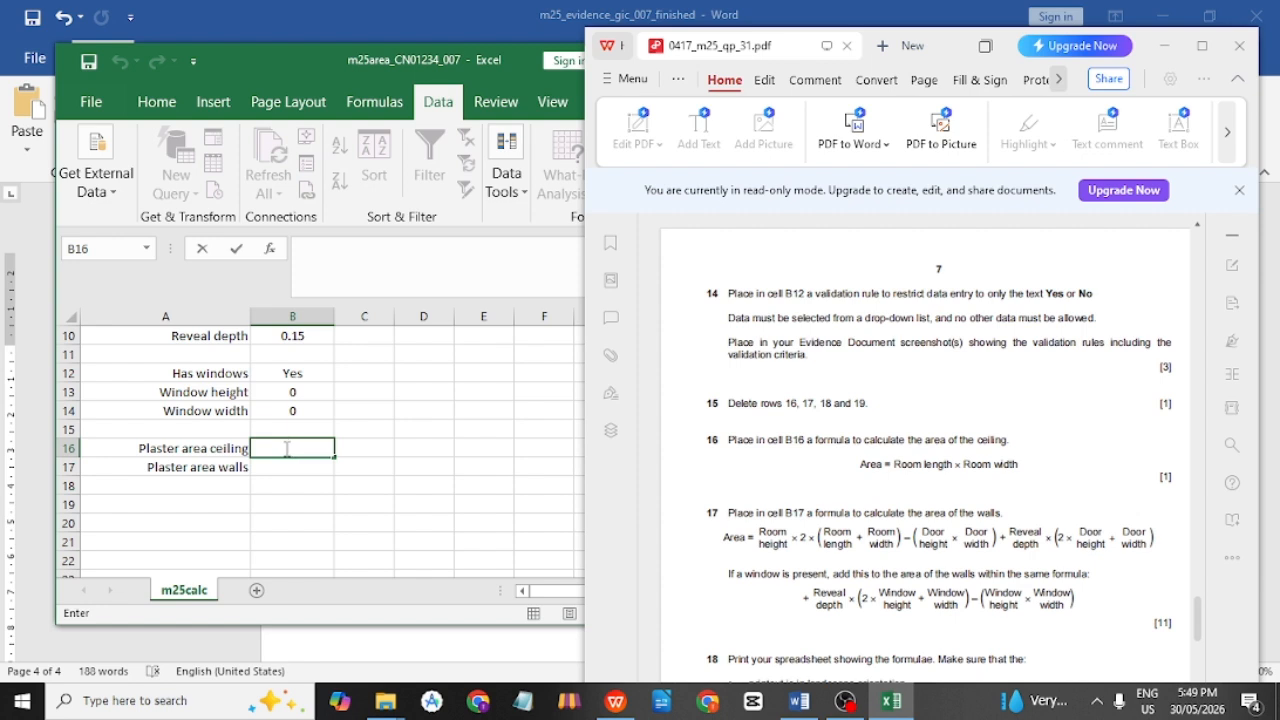
text(=)
scroll(373, 462, up, 3)
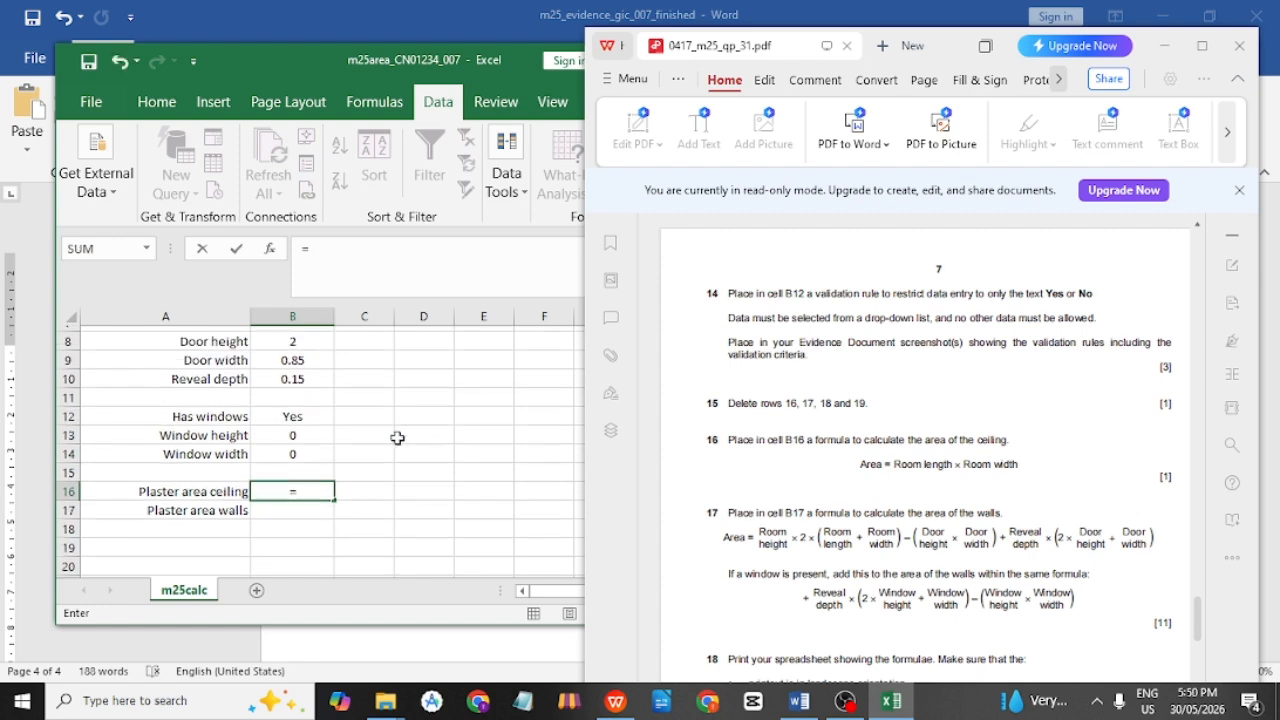
scroll(280, 478, down, 1)
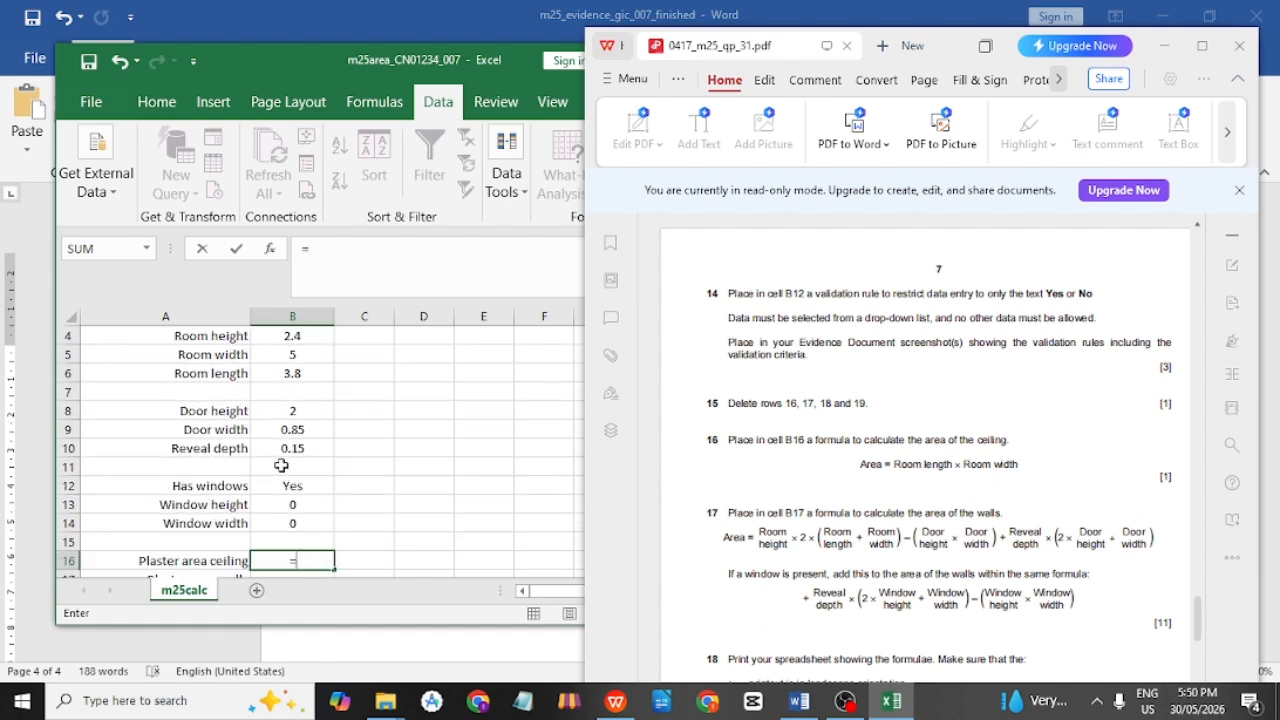
click(265, 378)
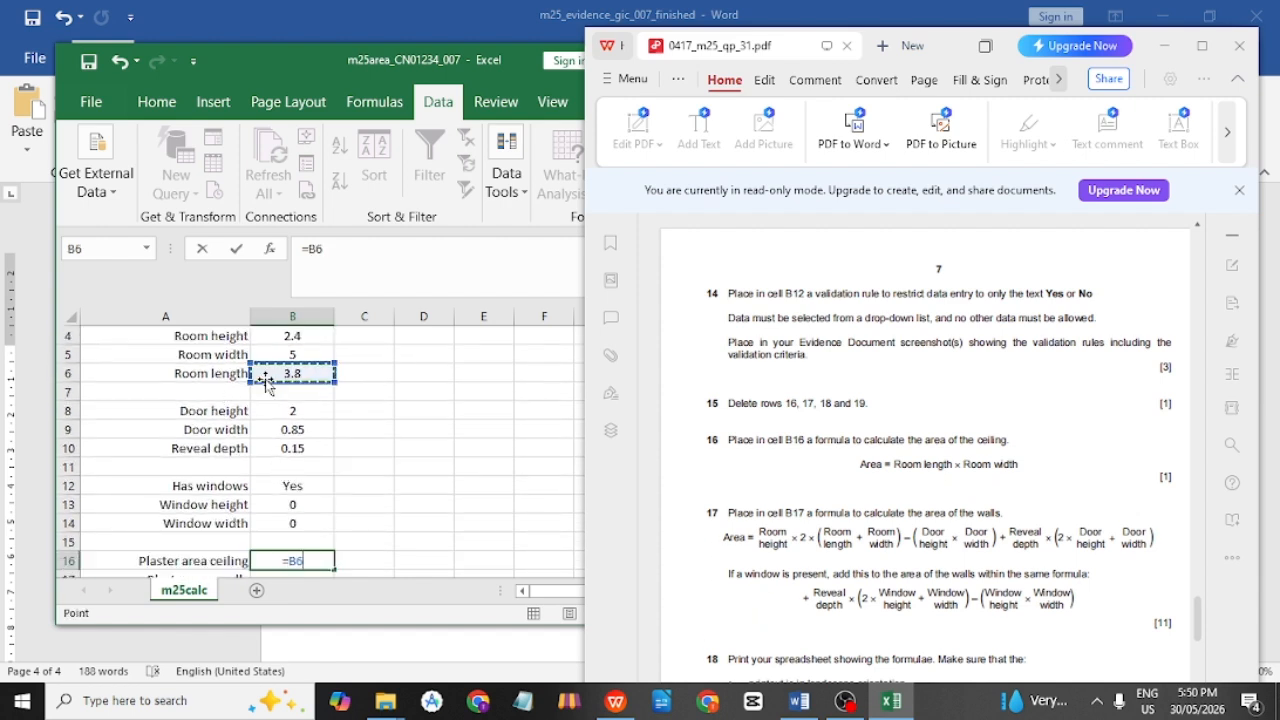
scroll(295, 400, down, 2)
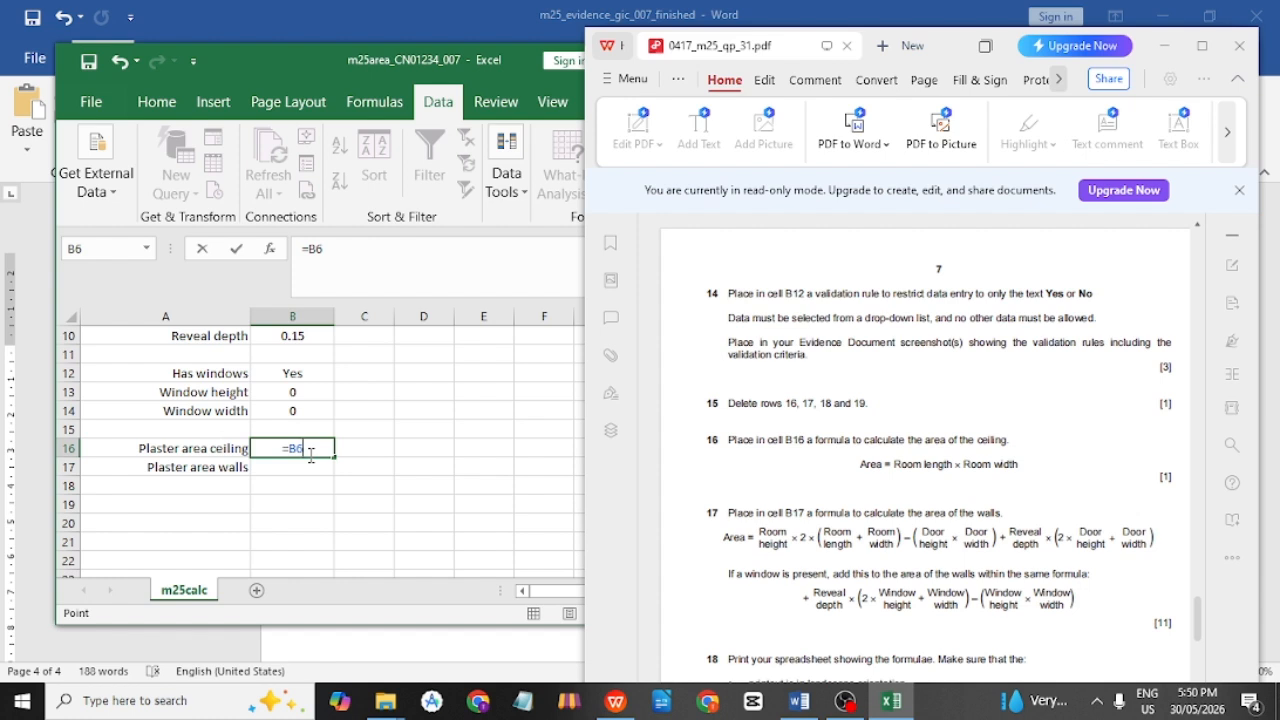
text(*)
scroll(529, 514, up, 3)
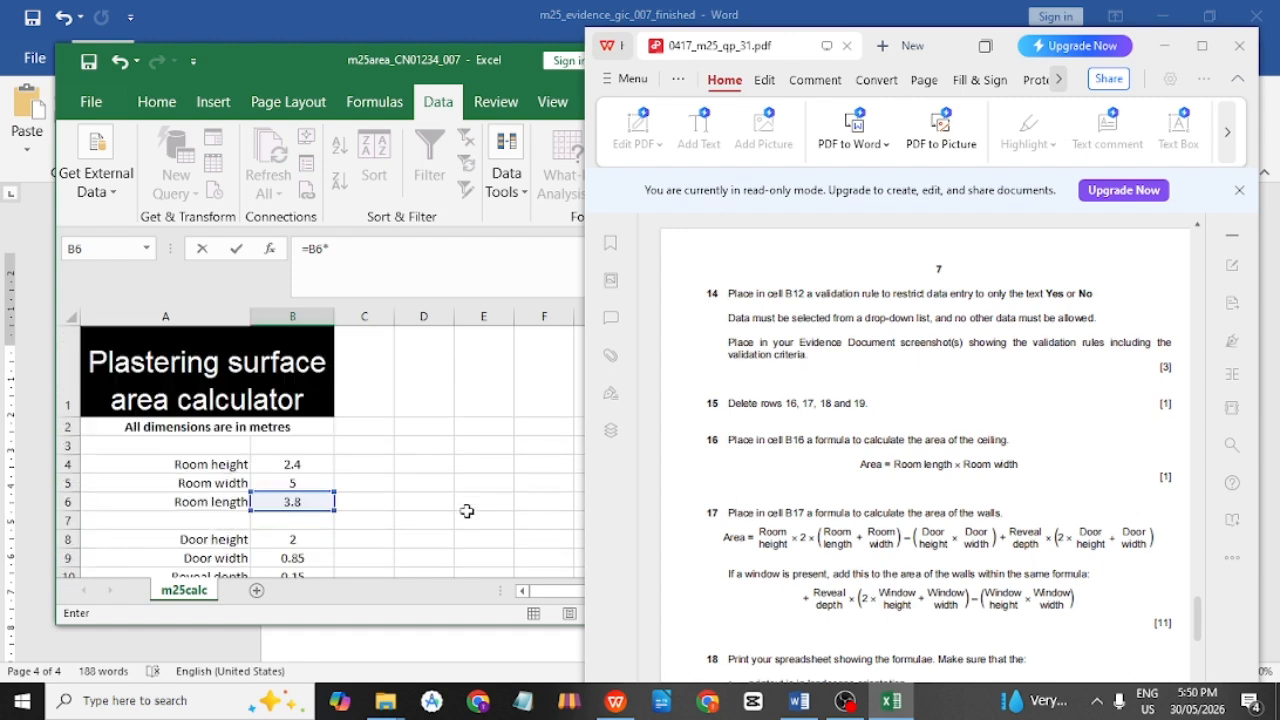
click(293, 483)
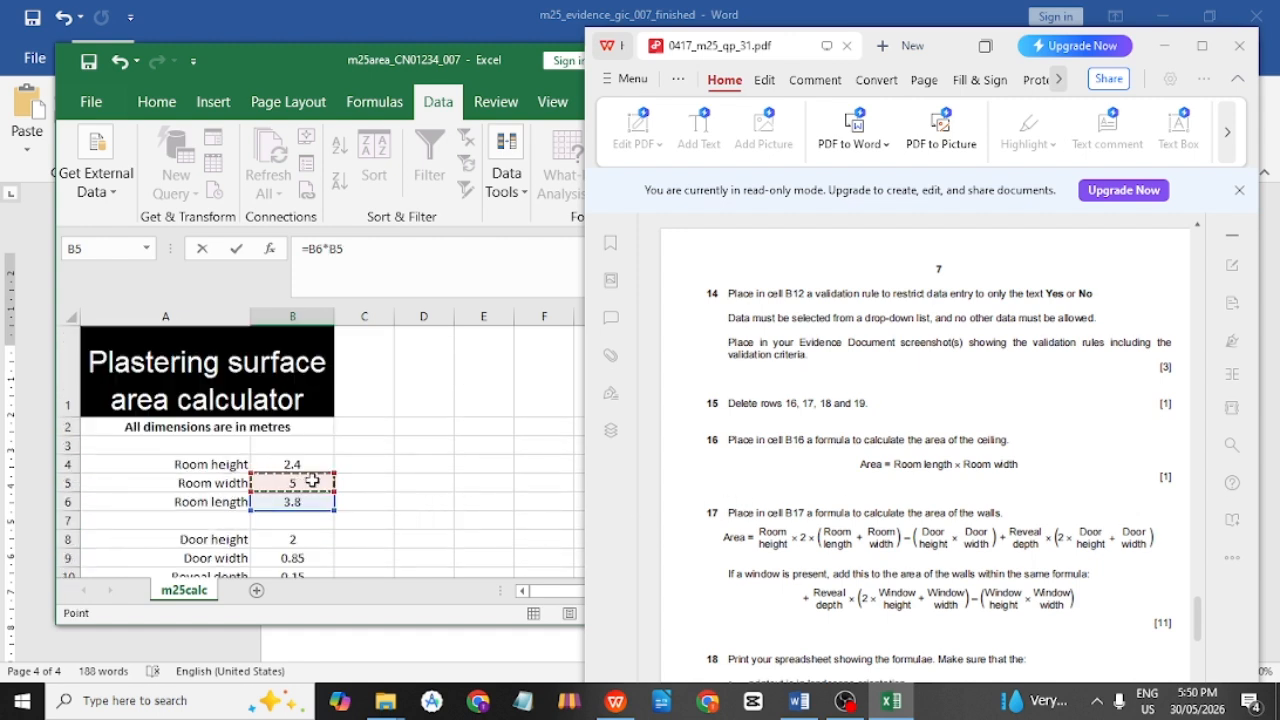
scroll(406, 477, down, 3)
scroll(287, 458, up, 3)
scroll(440, 488, down, 2)
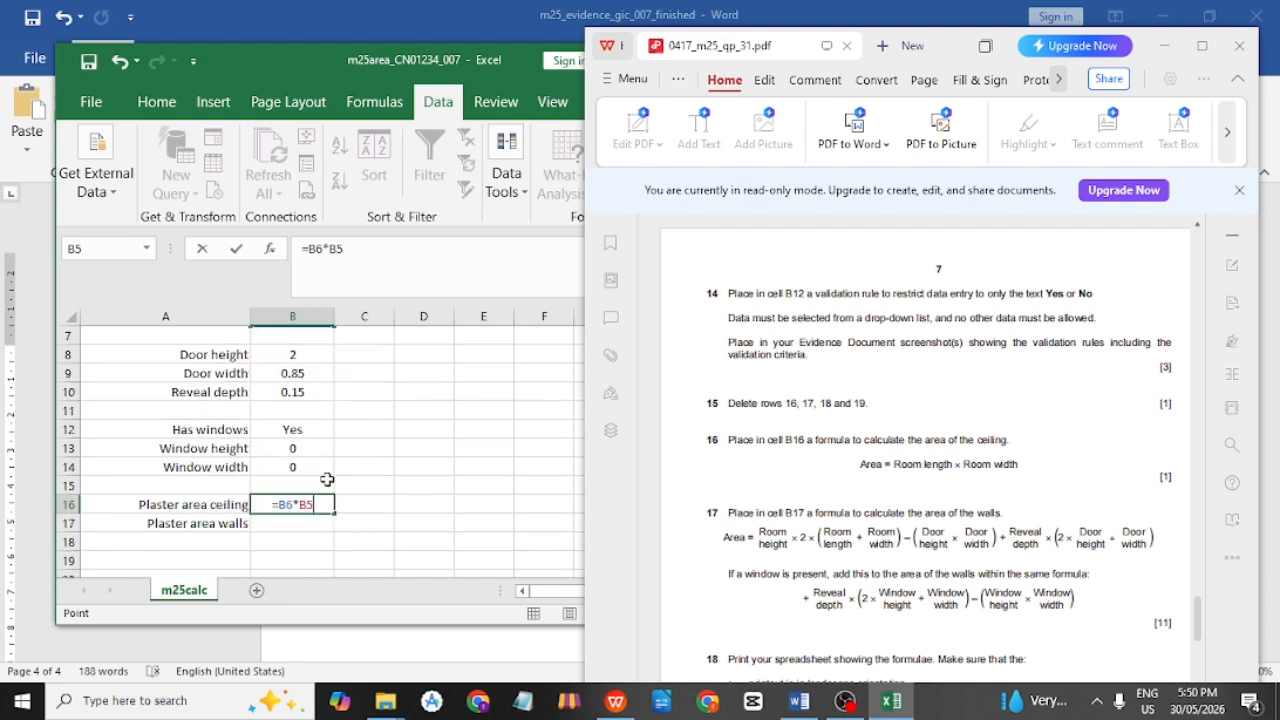
text())
key(Return)
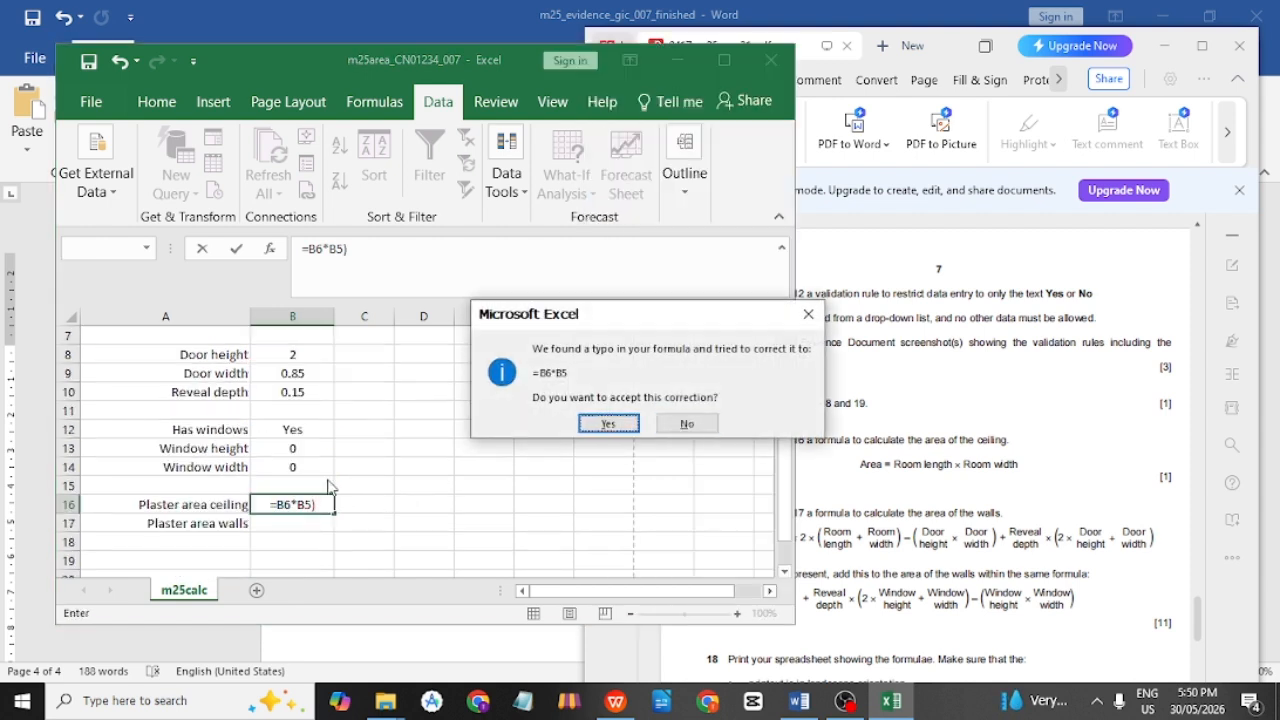
click(607, 423)
Reopen B16 to check its formula and the result of 19.
click(310, 512)
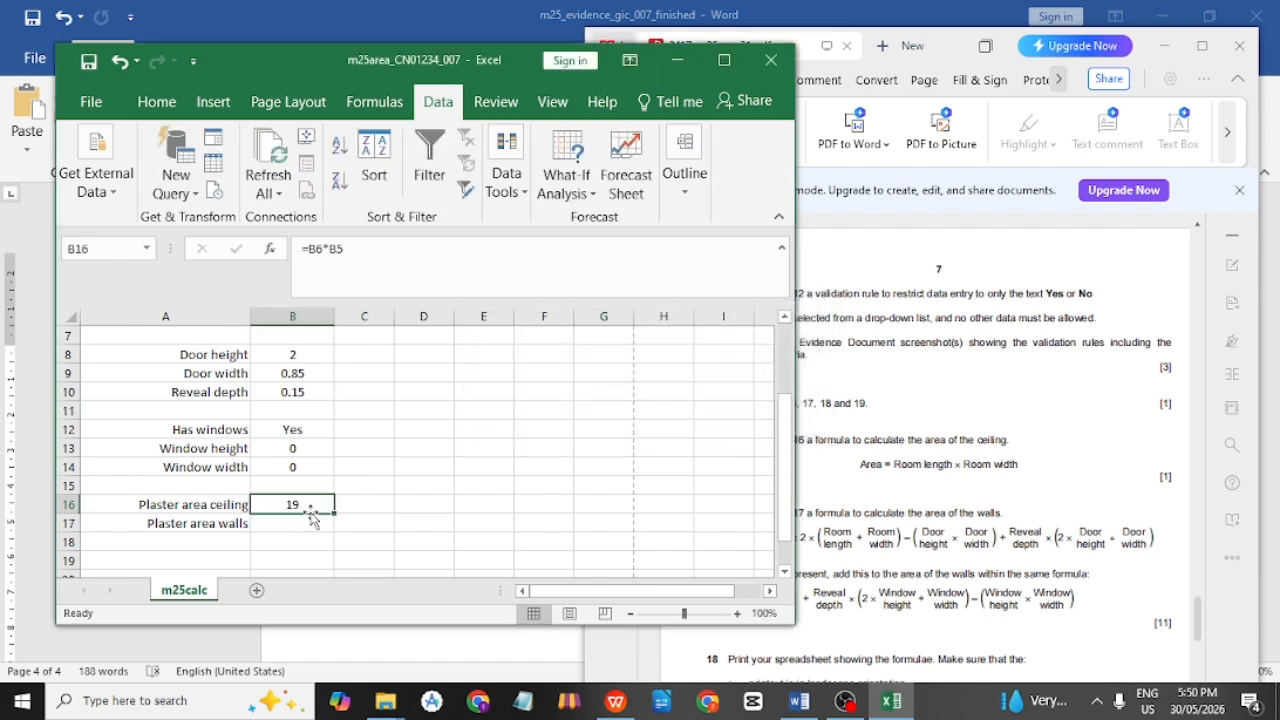
double_click(314, 508)
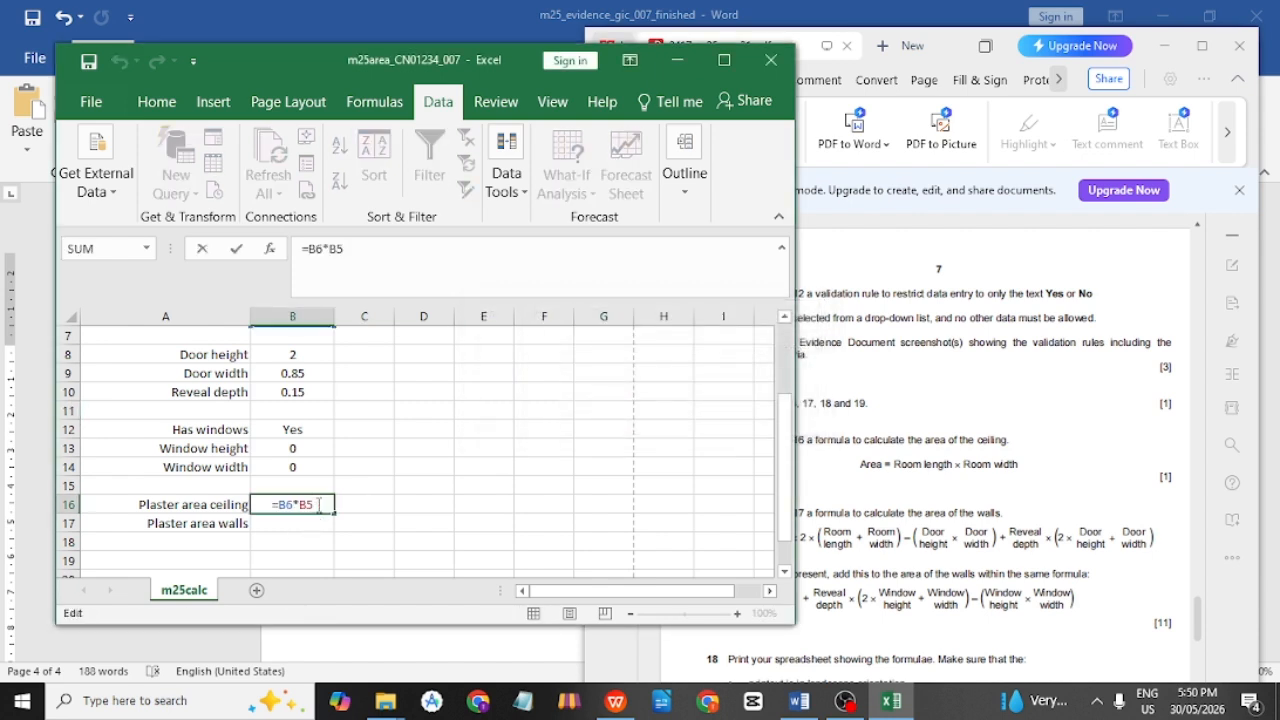
click(318, 538)
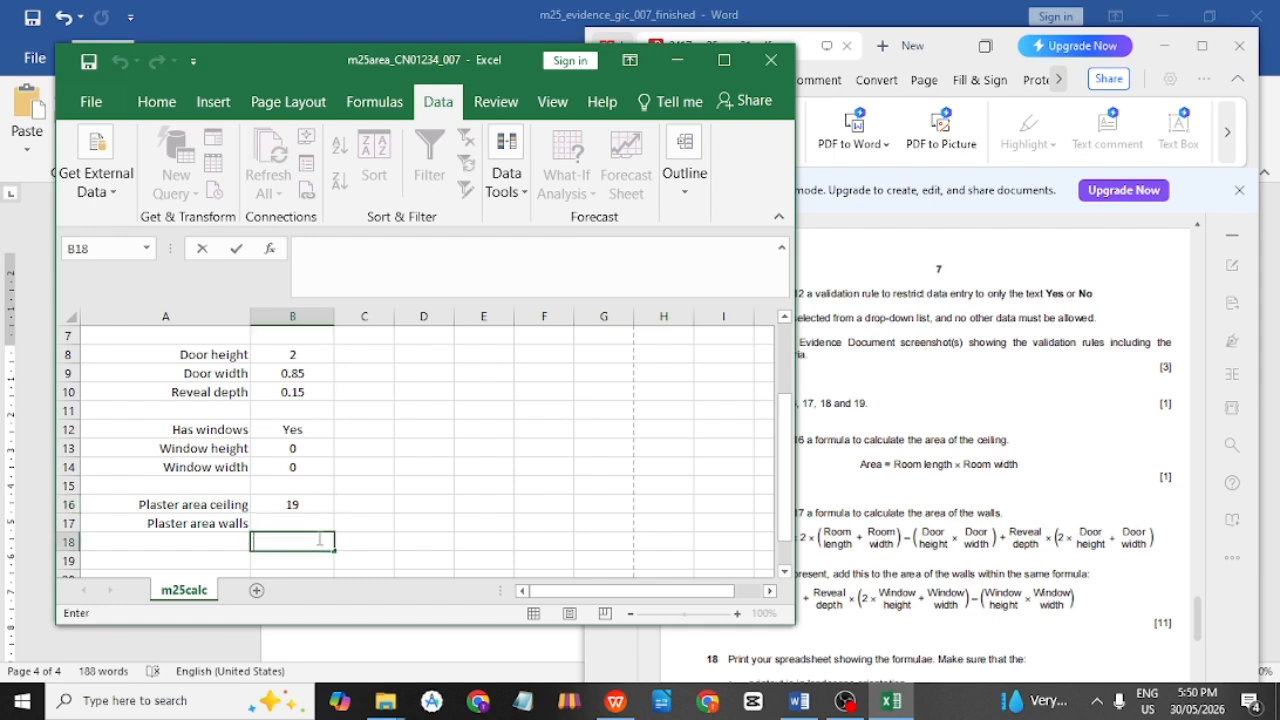
click(313, 513)
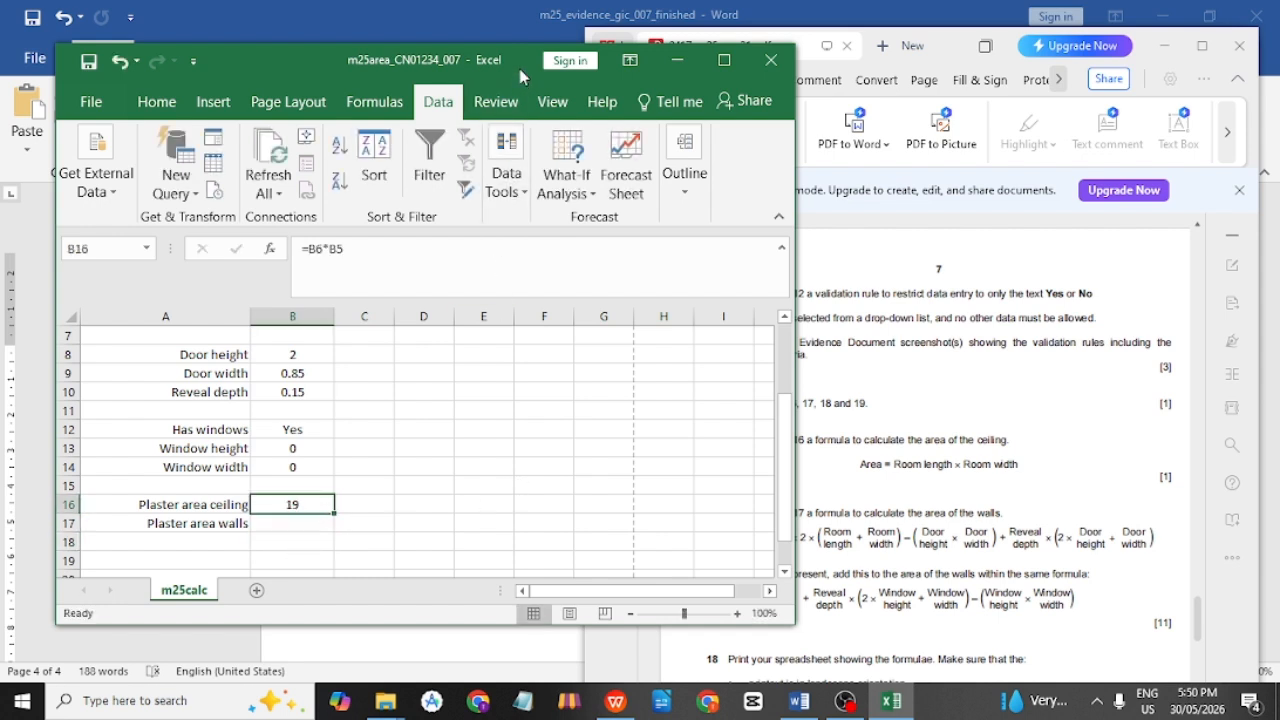
drag(510, 64, 378, 65)
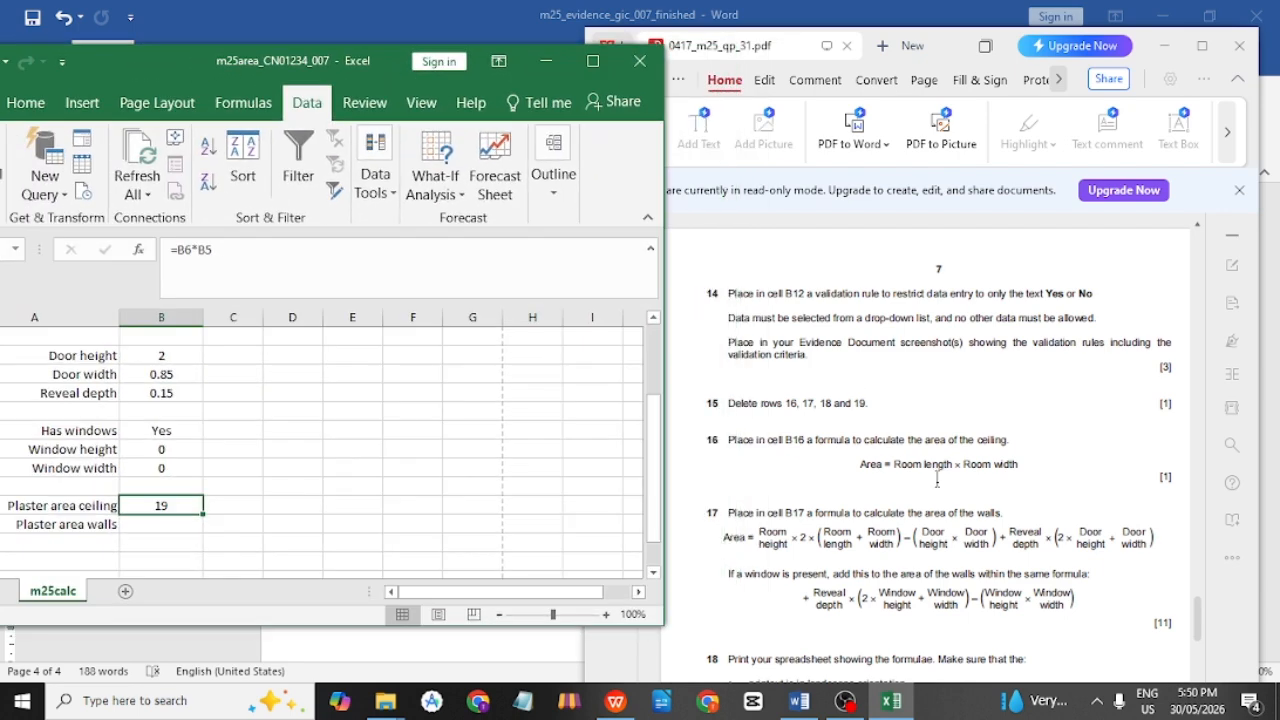
click(962, 440)
scroll(962, 442, down, 1)
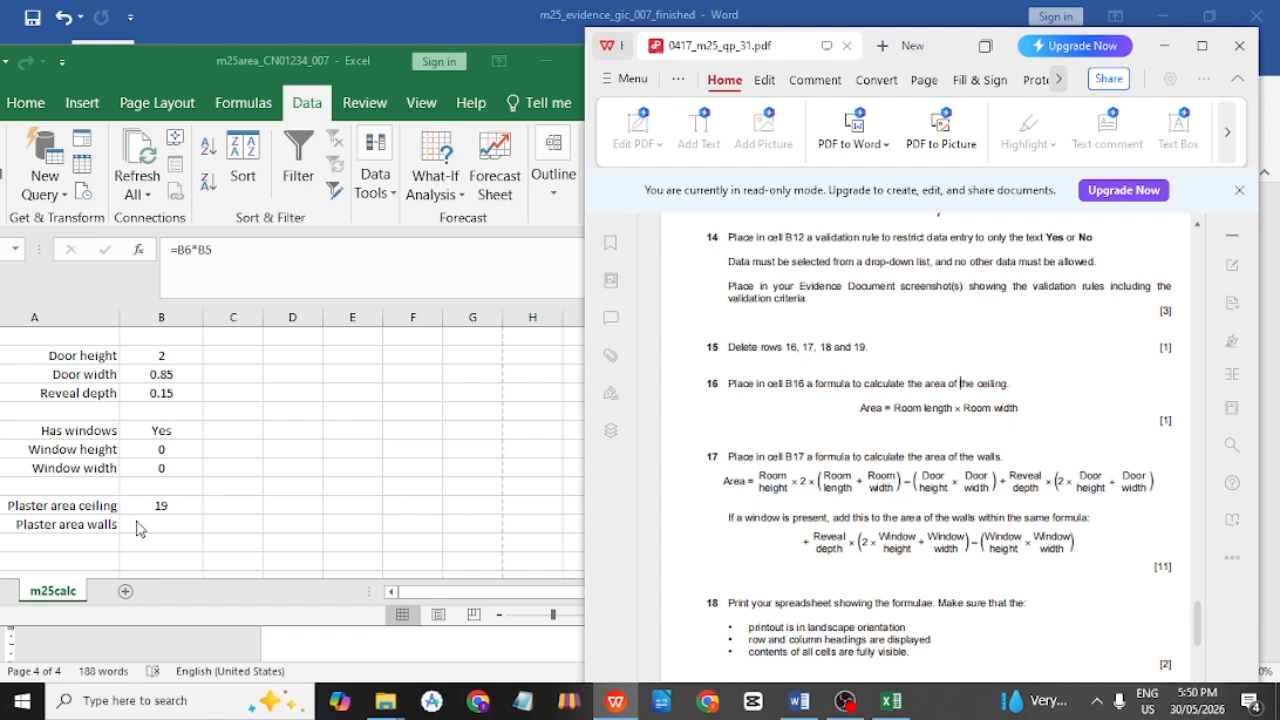
drag(323, 62, 372, 62)
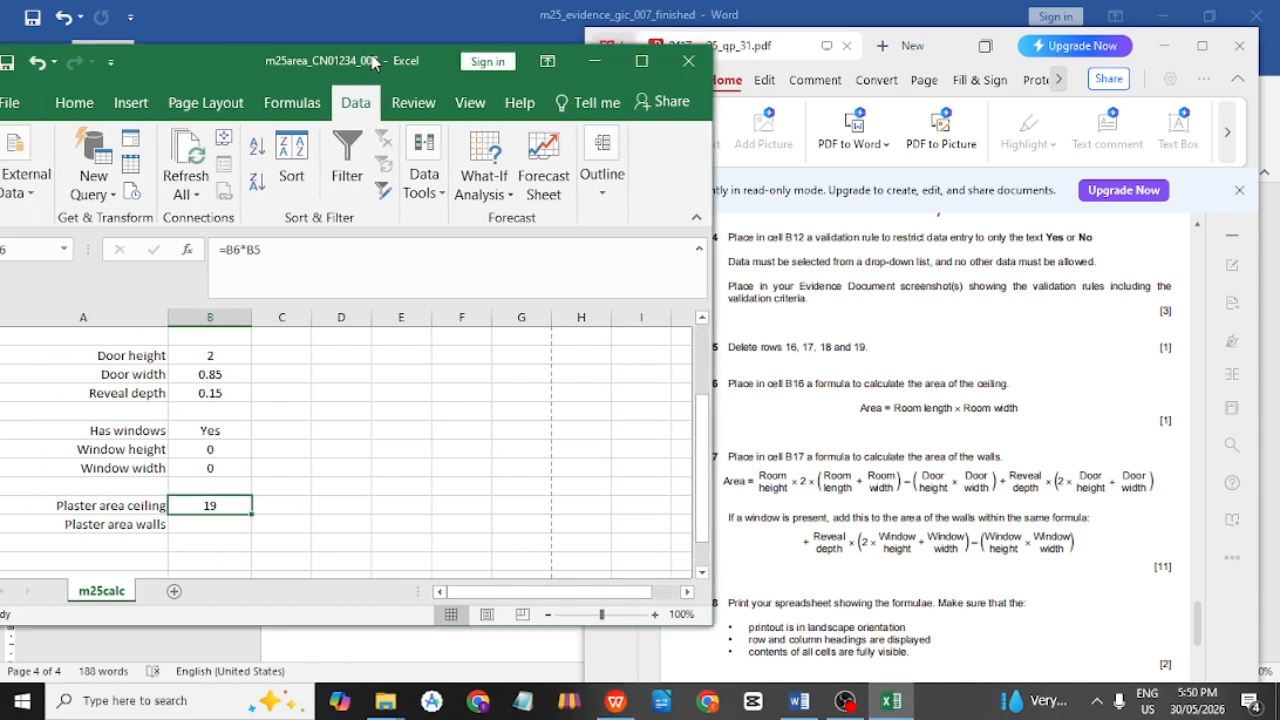
click(194, 520)
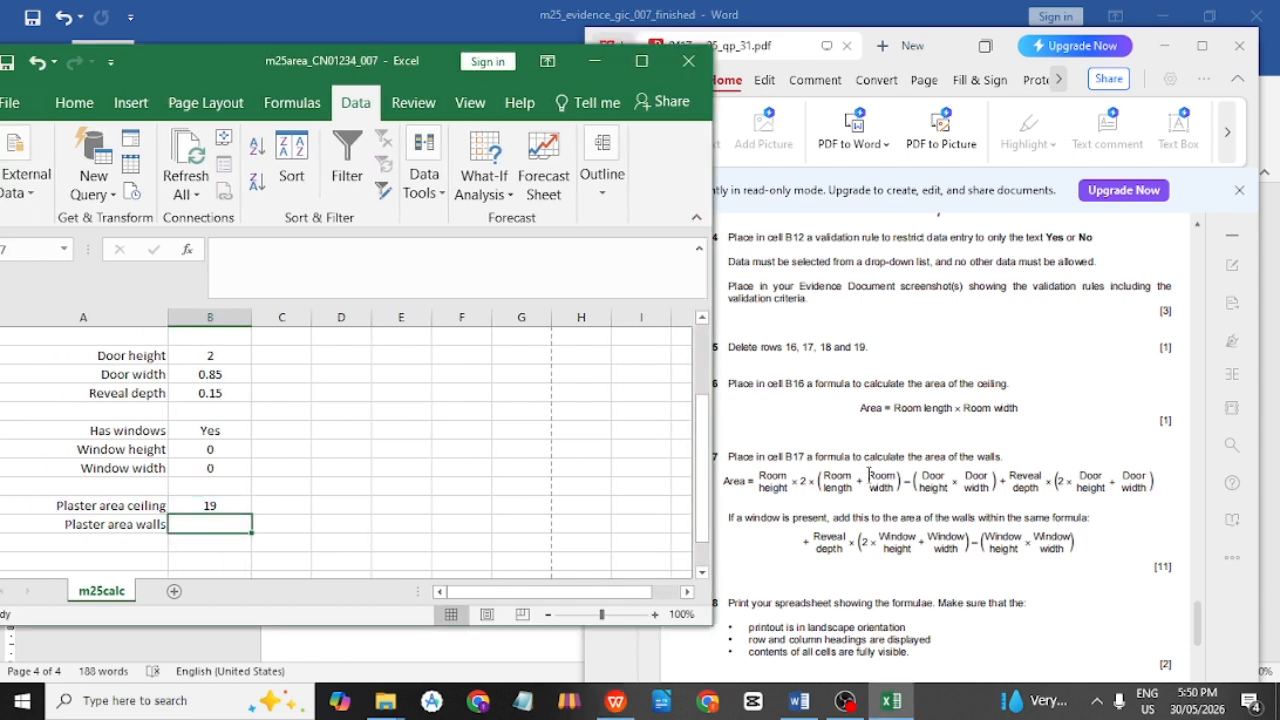
click(1003, 456)
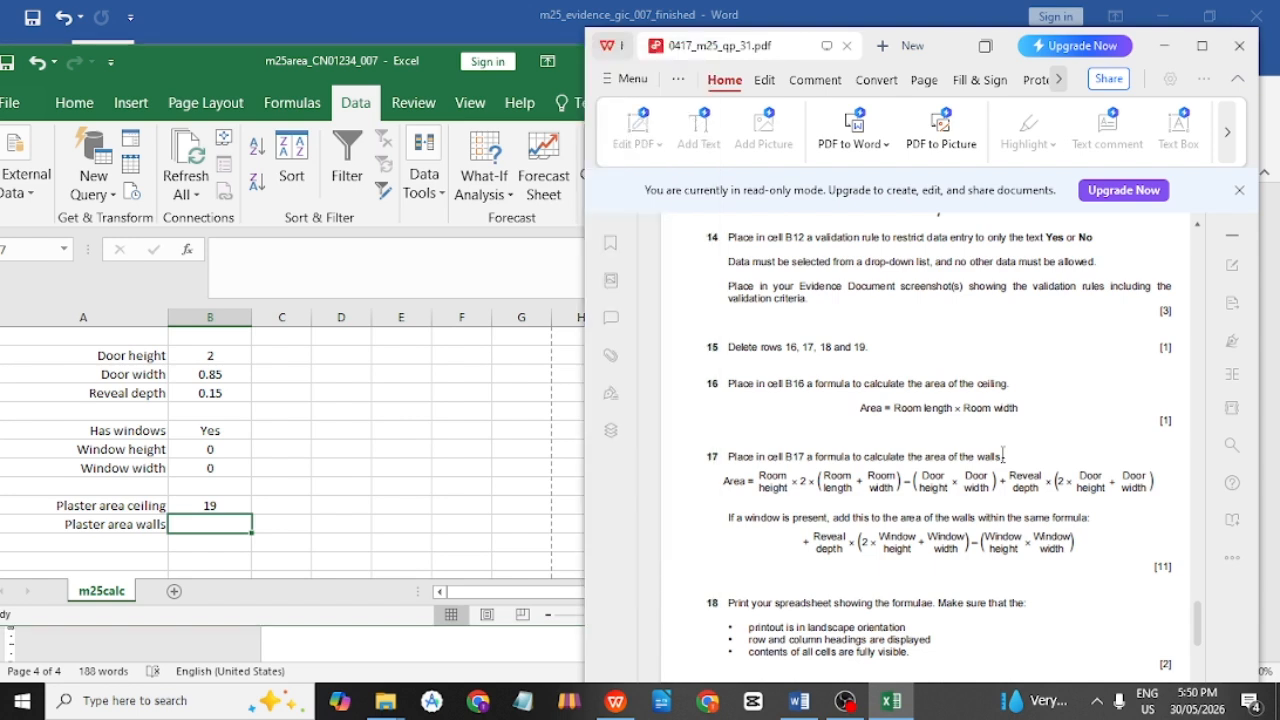
drag(1003, 456, 913, 452)
click(913, 450)
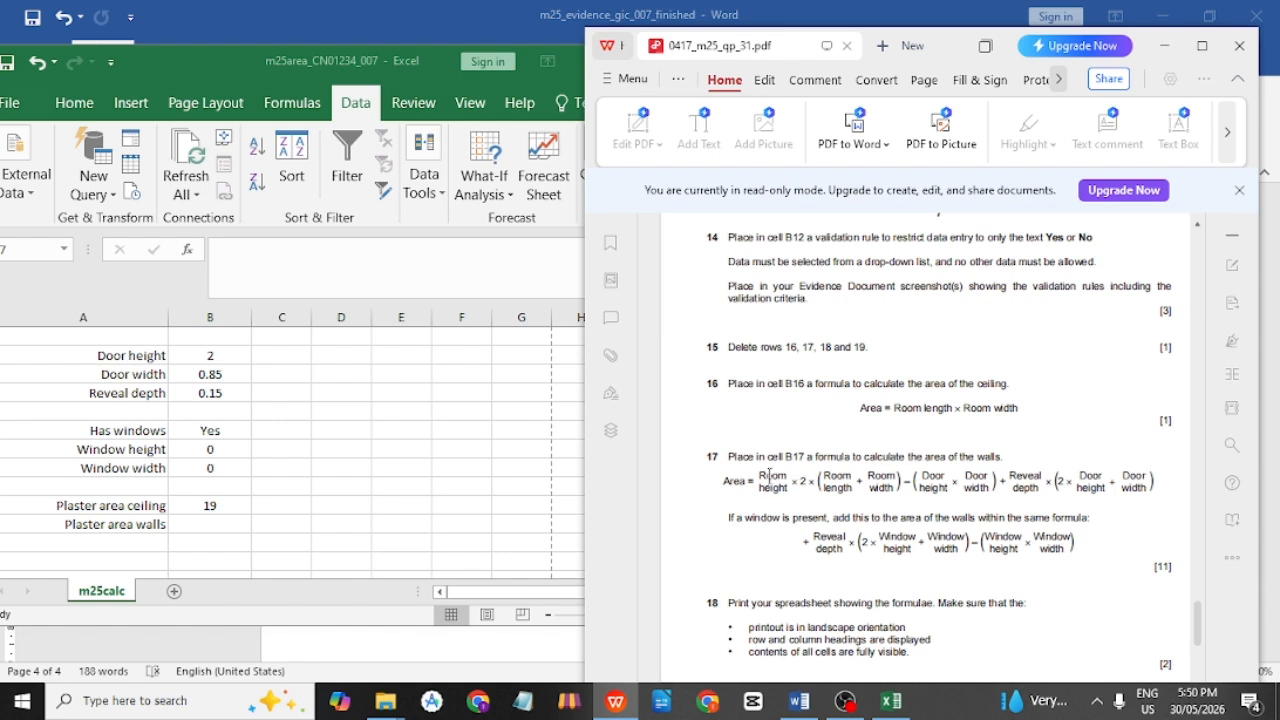
drag(758, 476, 1152, 483)
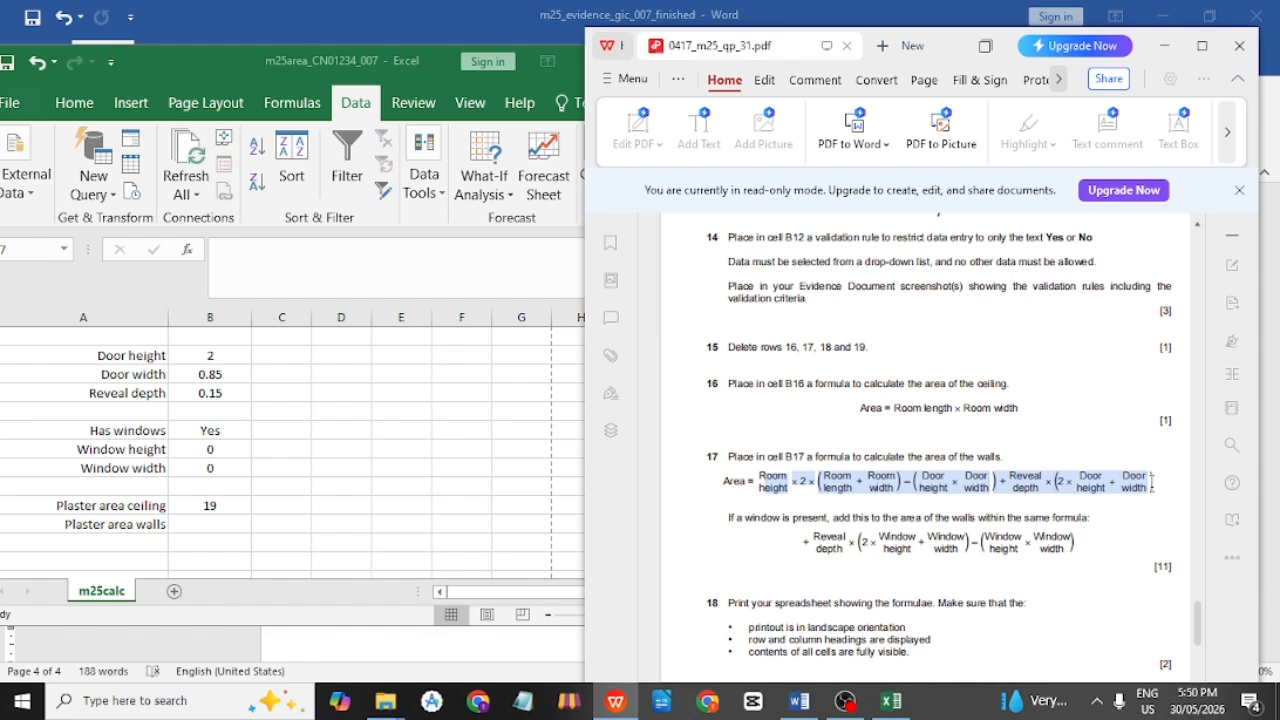
click(1033, 460)
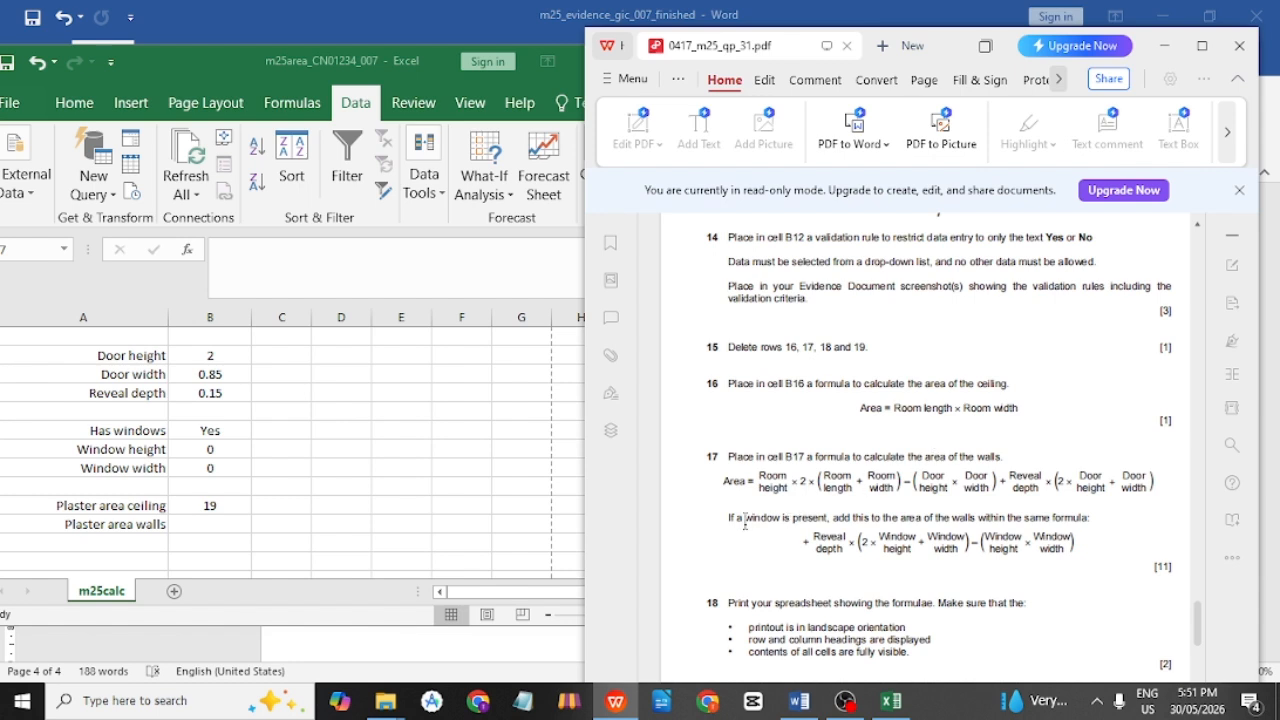
drag(730, 518, 783, 518)
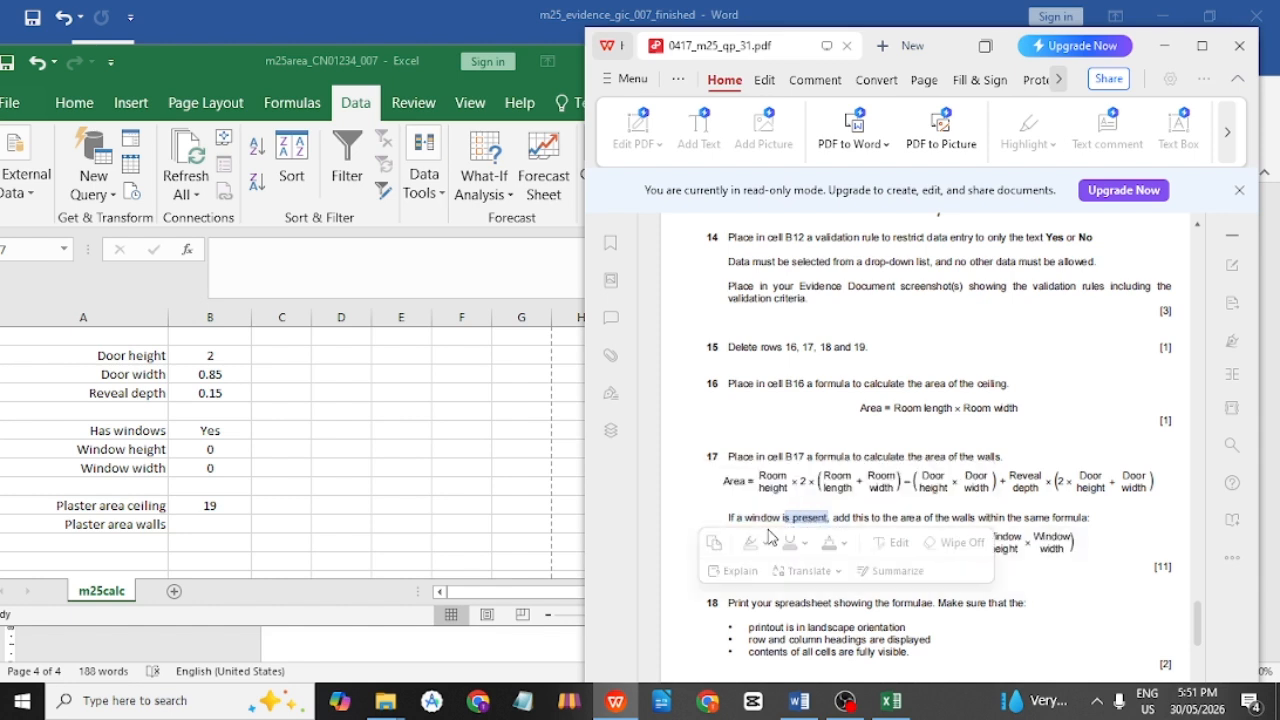
click(845, 513)
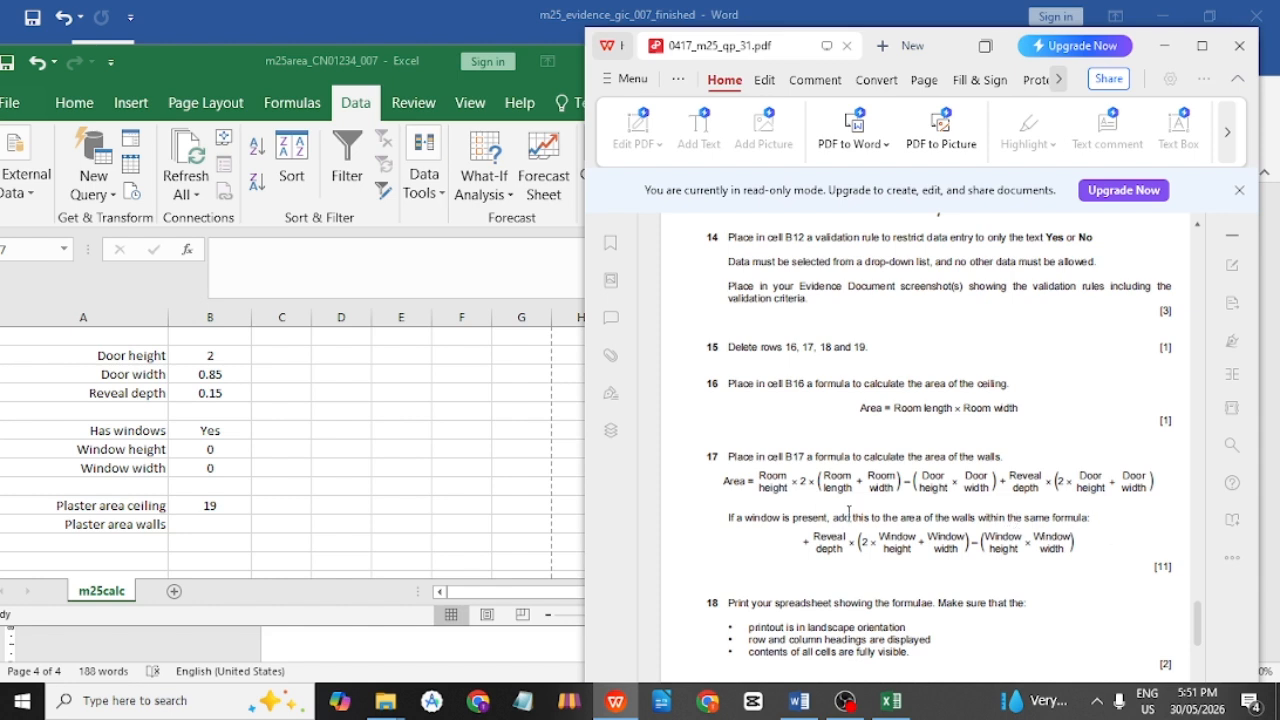
click(208, 431)
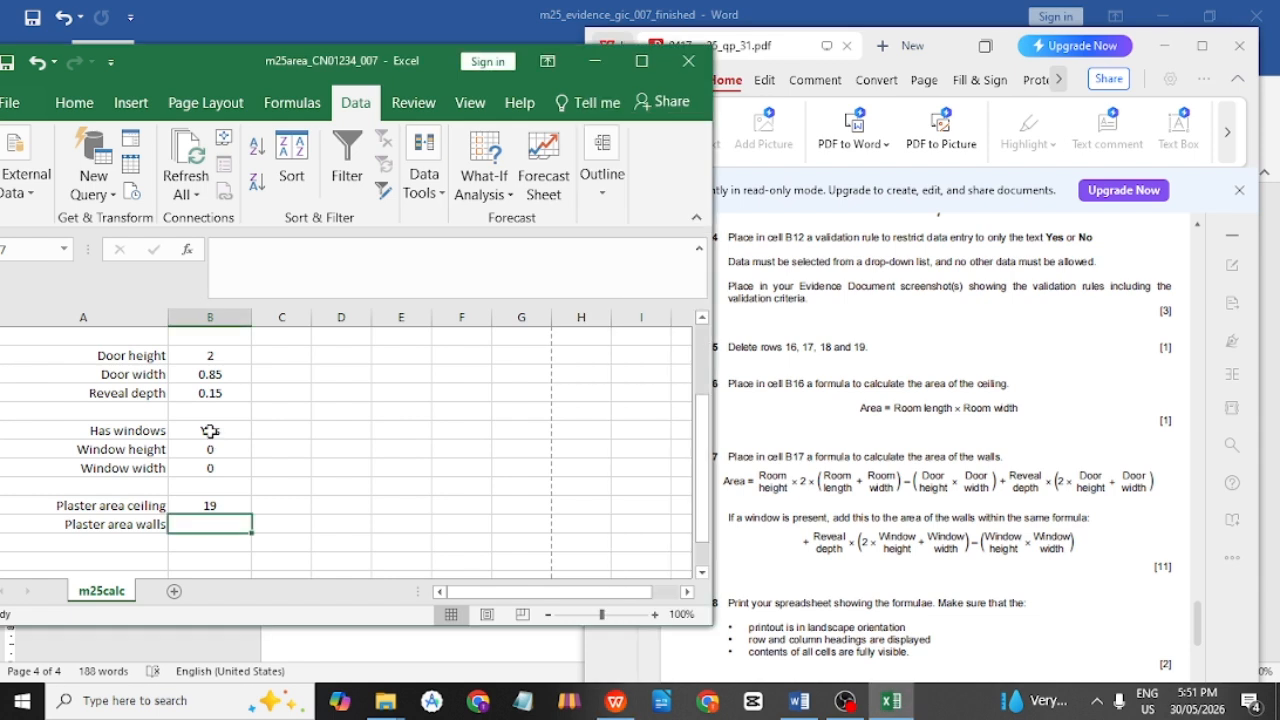
click(224, 430)
click(260, 430)
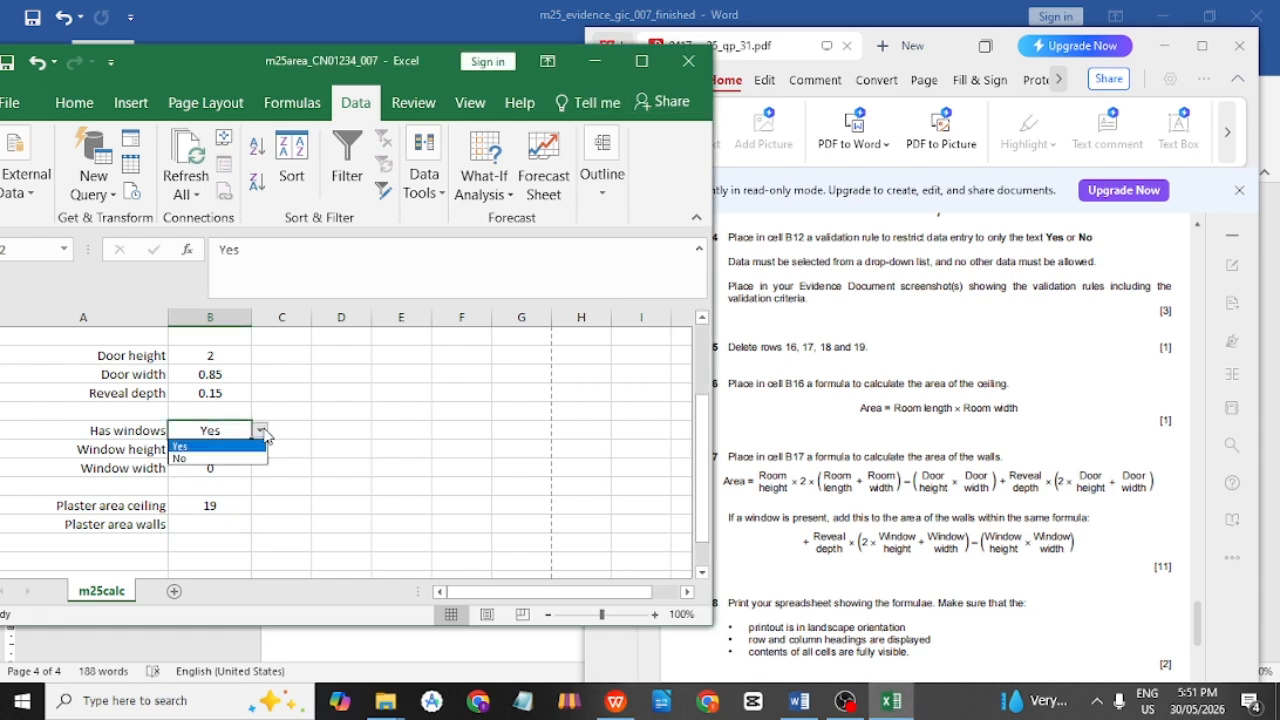
click(262, 431)
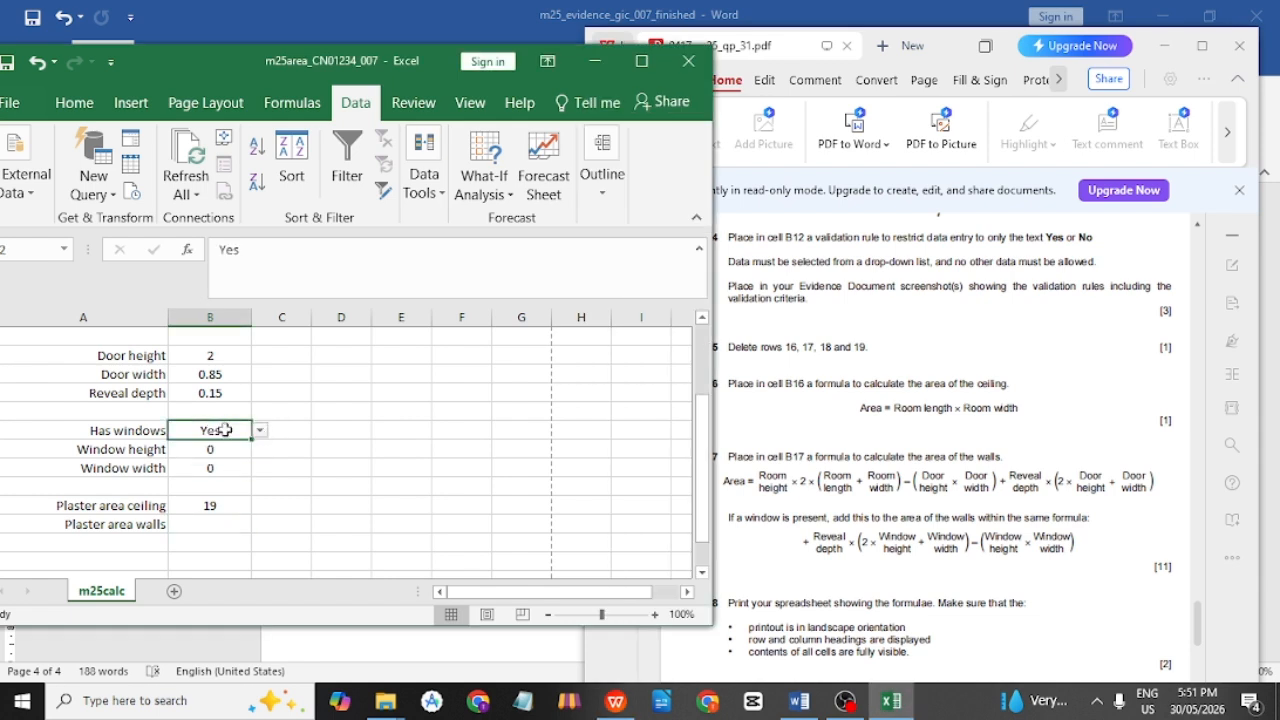
click(763, 502)
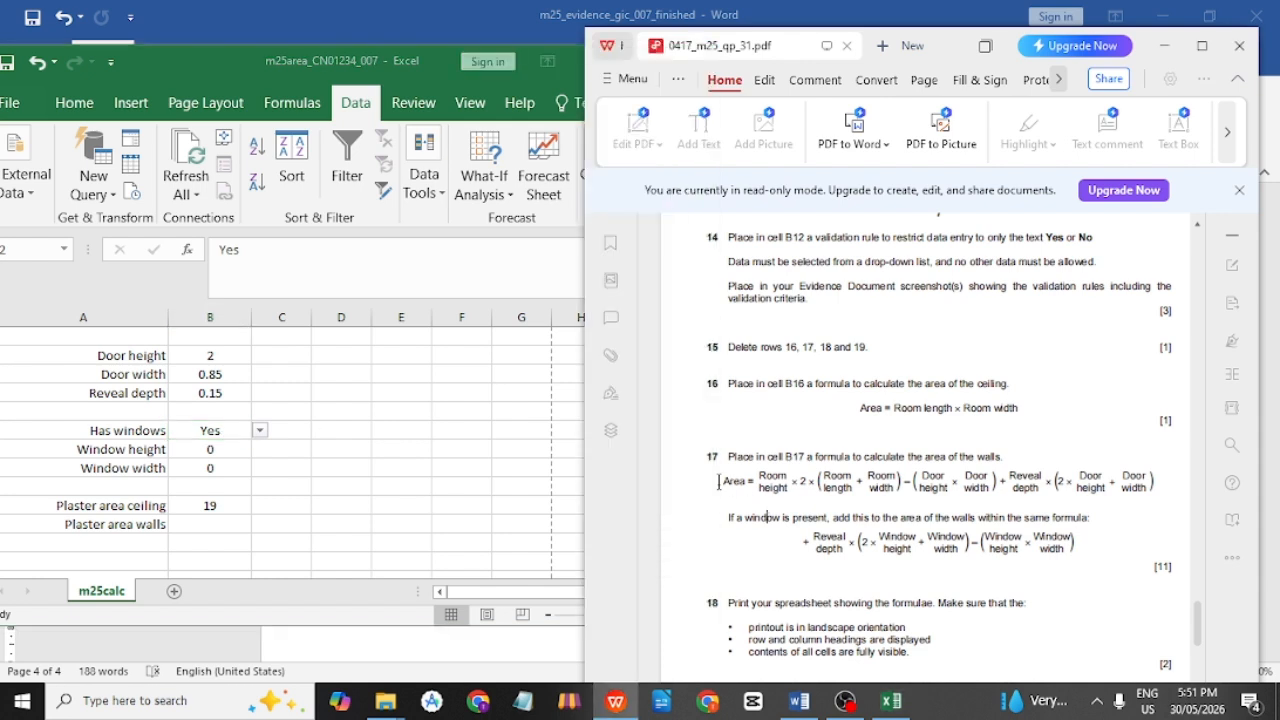
drag(718, 483, 1148, 490)
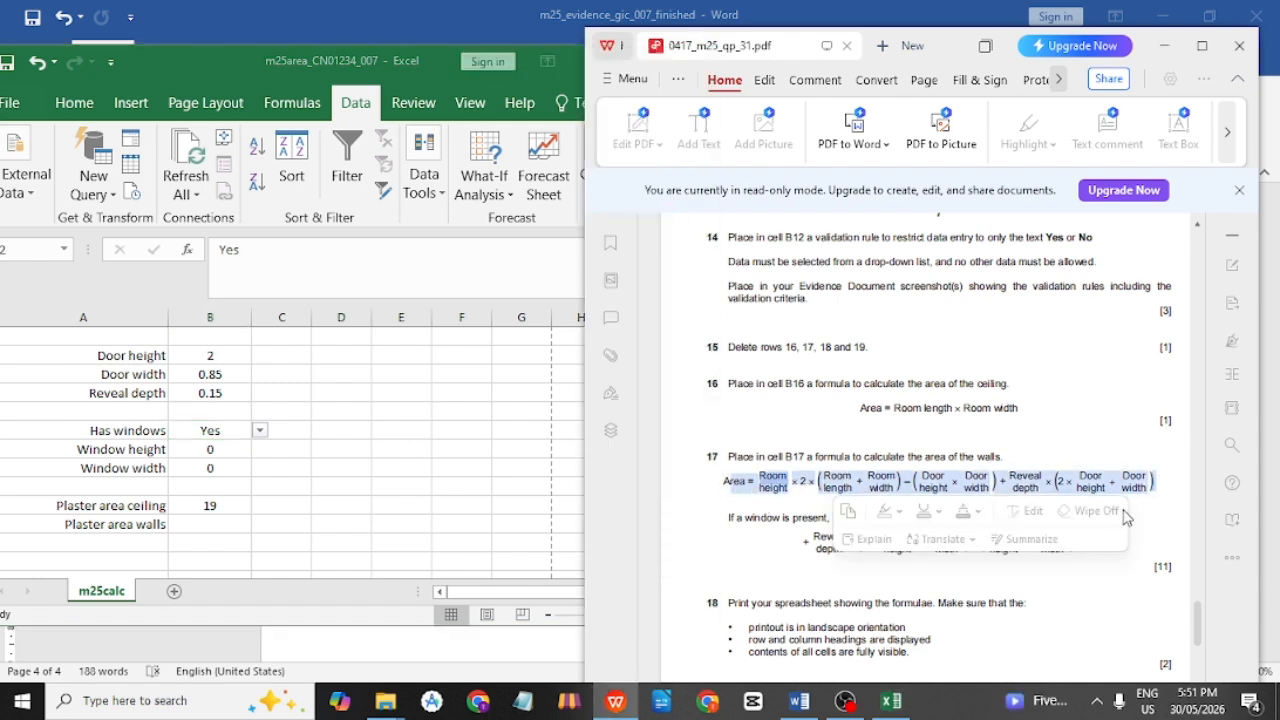
click(1142, 515)
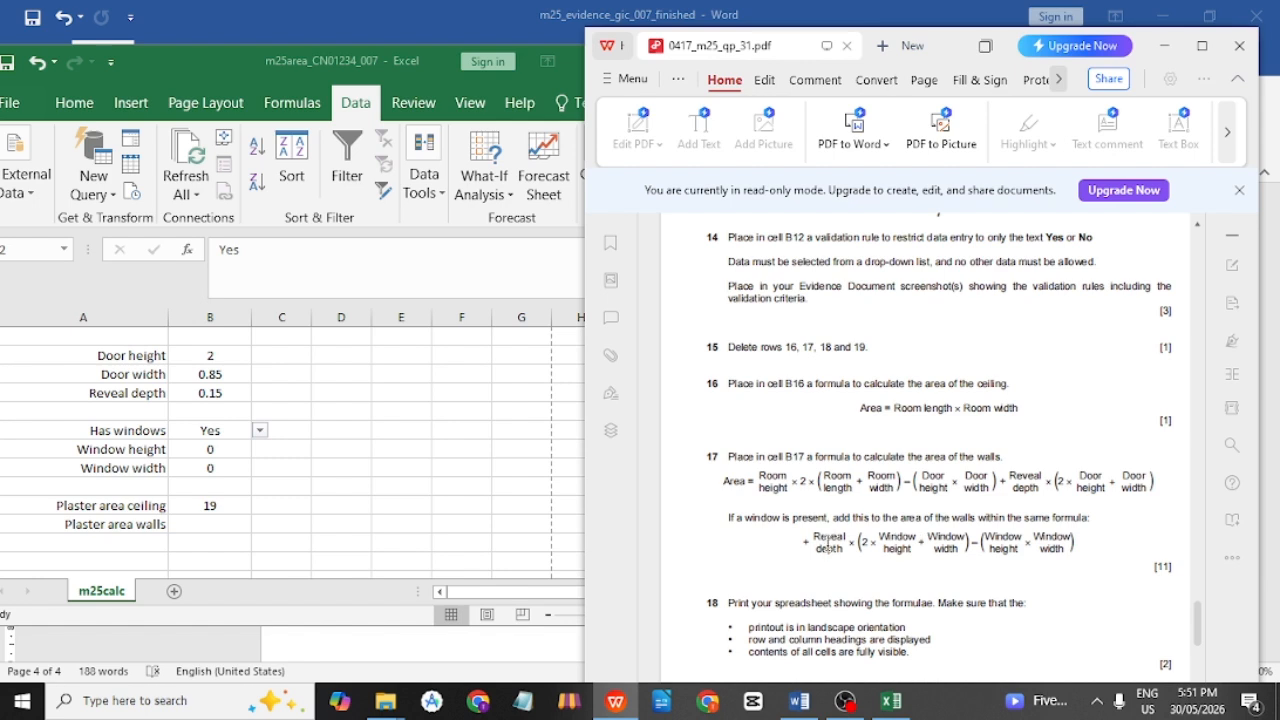
drag(805, 542, 1076, 546)
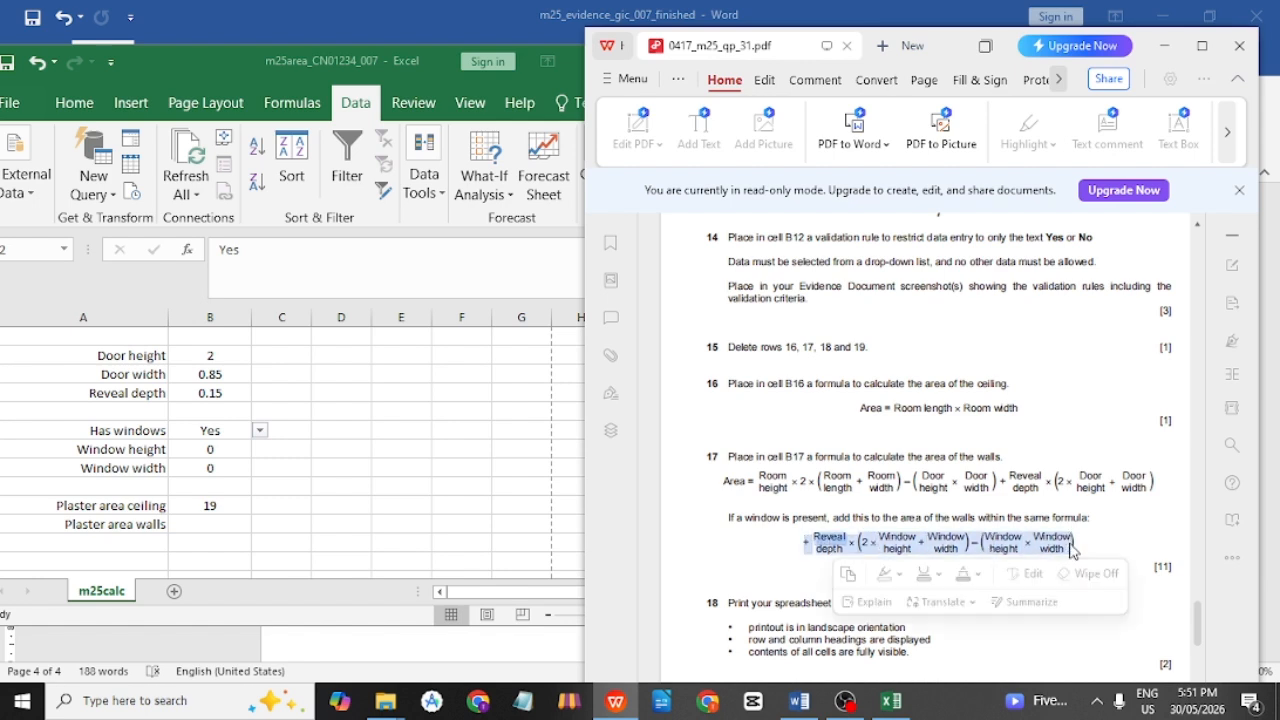
click(1080, 418)
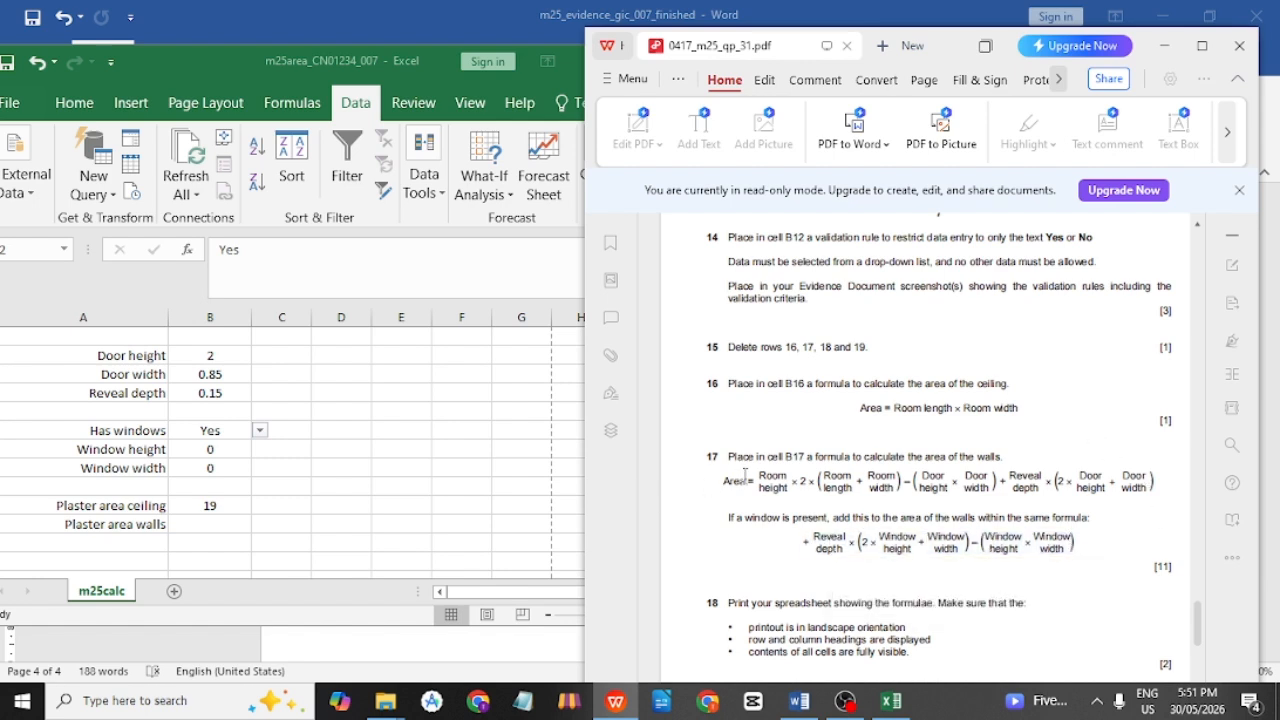
click(259, 440)
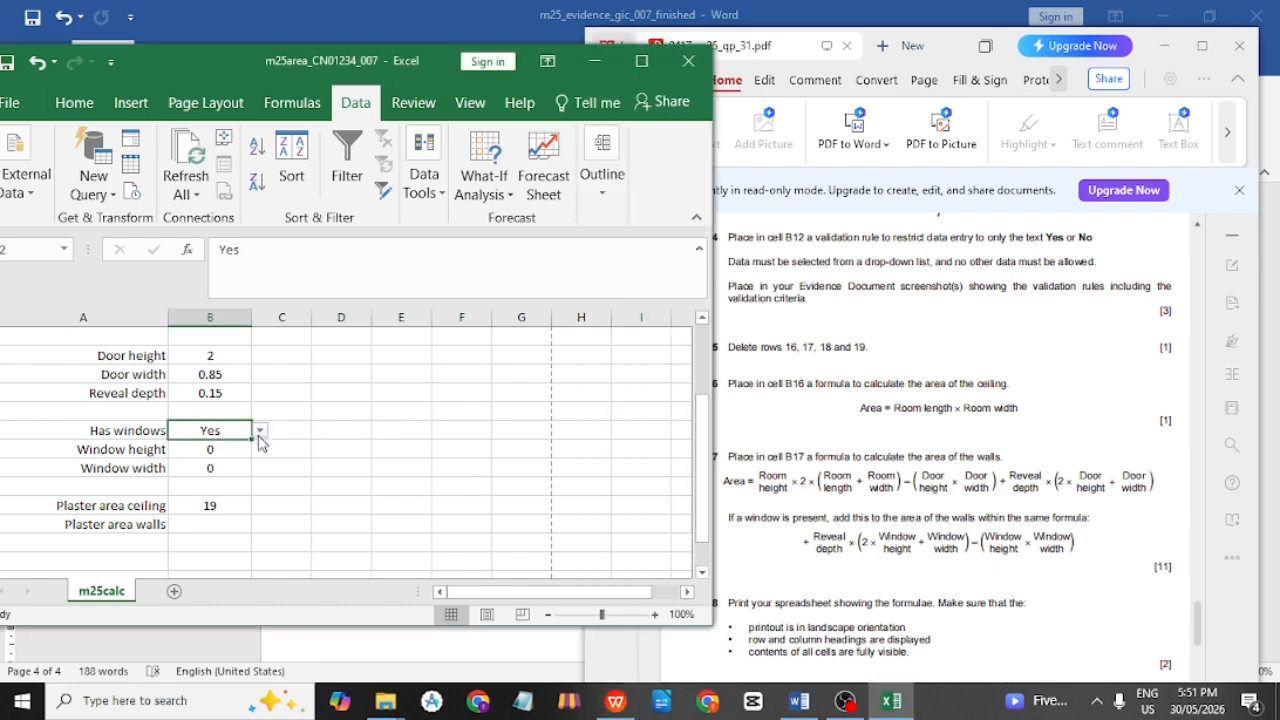
click(879, 553)
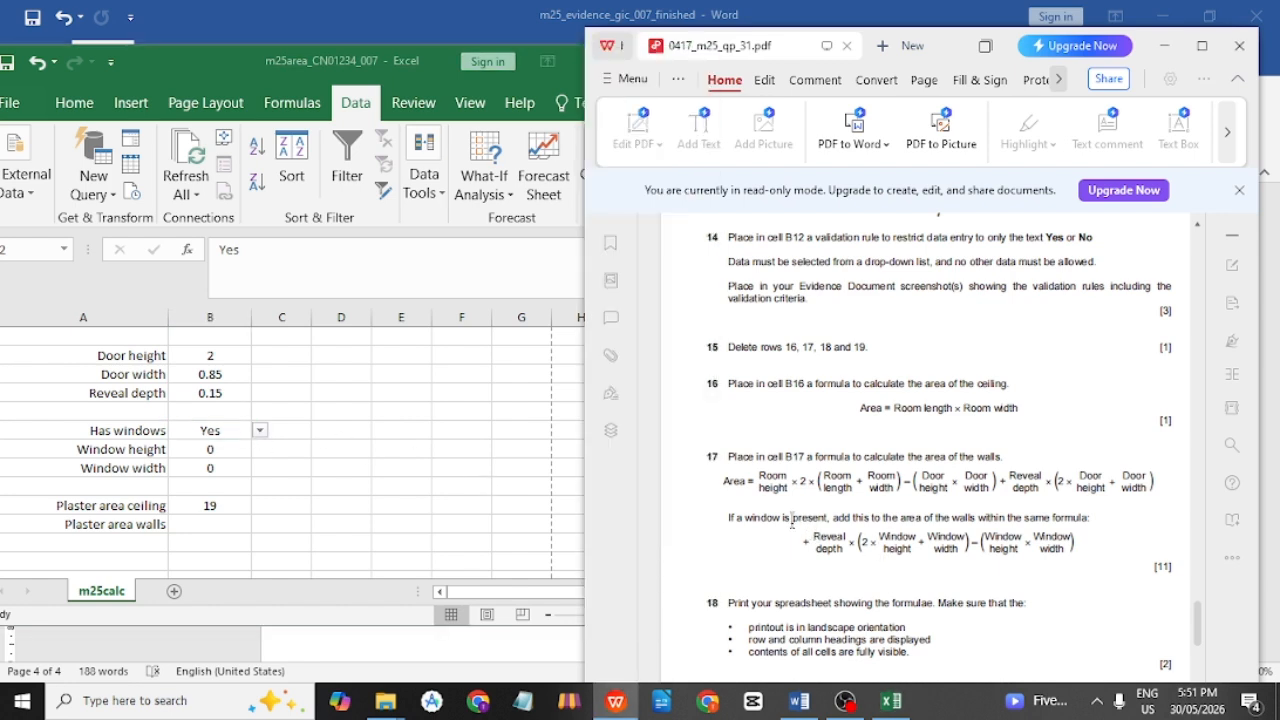
mouse_move(795, 518)
mouse_down()
mouse_move(880, 532)
mouse_move(810, 527)
mouse_up()
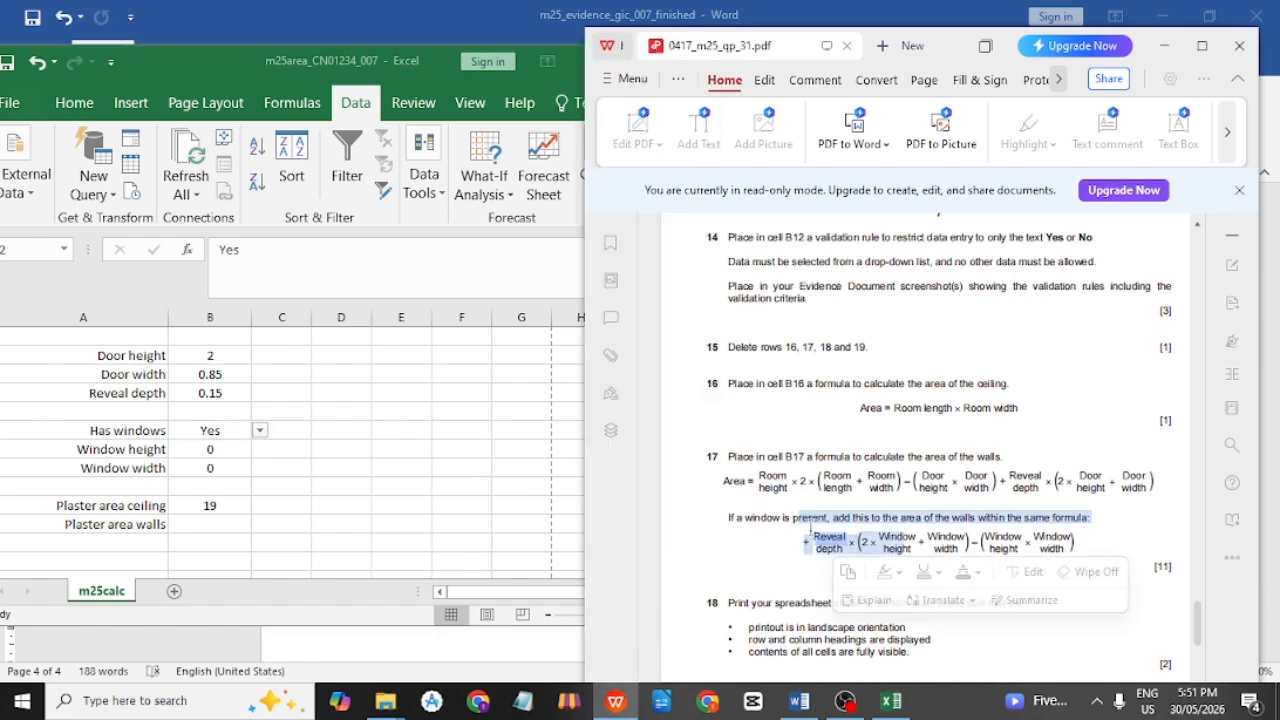
click(746, 462)
drag(767, 476, 1080, 480)
click(1098, 481)
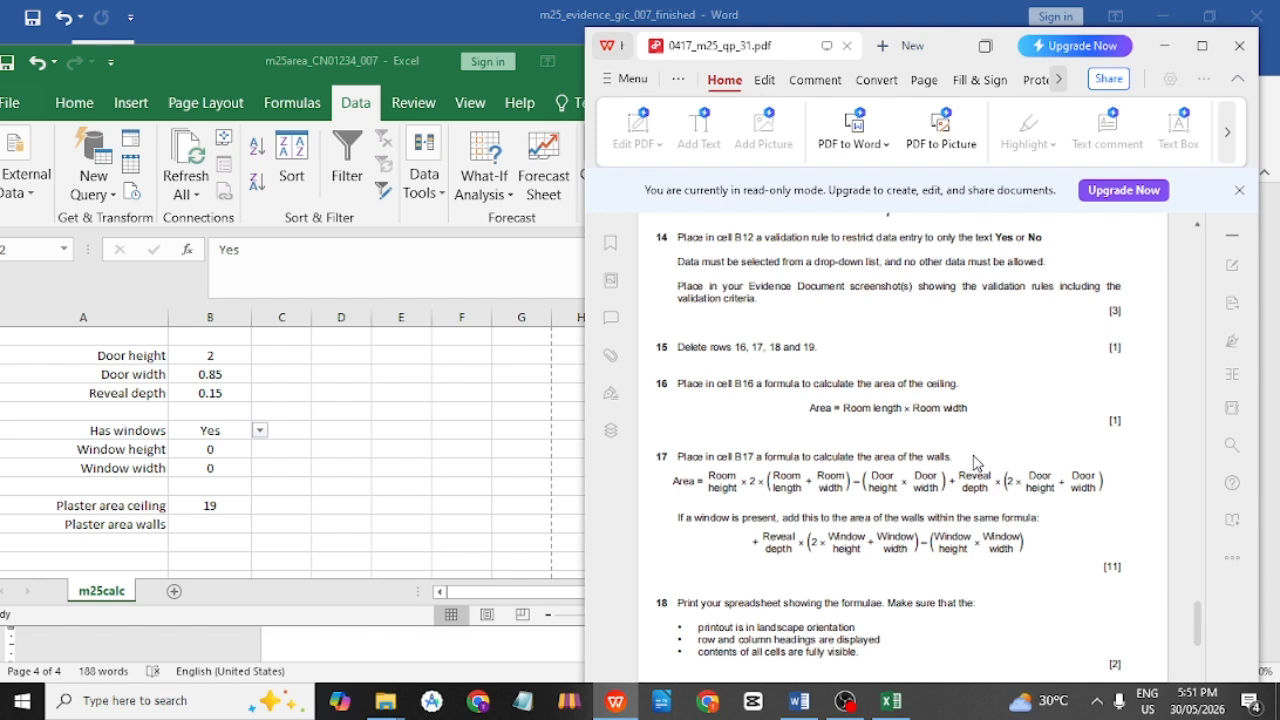
Start B17's walls formula as =B4*2*( using room height B4.
click(214, 526)
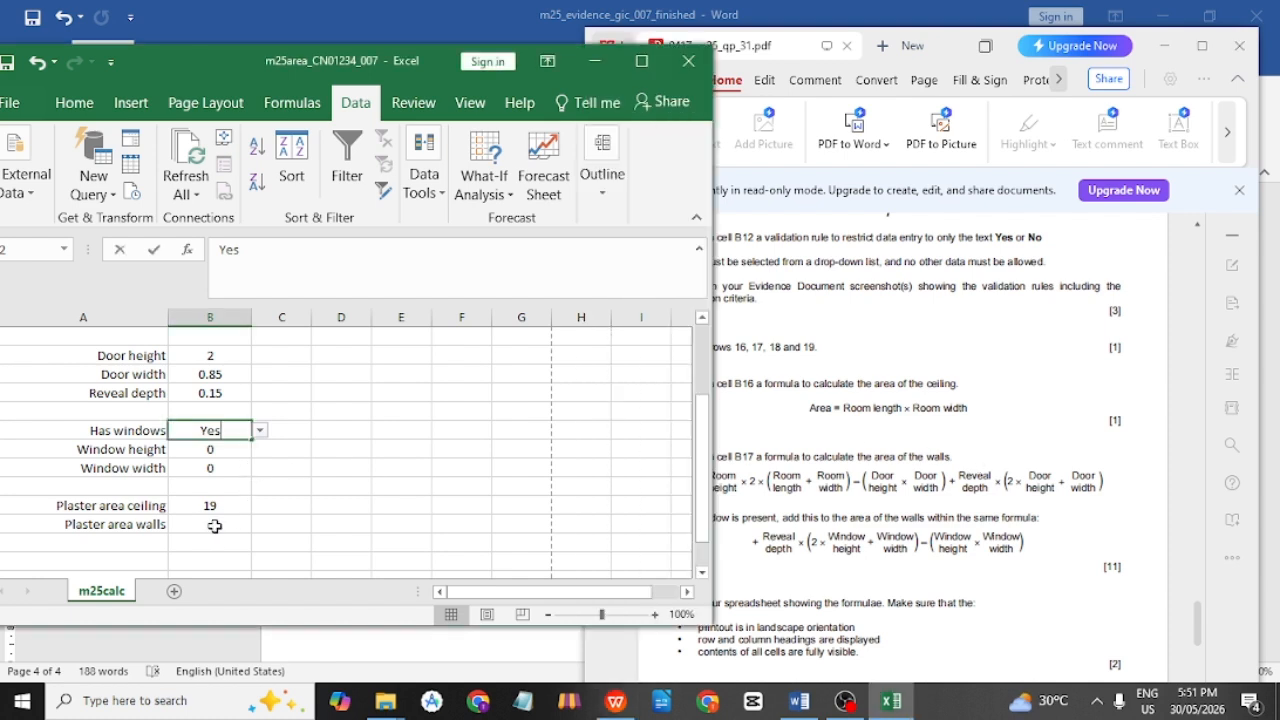
double_click(213, 524)
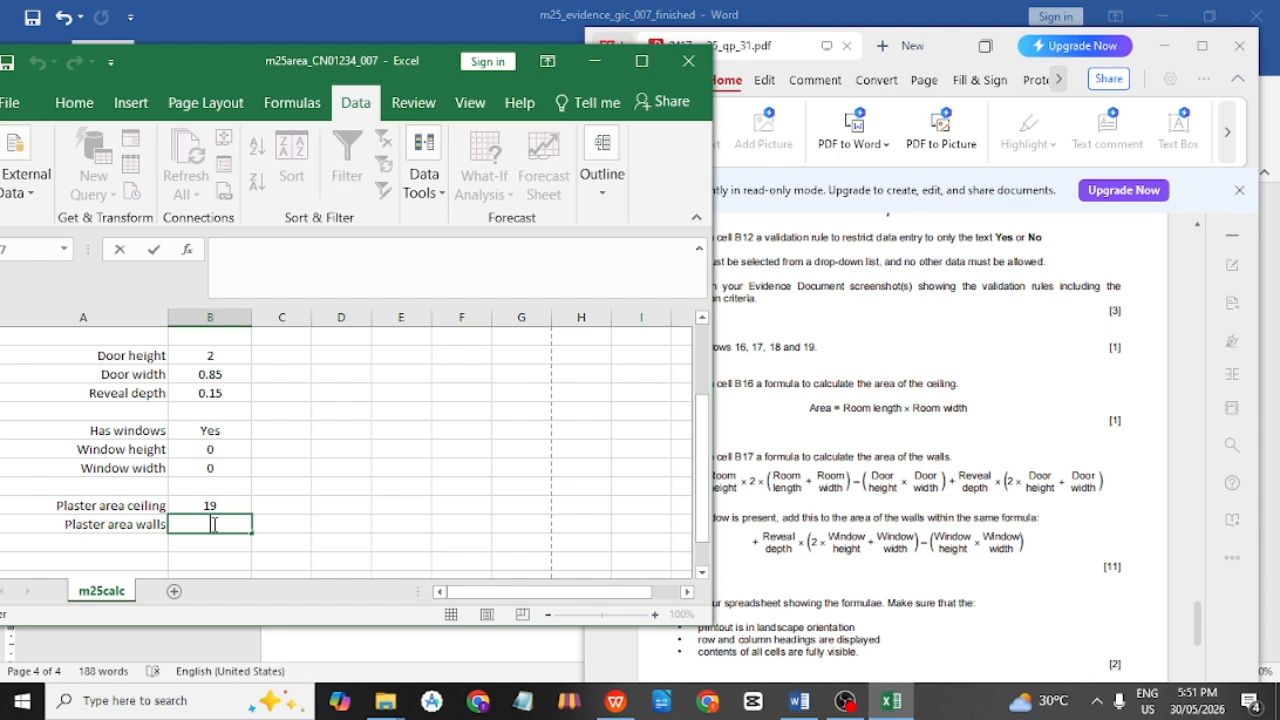
text(=)
drag(226, 77, 166, 78)
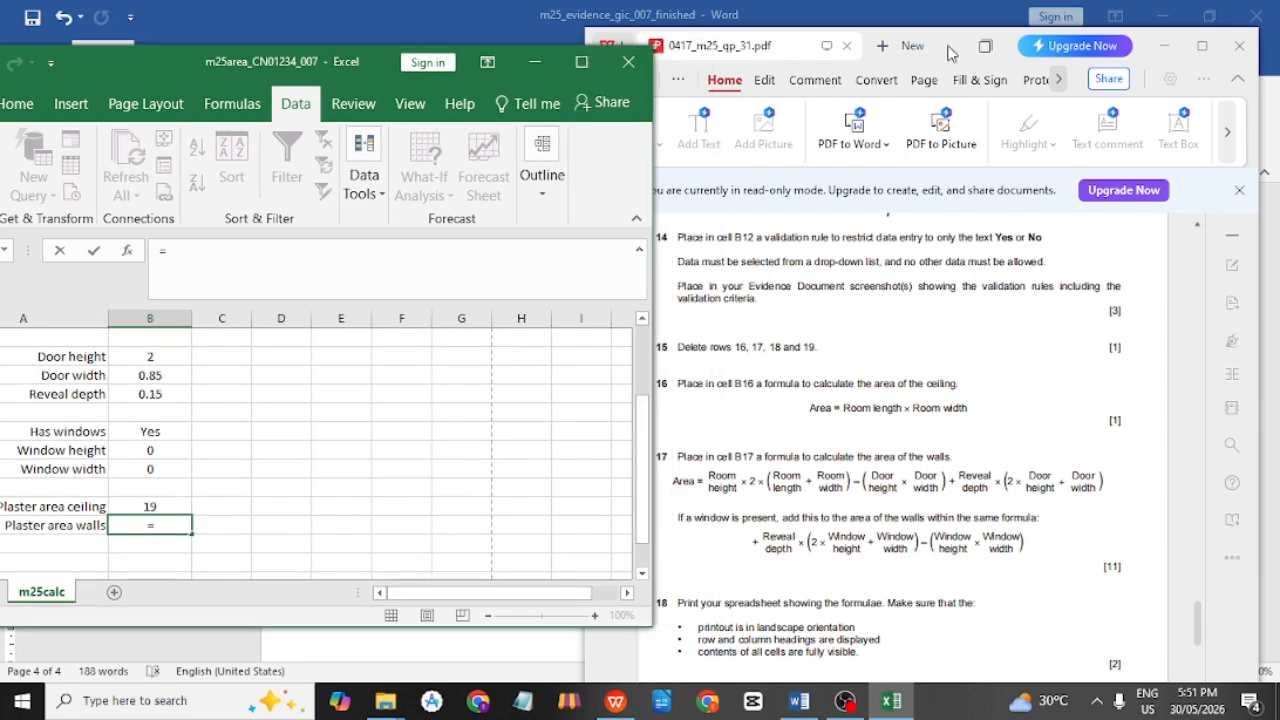
drag(959, 52, 1080, 52)
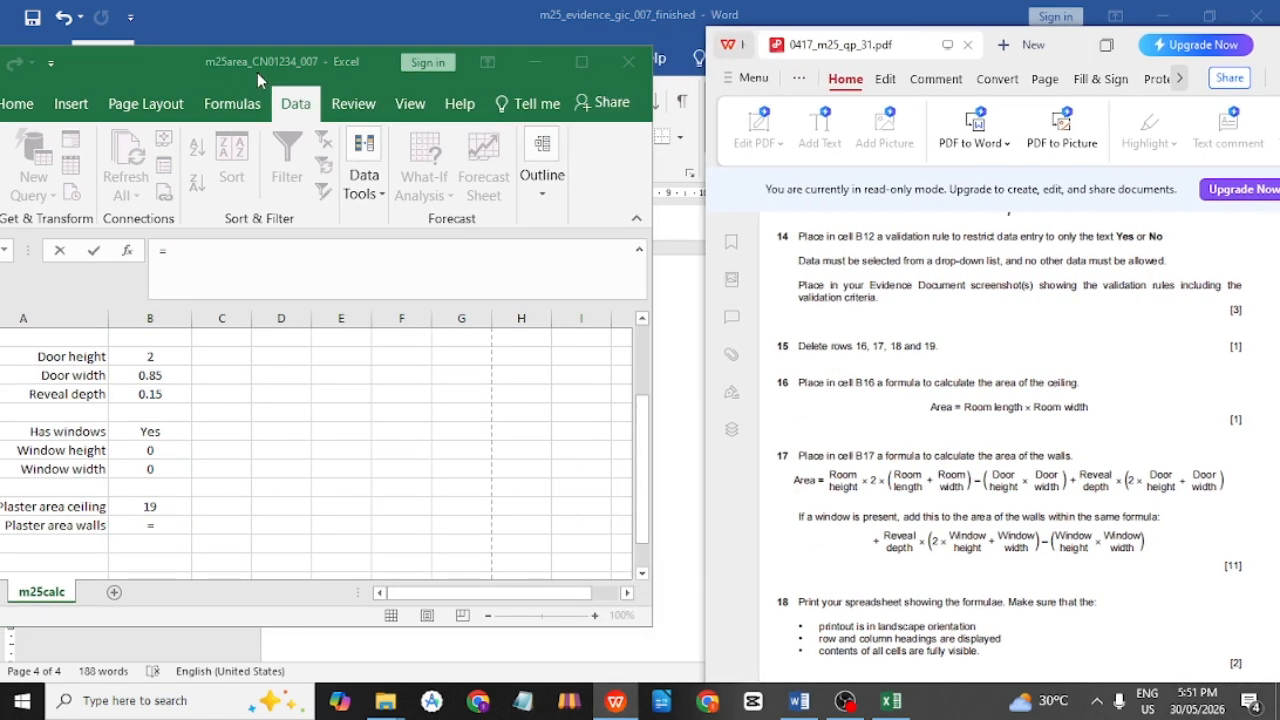
drag(172, 67, 269, 59)
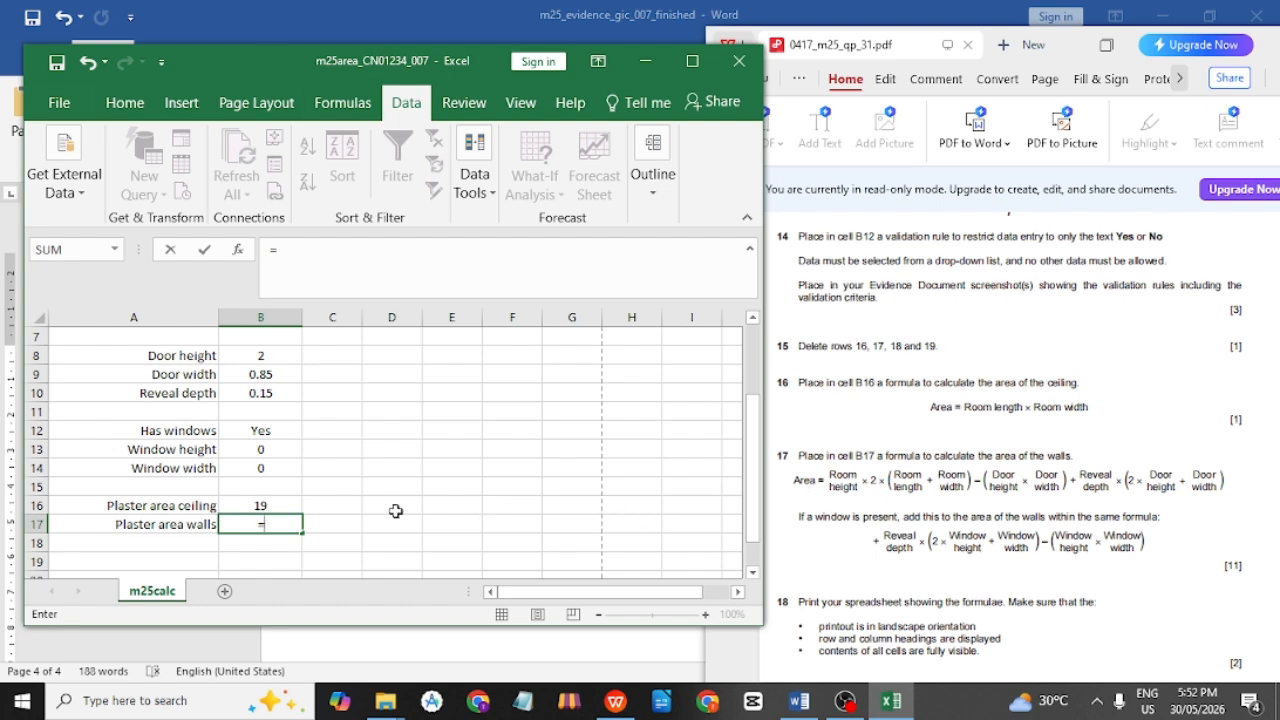
scroll(266, 502, up, 2)
scroll(270, 496, down, 1)
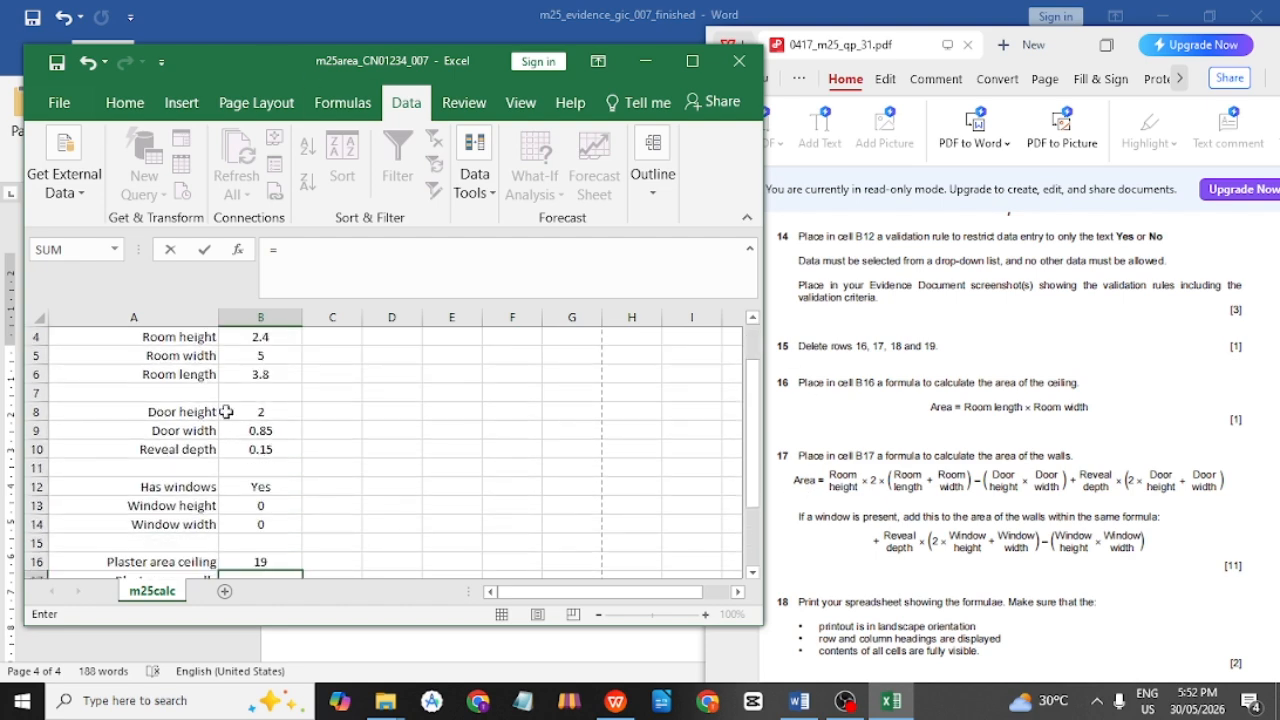
scroll(260, 365, up, 1)
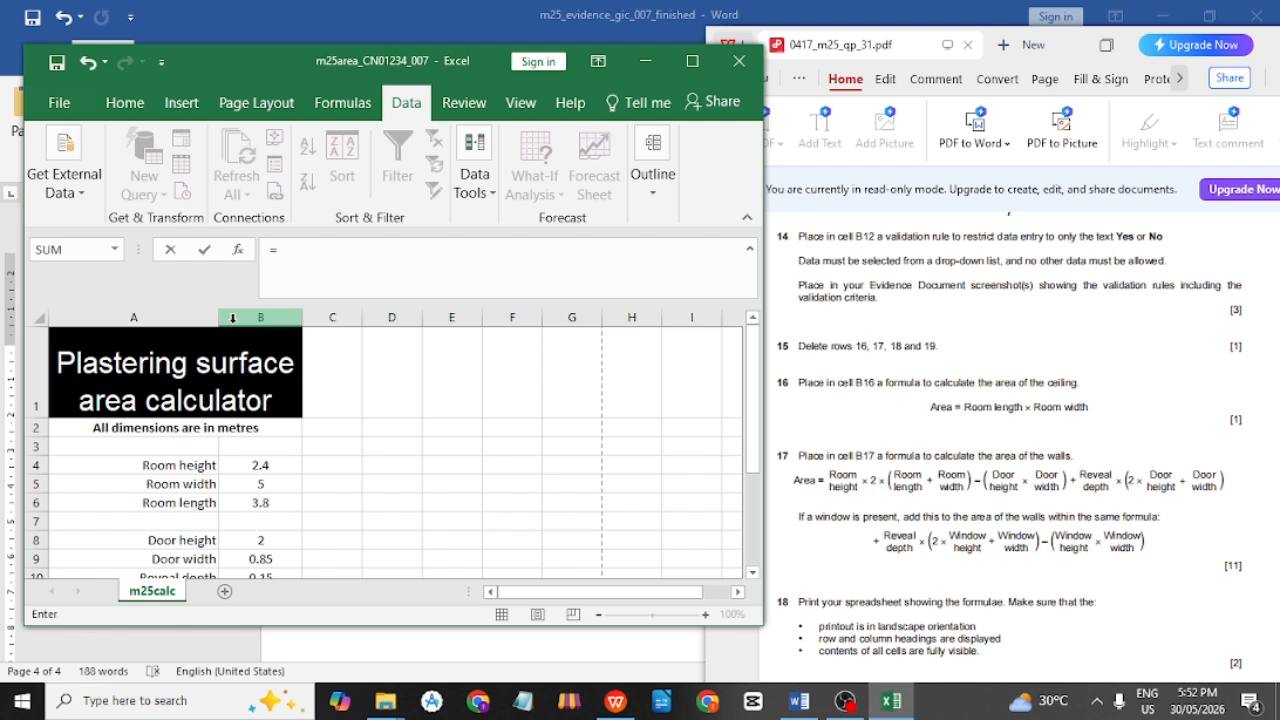
click(249, 466)
scroll(294, 471, down, 4)
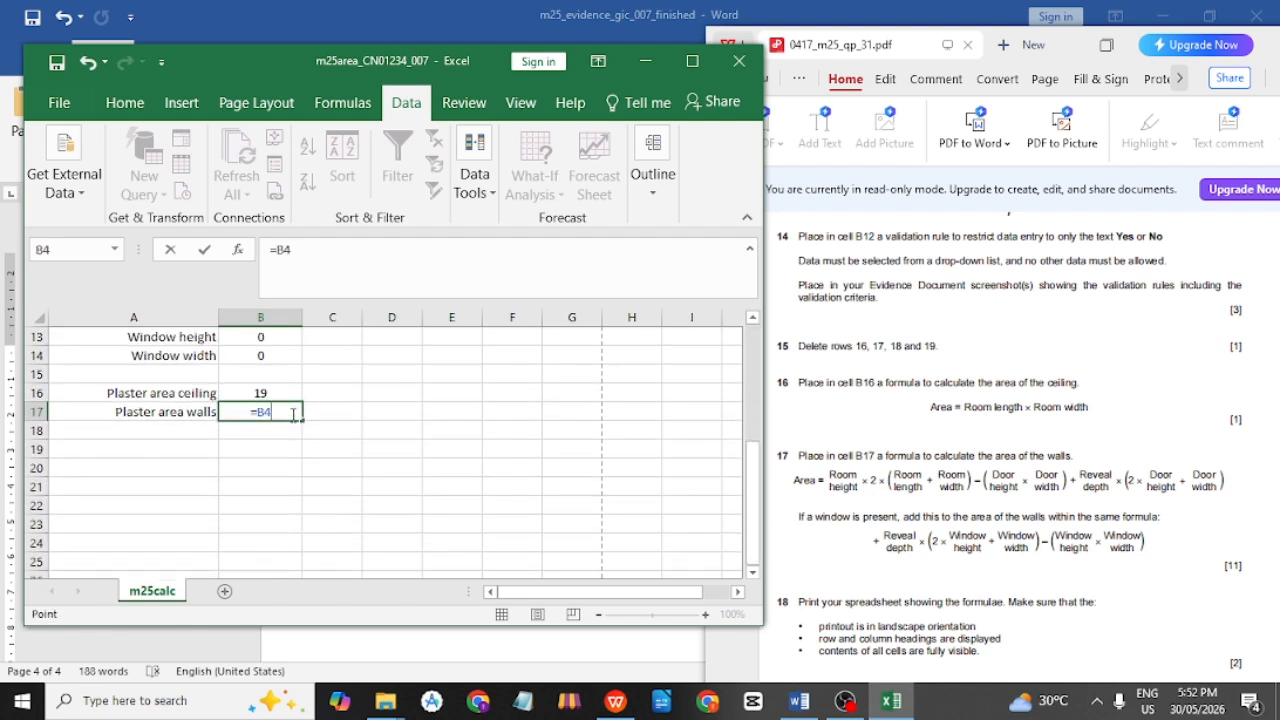
scroll(528, 520, up, 1)
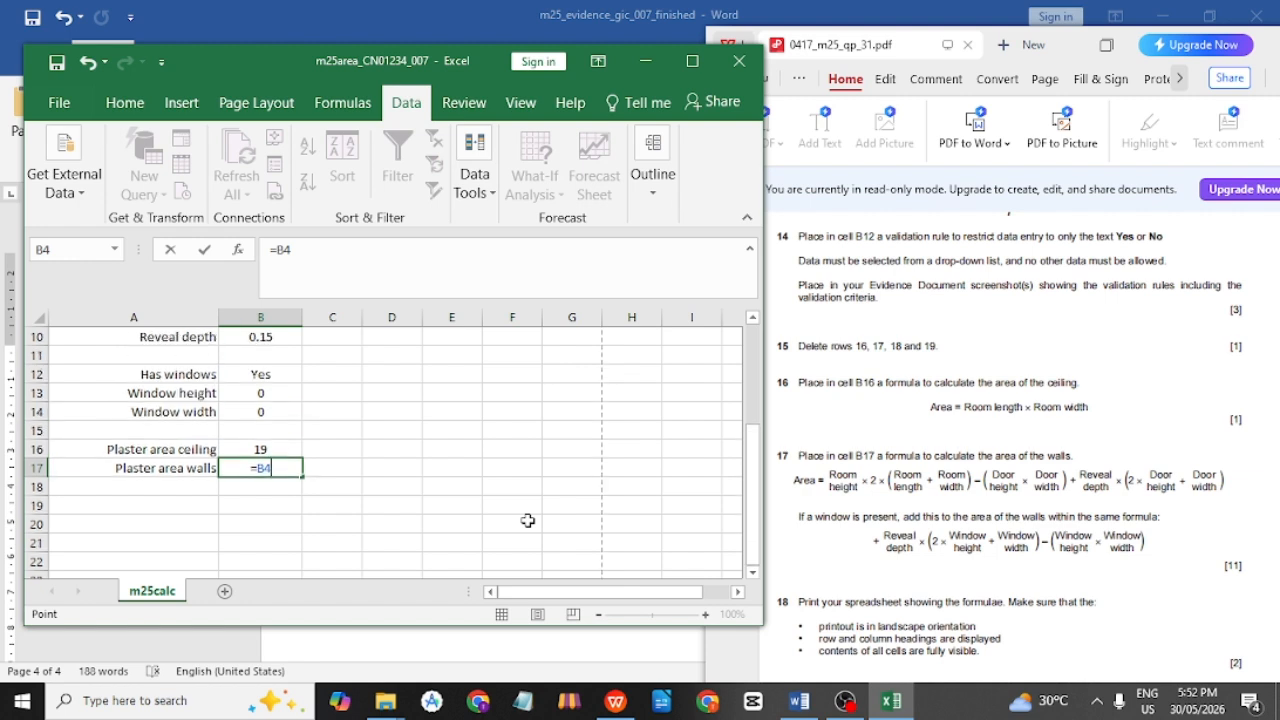
text(*2*()
Add room length plus width, B6+B5, to the wall perimeter term.
scroll(322, 482, up, 3)
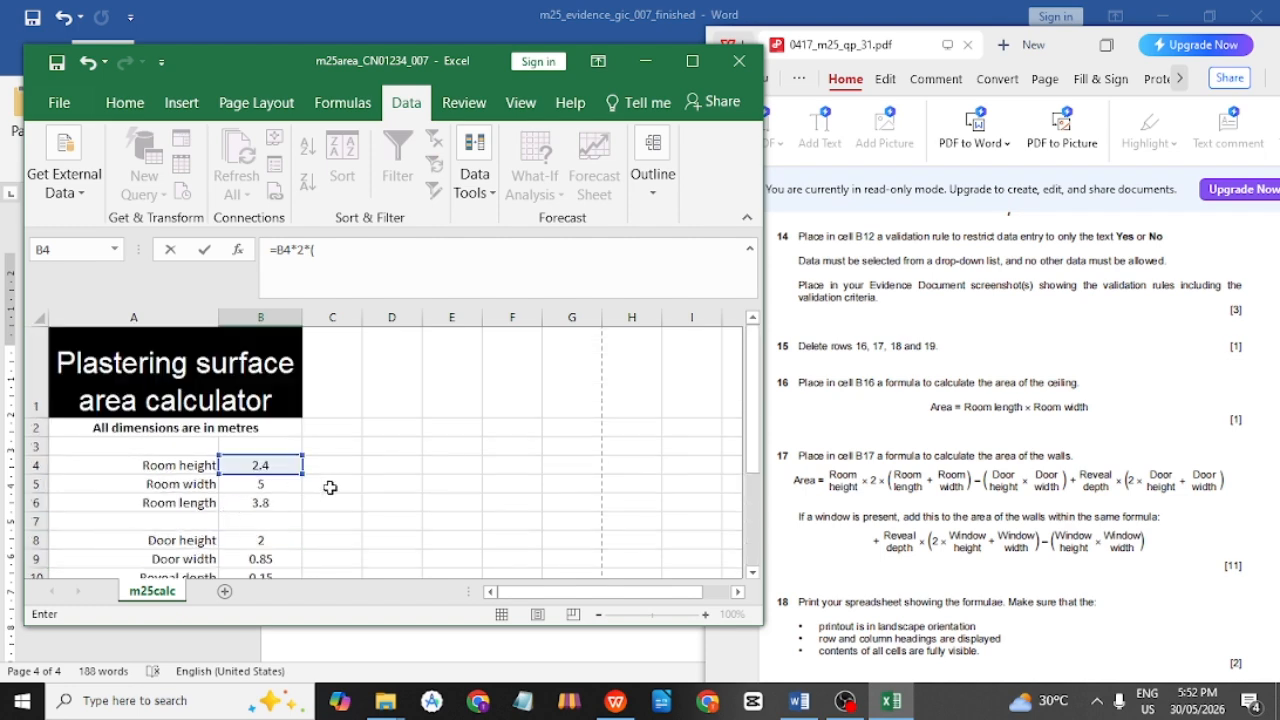
scroll(280, 513, down, 1)
scroll(280, 513, down, 1)
scroll(273, 507, up, 2)
click(274, 507)
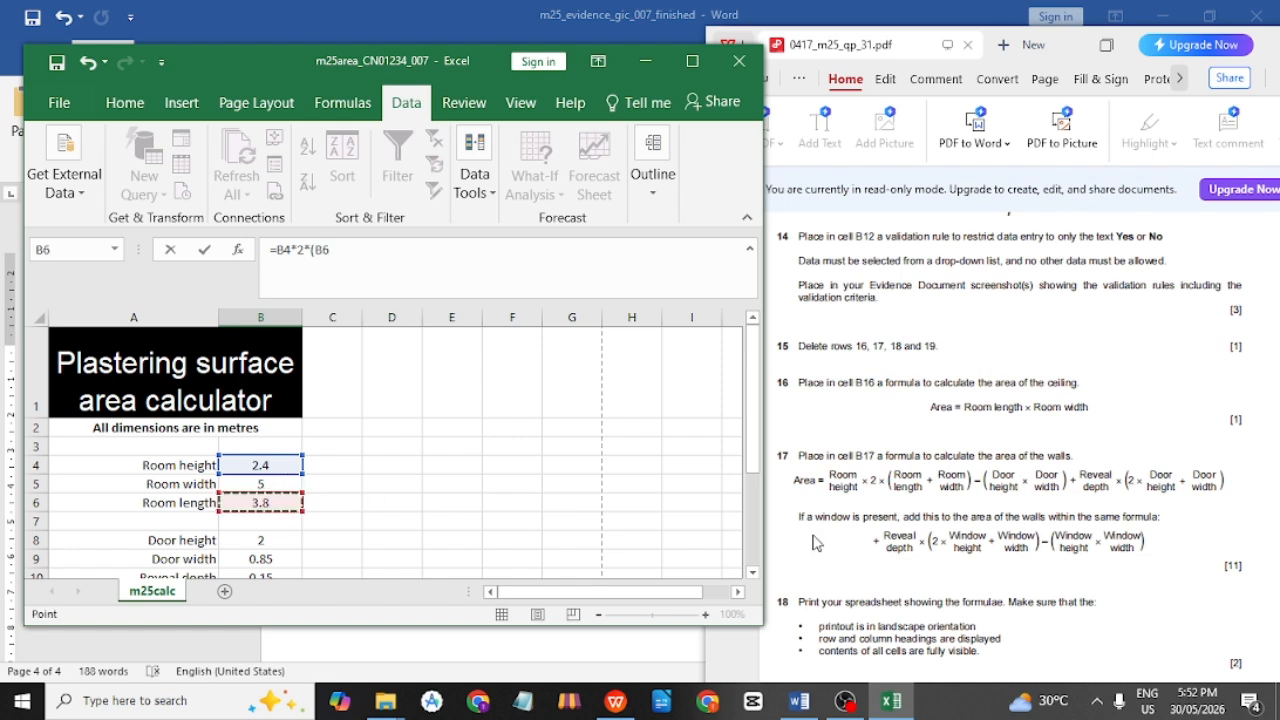
scroll(460, 533, down, 2)
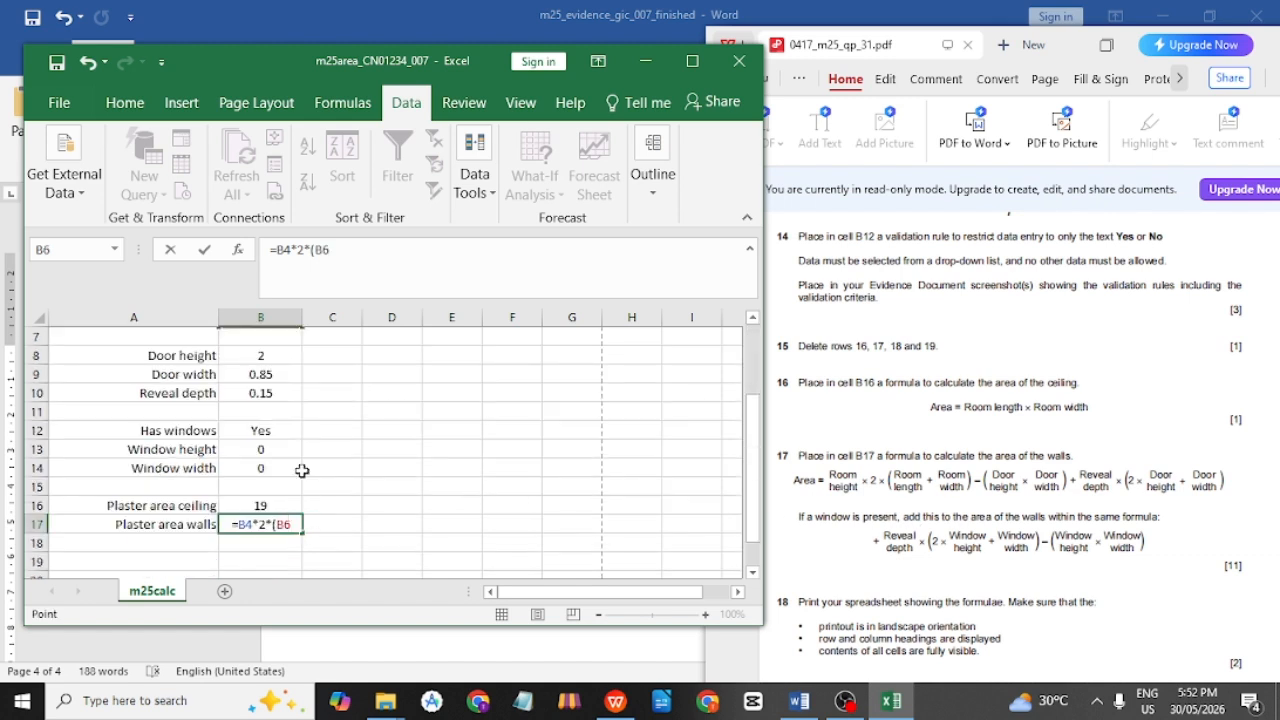
text(+)
scroll(302, 470, up, 2)
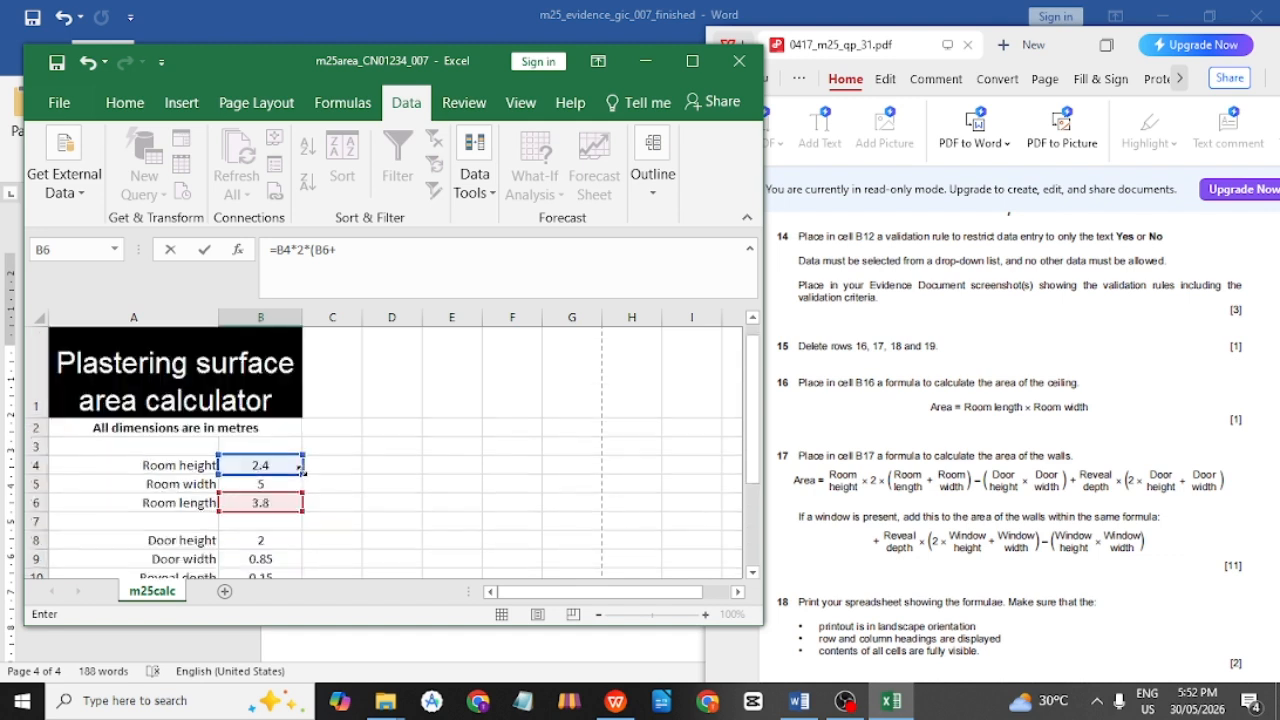
click(266, 483)
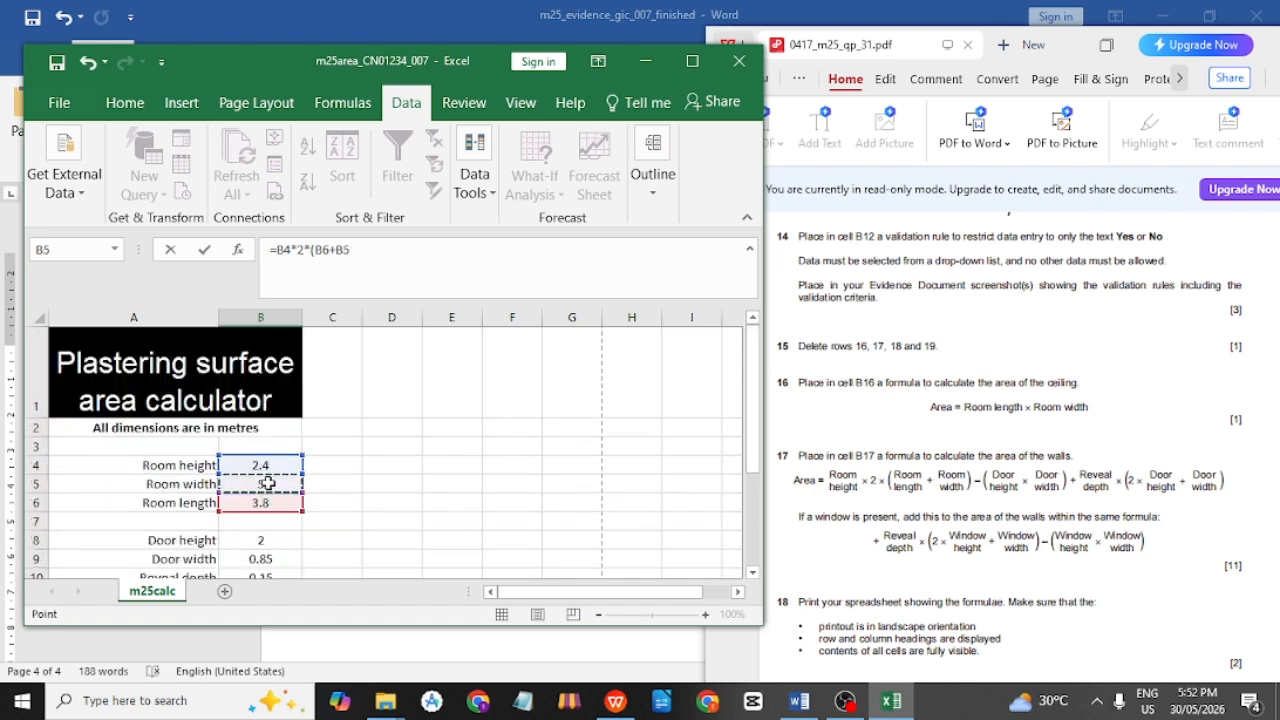
scroll(374, 465, down, 5)
scroll(375, 467, up, 1)
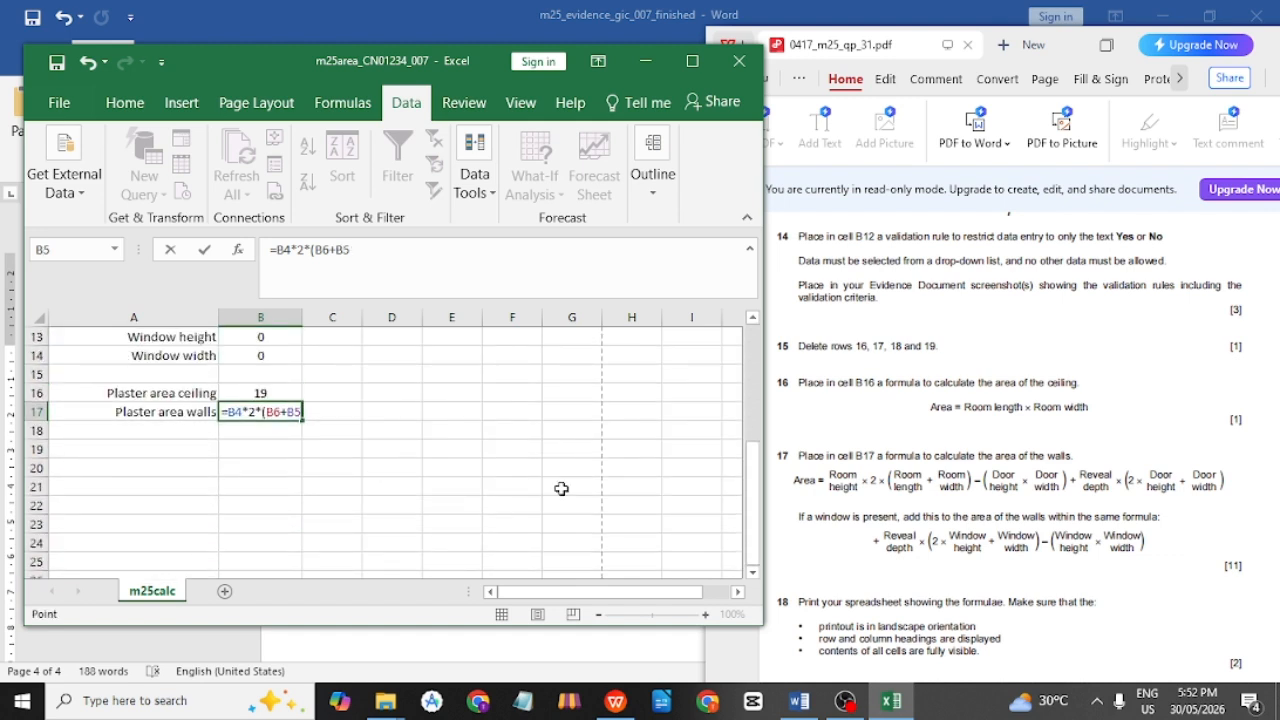
Subtract the door area (B8*B9) in the walls formula.
text())
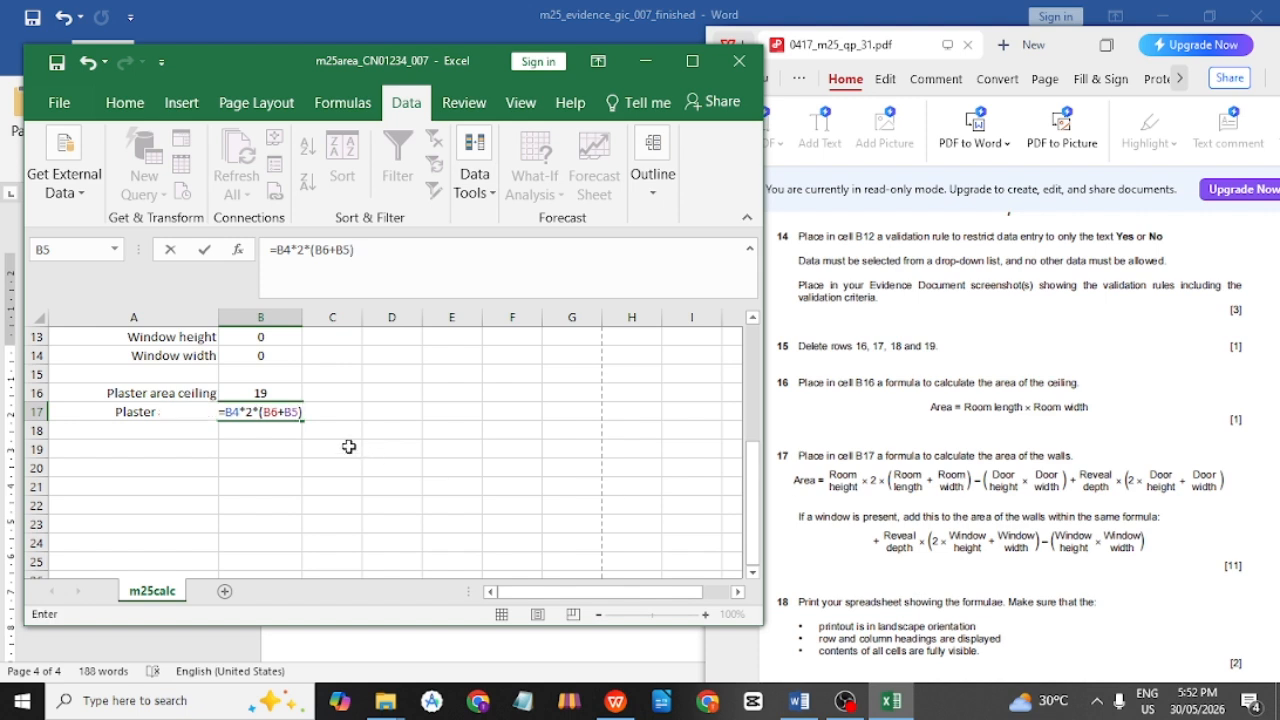
text(-()
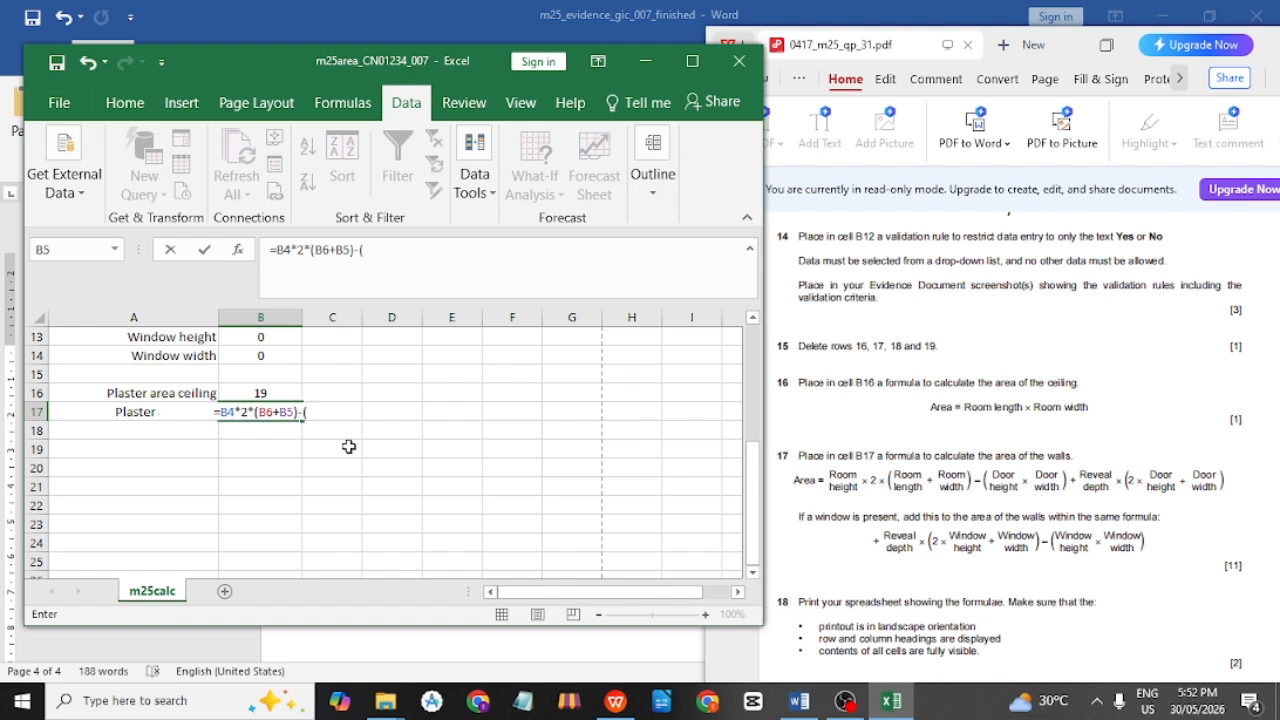
scroll(348, 446, up, 2)
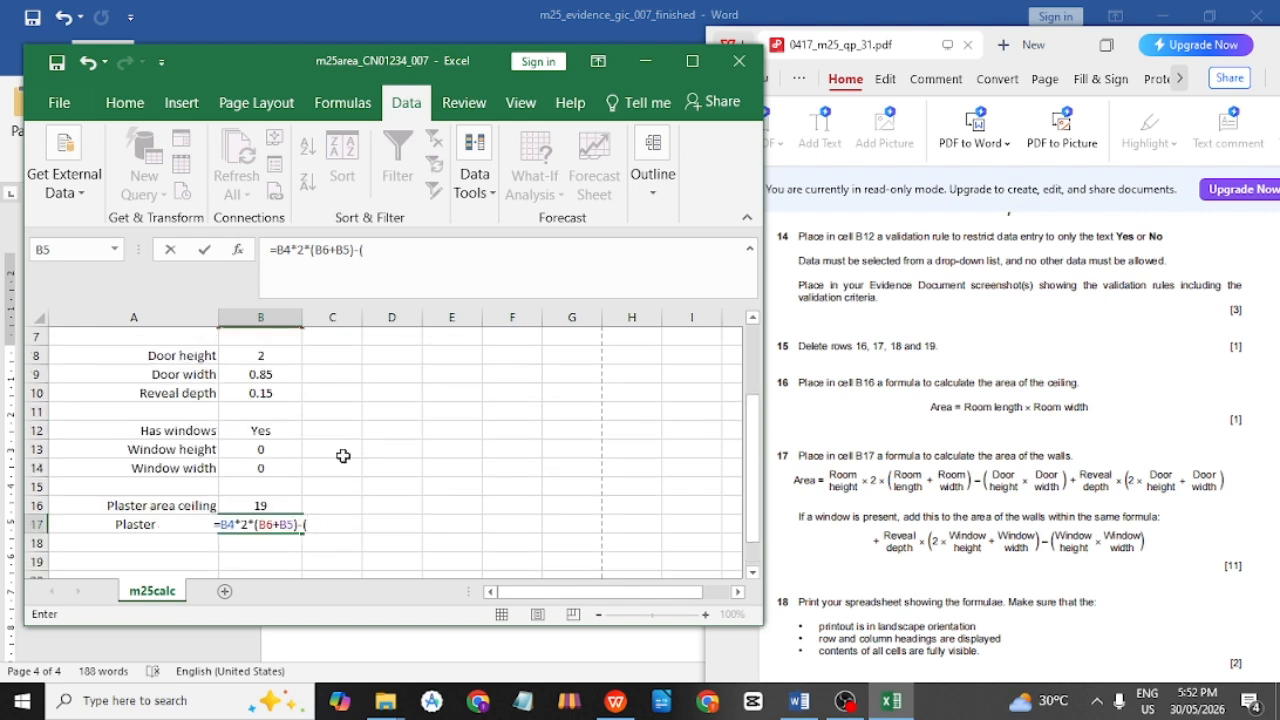
click(242, 358)
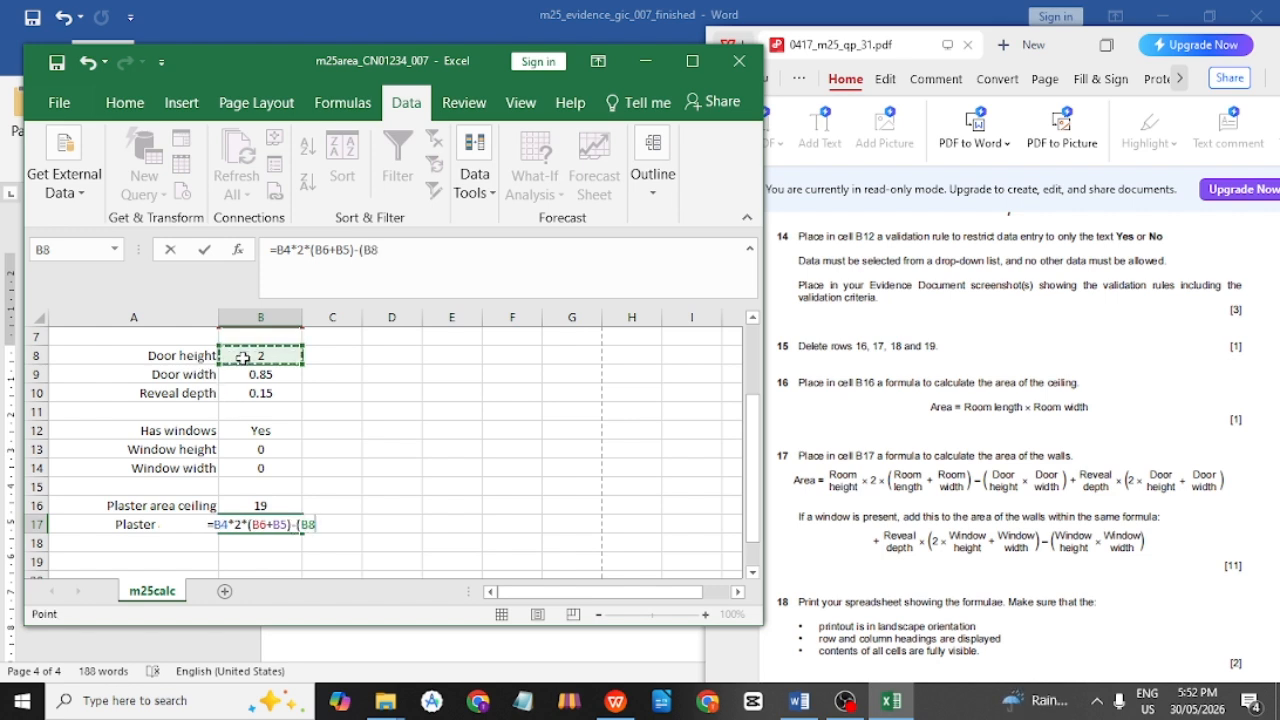
text(*)
click(259, 375)
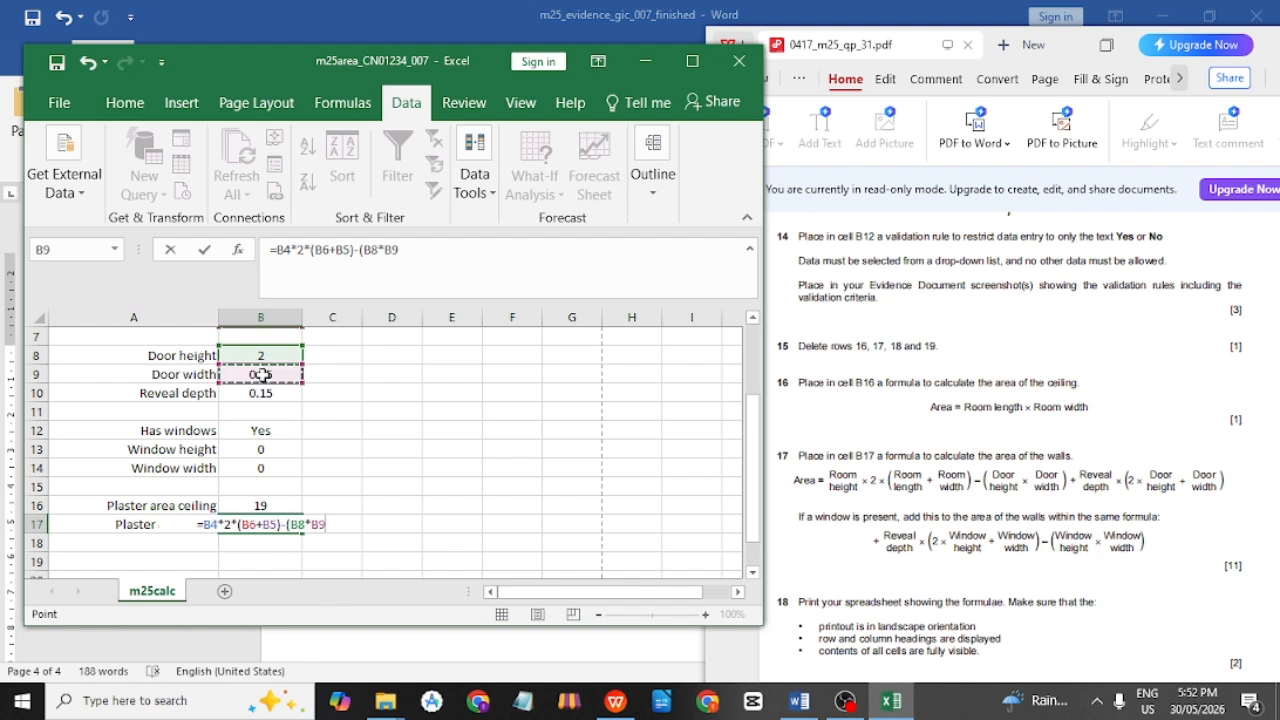
text())
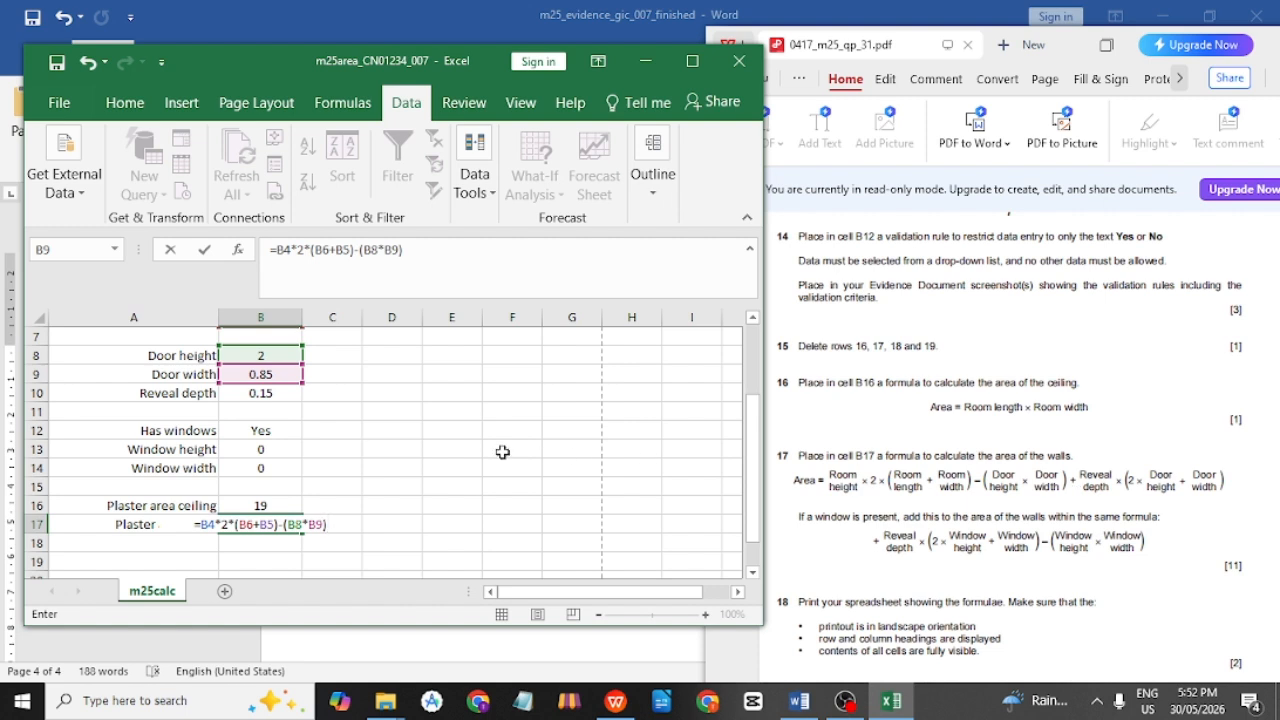
Append the door reveal term +B10*(2*B8+B9) to B17's formula.
text(+)
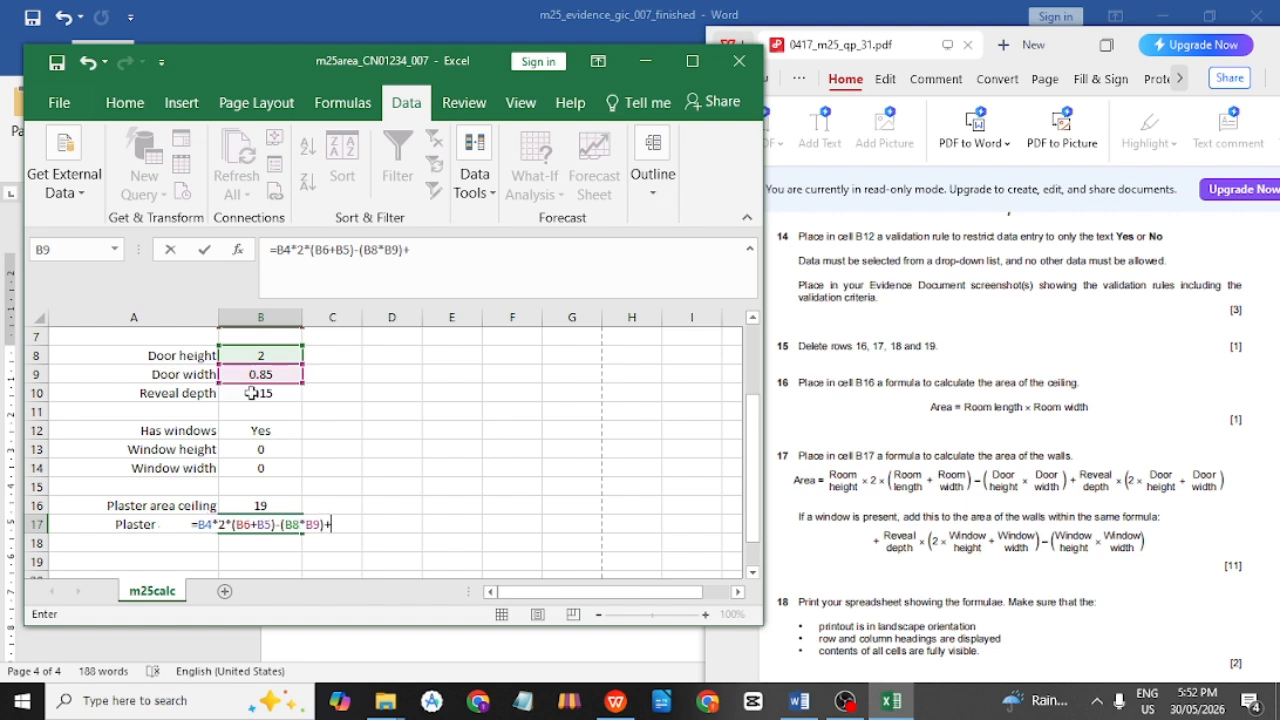
click(255, 394)
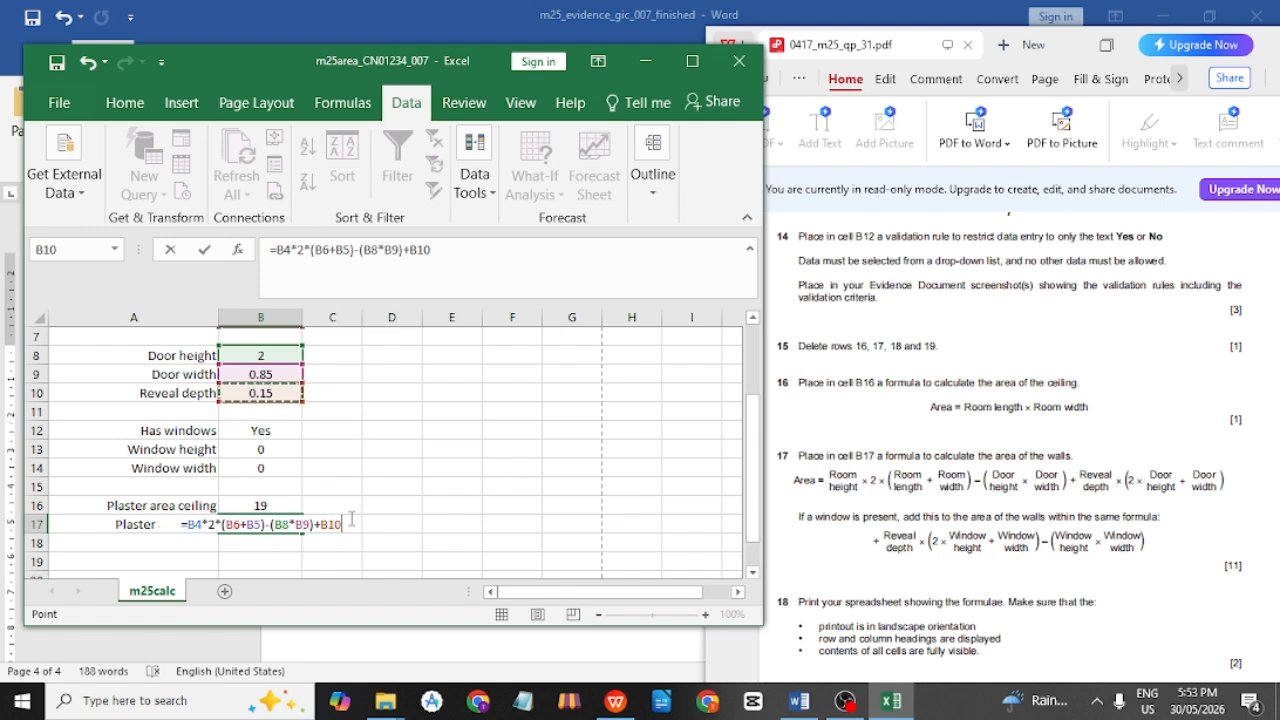
text(*)
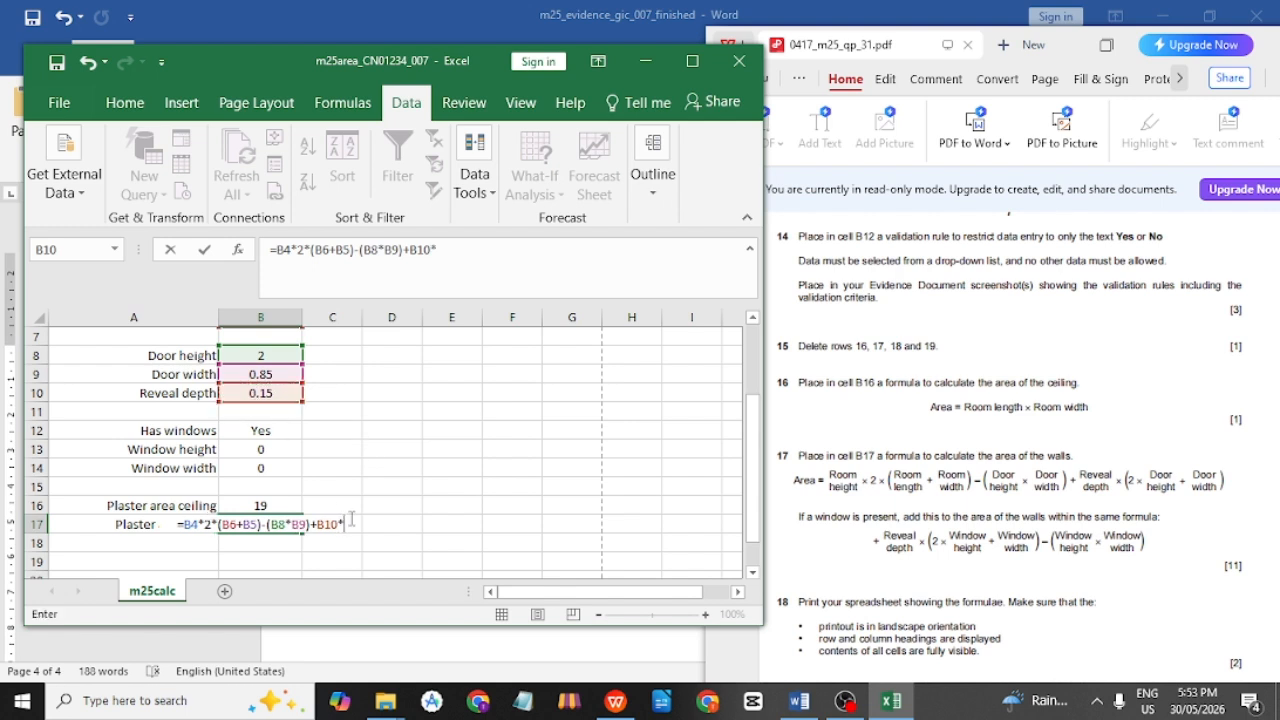
text((2*)
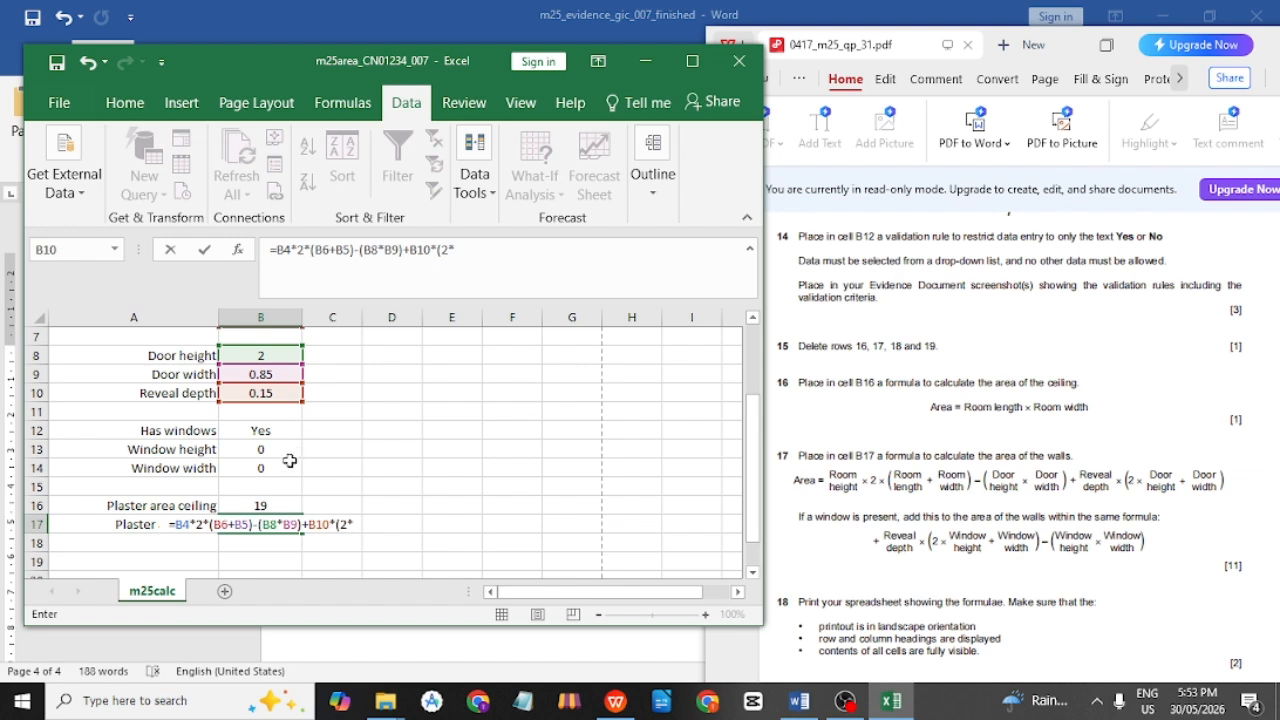
click(282, 358)
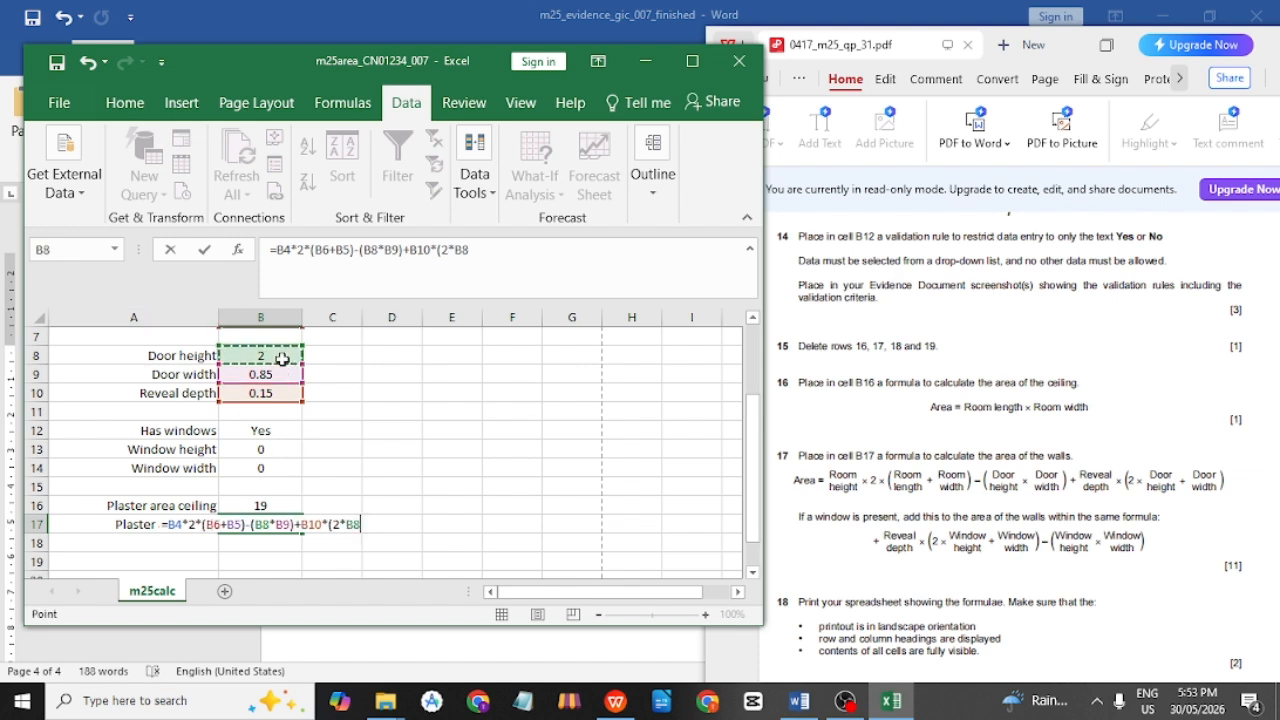
text(+)
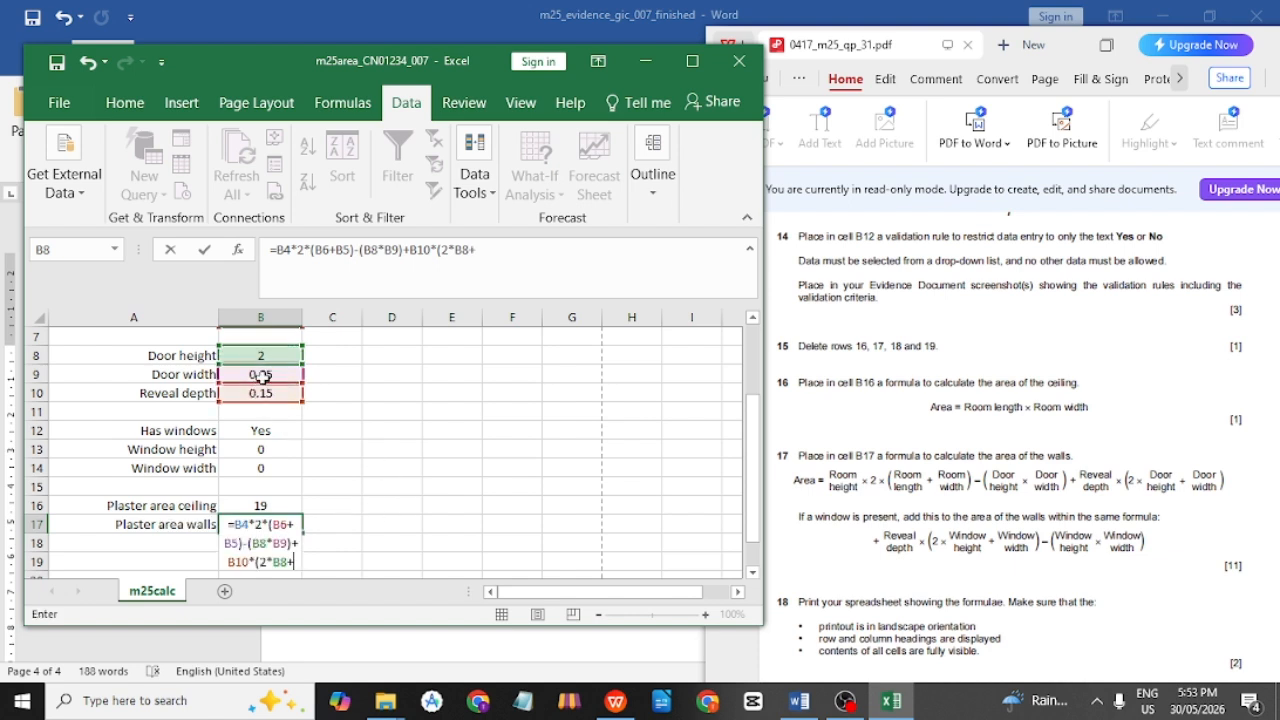
click(262, 374)
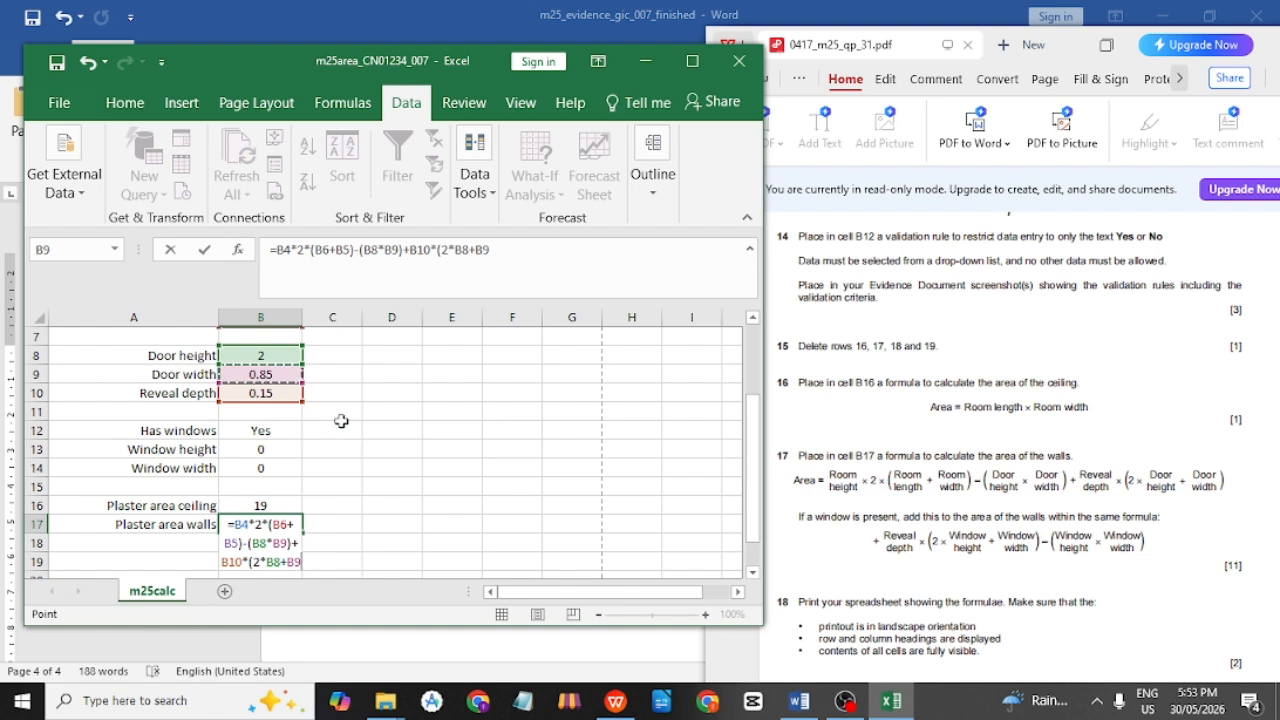
text())
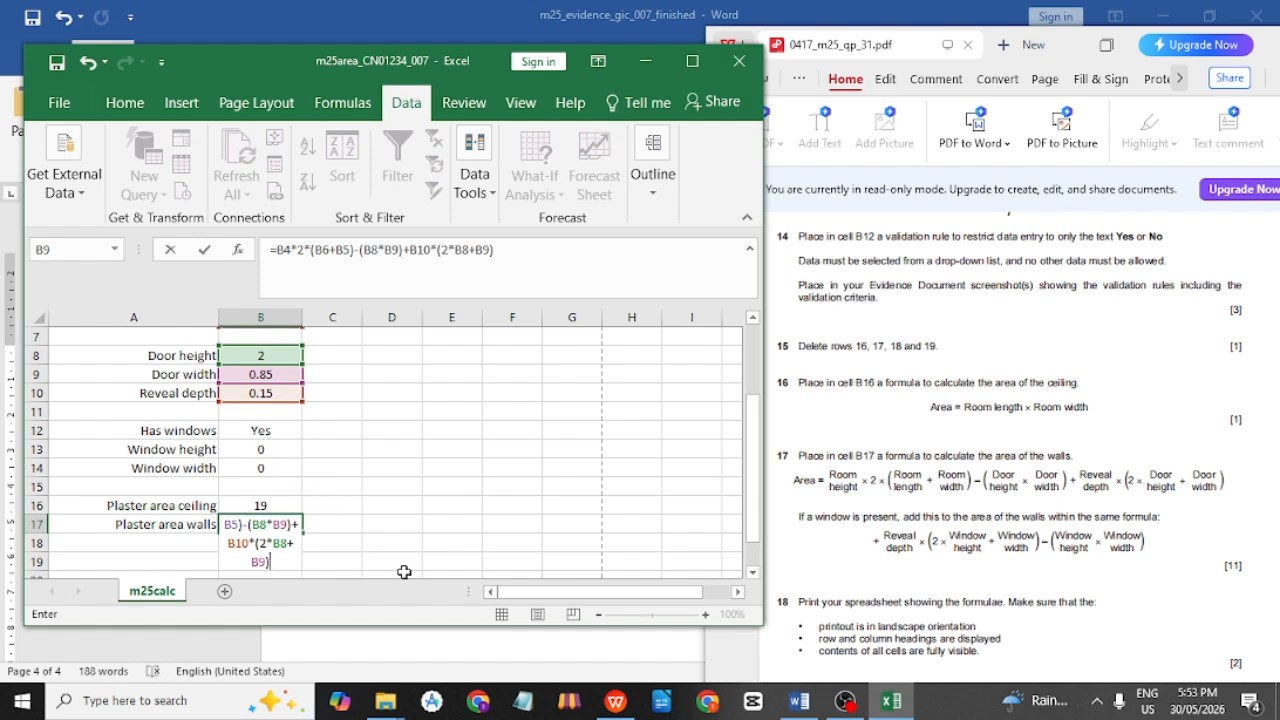
Commit B17 and recheck its formula, which shows 41.2675.
scroll(355, 522, down, 1)
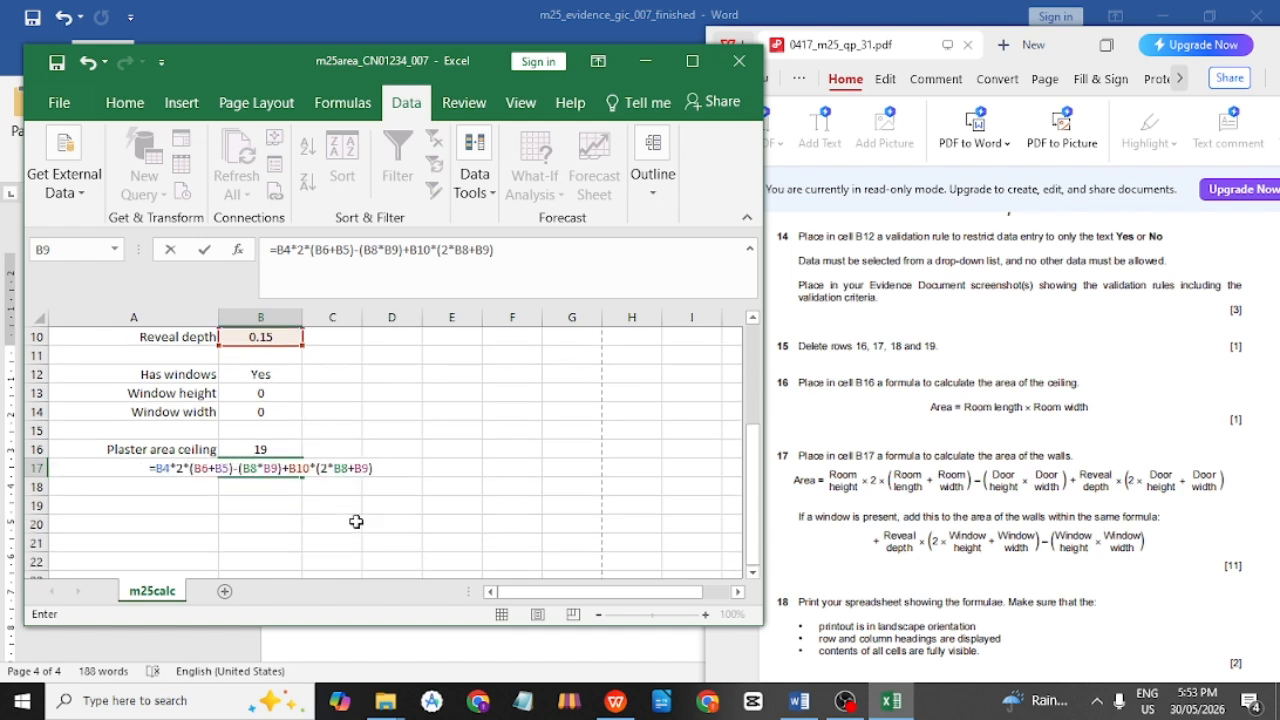
key(Return)
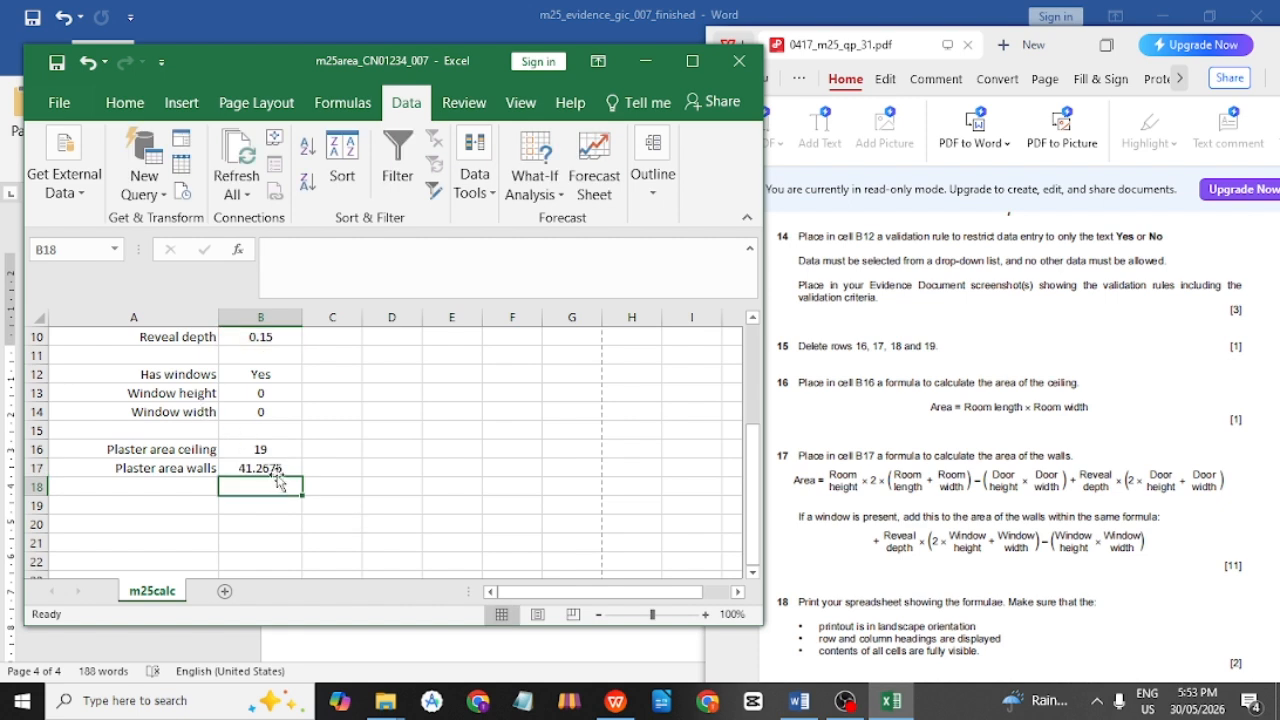
double_click(278, 470)
click(409, 542)
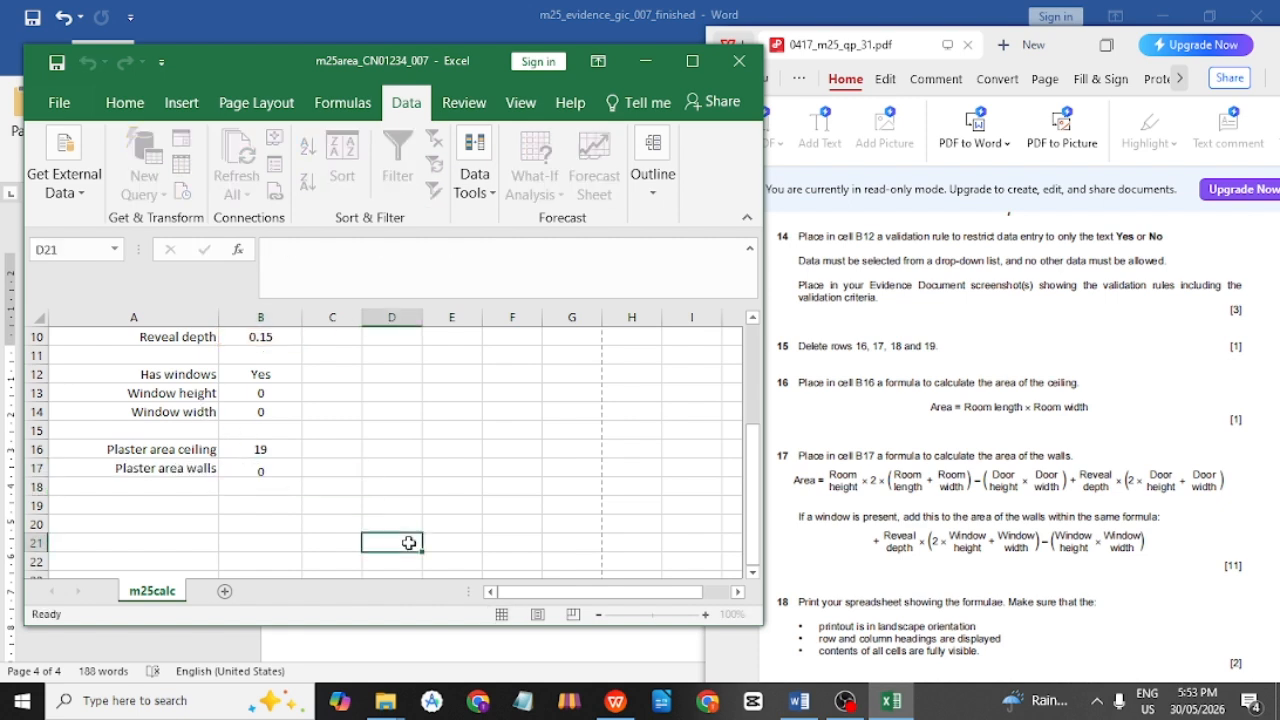
scroll(310, 492, up, 1)
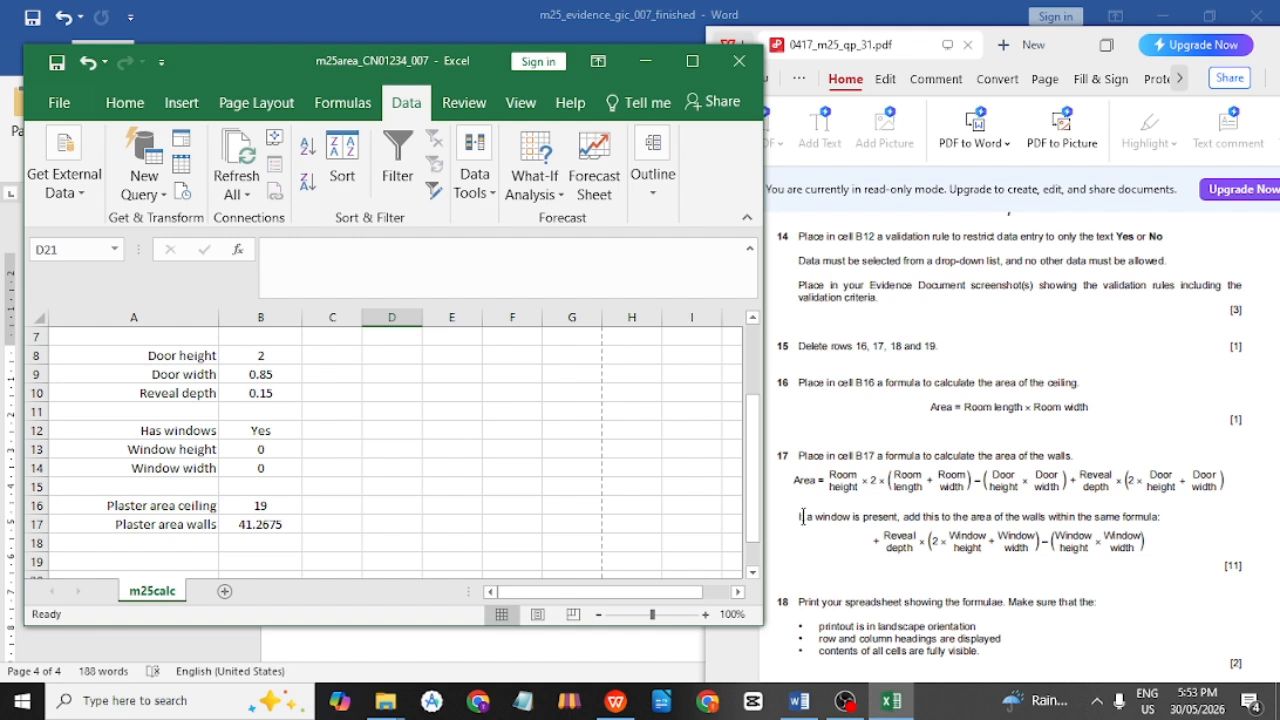
click(886, 538)
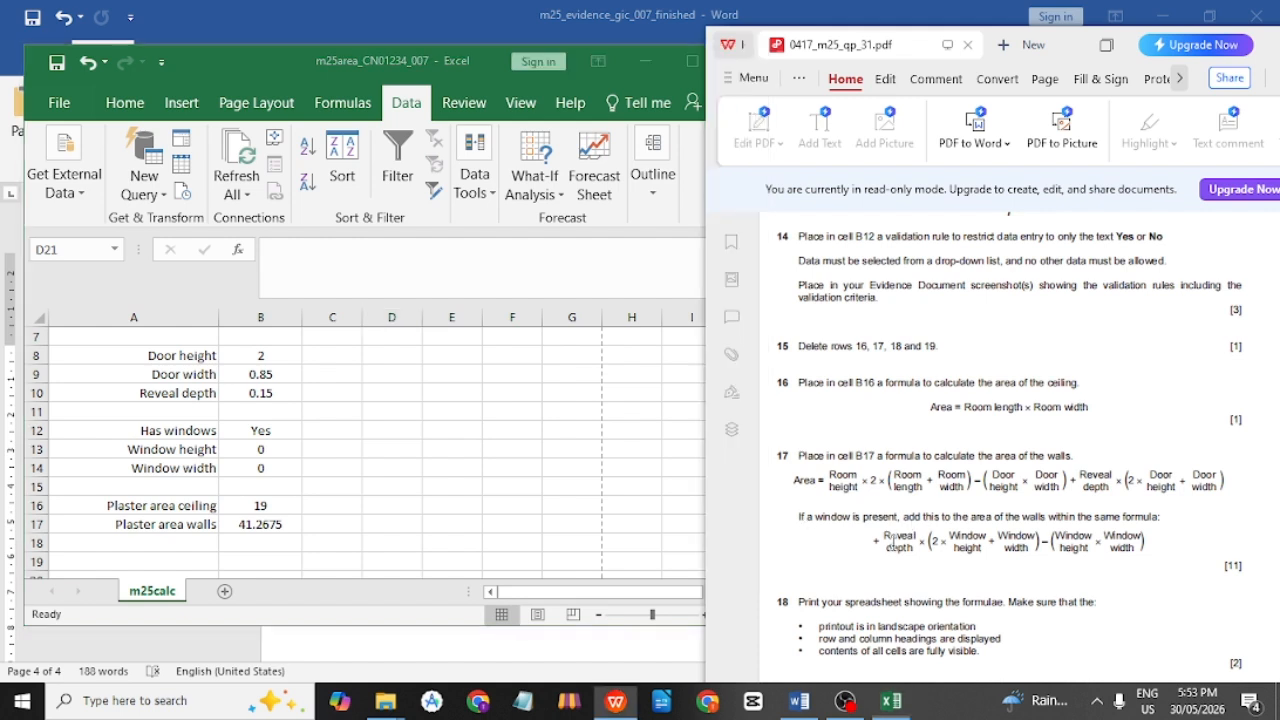
drag(886, 538, 1143, 551)
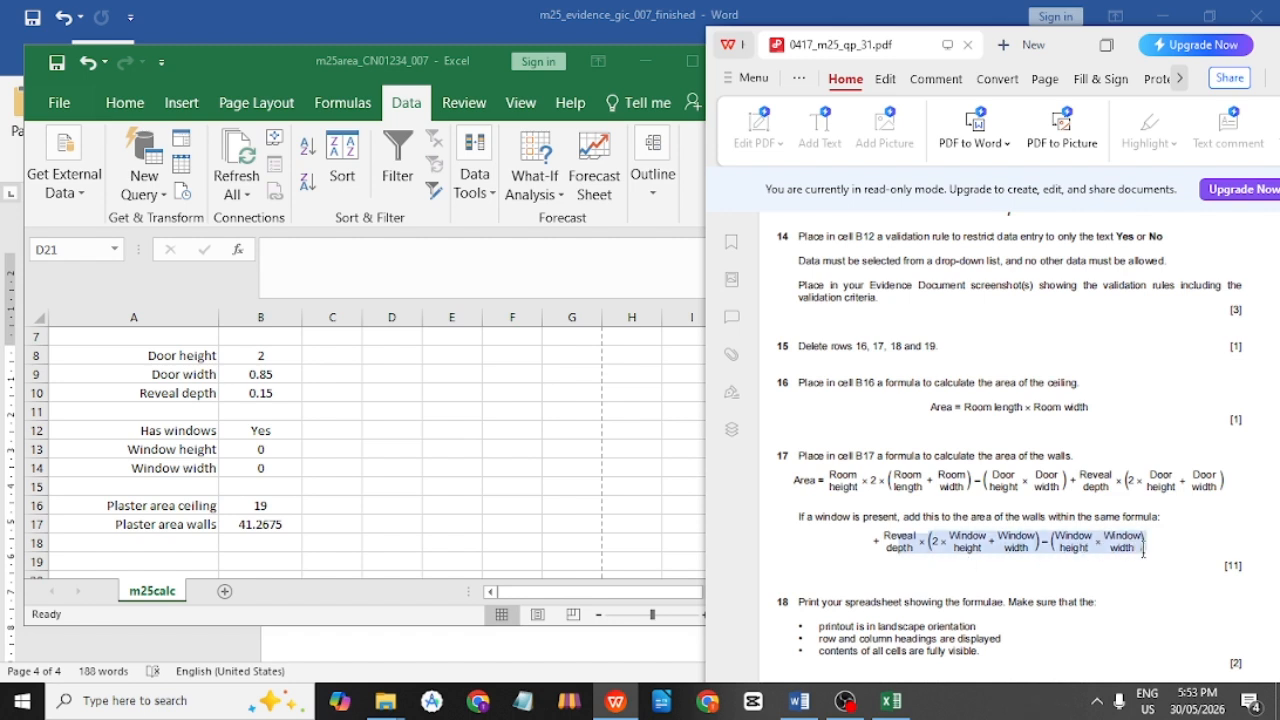
click(1160, 550)
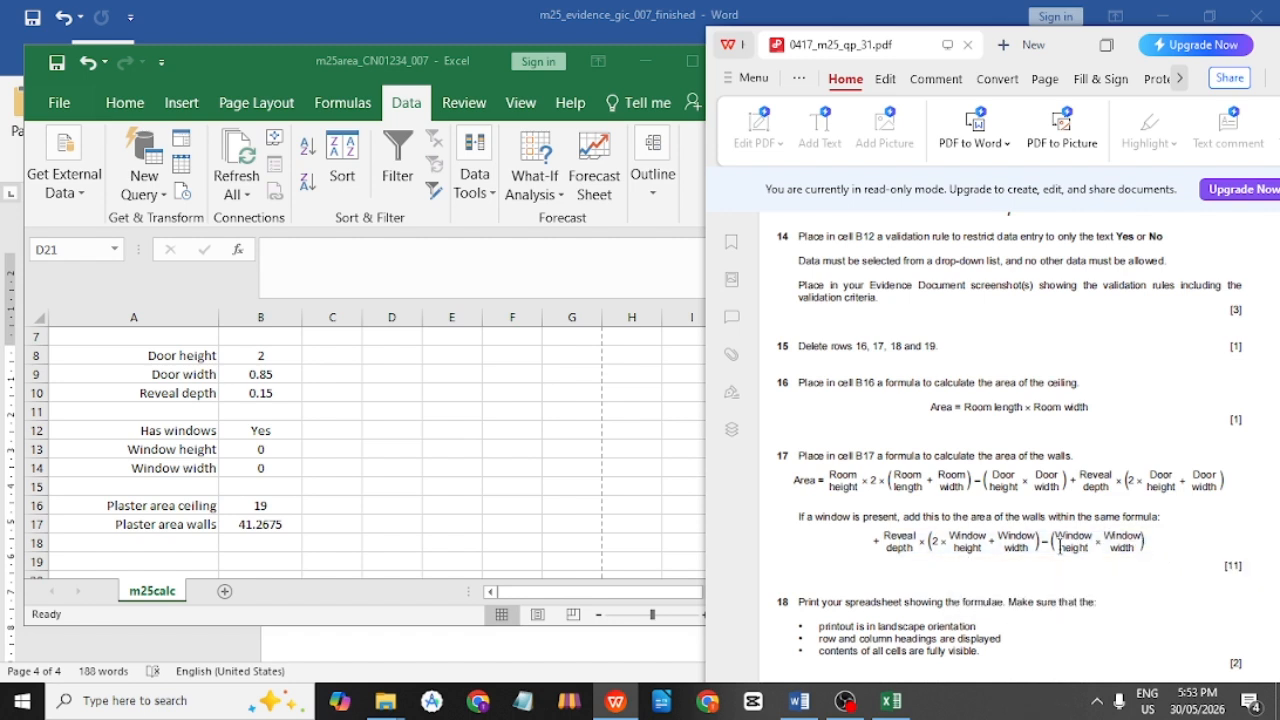
drag(886, 537, 1168, 547)
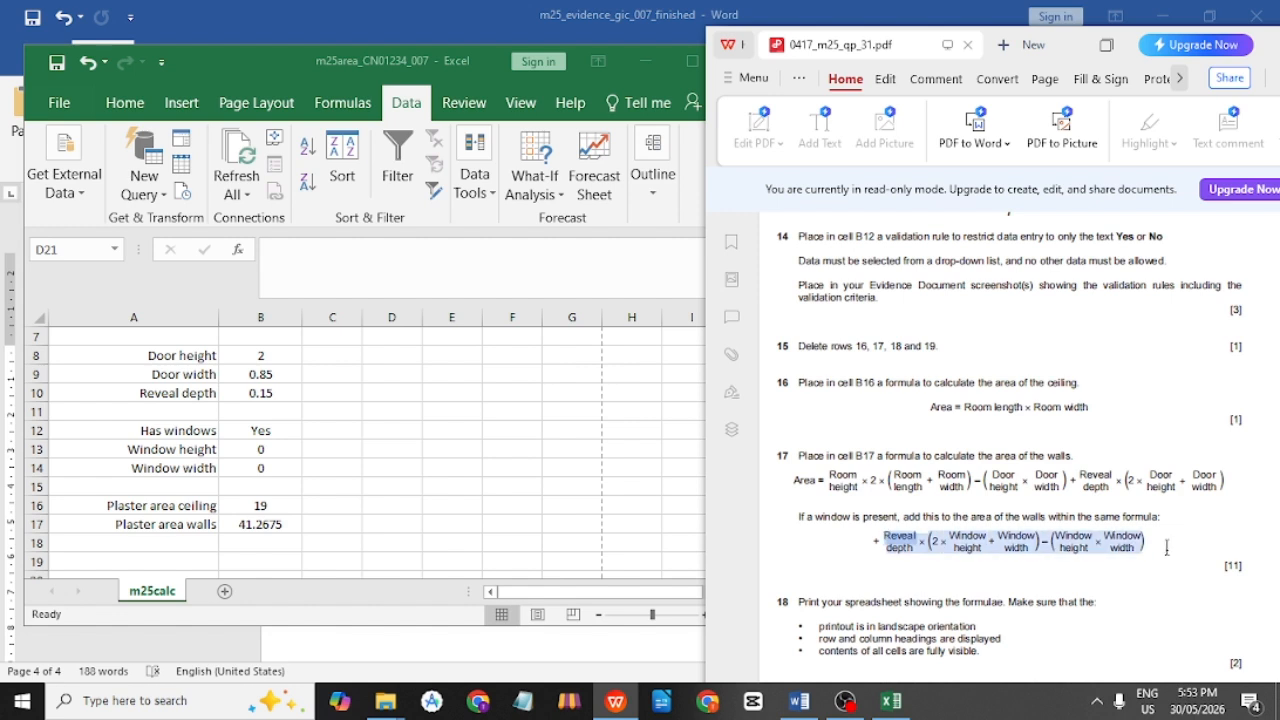
click(275, 527)
scroll(272, 520, down, 1)
click(260, 488)
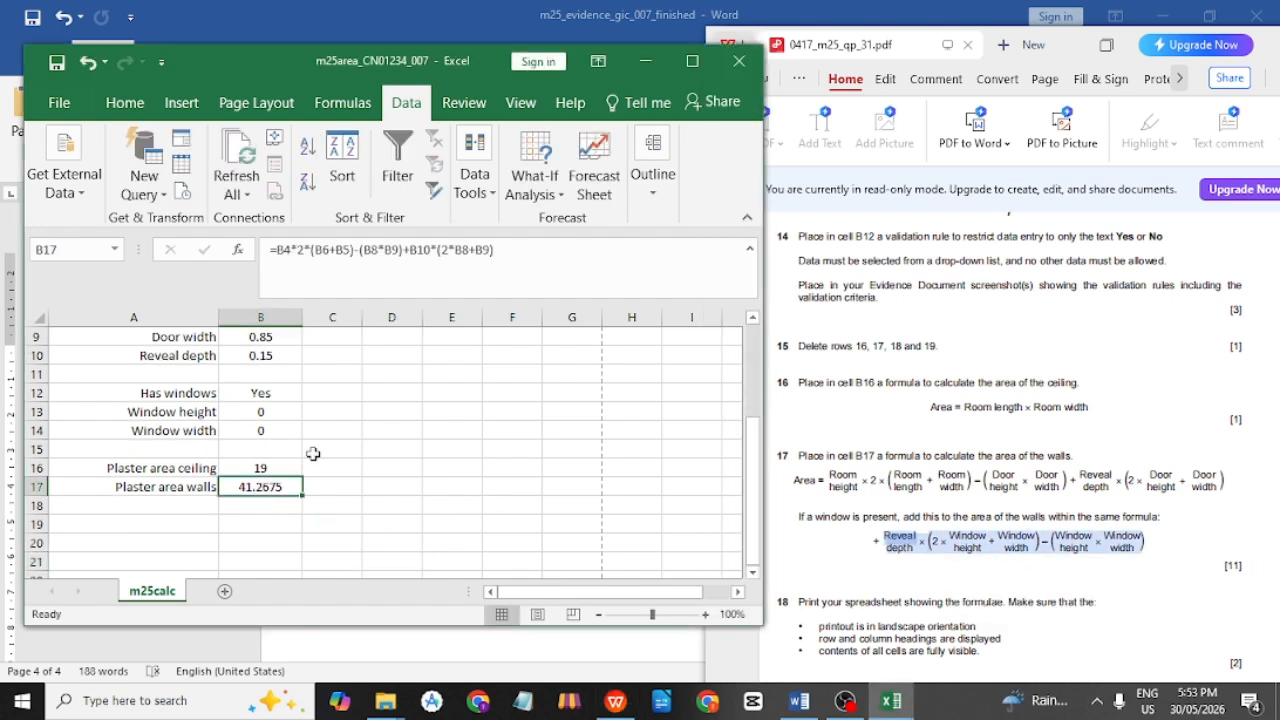
Extend B17's formula with +IF(B12="Yes", to test the Has windows answer.
click(525, 253)
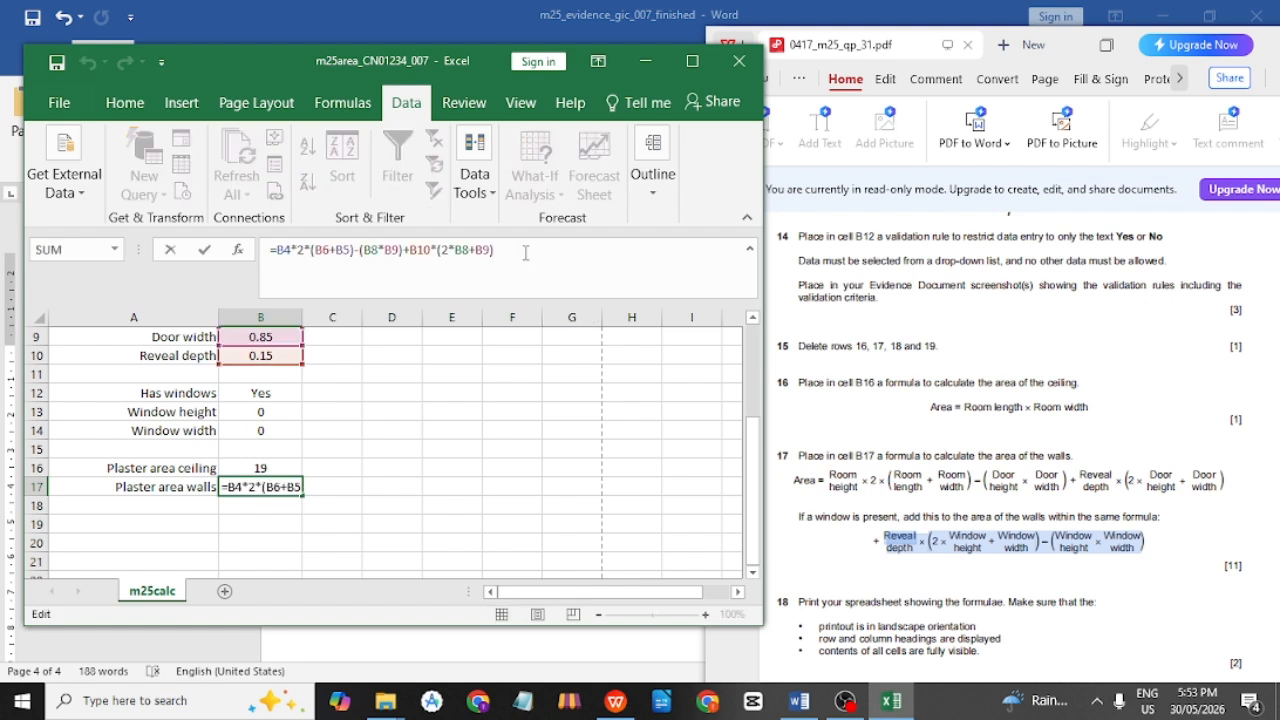
text(+)
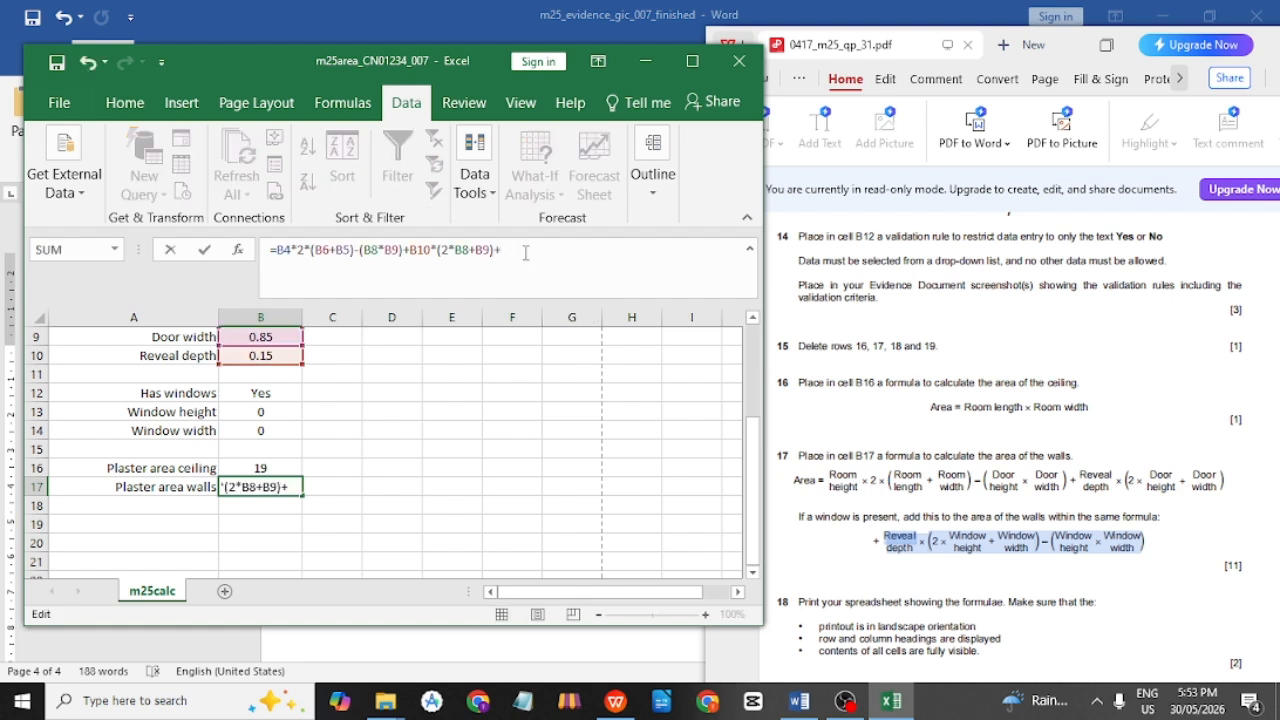
text(IF)
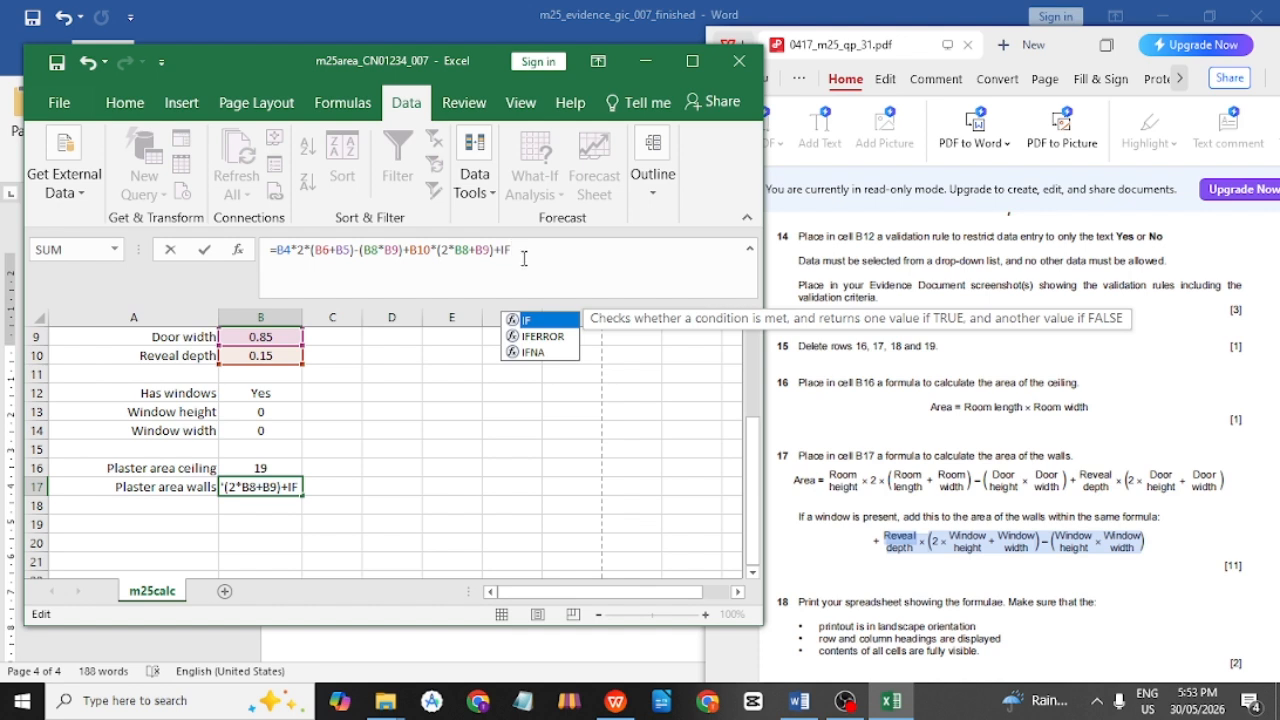
click(532, 257)
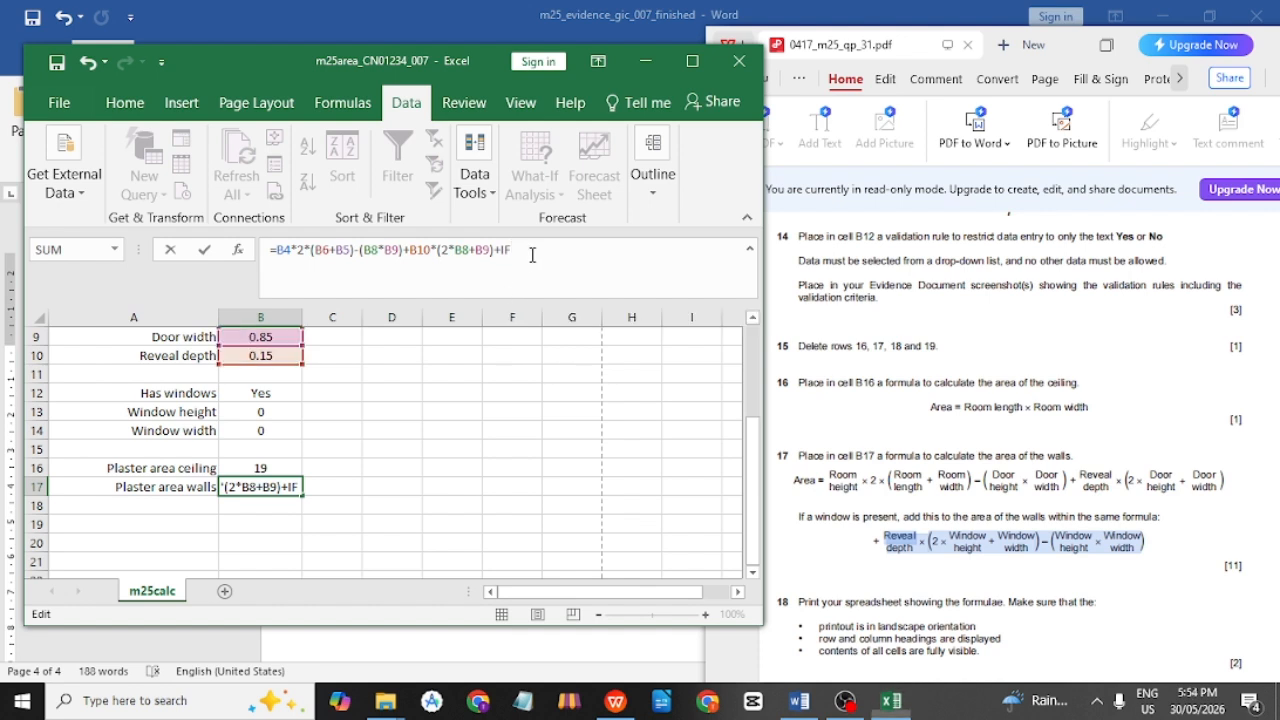
text(()
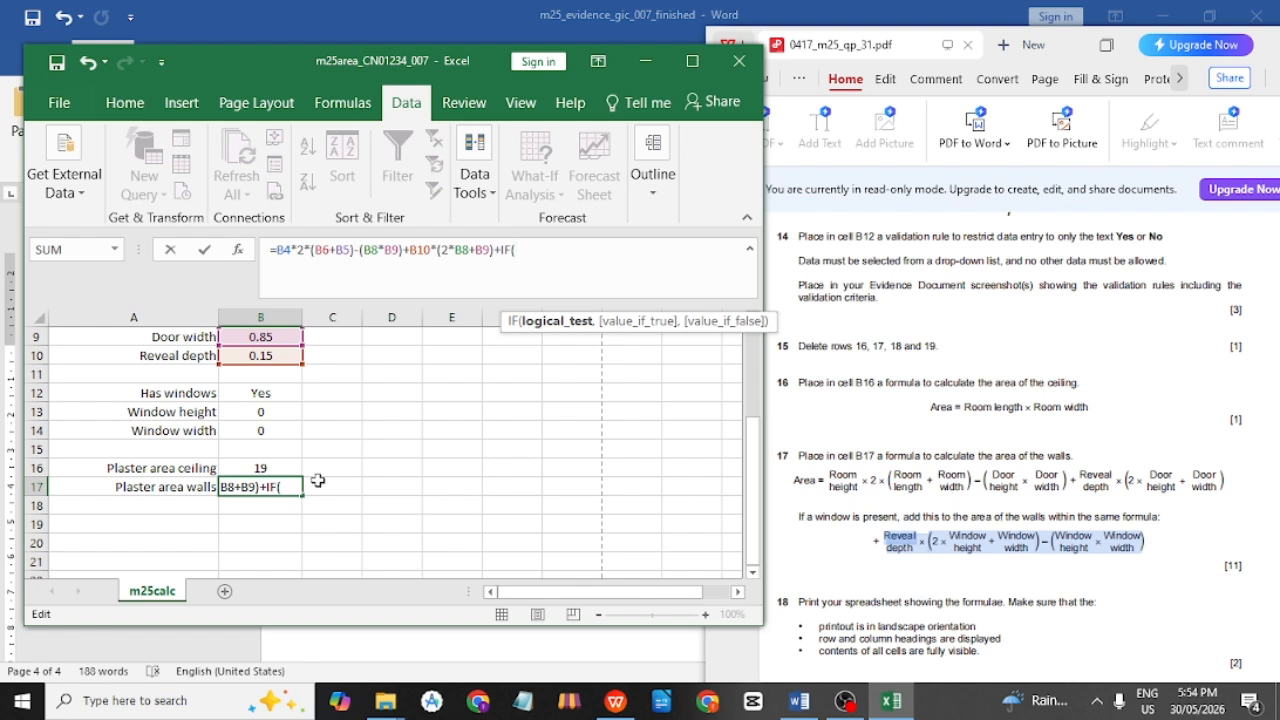
click(252, 393)
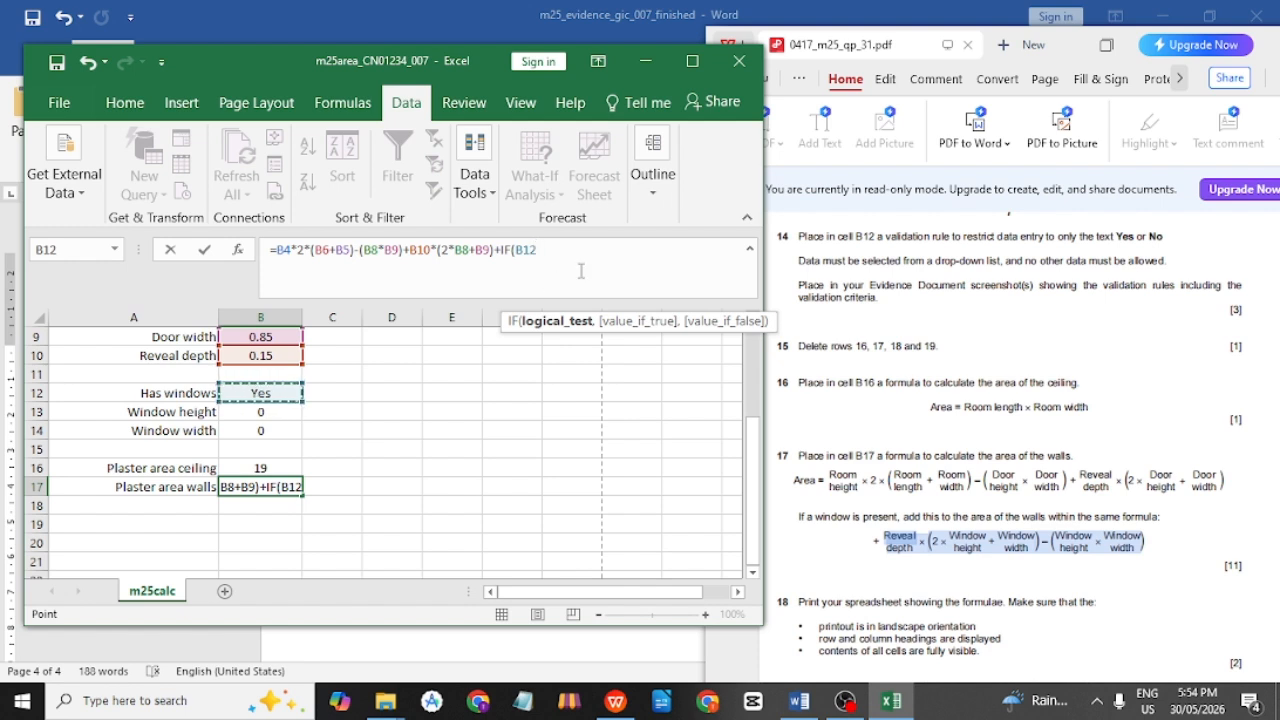
text(=)
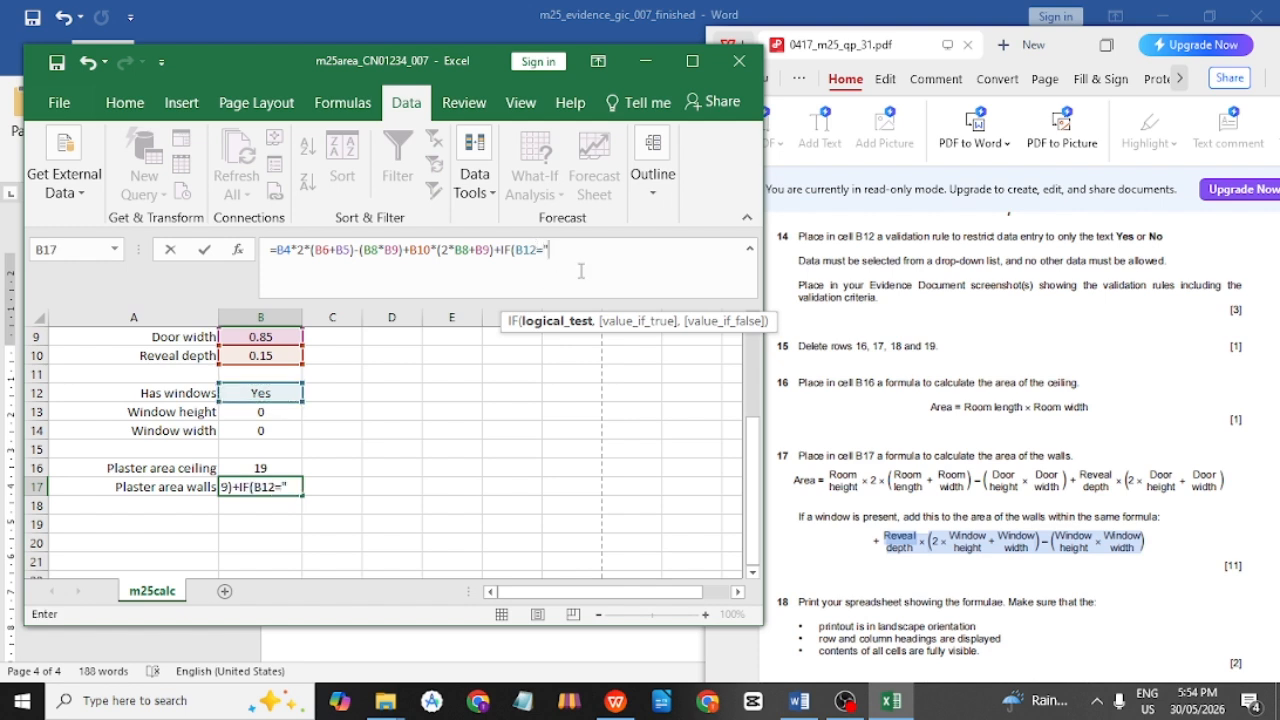
text("Yes",)
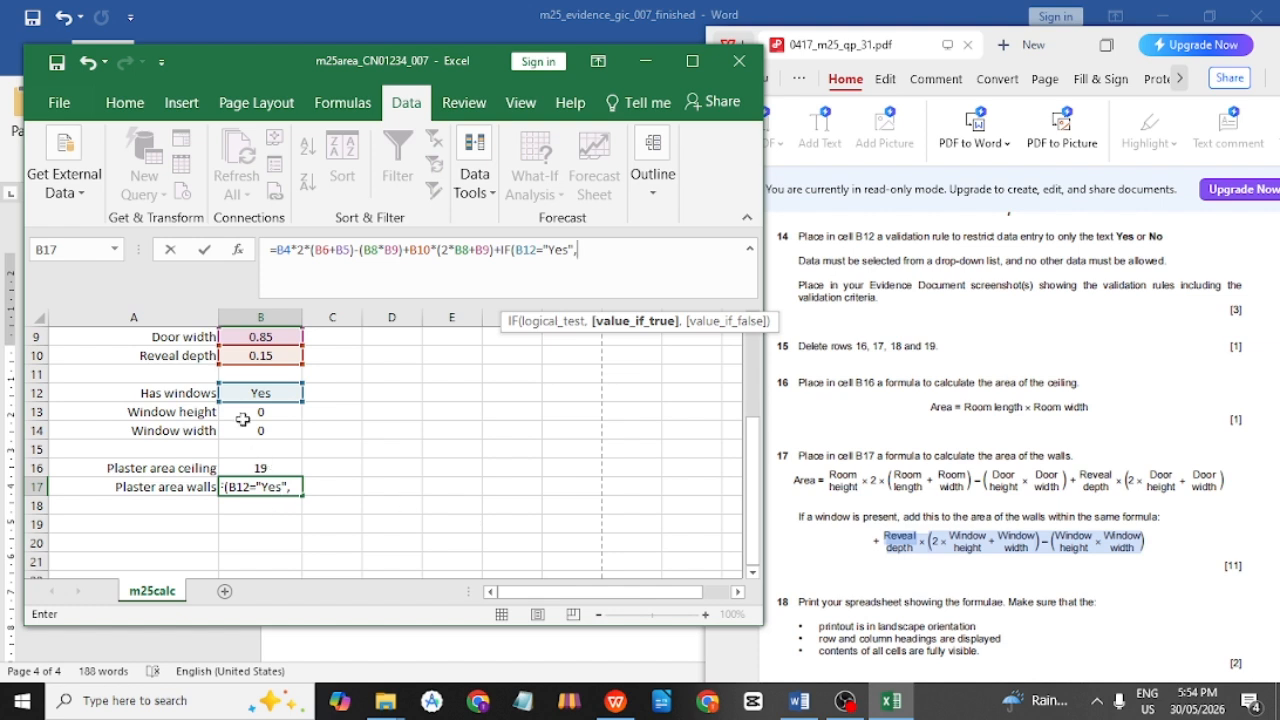
Add the window term B10*(2*B13+B14)-(B13*B14) as the IF's true value.
click(259, 357)
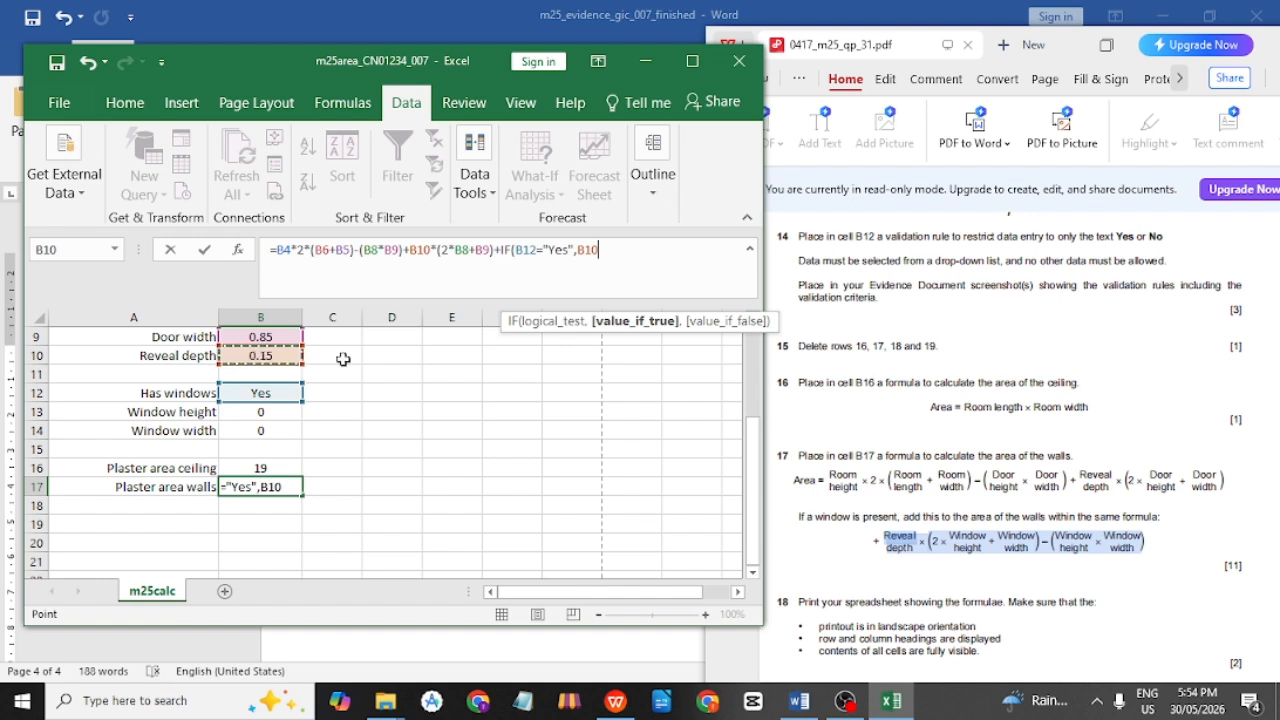
text(*(2)
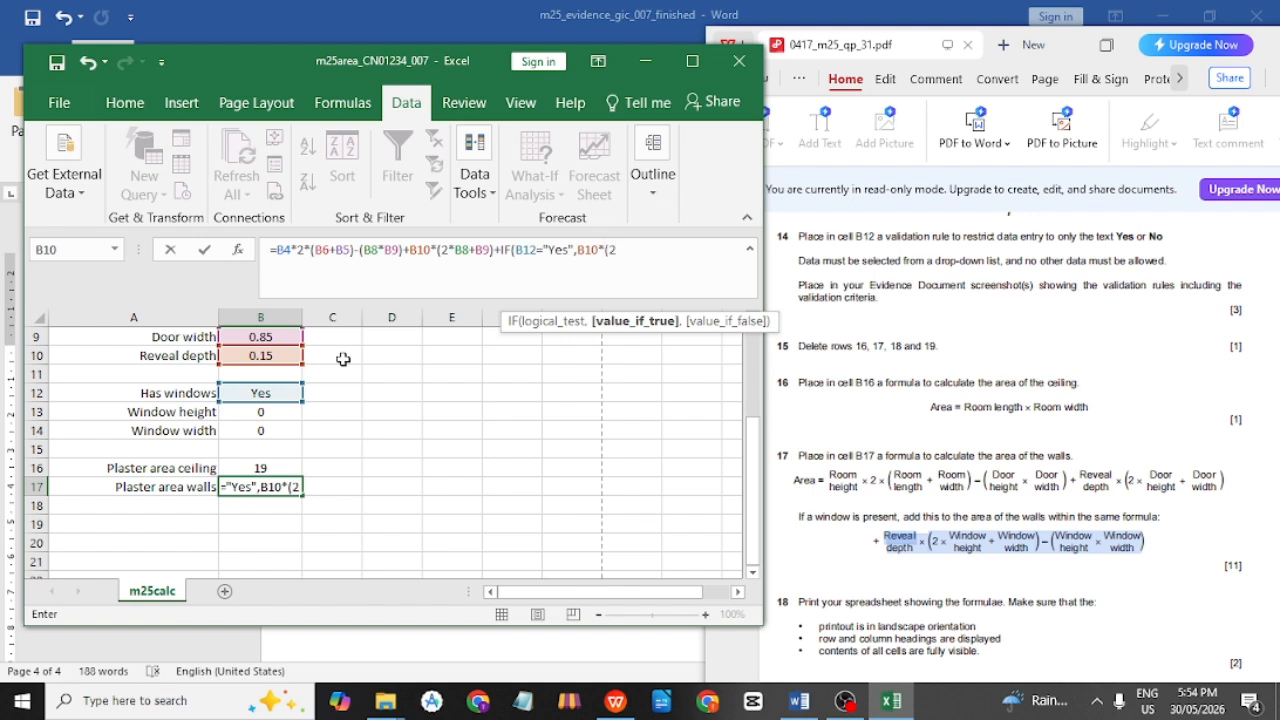
text(*)
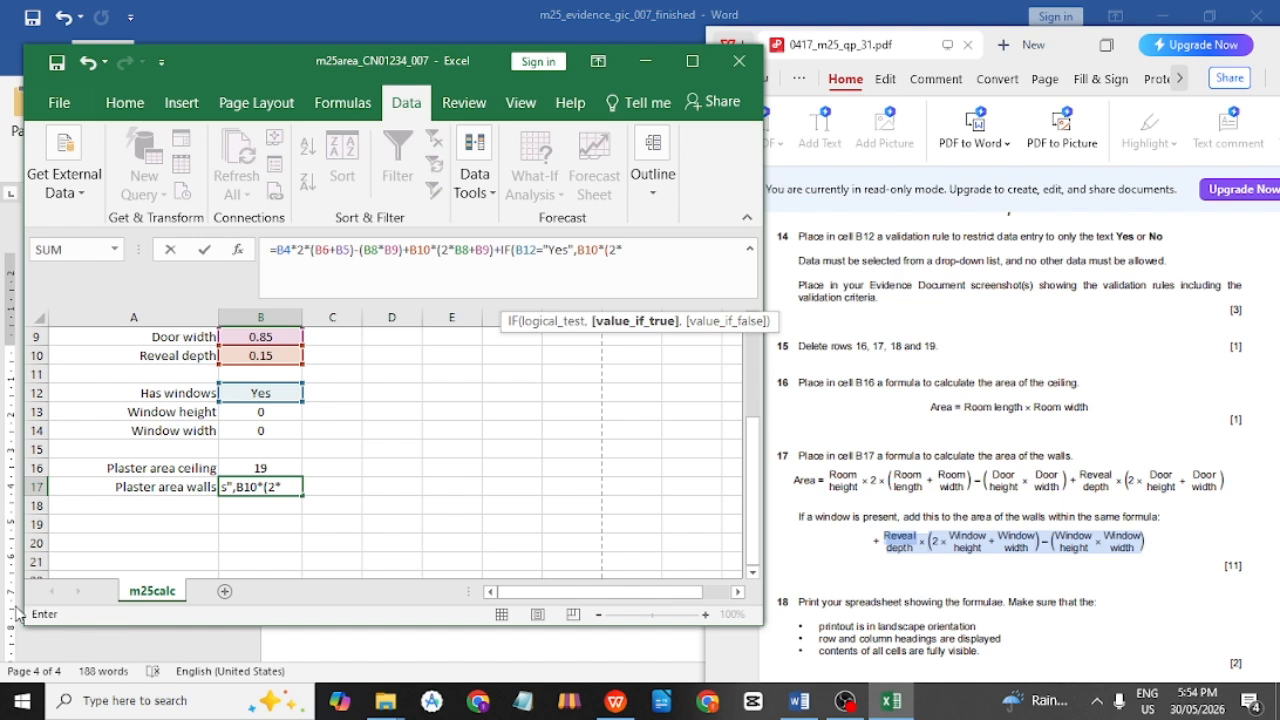
click(257, 411)
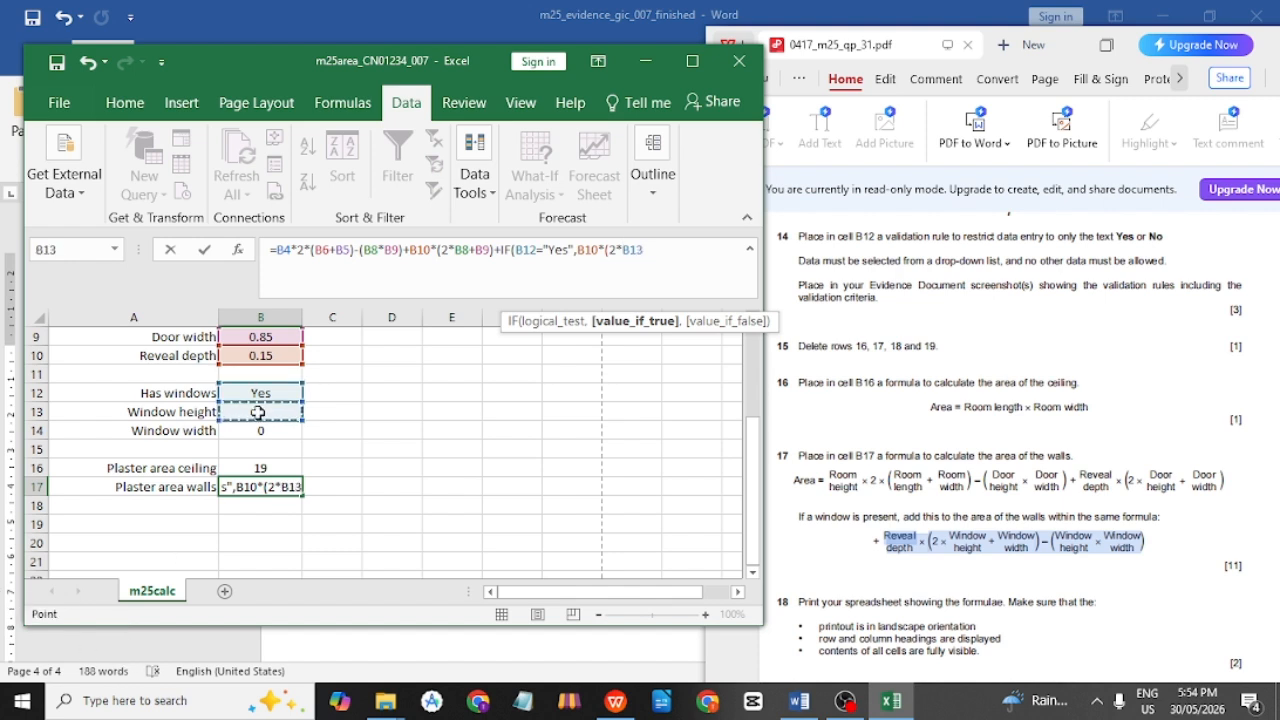
text(+)
click(261, 432)
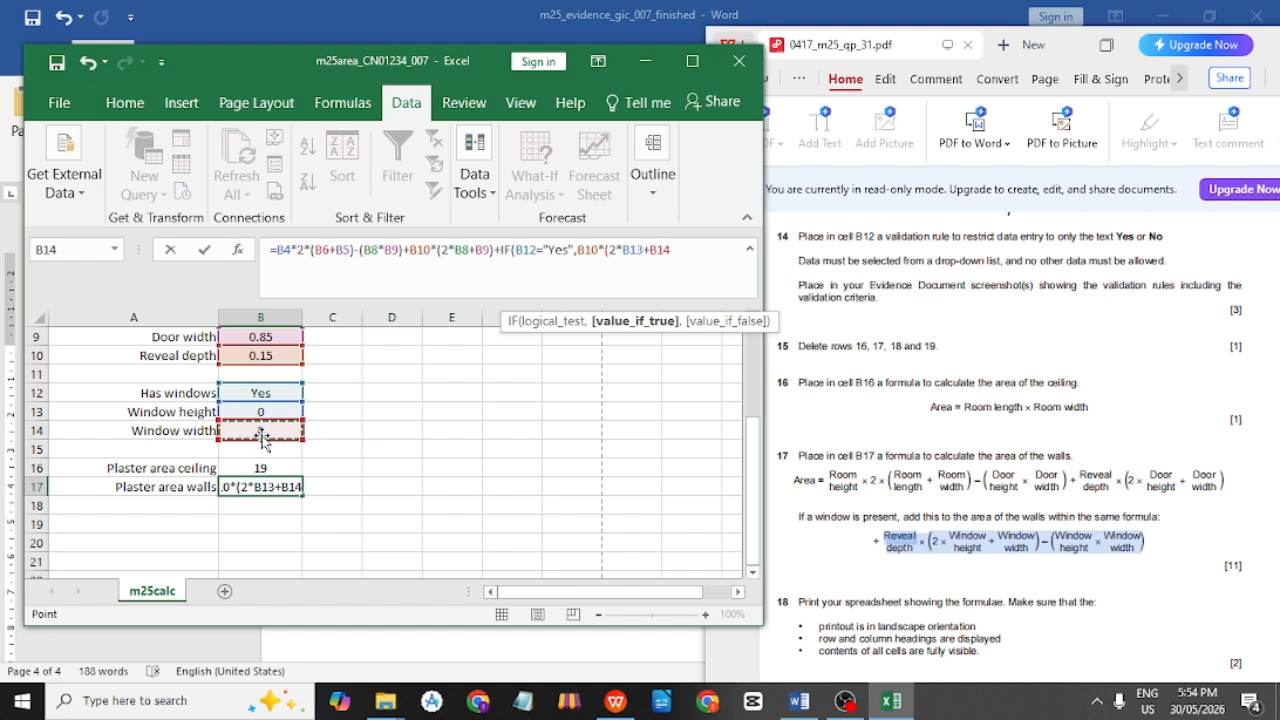
text()-()
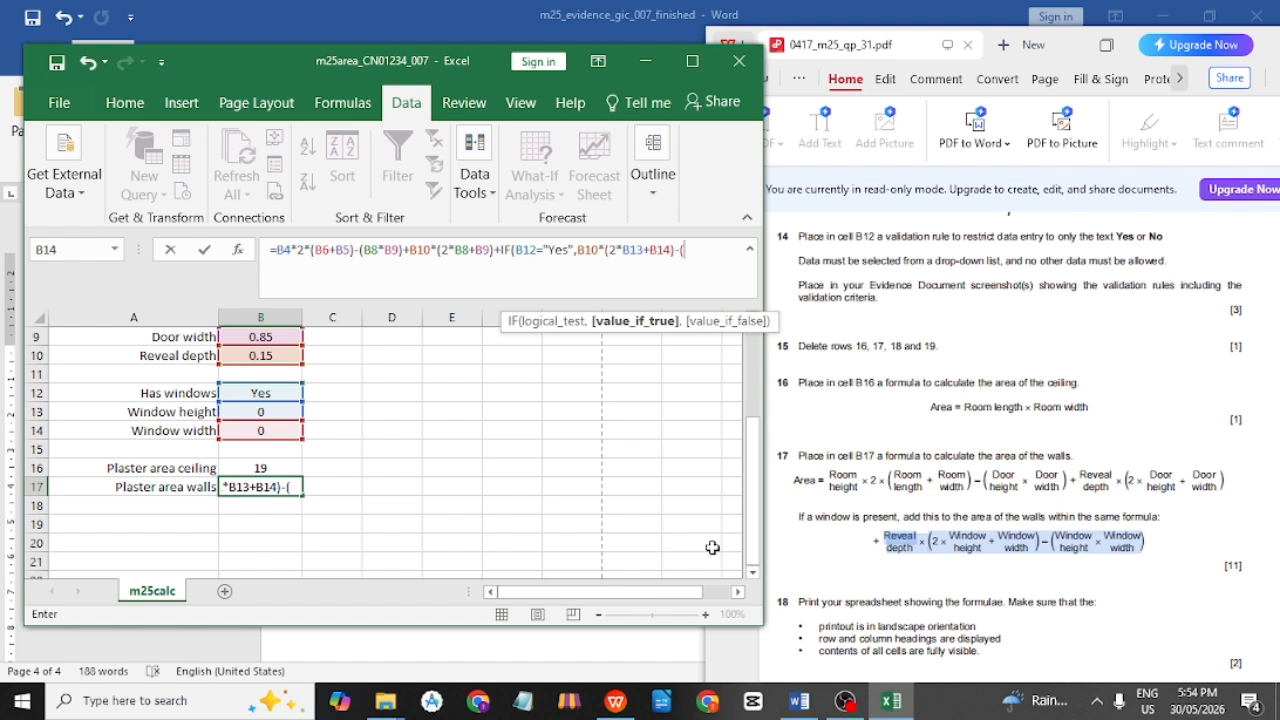
click(288, 412)
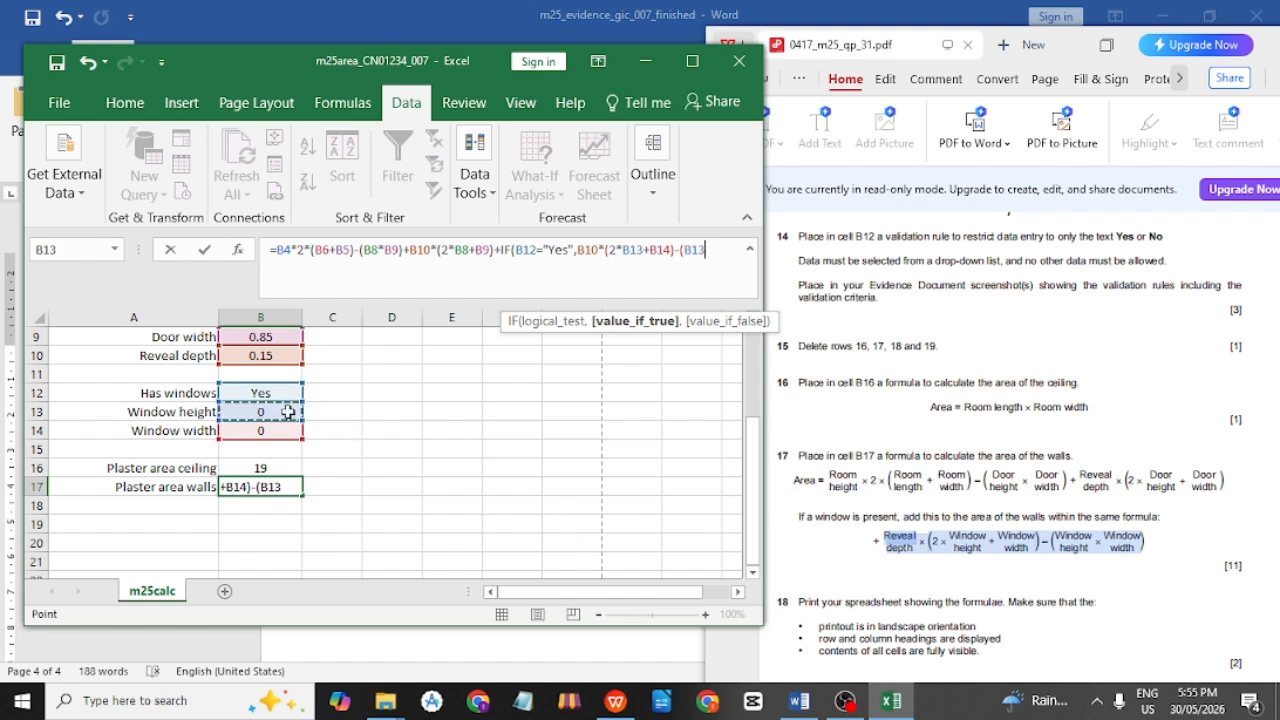
text(*)
click(260, 430)
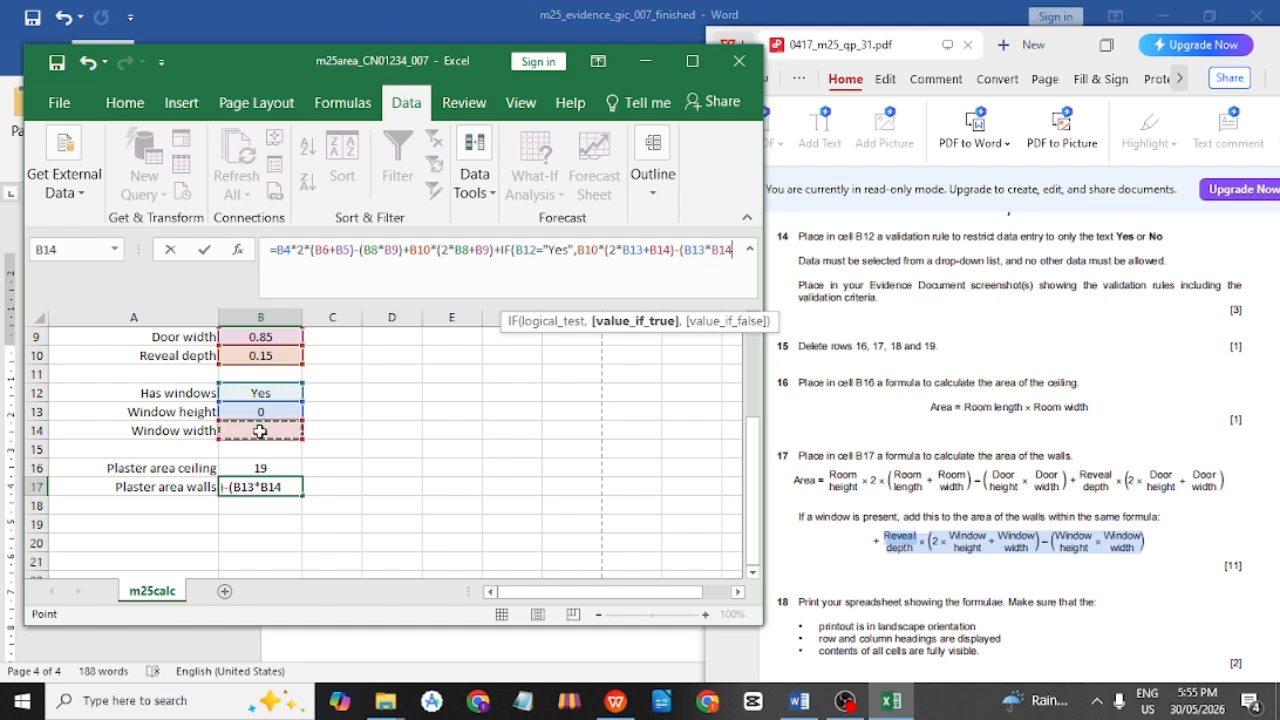
text())
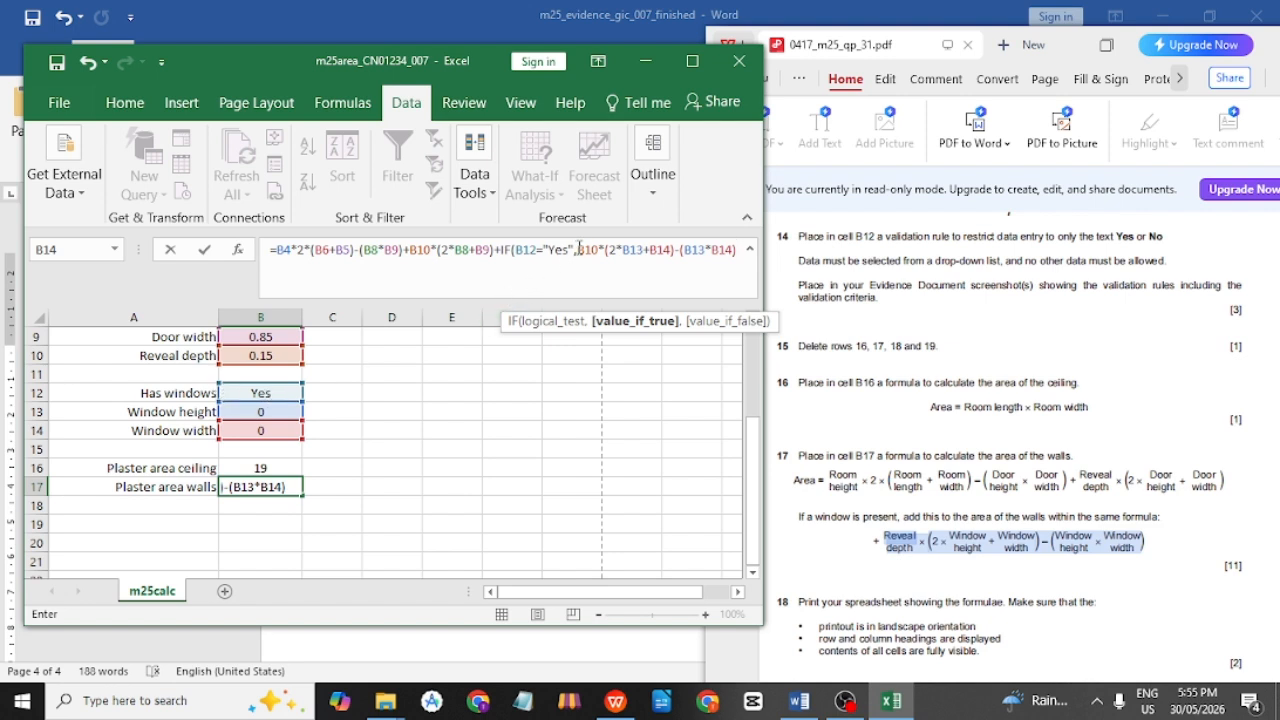
Fix the brackets and close the IF with 0 as its false value.
drag(578, 249, 735, 250)
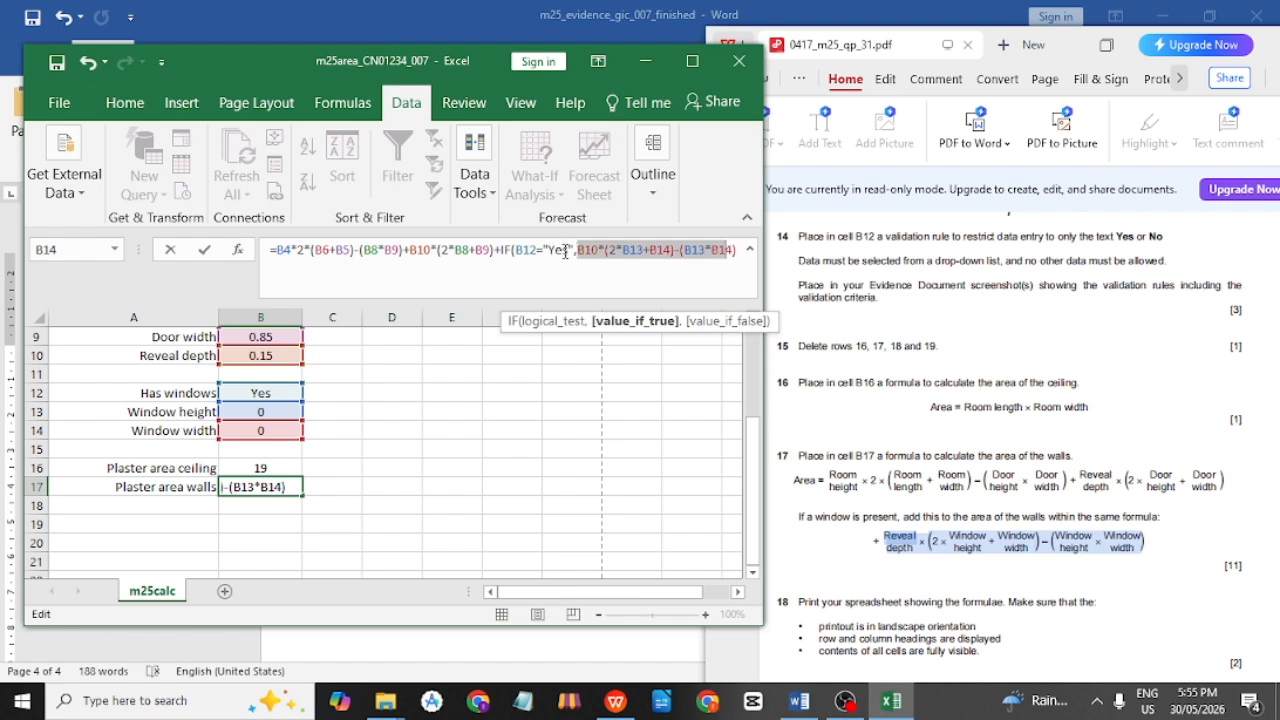
click(565, 251)
click(735, 250)
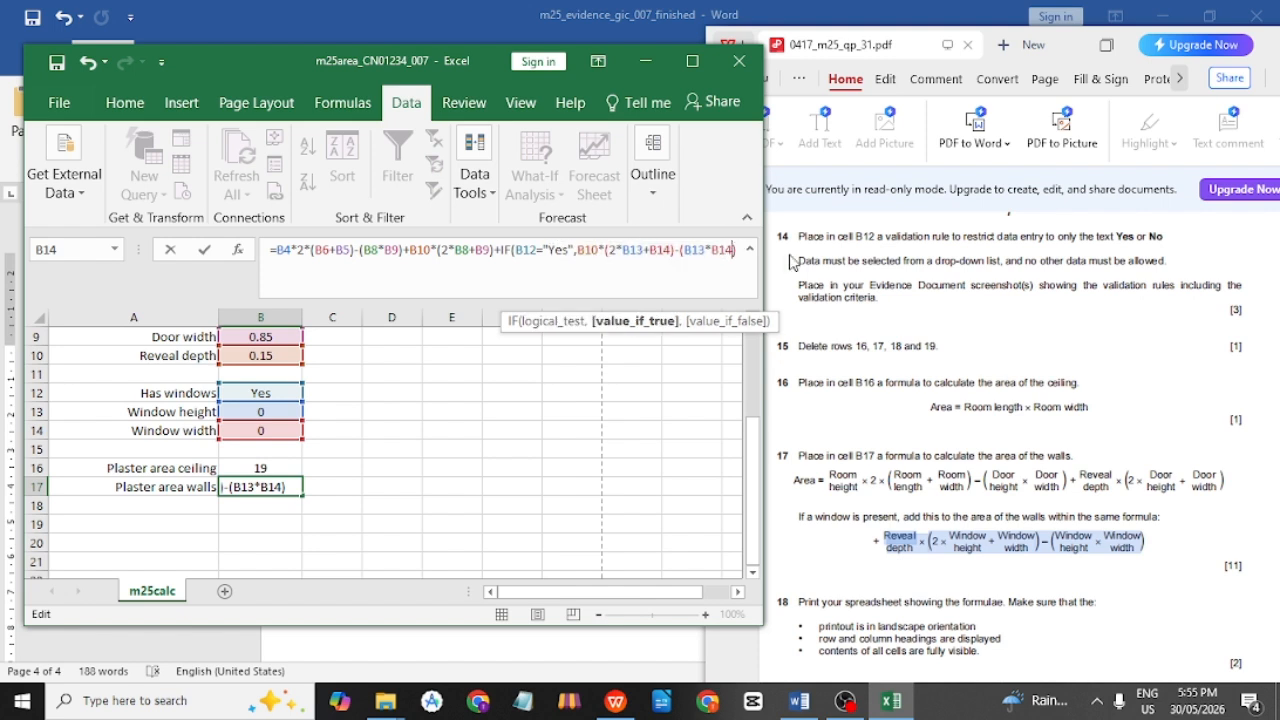
text(,)
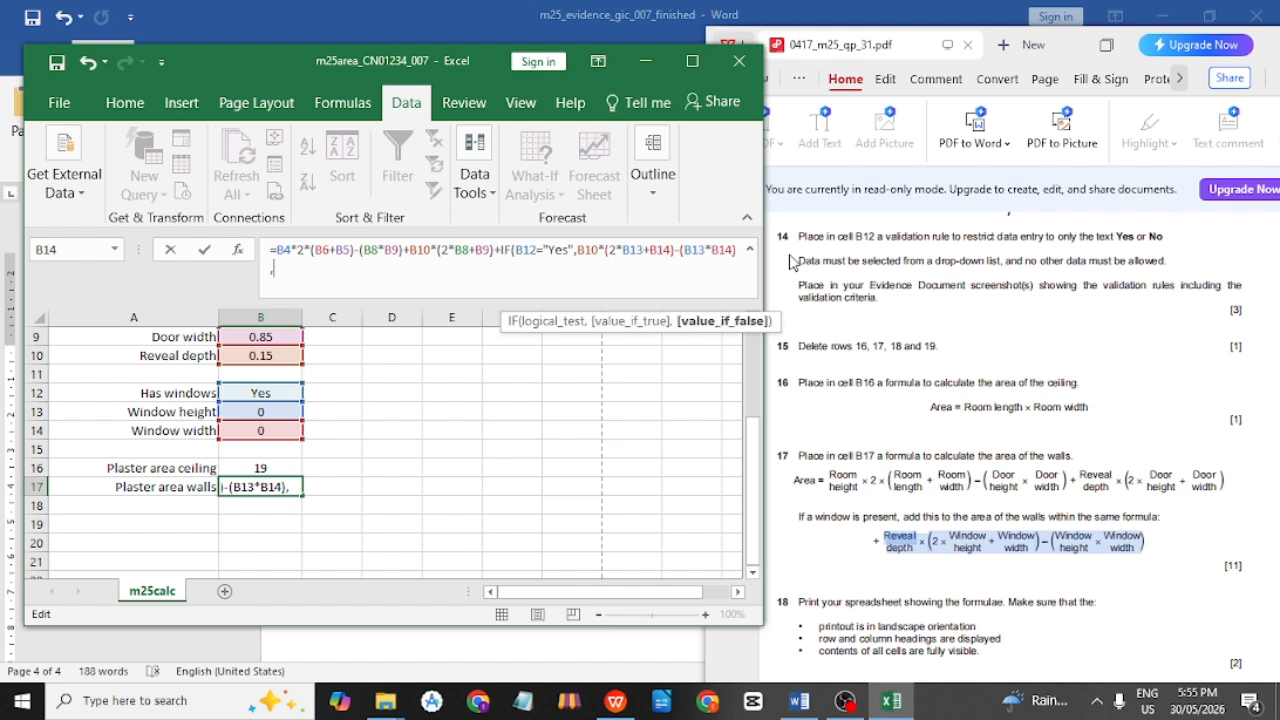
key(Right)
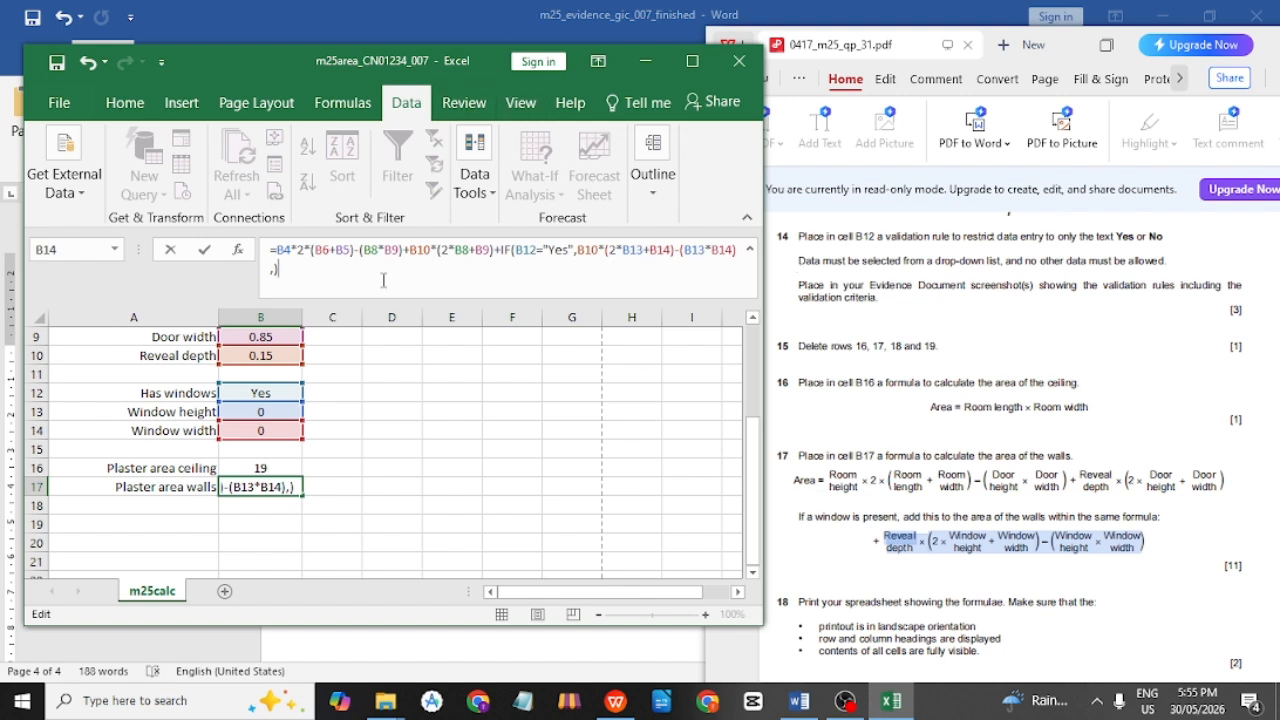
key(BackSpace)
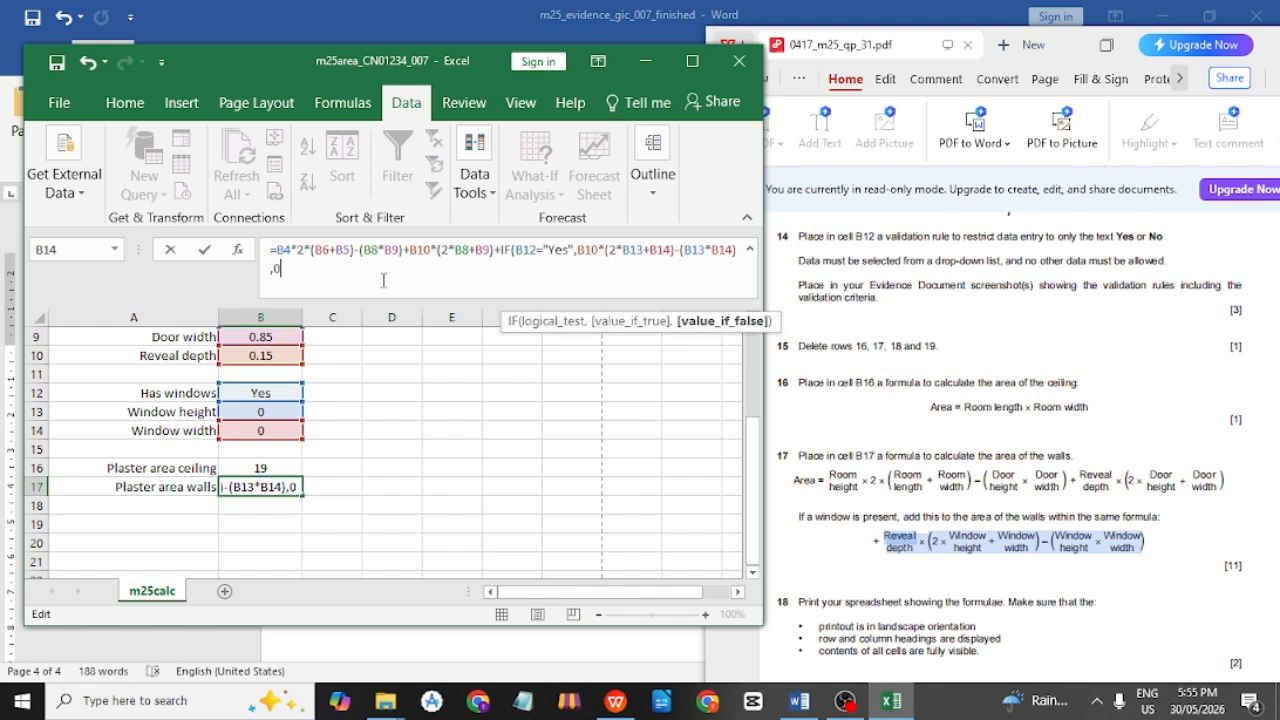
text(0))
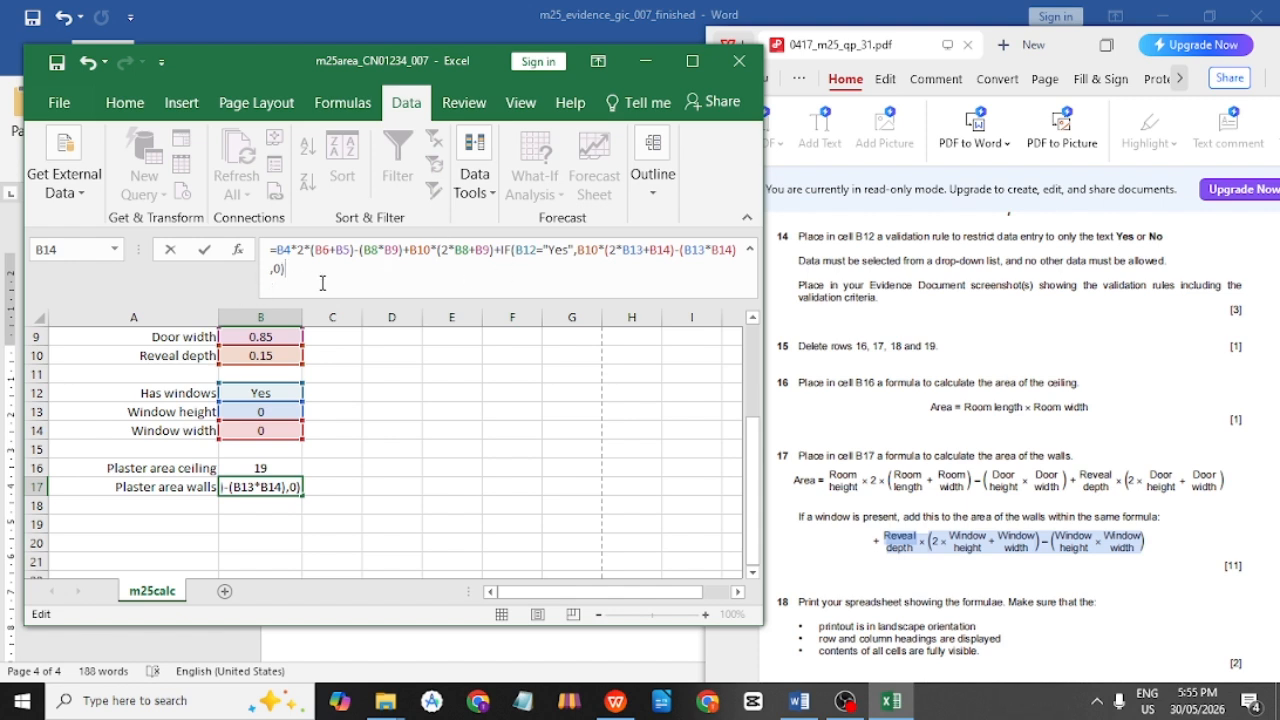
Confirm the IF walls formula and inspect its references in B17.
click(458, 528)
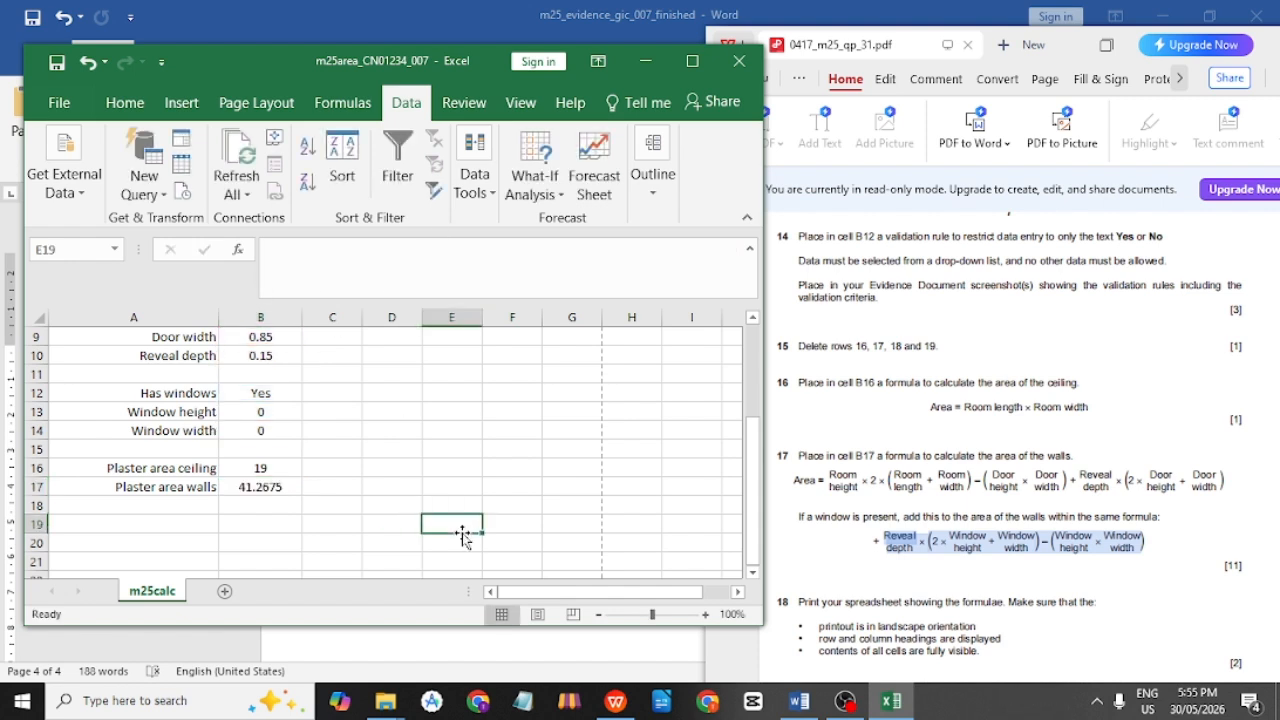
click(288, 489)
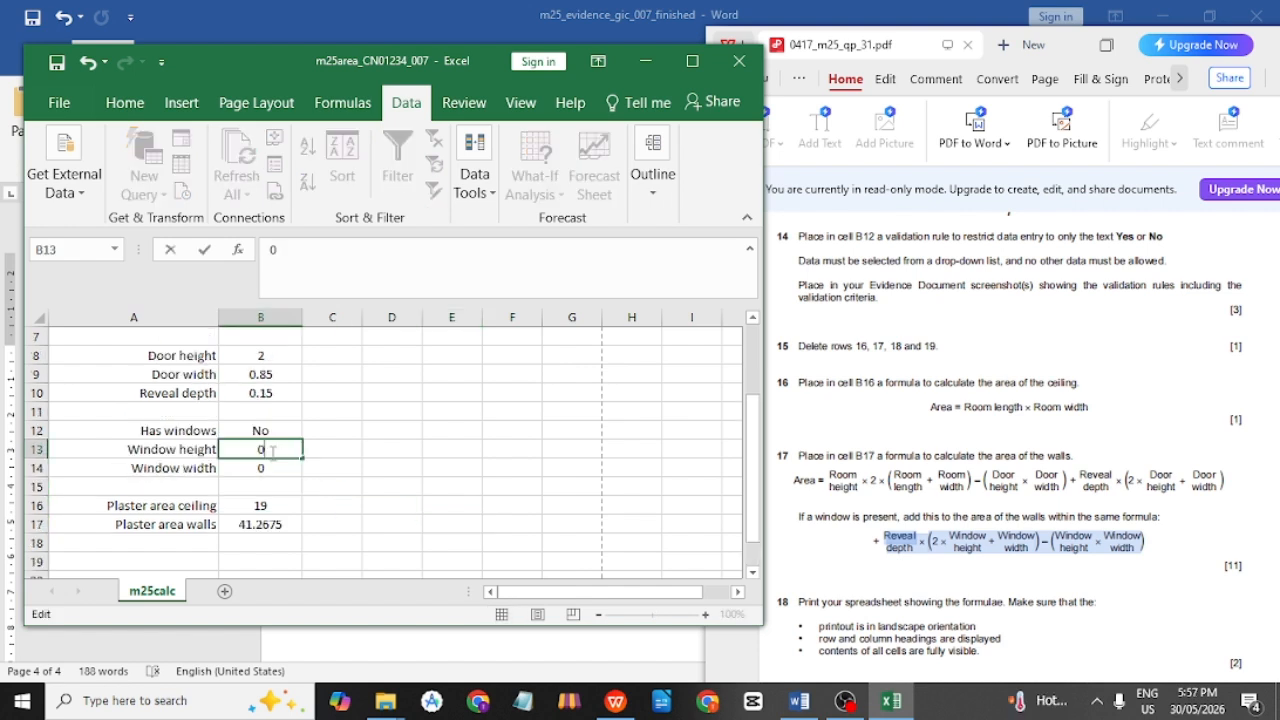
click(350, 464)
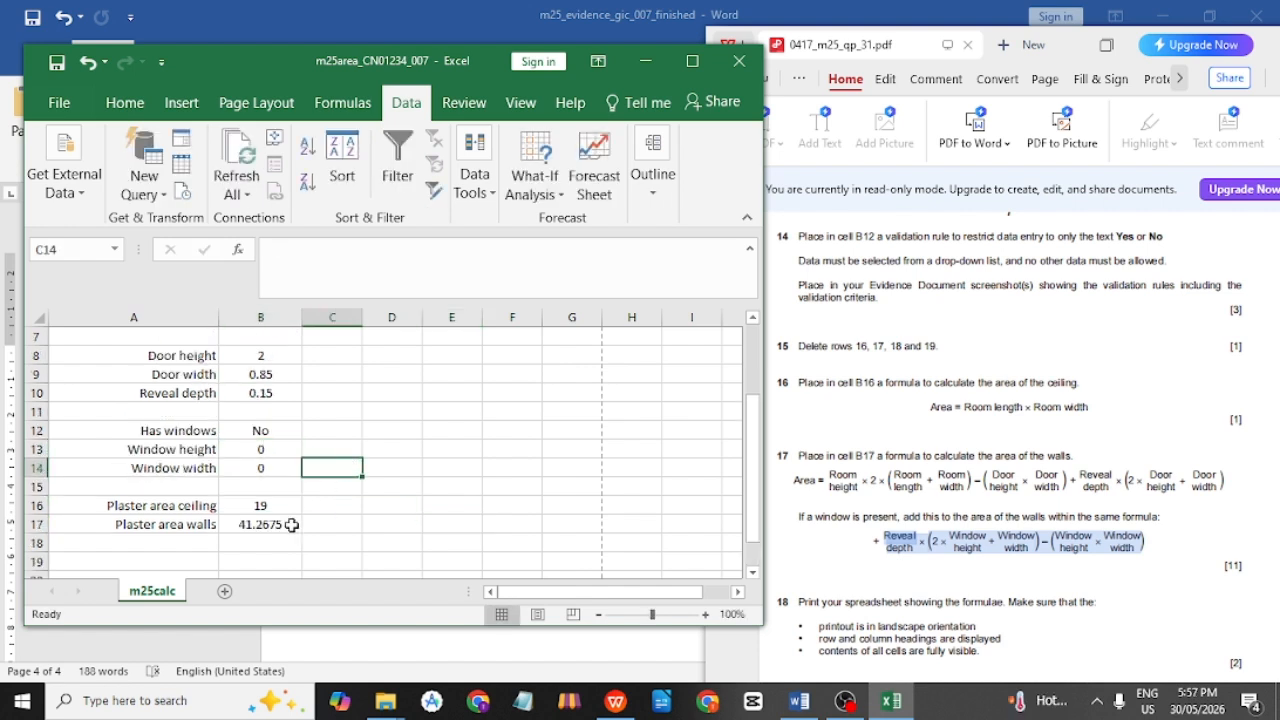
click(291, 524)
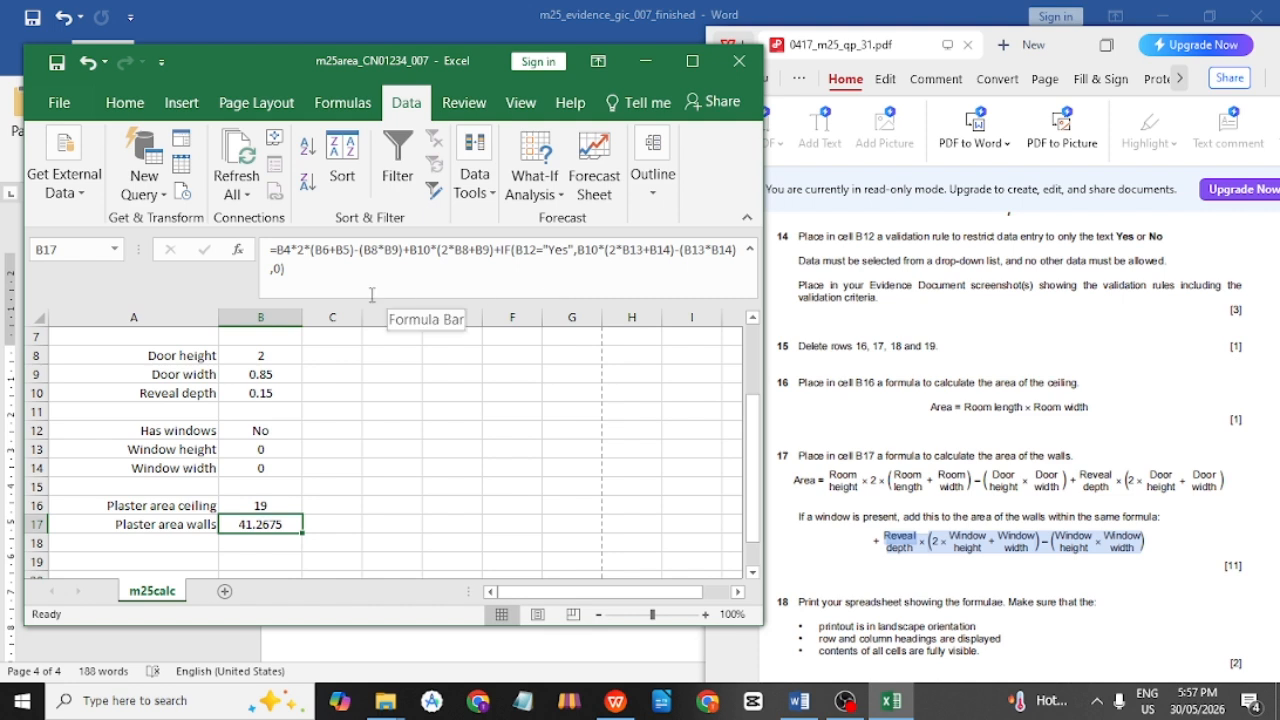
click(313, 285)
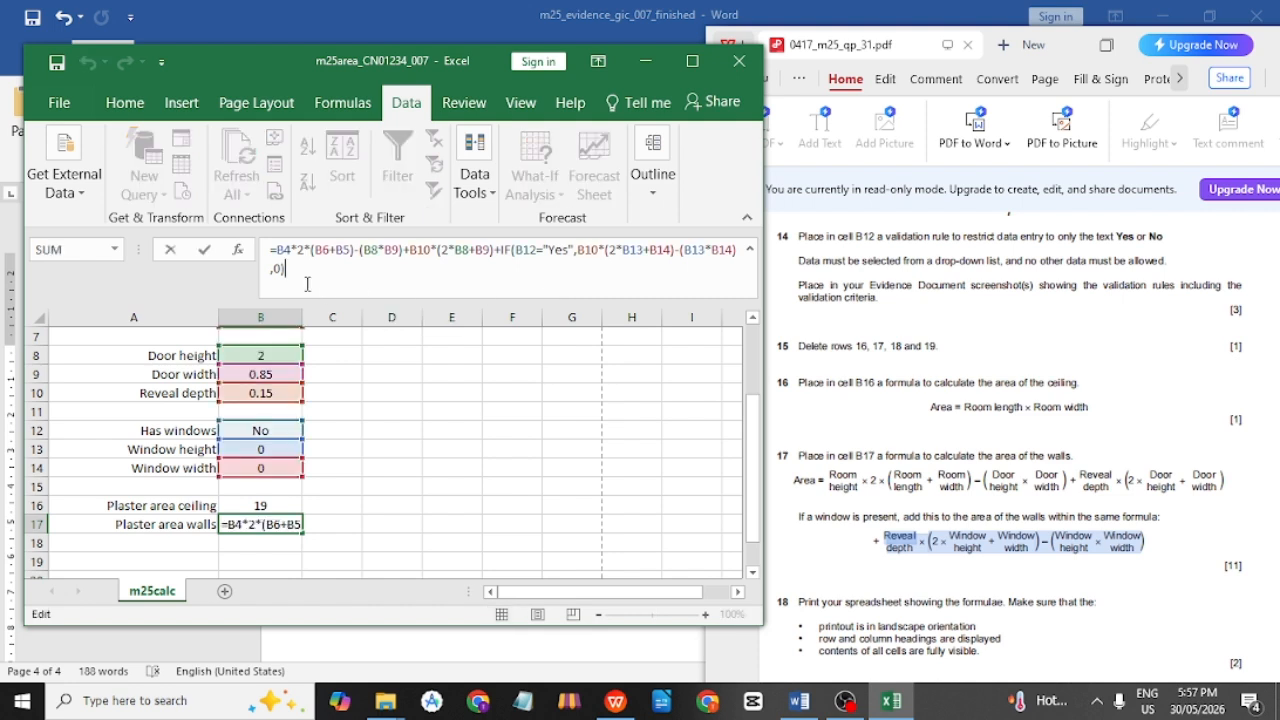
Set Has windows in B12 to Yes.
right_click(412, 452)
click(280, 452)
click(275, 430)
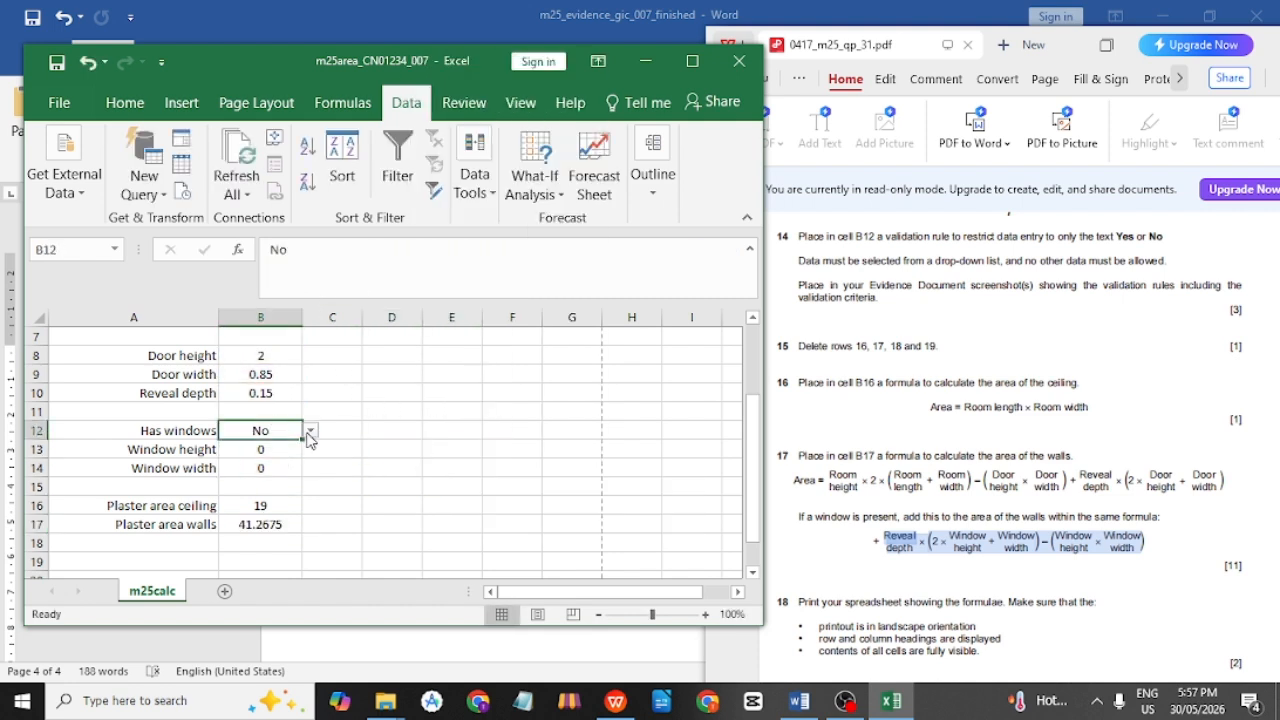
click(309, 431)
click(302, 446)
Change the window height to 2 and watch B17 recalculate.
click(256, 452)
click(266, 465)
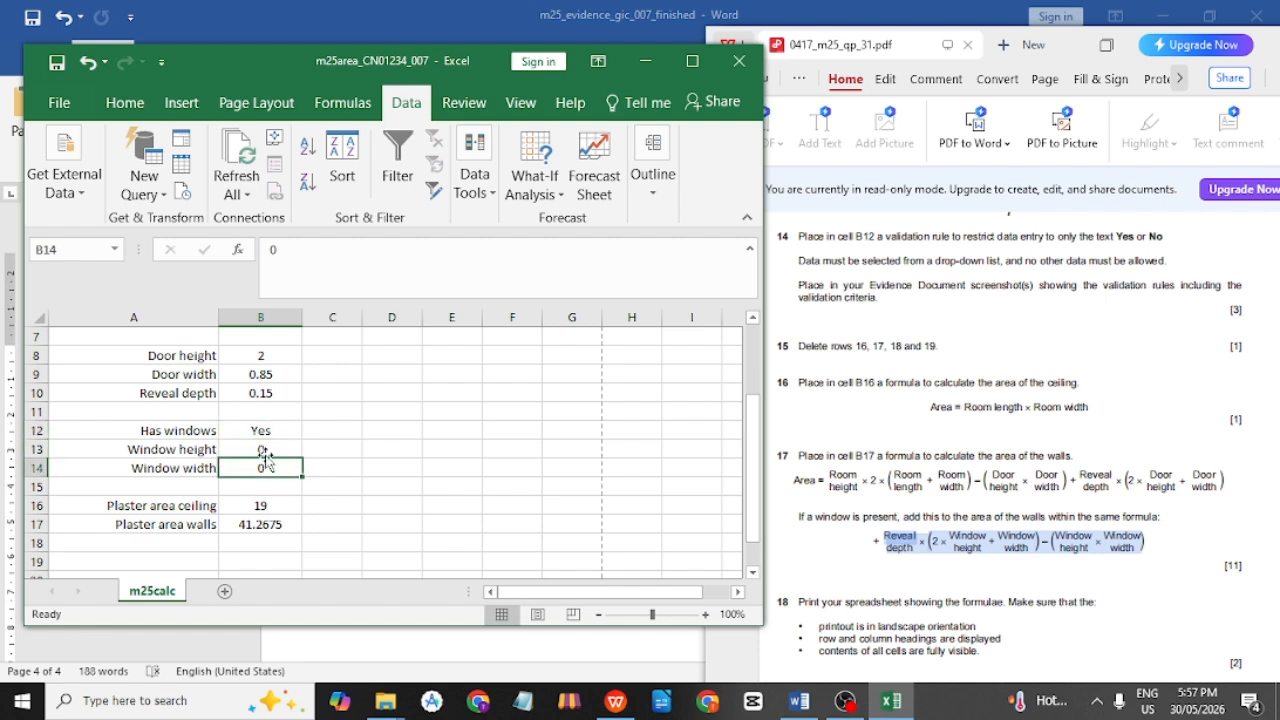
click(264, 434)
click(265, 452)
click(266, 465)
double_click(266, 452)
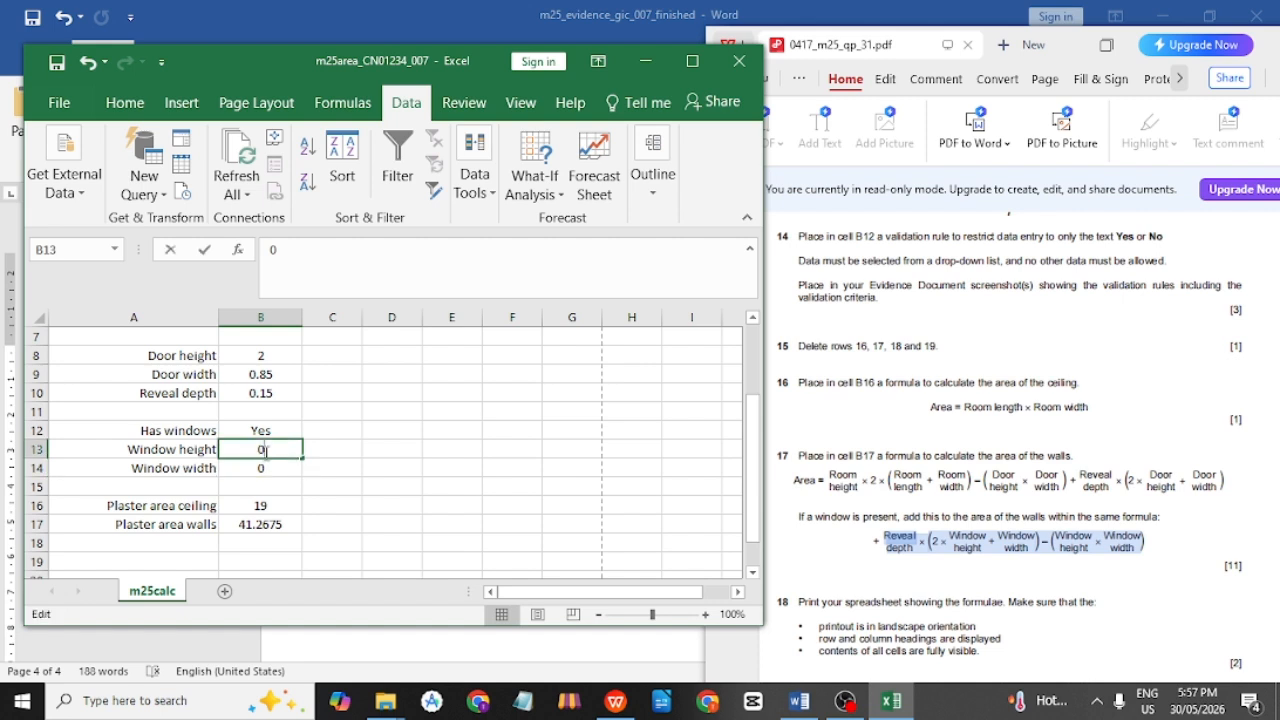
key(BackSpace)
text(2)
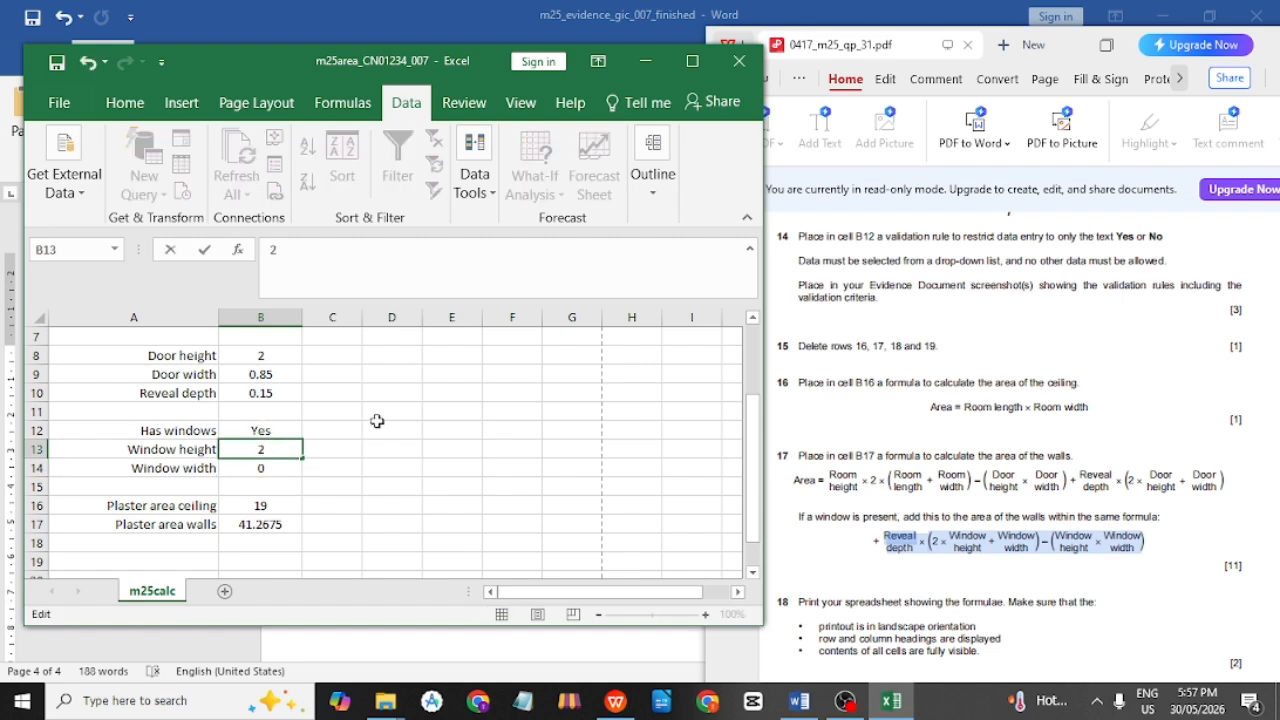
click(450, 449)
Set Has windows back to No and recheck the walls formula.
click(255, 428)
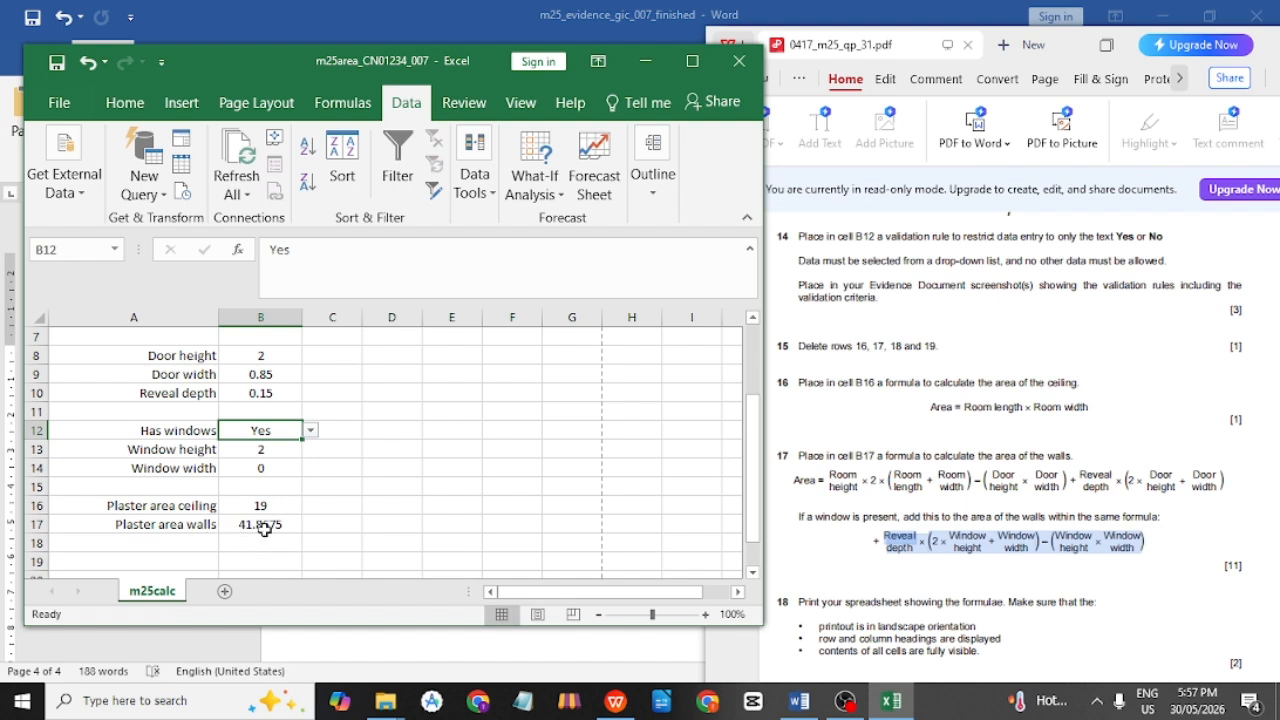
click(310, 430)
click(286, 459)
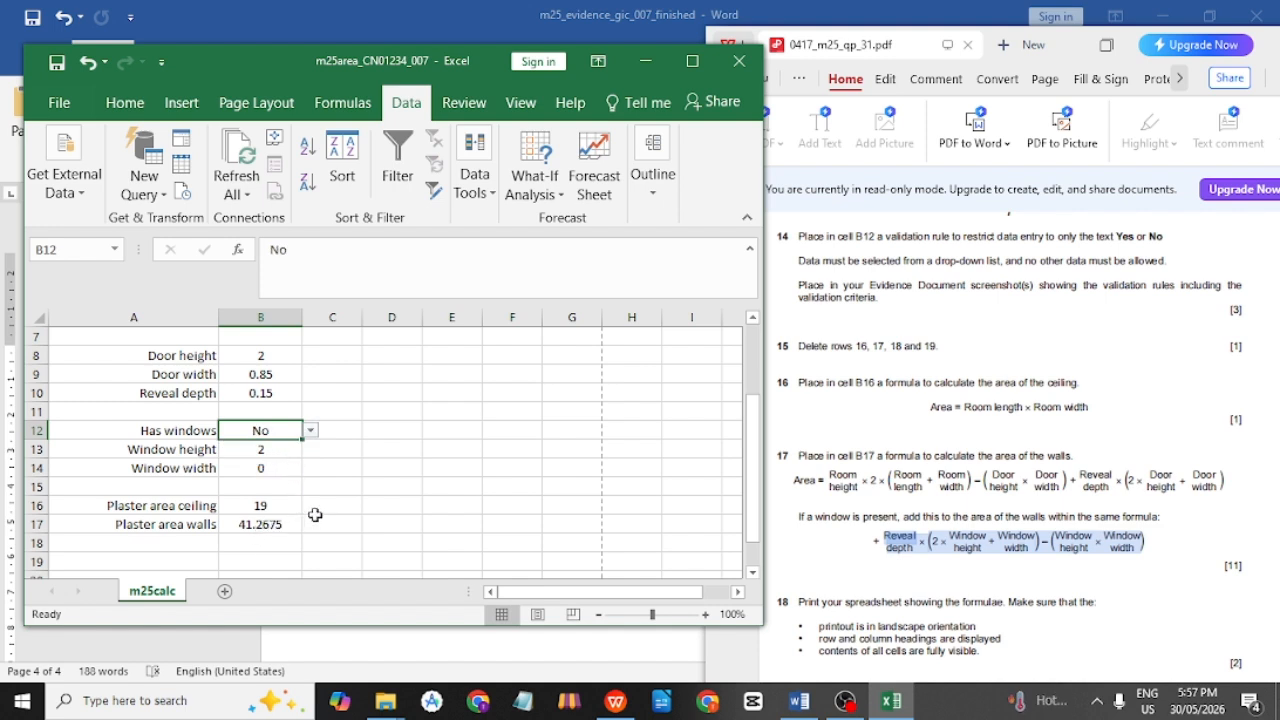
click(373, 487)
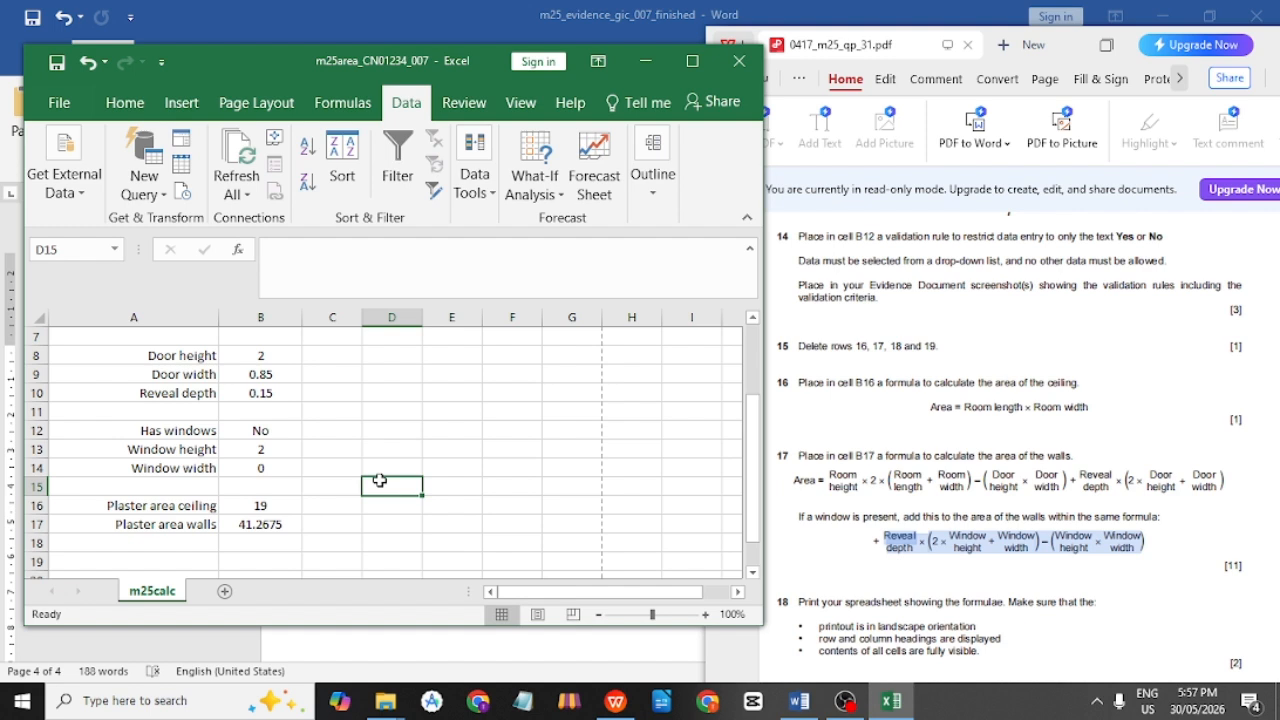
double_click(287, 524)
key(Escape)
Reset the window height to 0, leaving B17 at 41.2675.
double_click(285, 449)
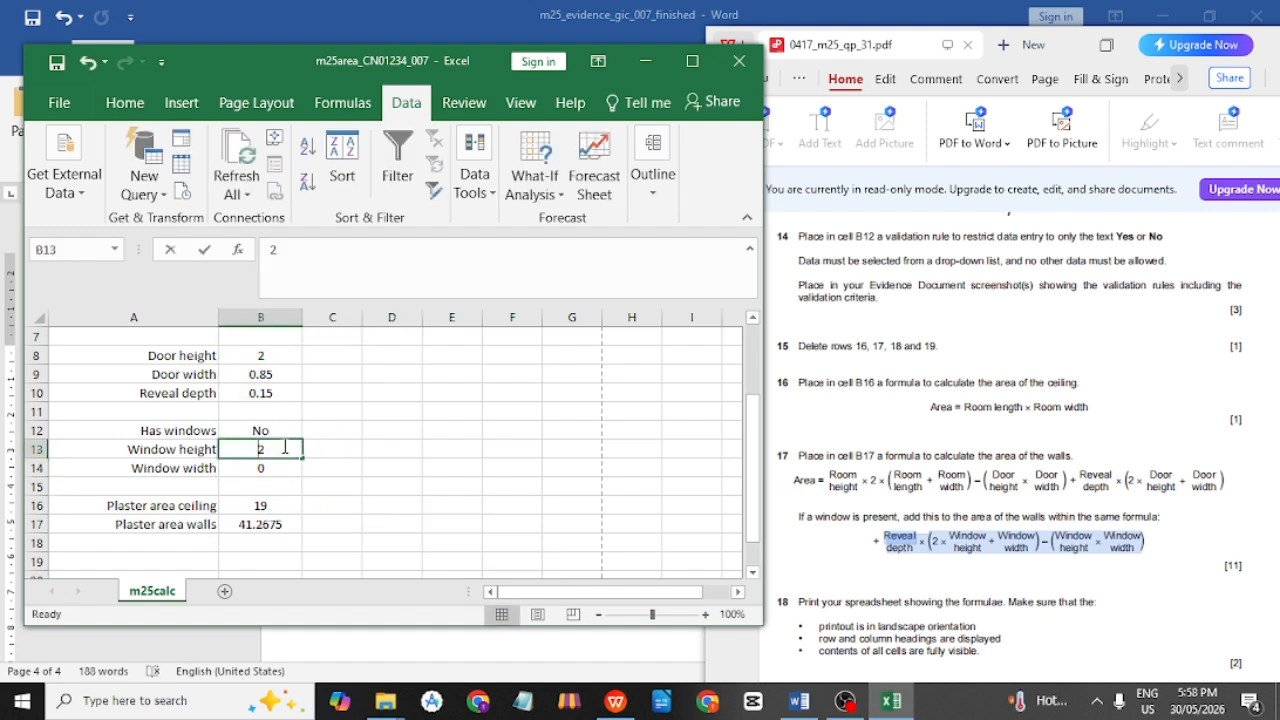
key(BackSpace)
text(0)
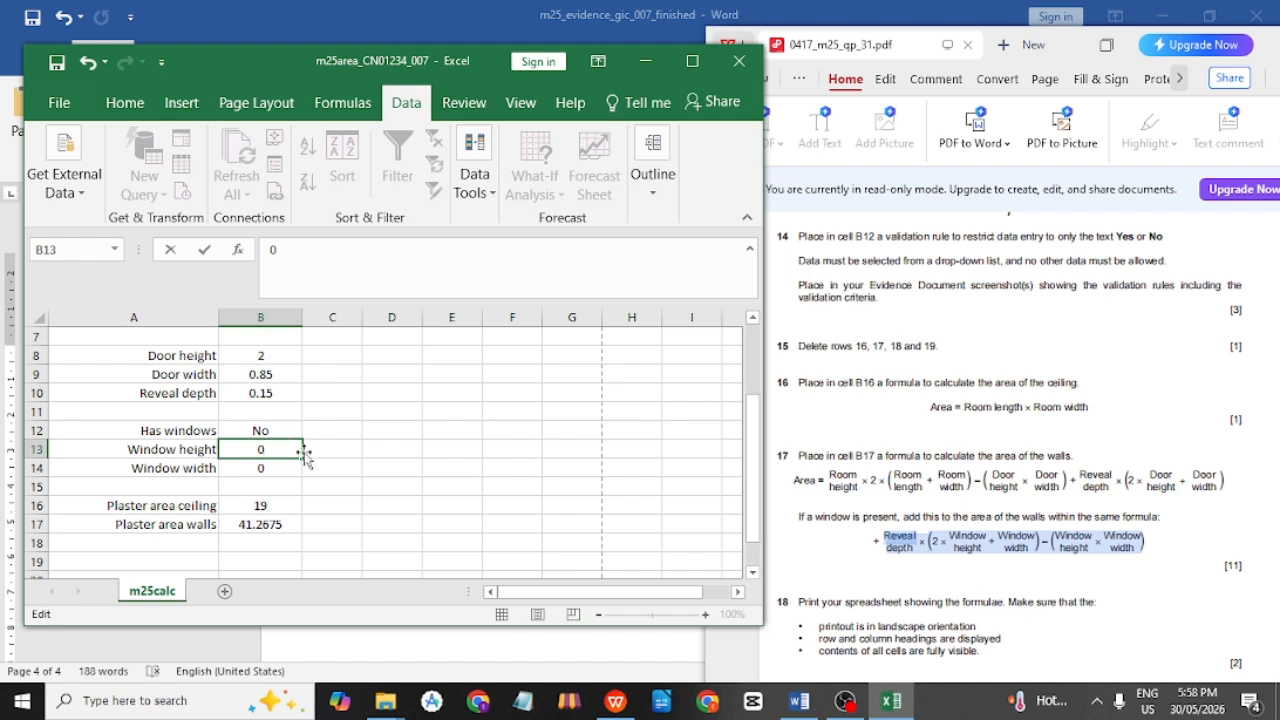
click(362, 466)
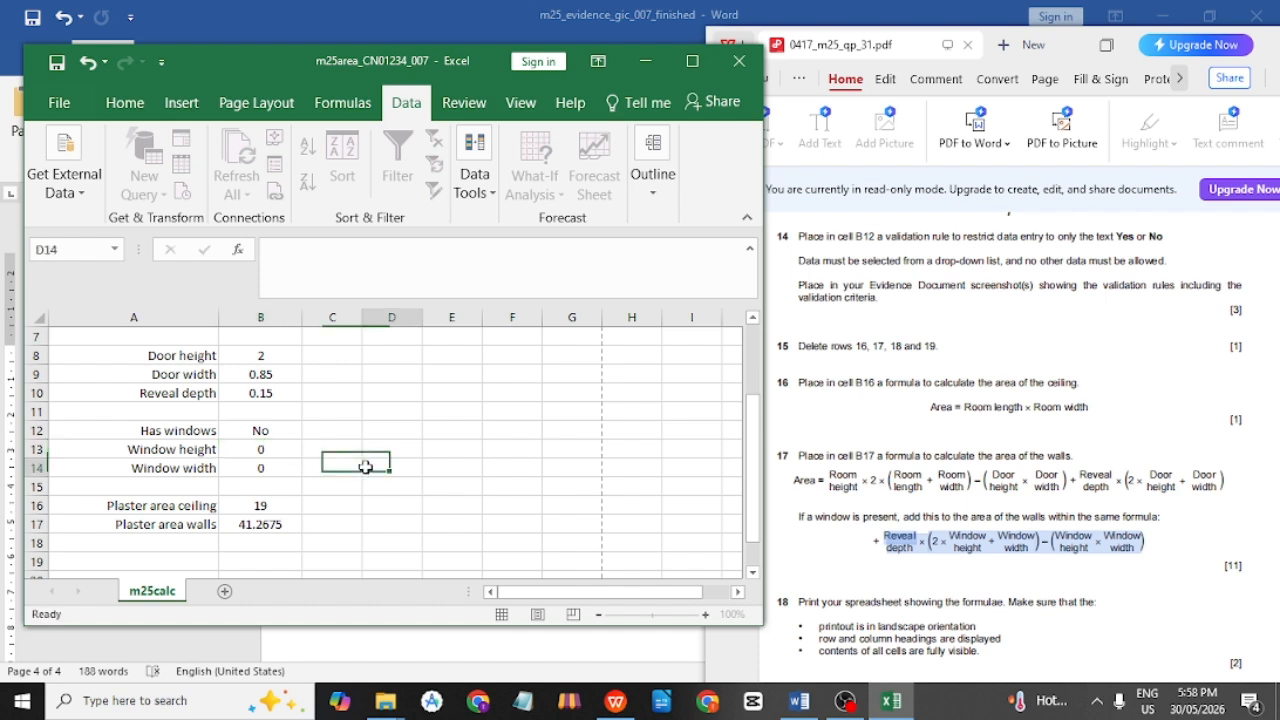
click(289, 525)
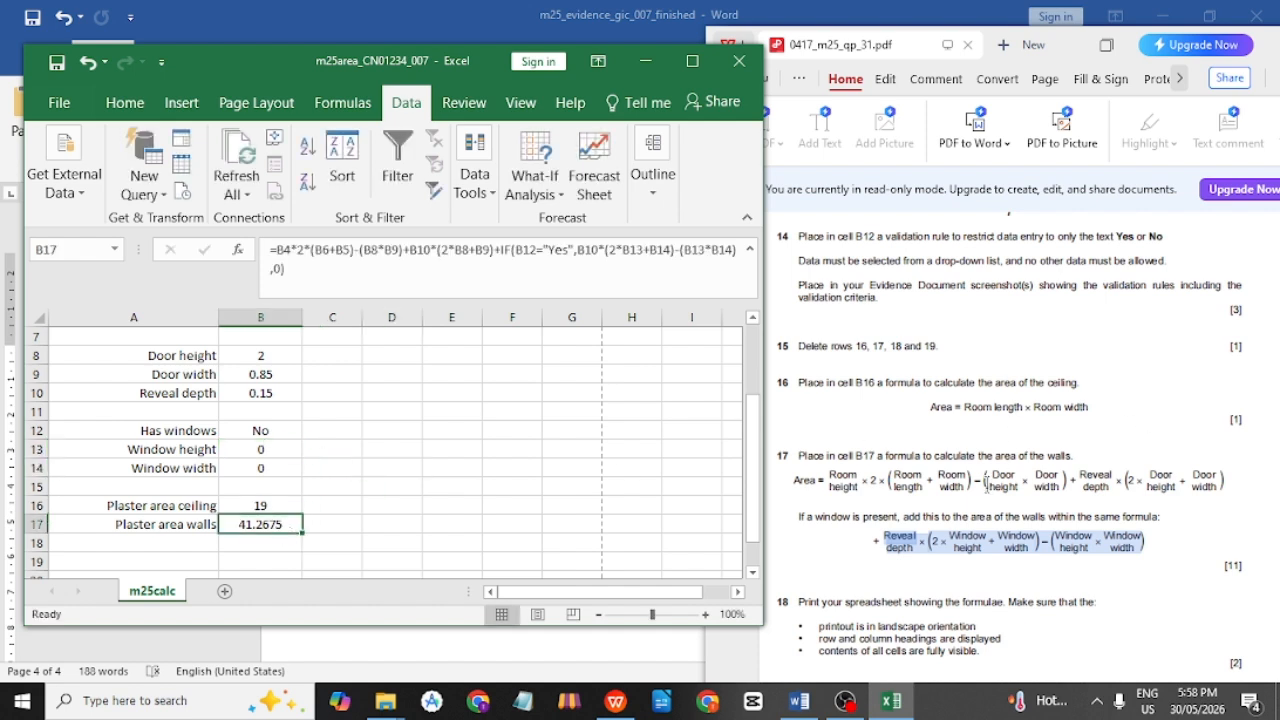
scroll(390, 450, down, 1)
Maximise the question paper and scroll to question 18.
click(1007, 435)
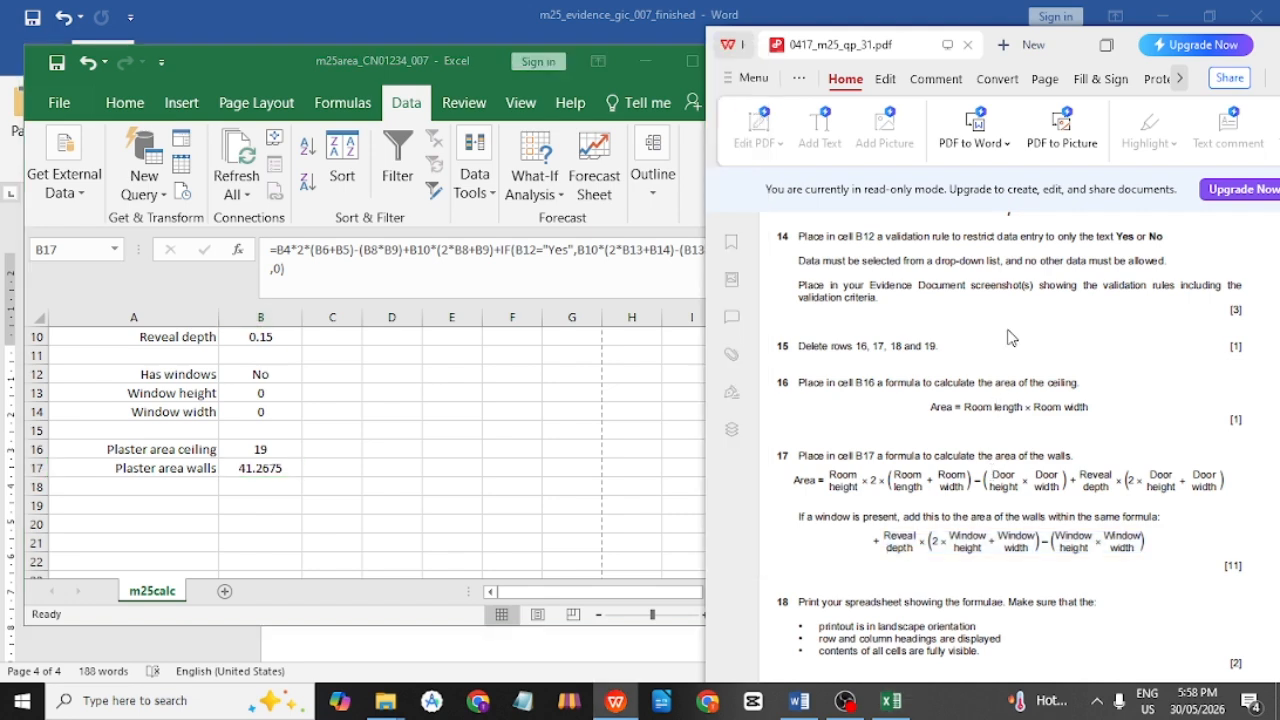
drag(1063, 42, 1063, 2)
mouse_move(505, 615)
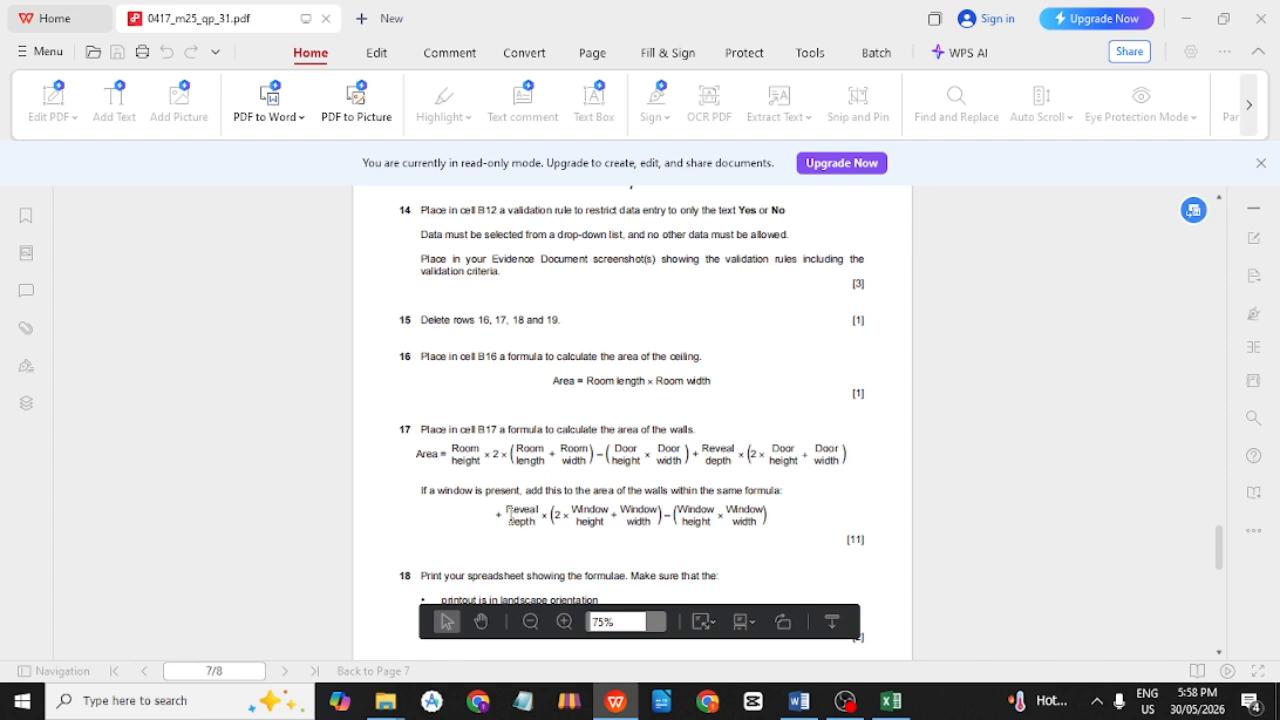
scroll(778, 492, down, 3)
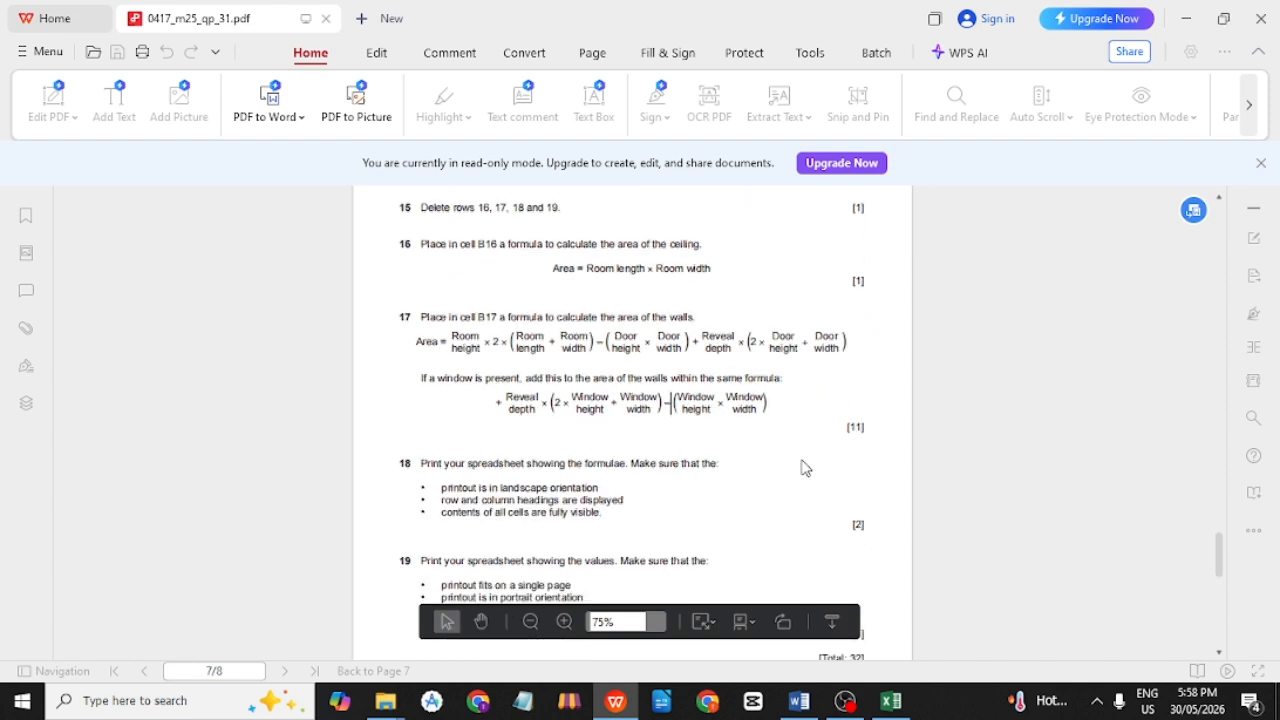
Highlight question 18's formulae and landscape printing requirements, then return to Excel.
drag(526, 407, 621, 410)
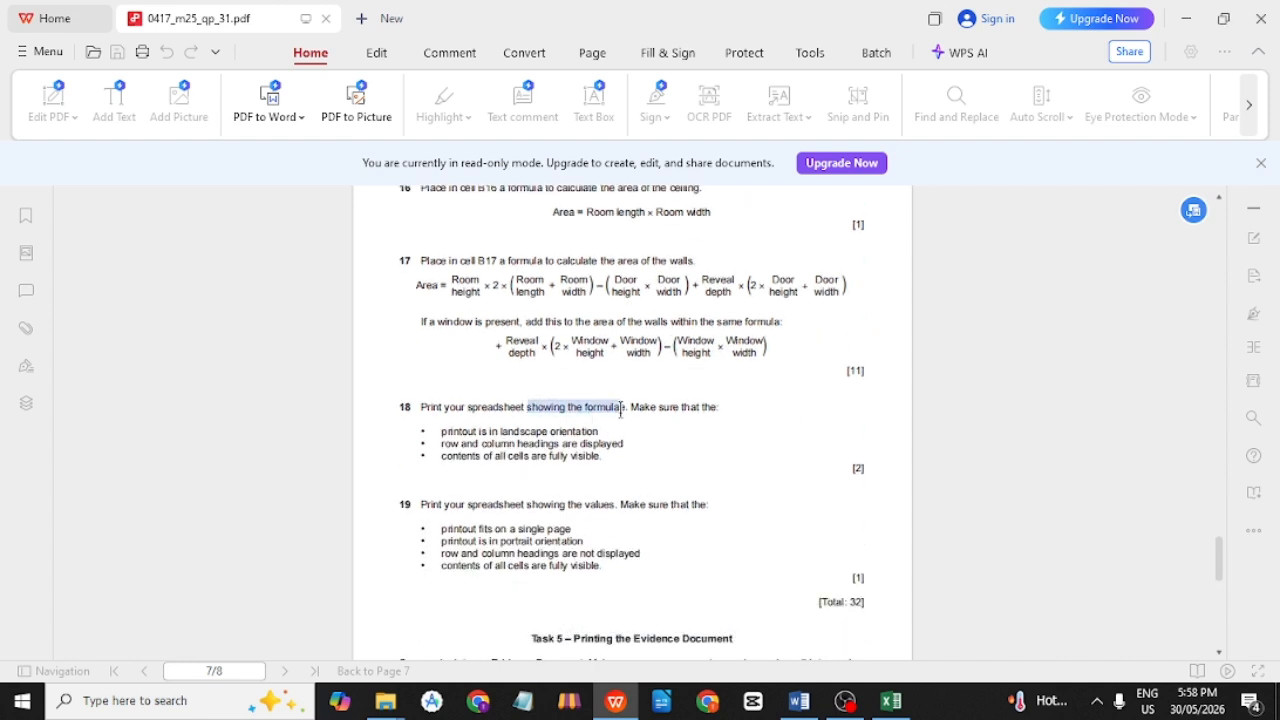
double_click(624, 408)
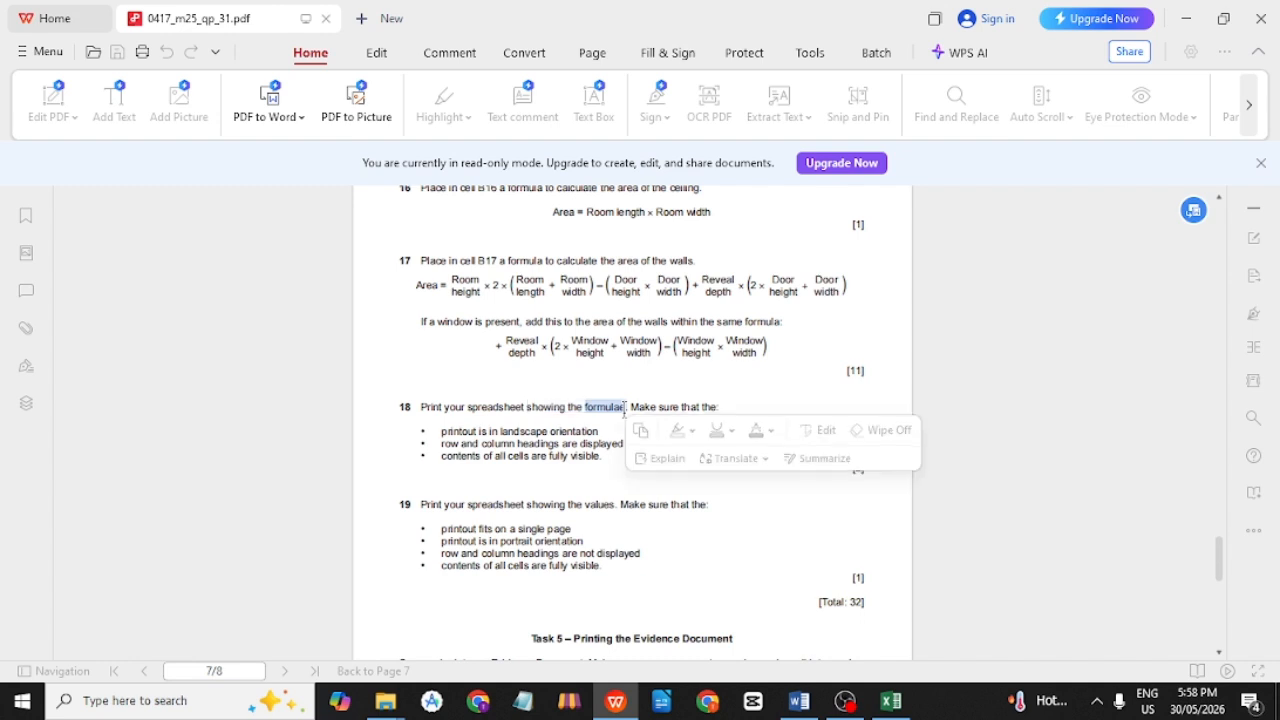
click(745, 405)
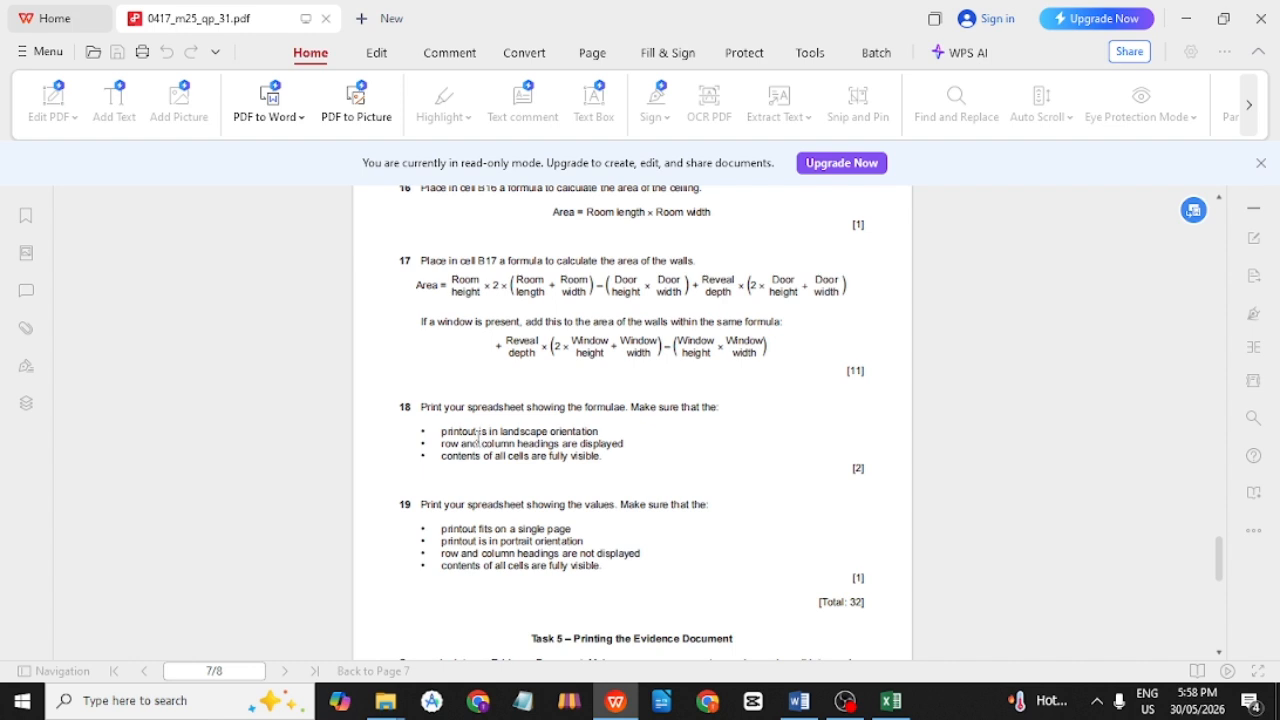
drag(500, 430, 601, 431)
click(622, 437)
double_click(541, 452)
click(616, 466)
key(alt+Tab)
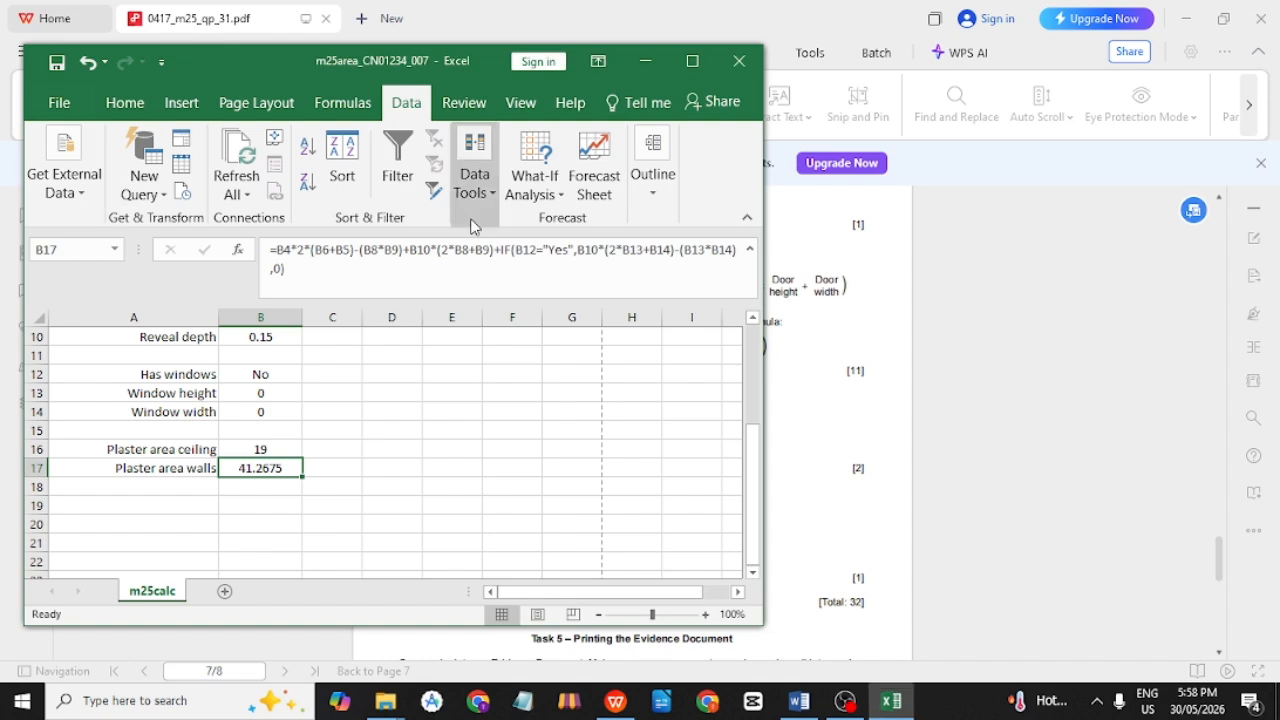
Maximize Excel and turn on Show Formulas for the m25calc sheet.
click(692, 61)
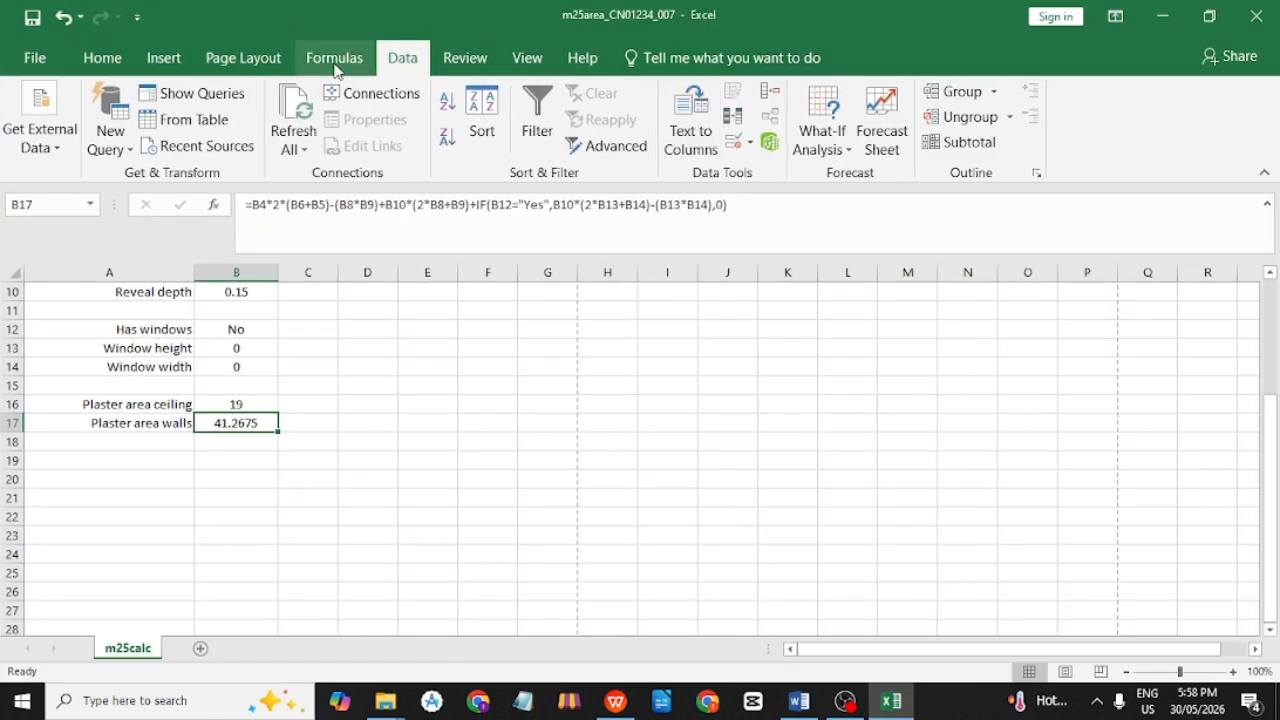
scroll(537, 418, up, 3)
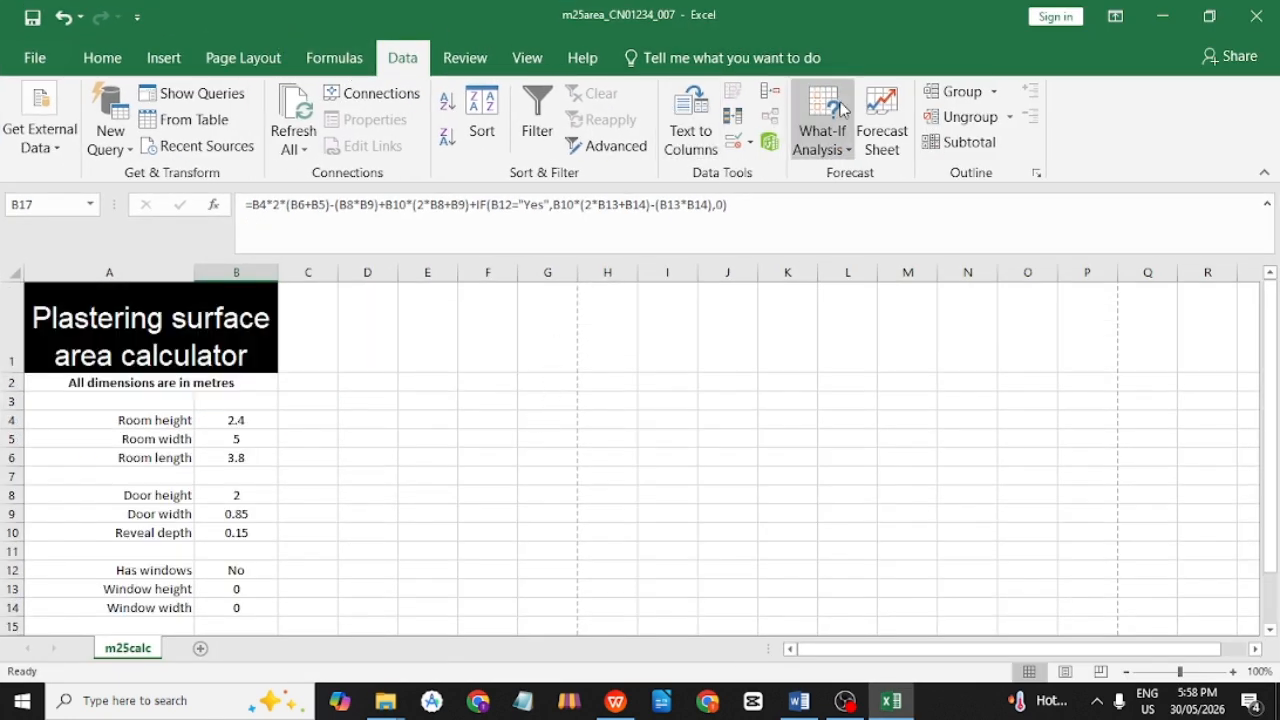
click(330, 57)
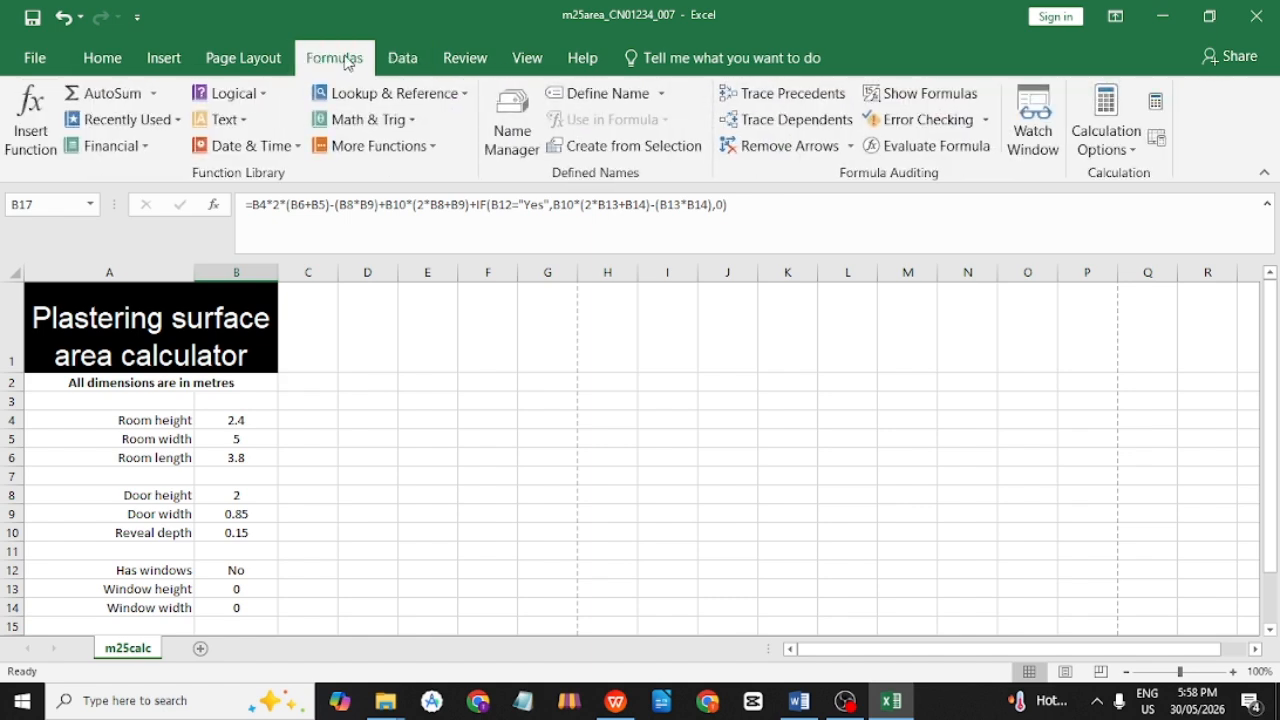
click(912, 95)
scroll(718, 481, down, 2)
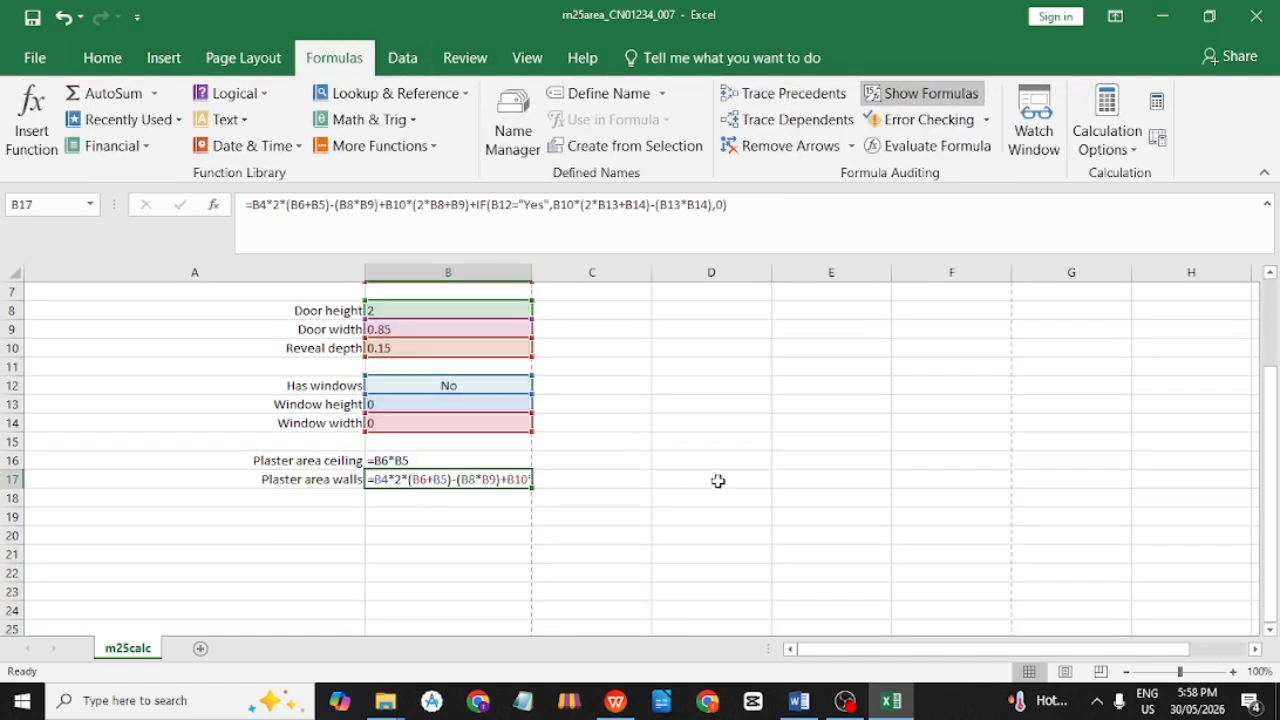
Check B17's formula, select an empty cell, and bring up the File Info page.
click(718, 481)
scroll(443, 541, up, 1)
click(448, 541)
scroll(448, 545, up, 1)
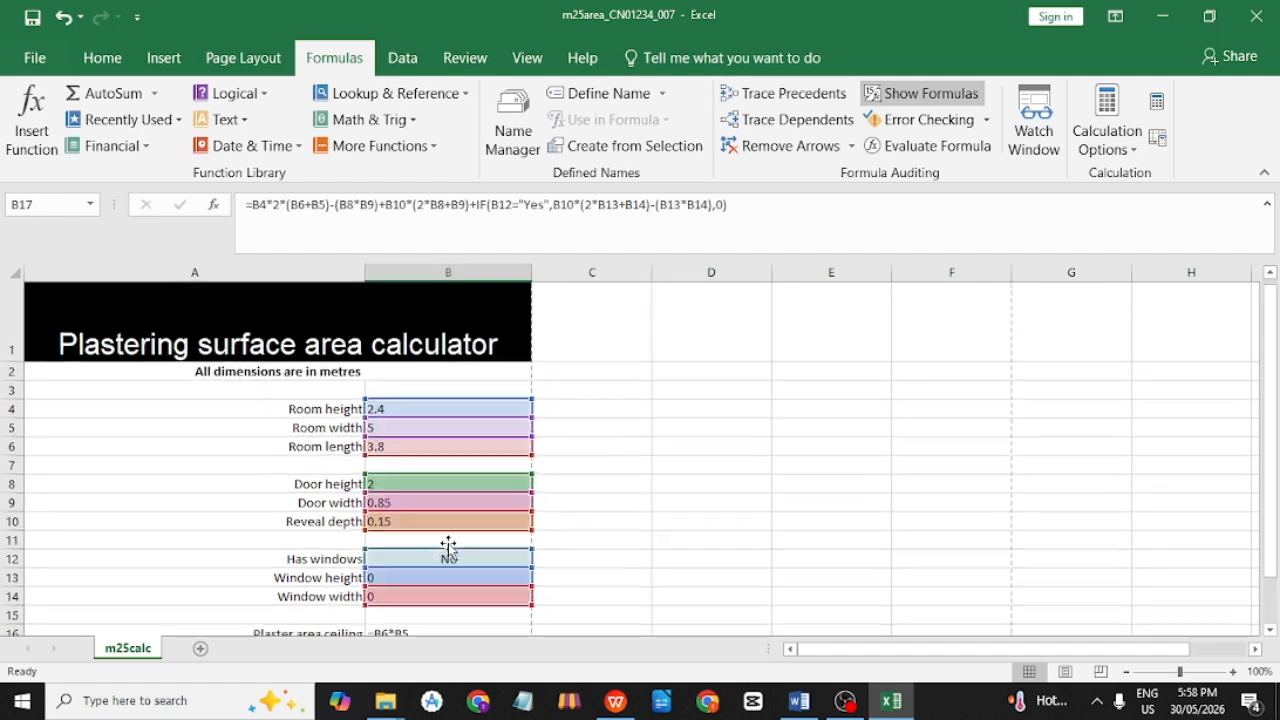
click(668, 531)
scroll(668, 531, down, 1)
scroll(668, 531, up, 1)
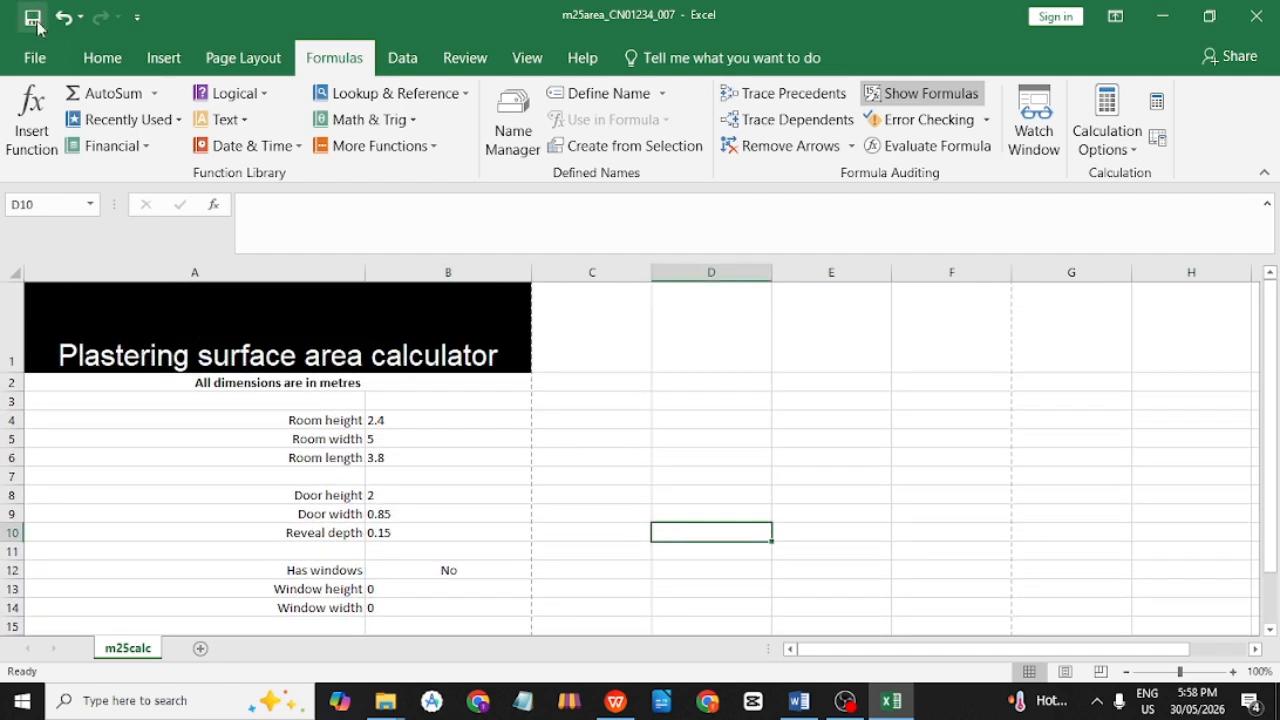
click(34, 57)
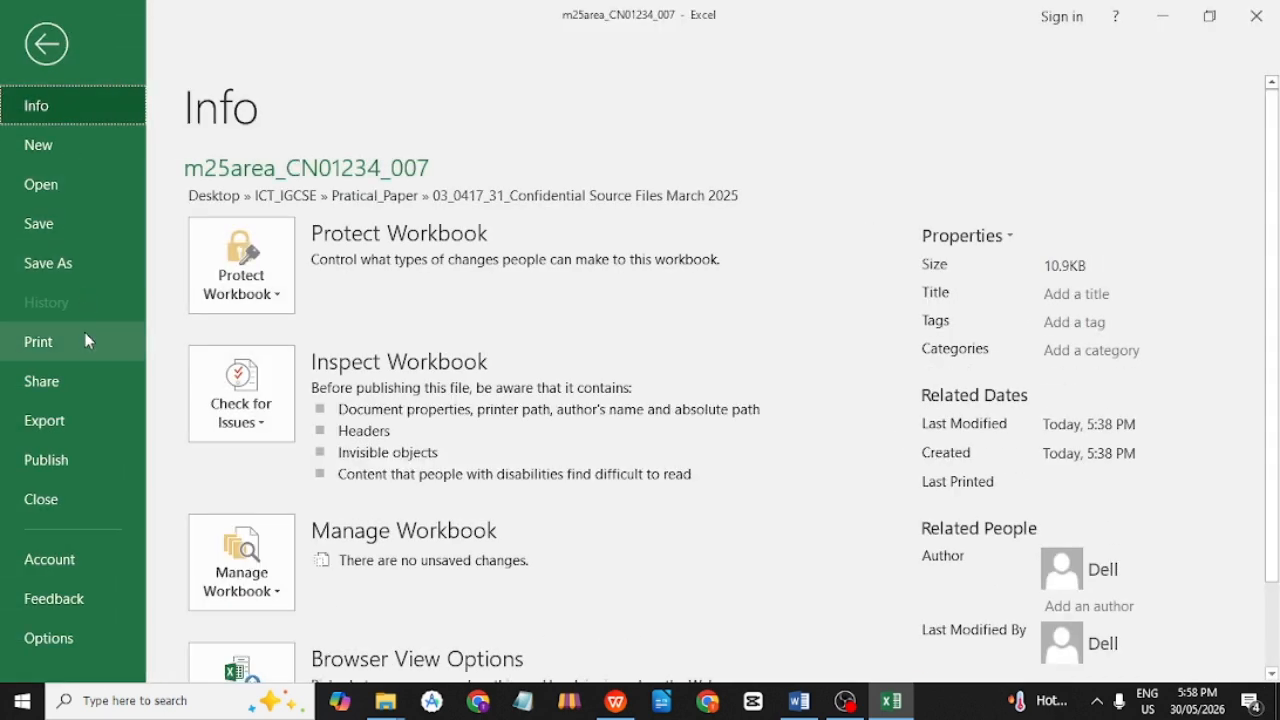
Change the print orientation from Portrait to Landscape.
click(84, 340)
scroll(347, 443, down, 2)
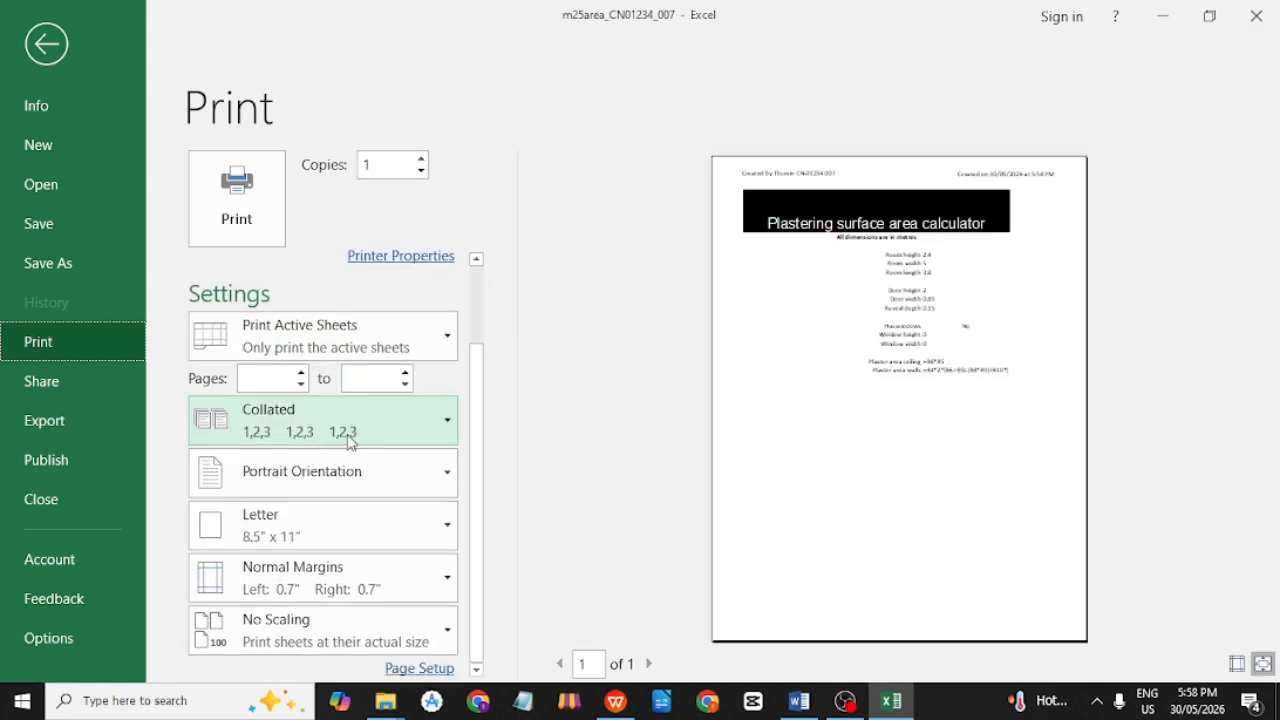
click(411, 477)
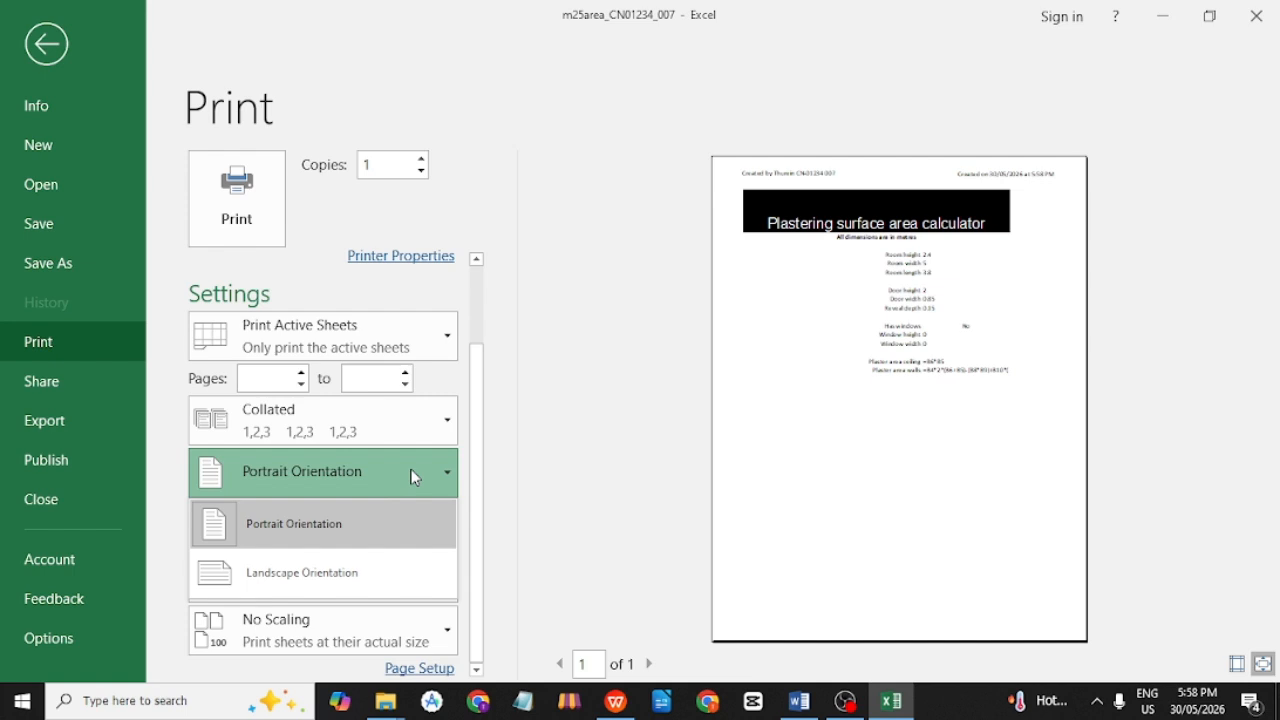
click(369, 569)
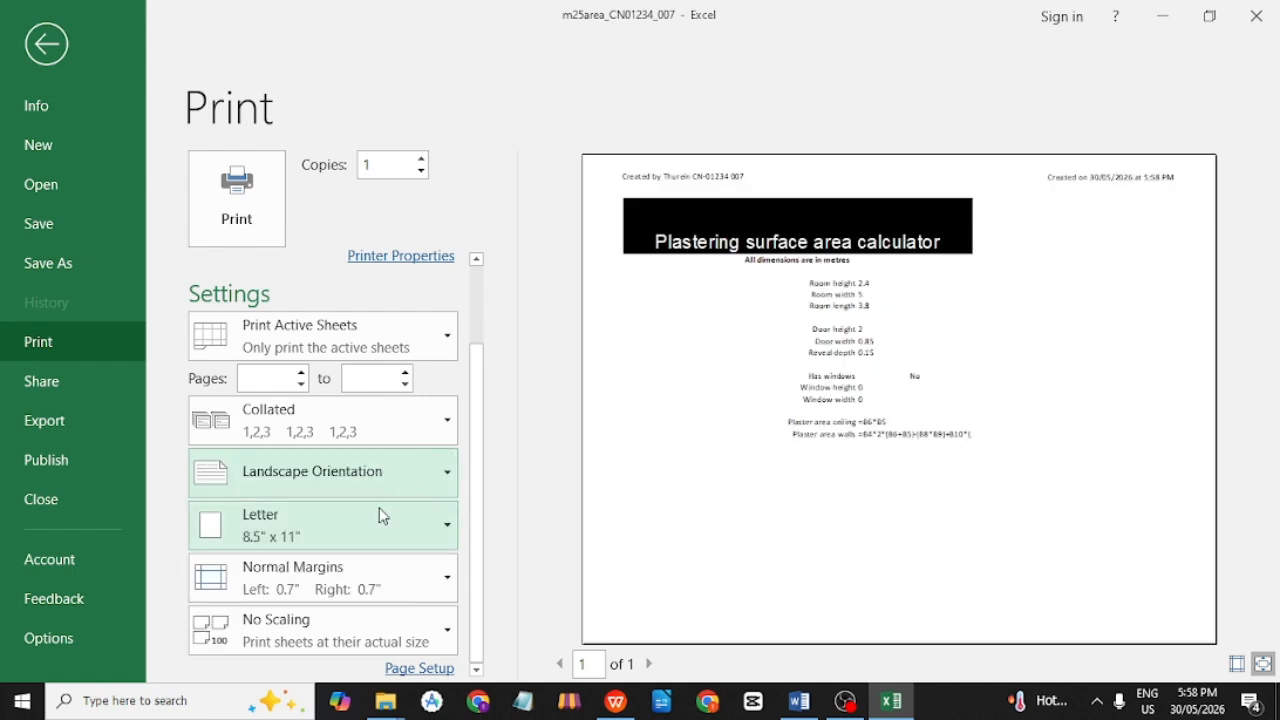
Recheck task 18's headings requirement in the exam paper, then return to the worksheet.
key(alt+Tab)
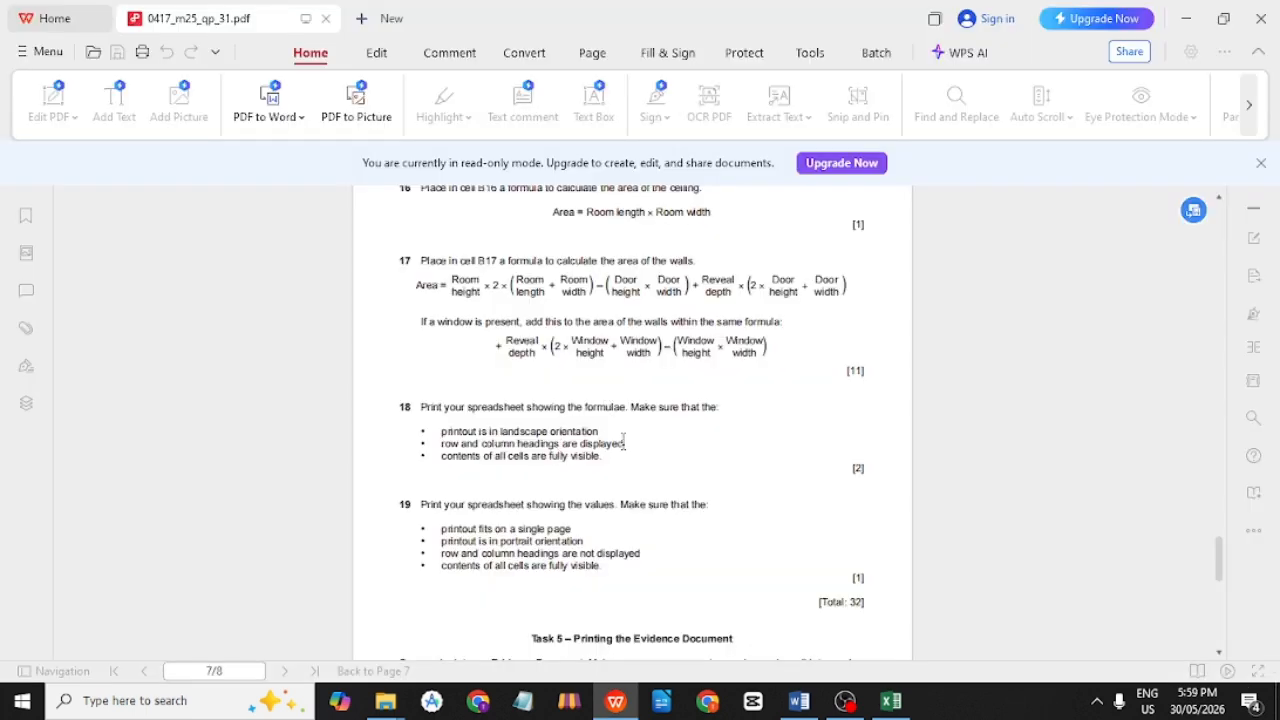
drag(614, 443, 564, 443)
key(alt+Tab)
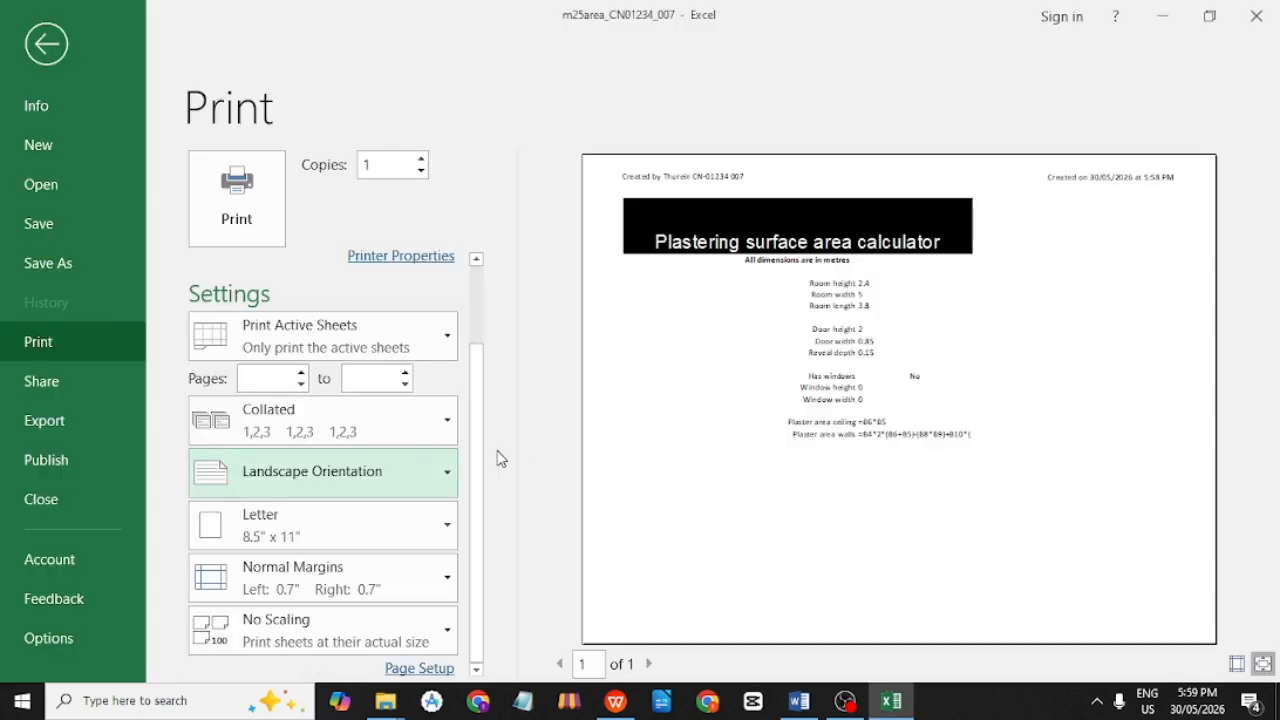
click(46, 44)
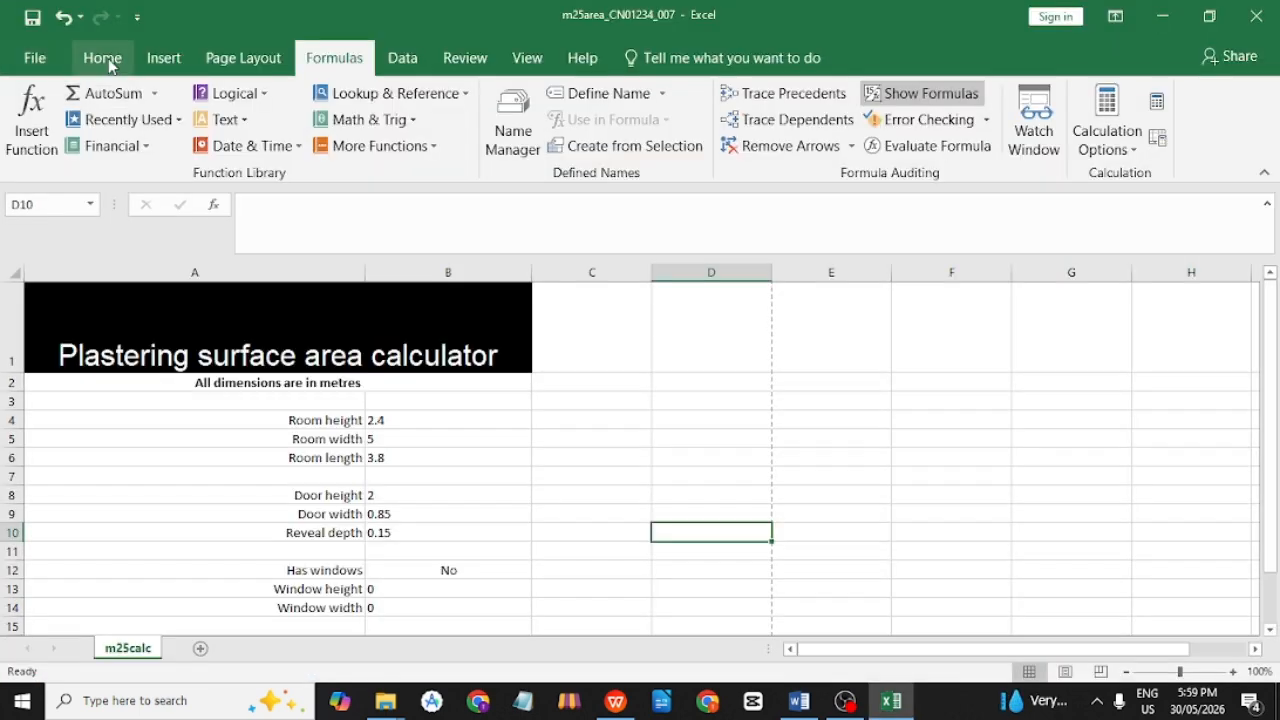
Tick Print under Headings and print the landscape formula sheet with Microsoft Print to PDF.
click(245, 60)
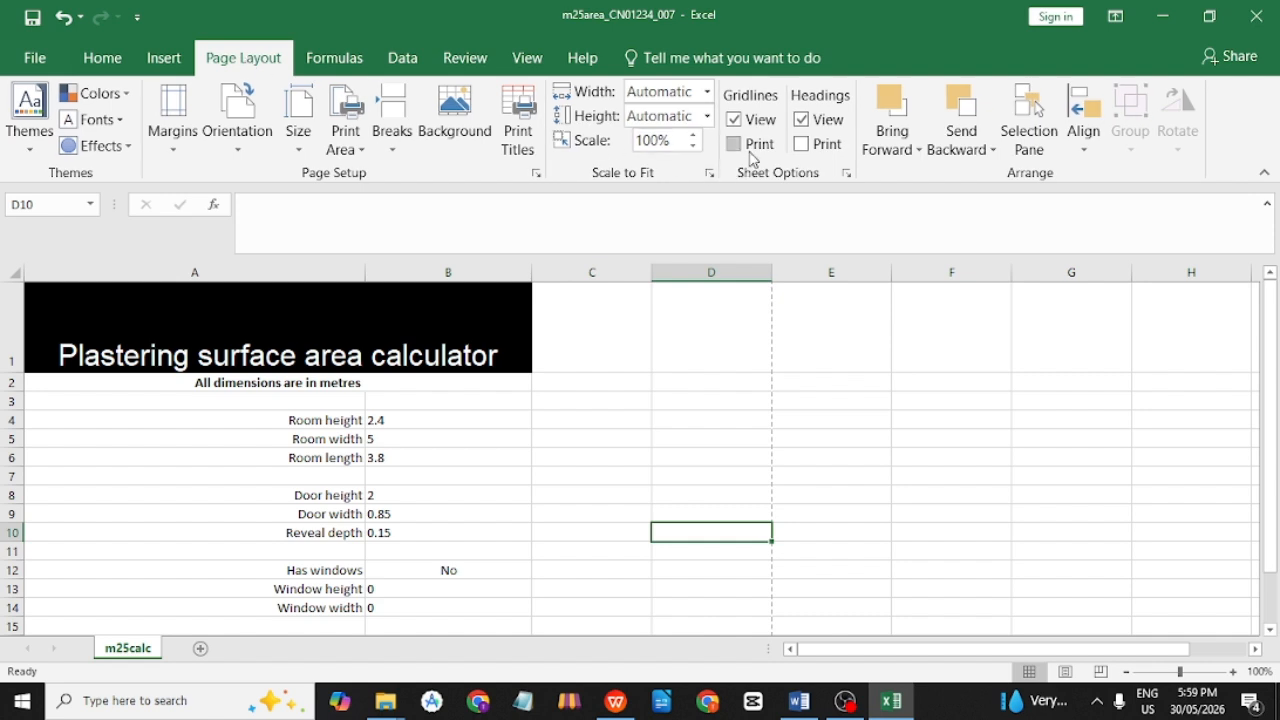
click(801, 145)
click(35, 57)
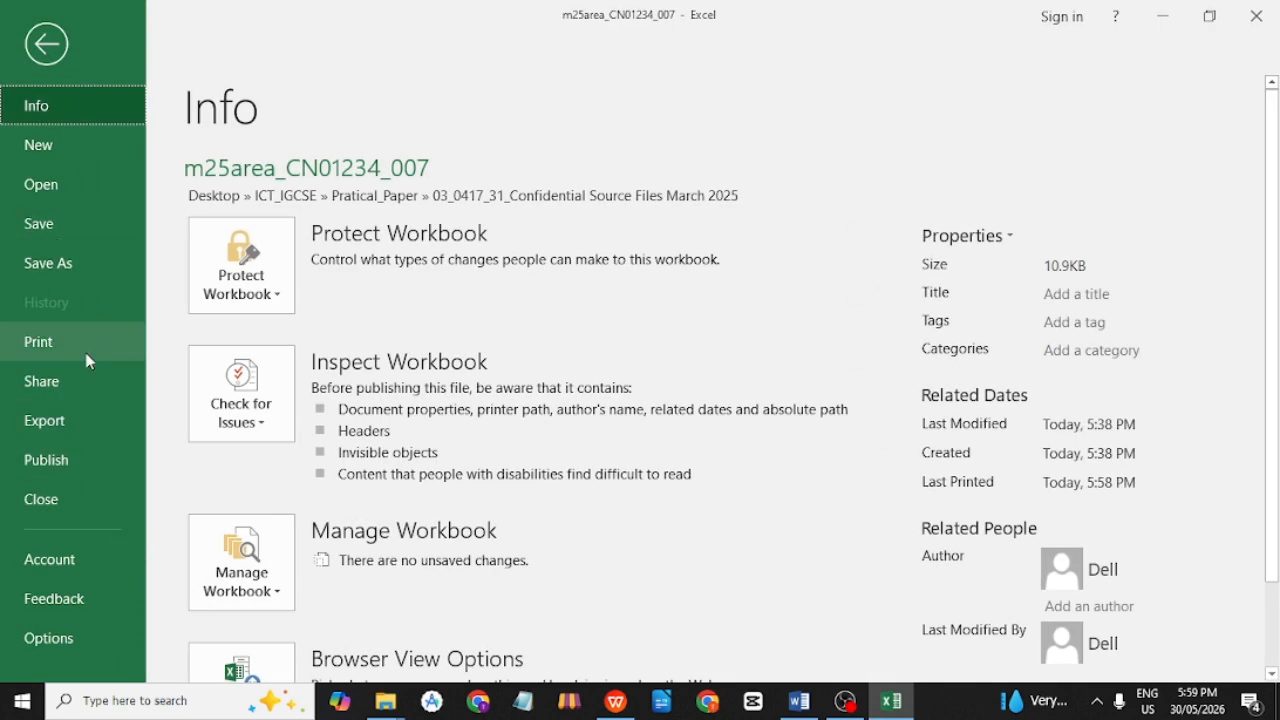
click(40, 341)
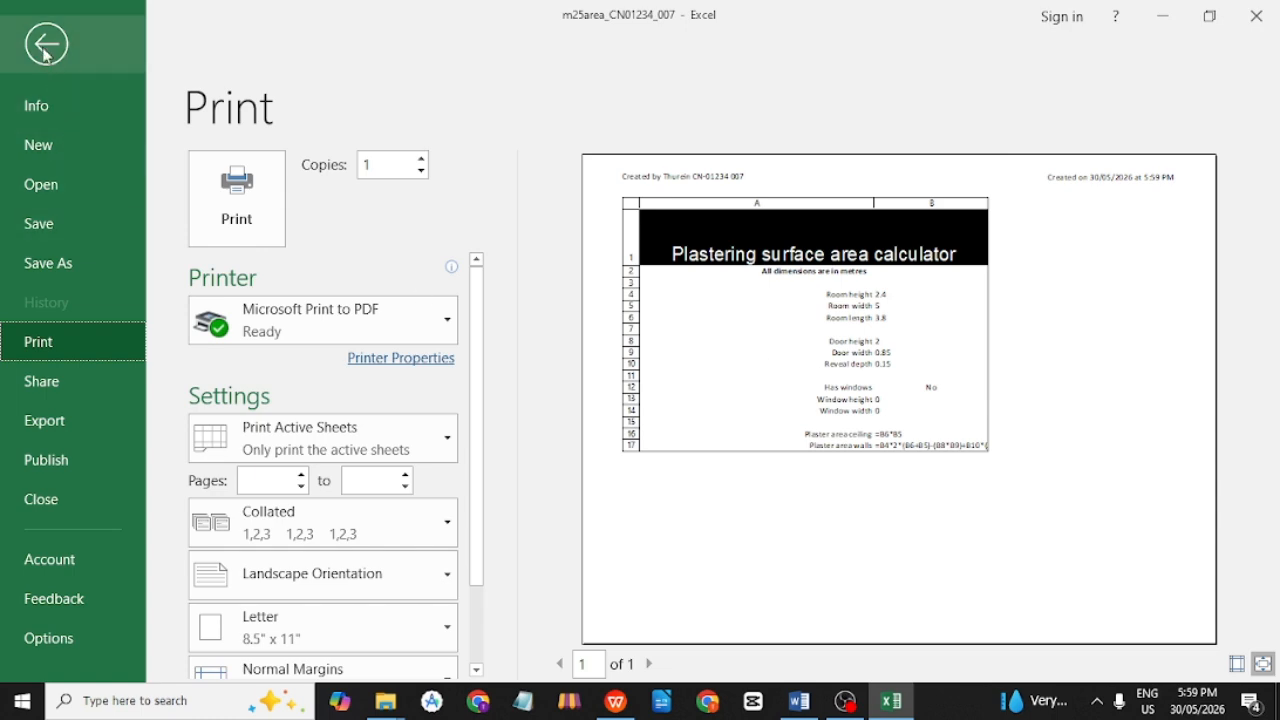
click(258, 210)
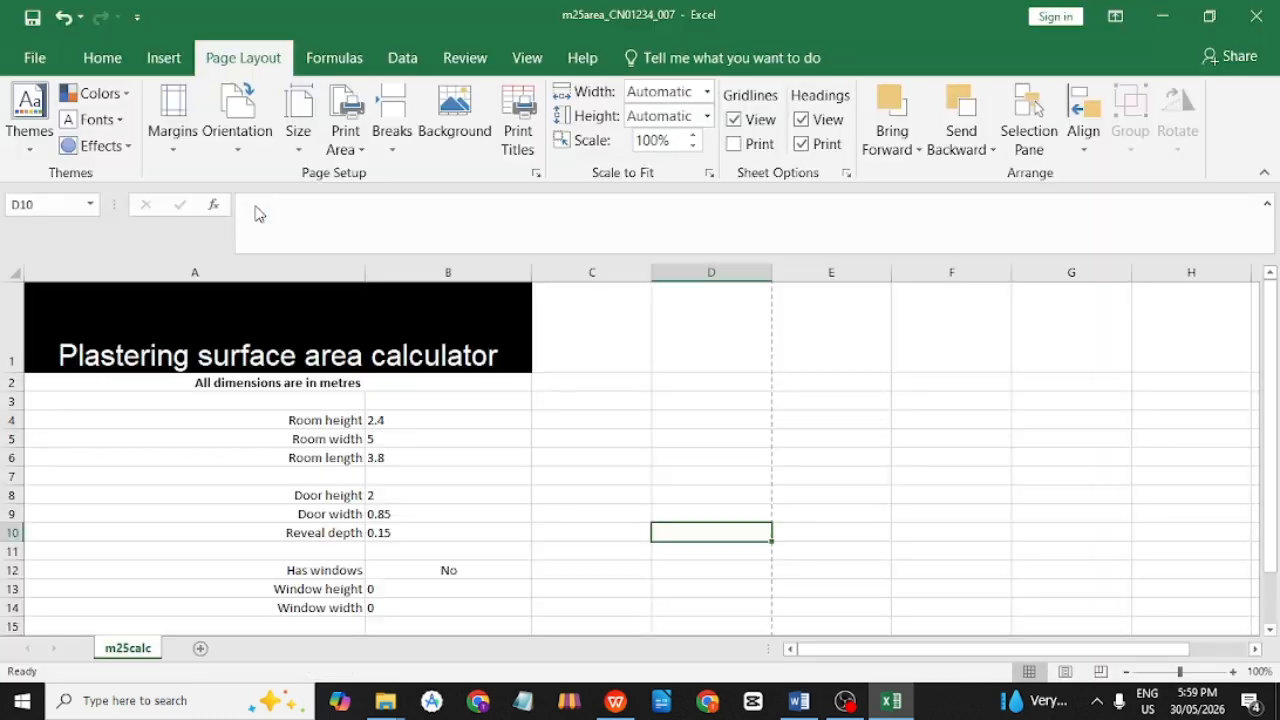
Save the formula printout as PrintedFile_with_Formula.pdf on the Desktop.
key(alt+Tab)
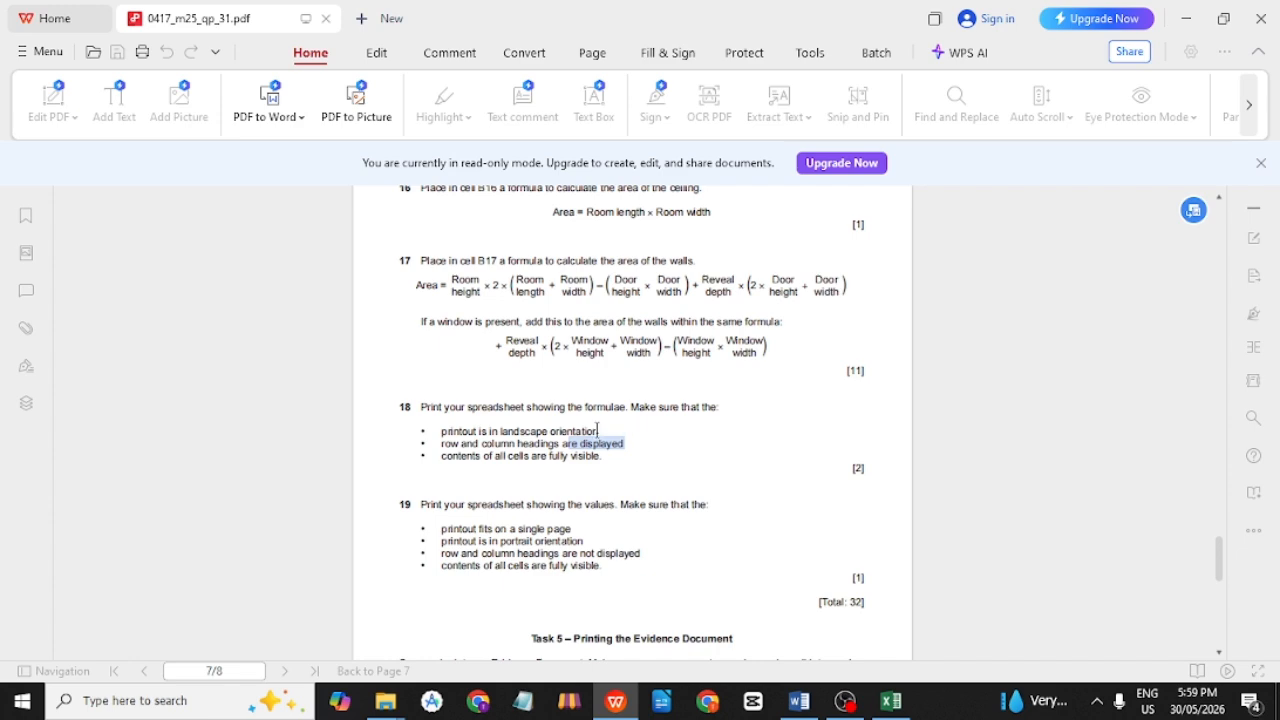
key(alt+Tab)
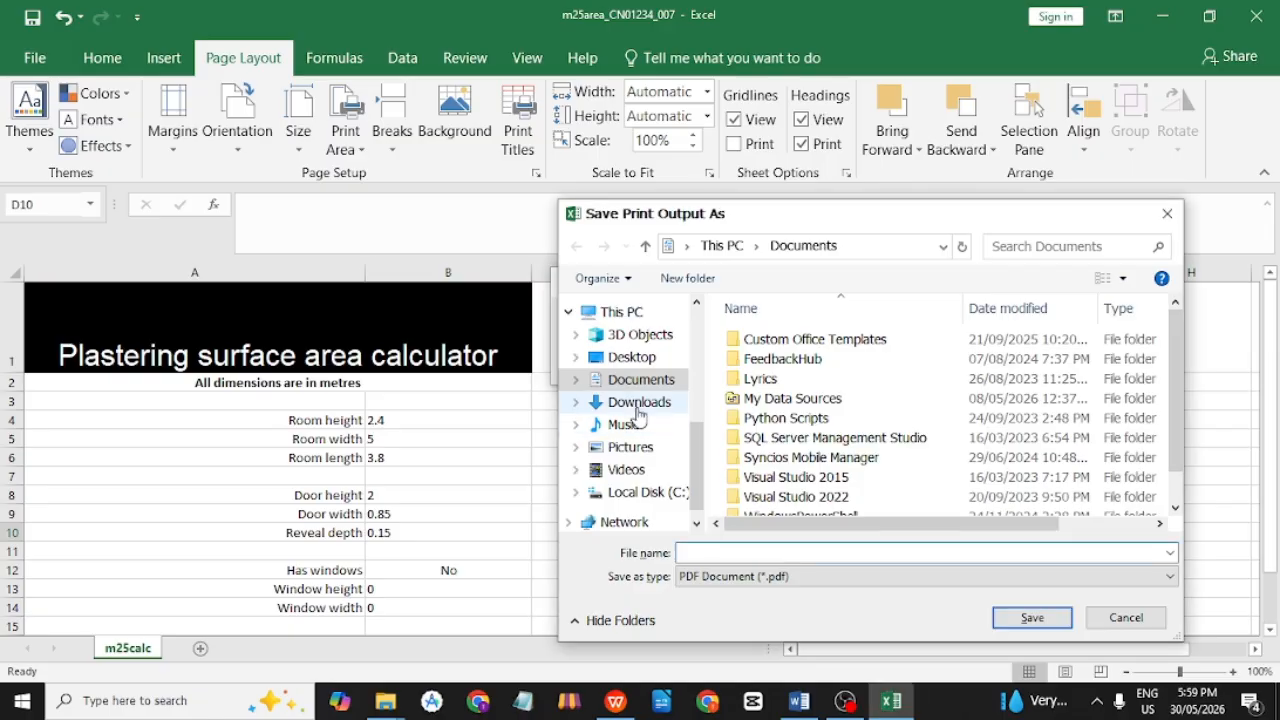
text(PrintedFile_with_Formula)
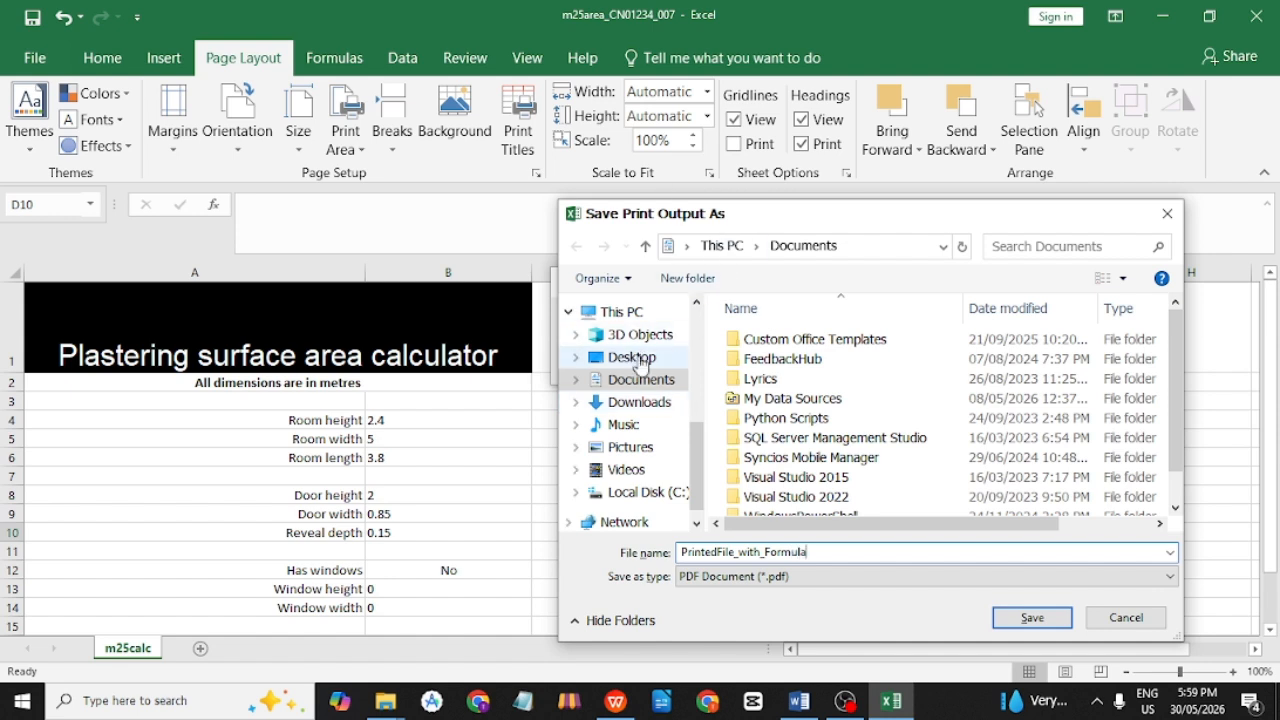
click(638, 358)
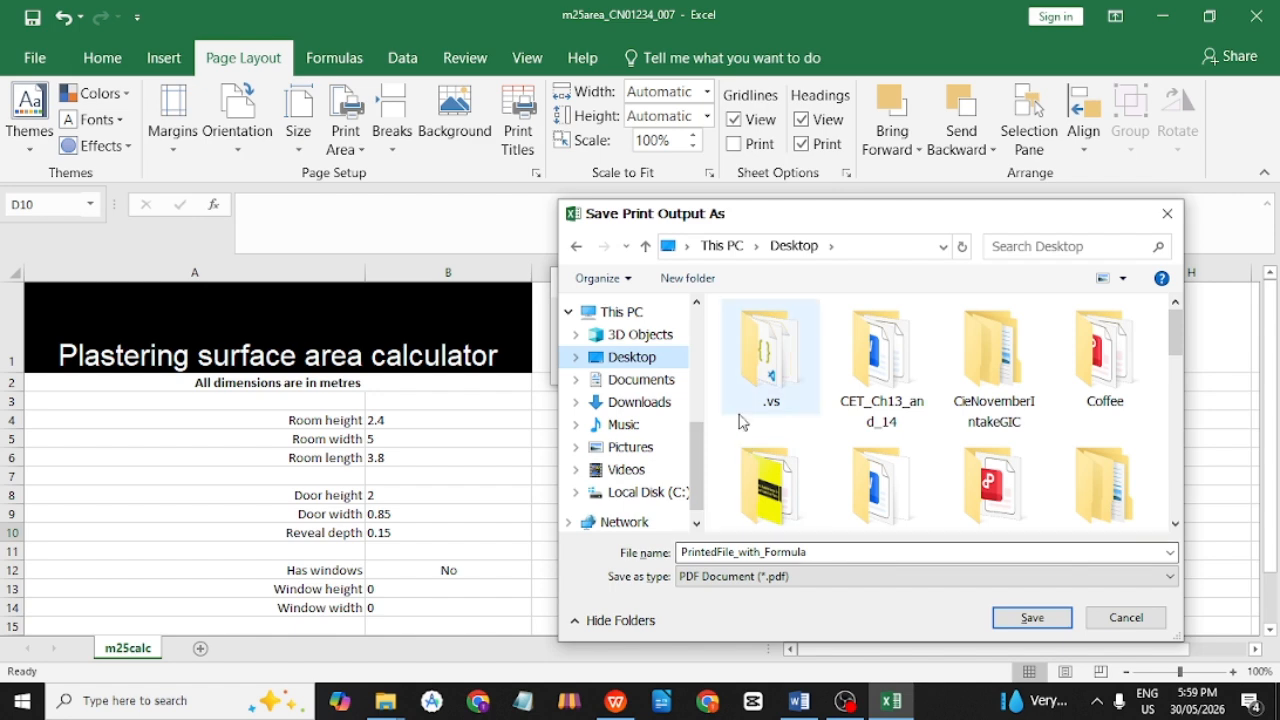
click(997, 617)
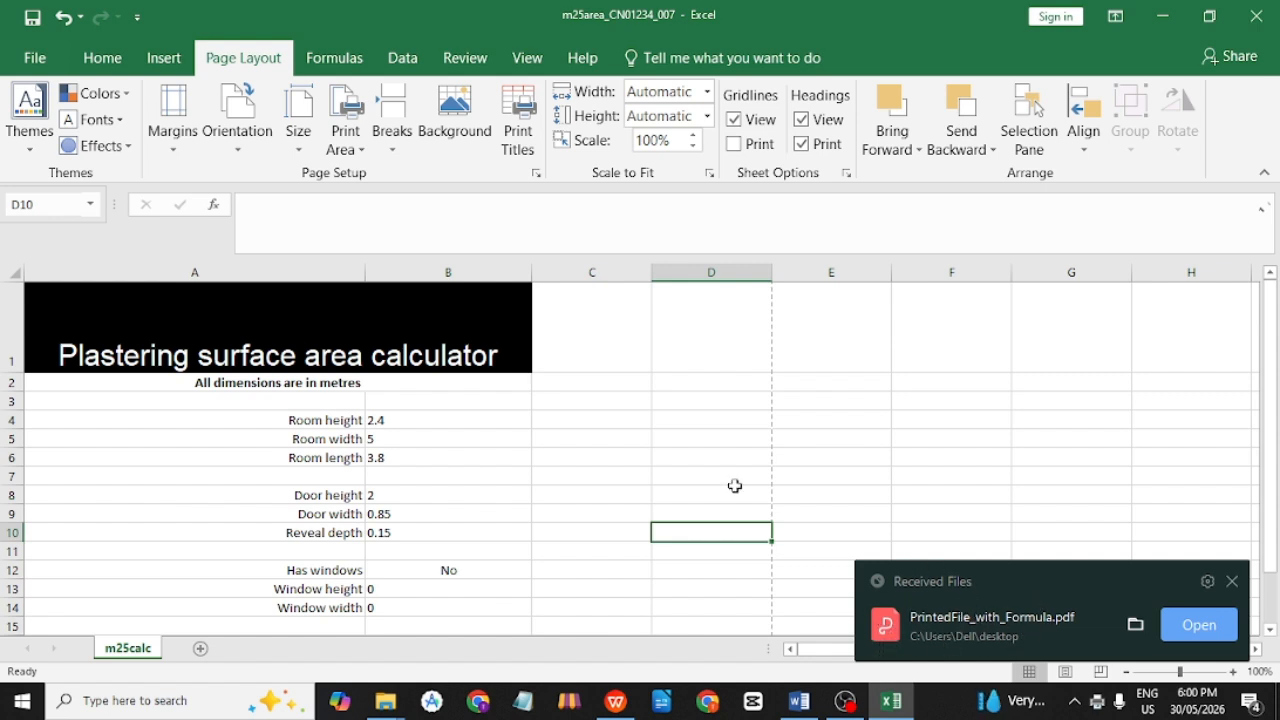
scroll(526, 354, down, 1)
Read task 19's values and no-headings printing requirements in the exam paper, then return to Excel.
key(alt+Tab)
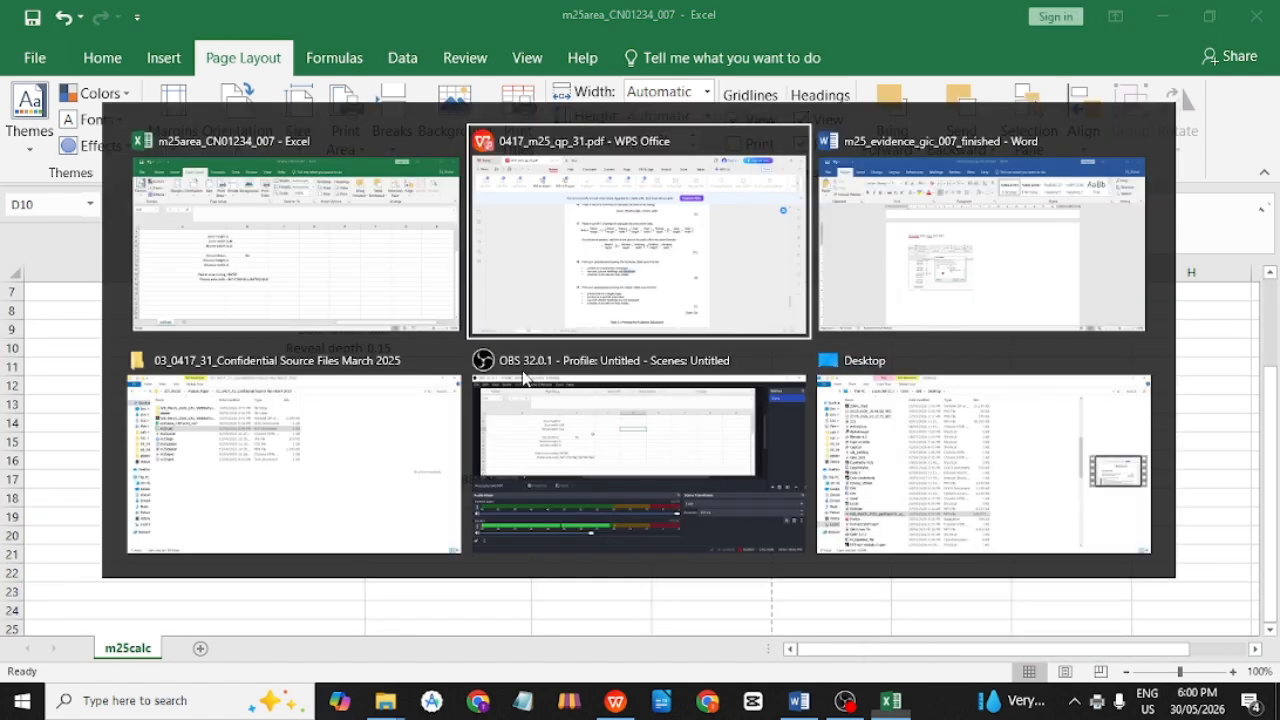
scroll(700, 400, down, 1)
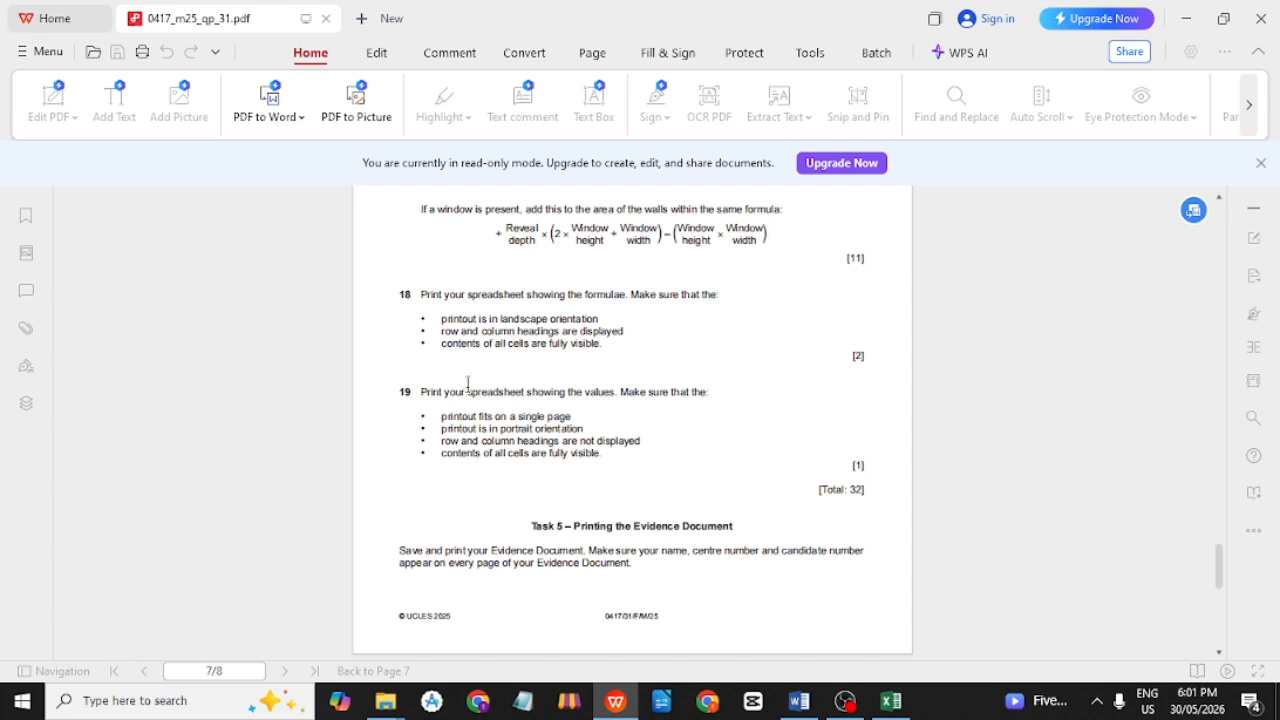
drag(429, 395, 611, 393)
double_click(610, 392)
click(623, 418)
double_click(539, 451)
click(629, 445)
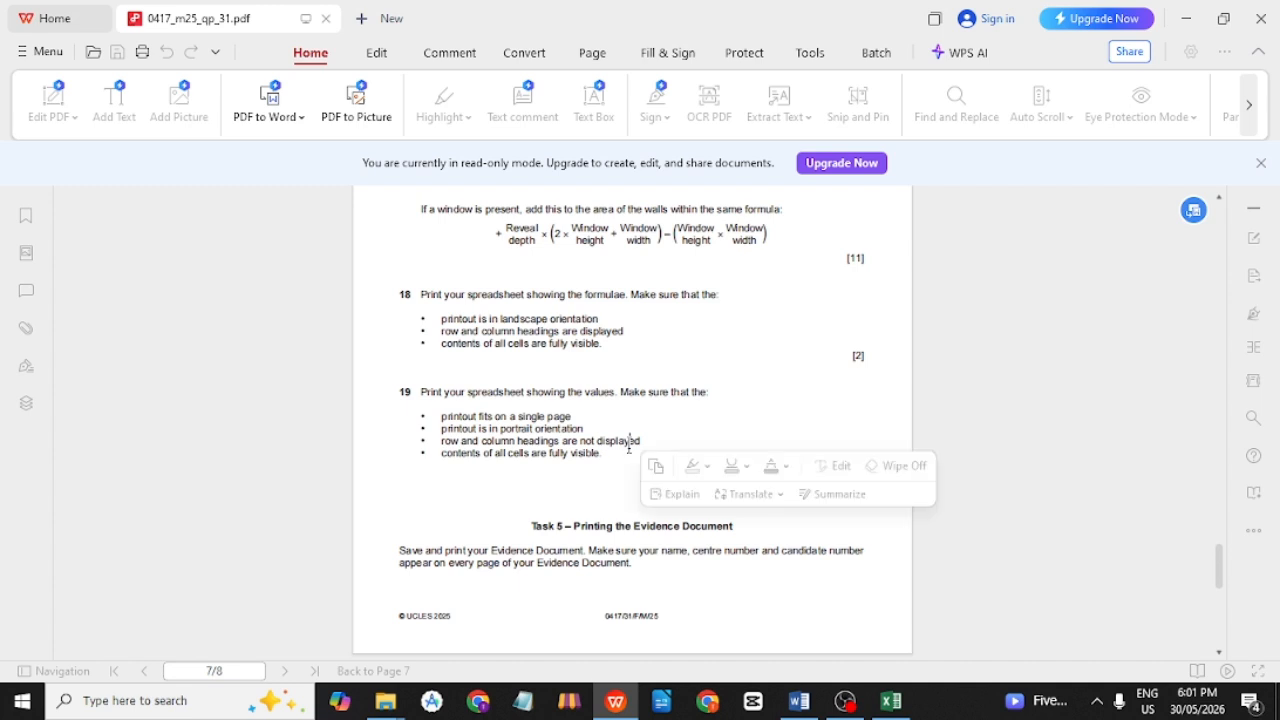
double_click(629, 445)
click(605, 457)
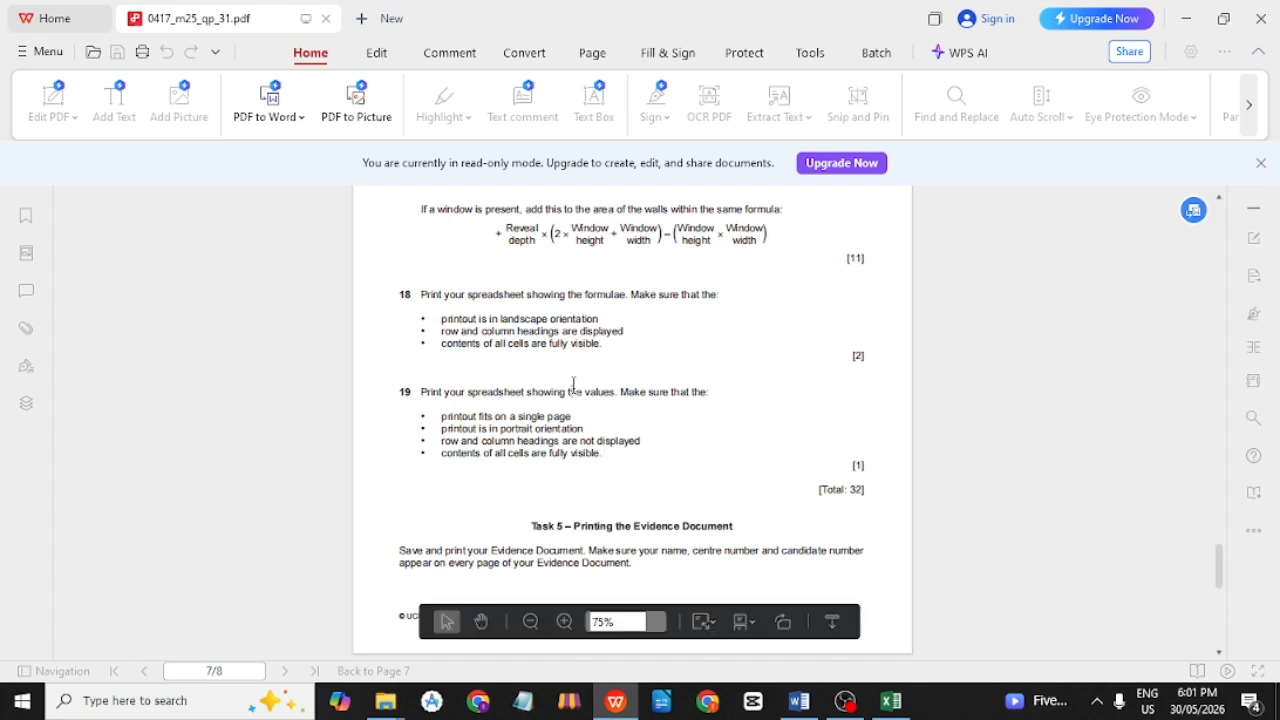
key(alt+Tab)
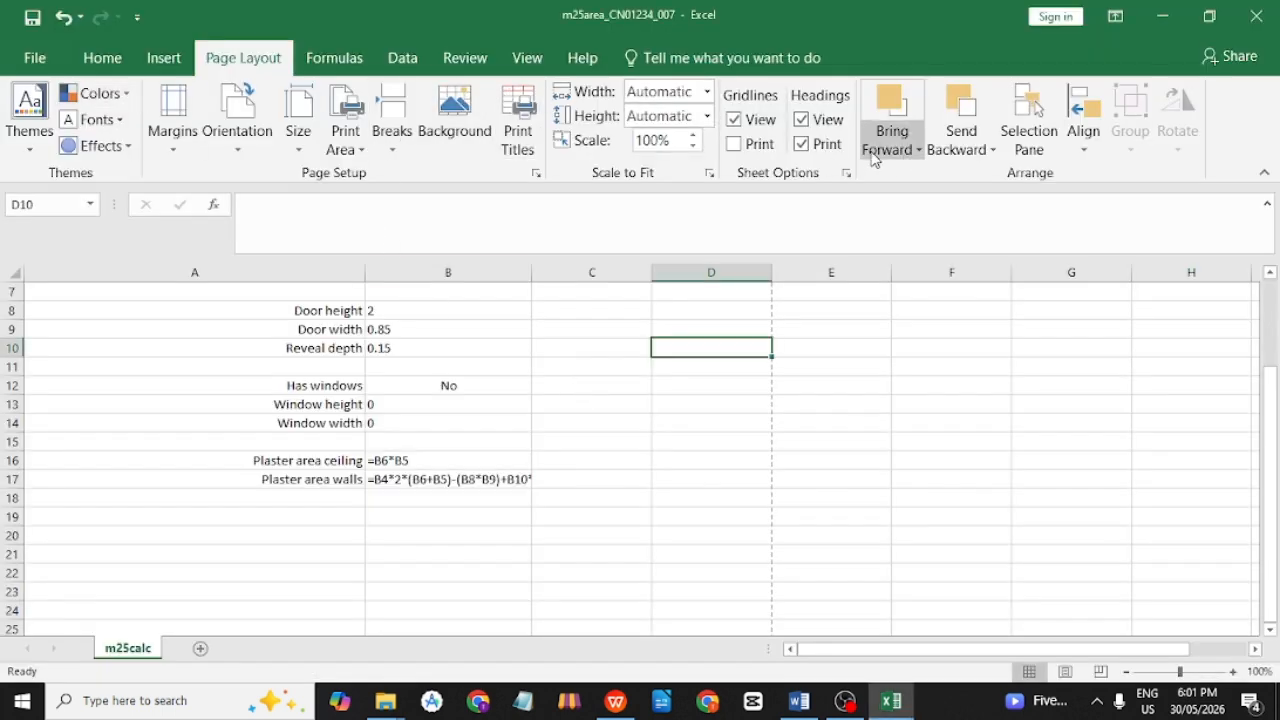
Stop printing headings and turn off Show Formulas so the sheet displays values.
click(808, 147)
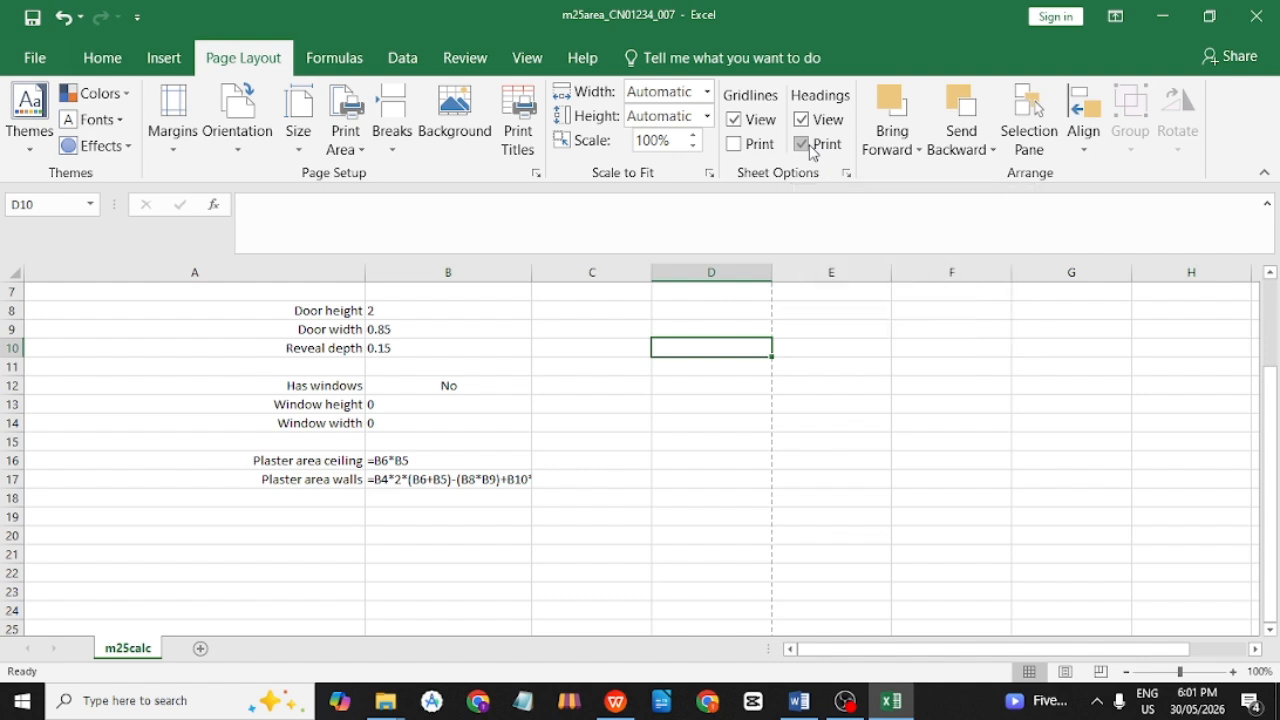
click(345, 66)
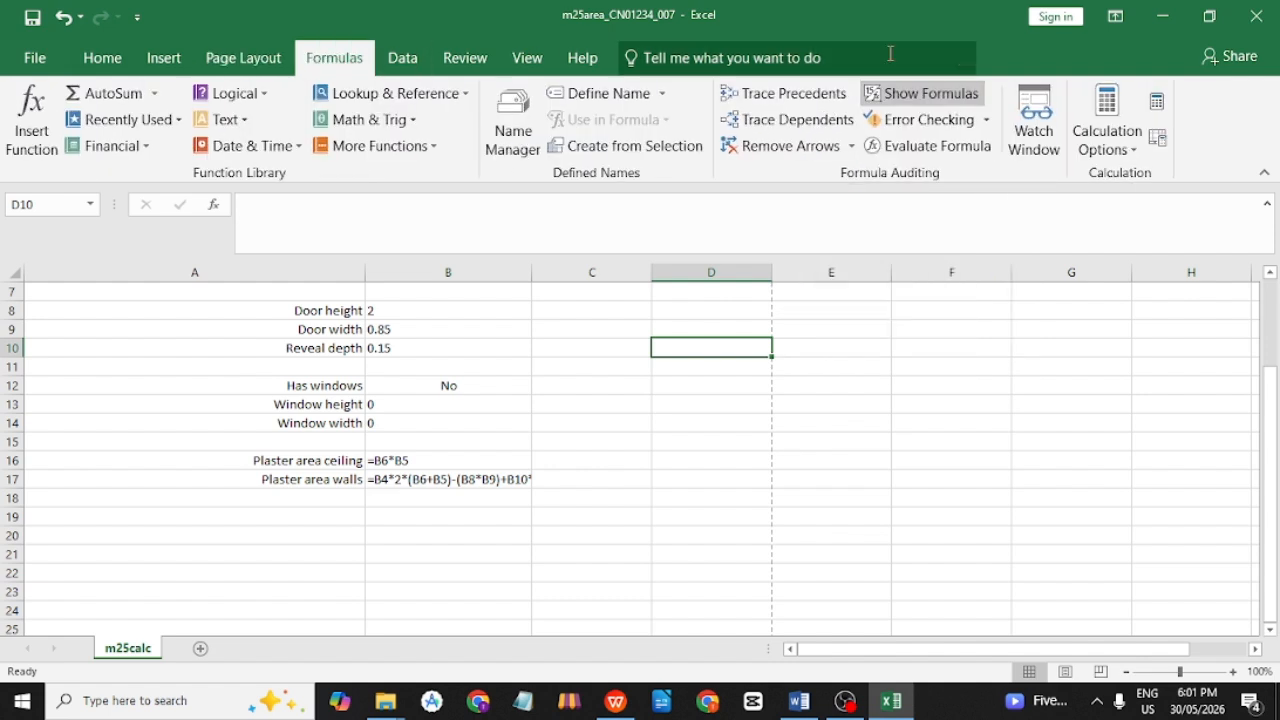
click(888, 93)
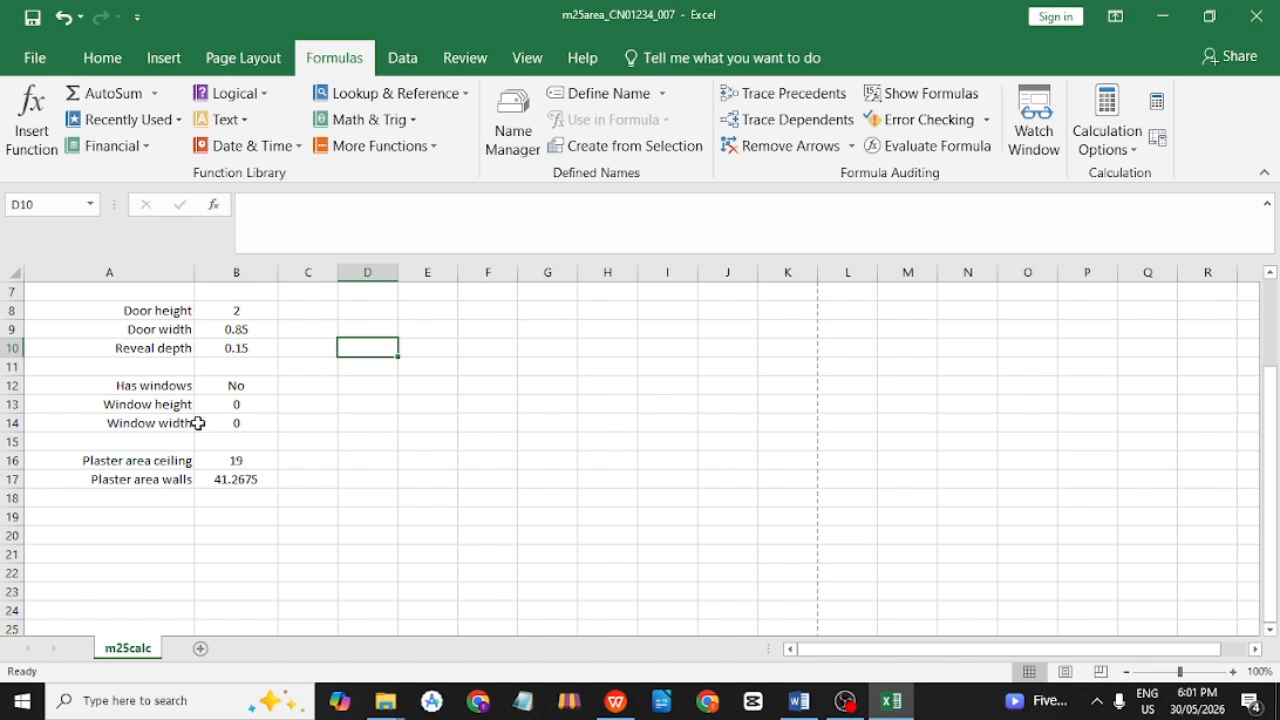
scroll(200, 405, up, 2)
scroll(282, 416, down, 1)
scroll(300, 415, down, 2)
click(357, 423)
scroll(309, 411, up, 2)
Print the sheet in portrait orientation to PrintedFile_with_Values.pdf on the Desktop.
click(36, 60)
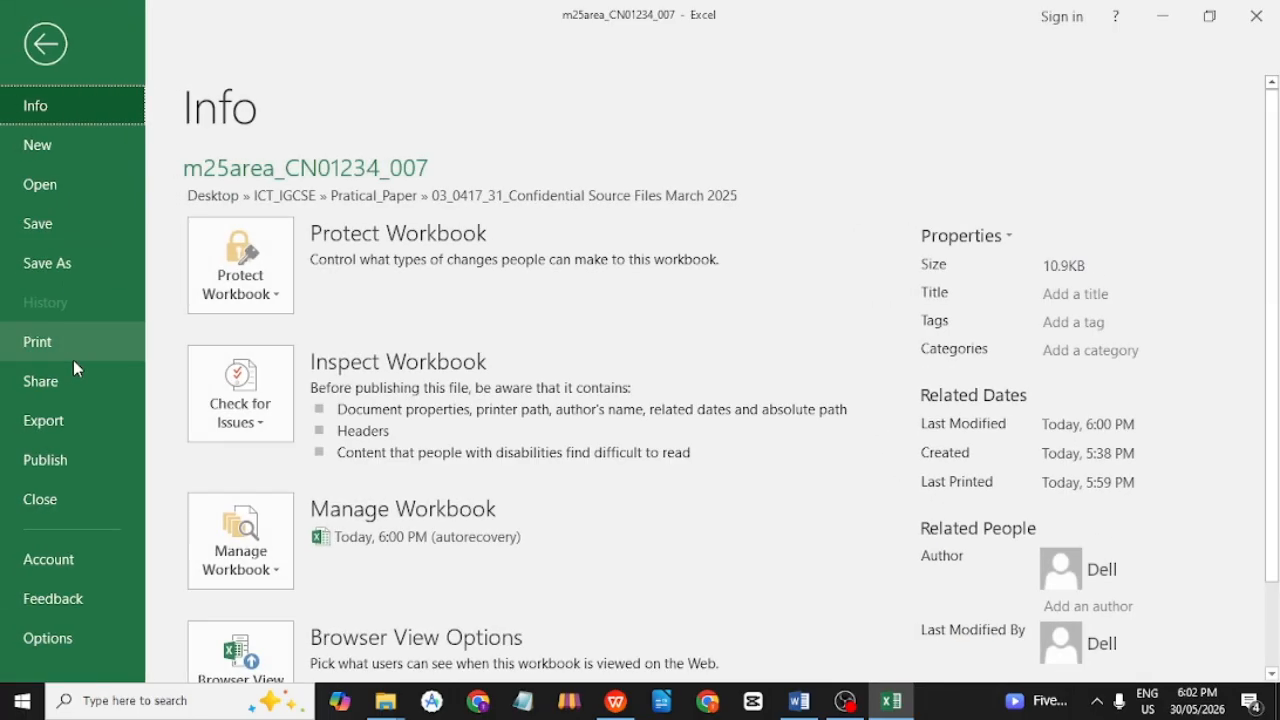
click(66, 346)
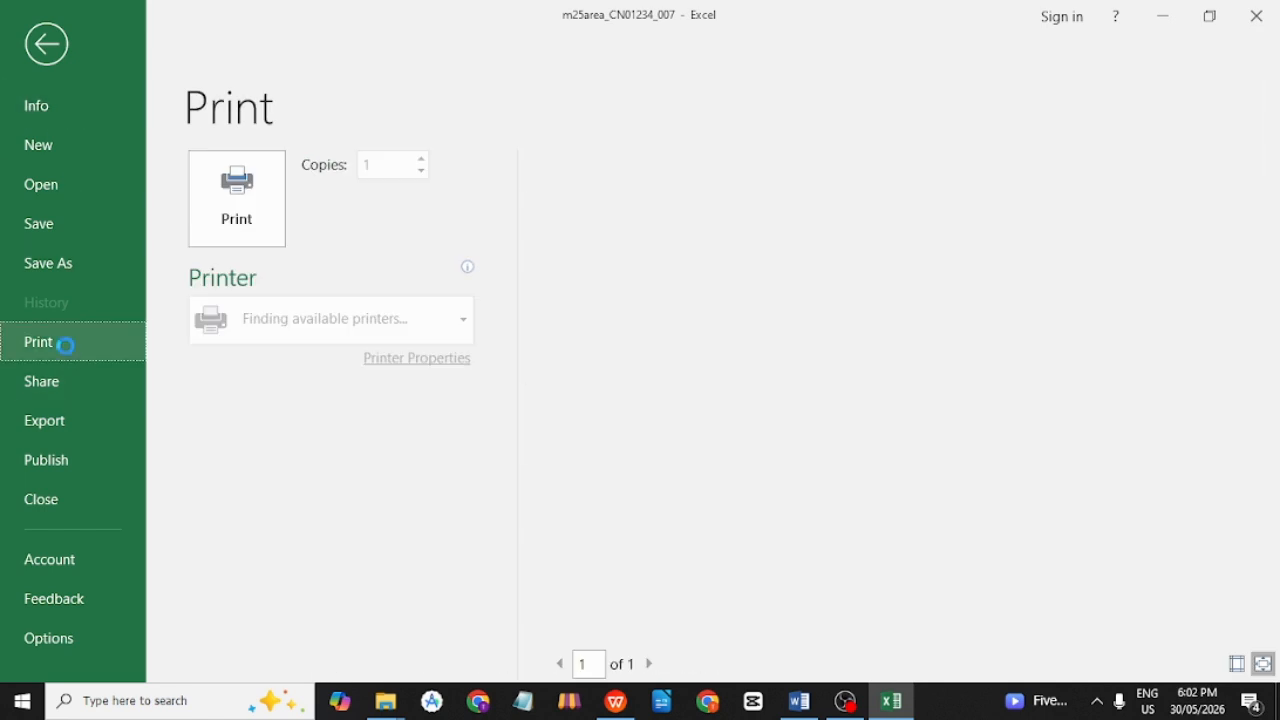
scroll(313, 460, down, 1)
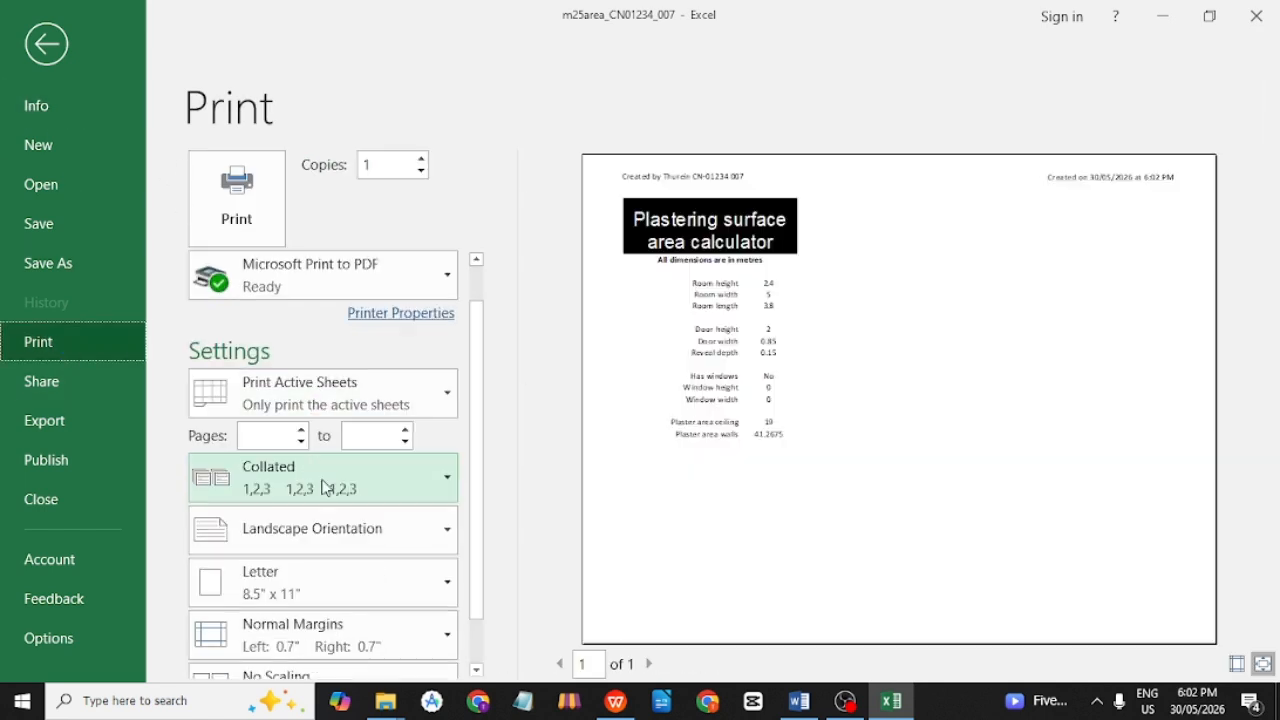
click(343, 526)
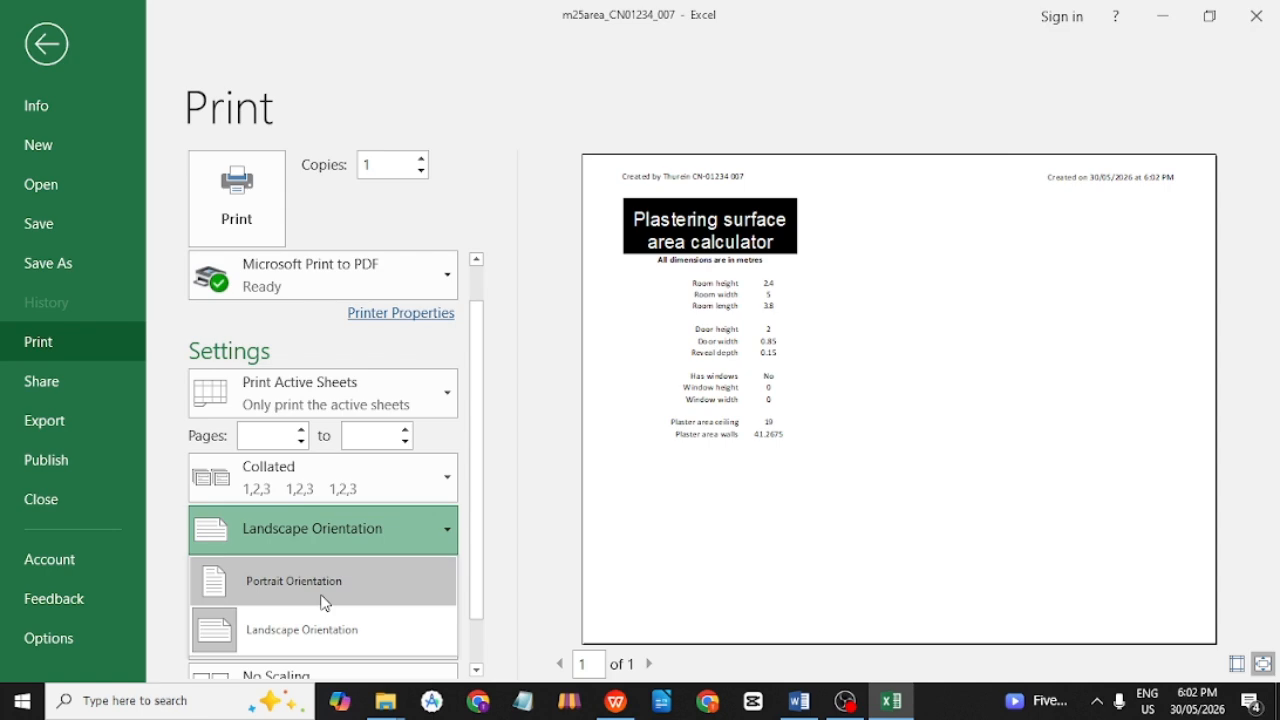
click(326, 596)
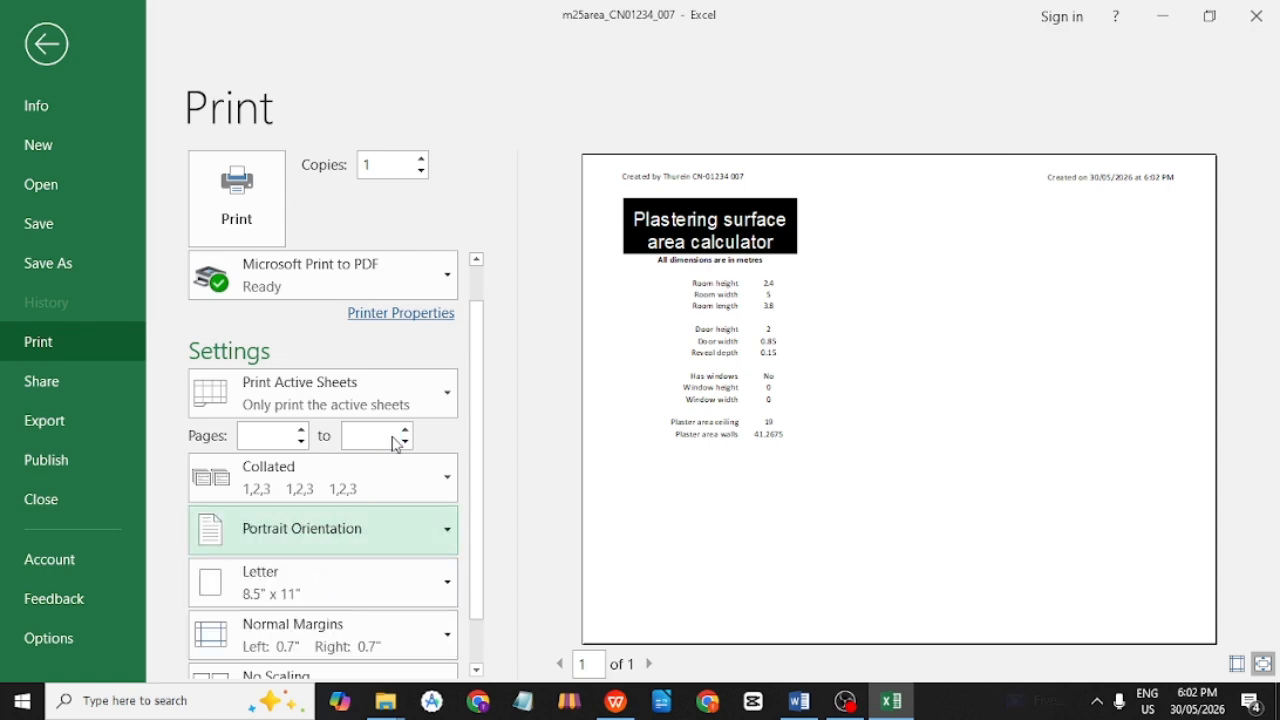
click(224, 218)
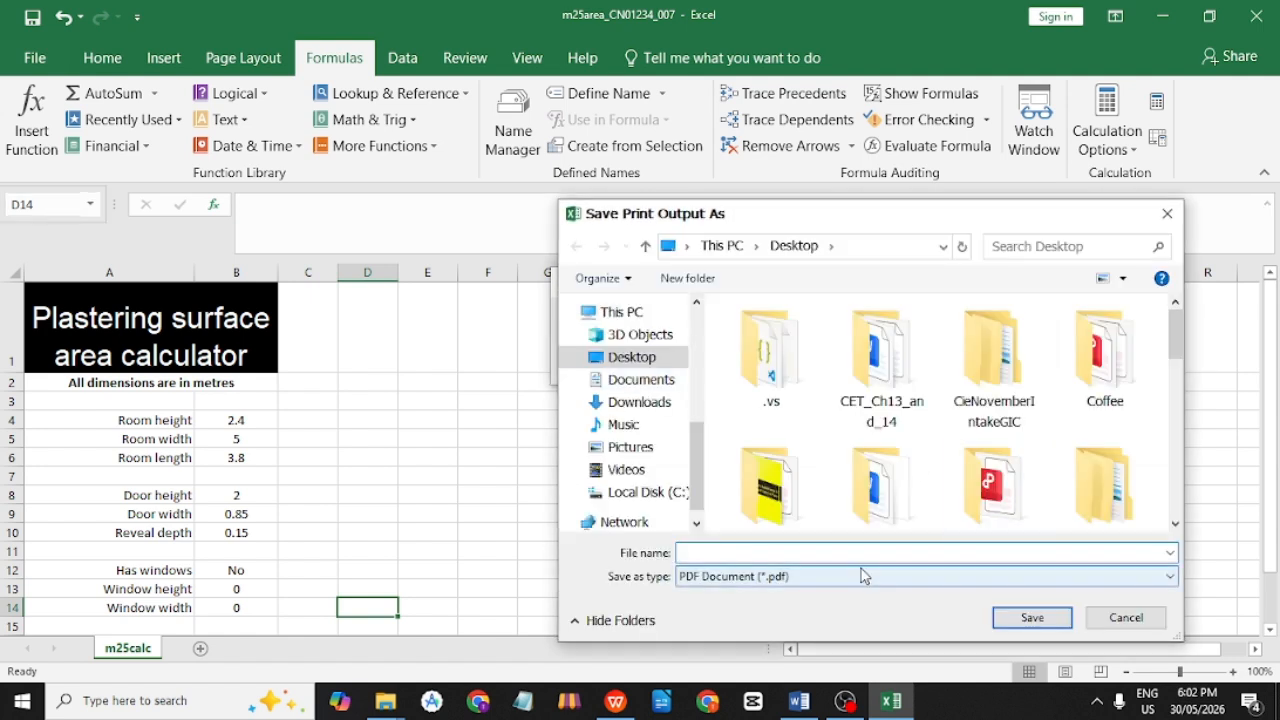
text(Pri)
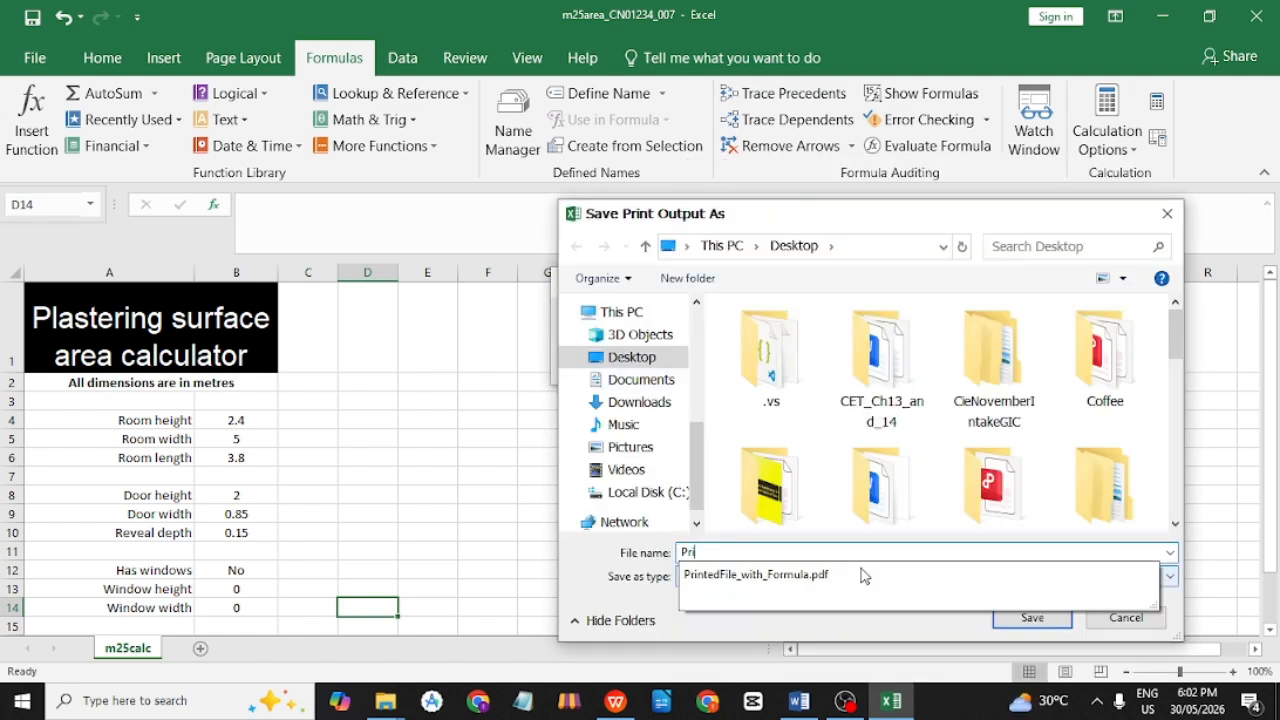
text(ntedFile_with)
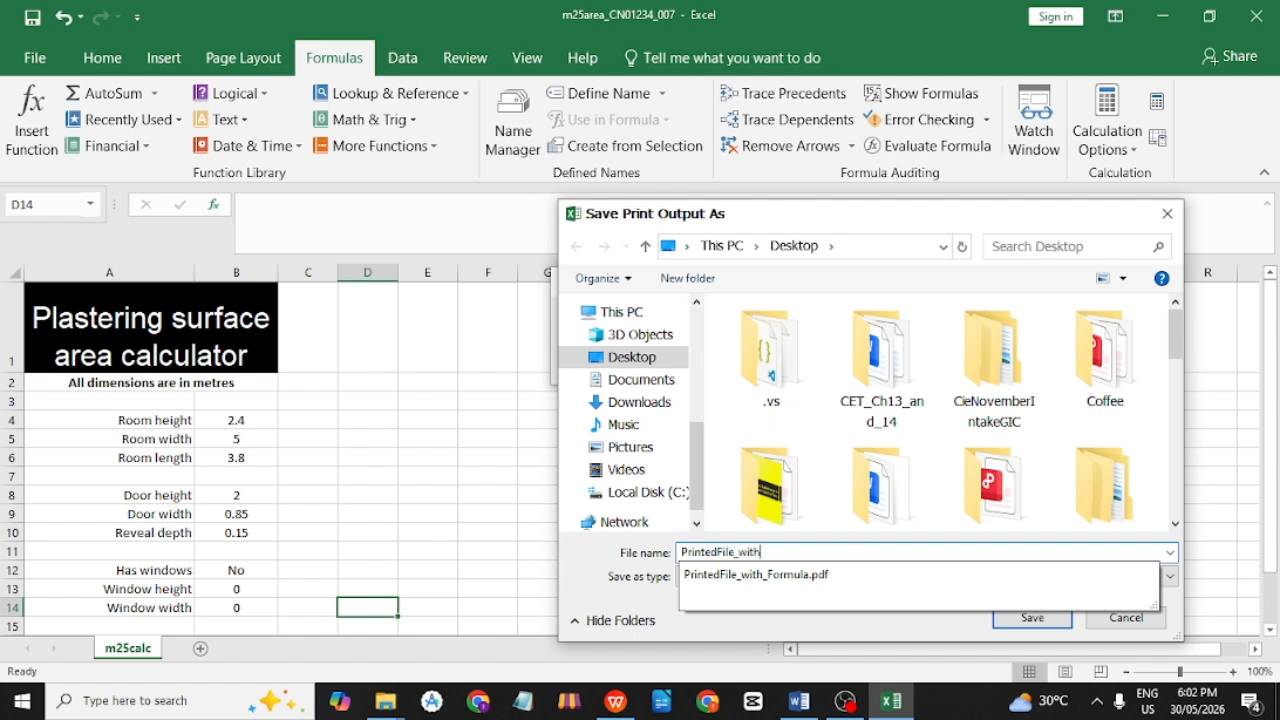
text(_Values)
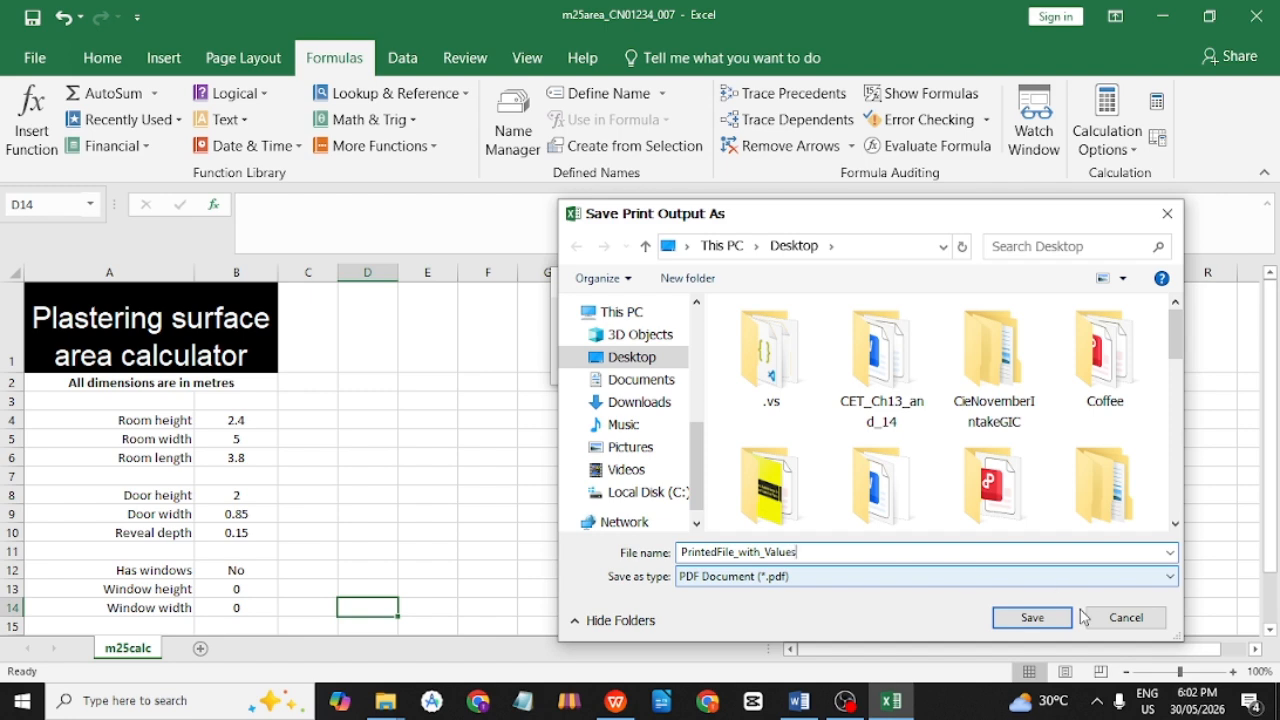
click(1035, 617)
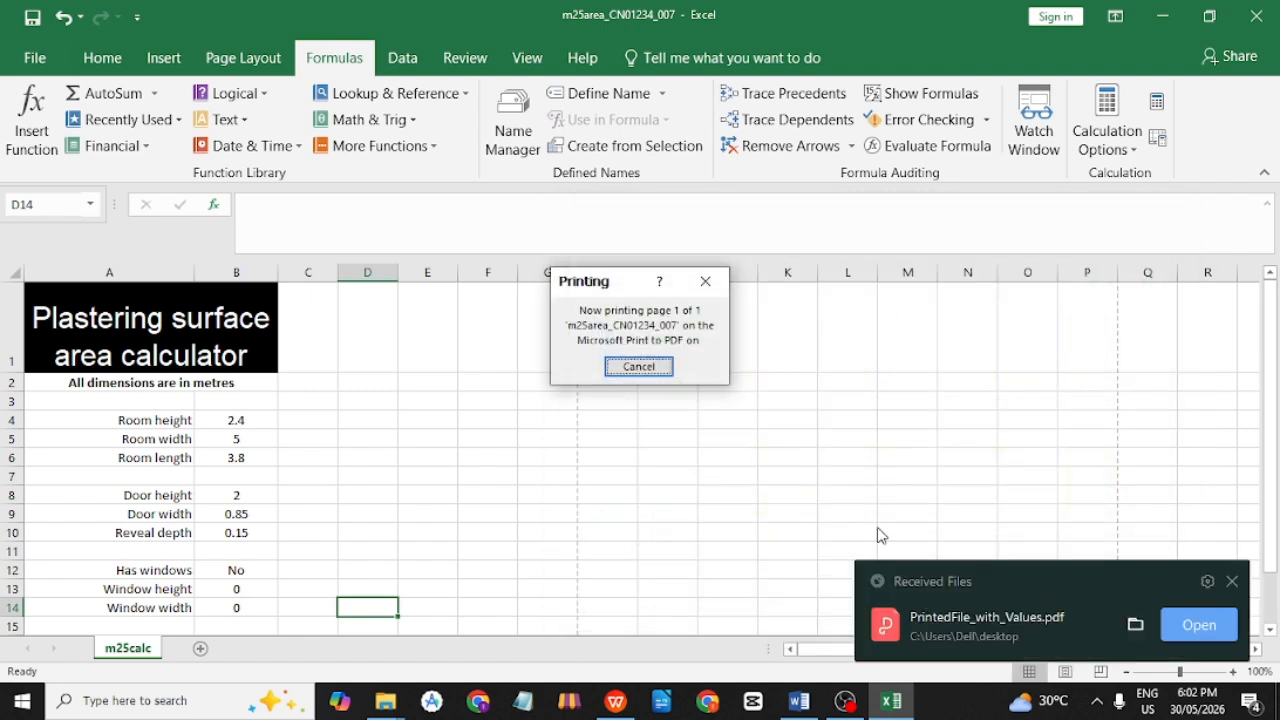
key(alt+Tab)
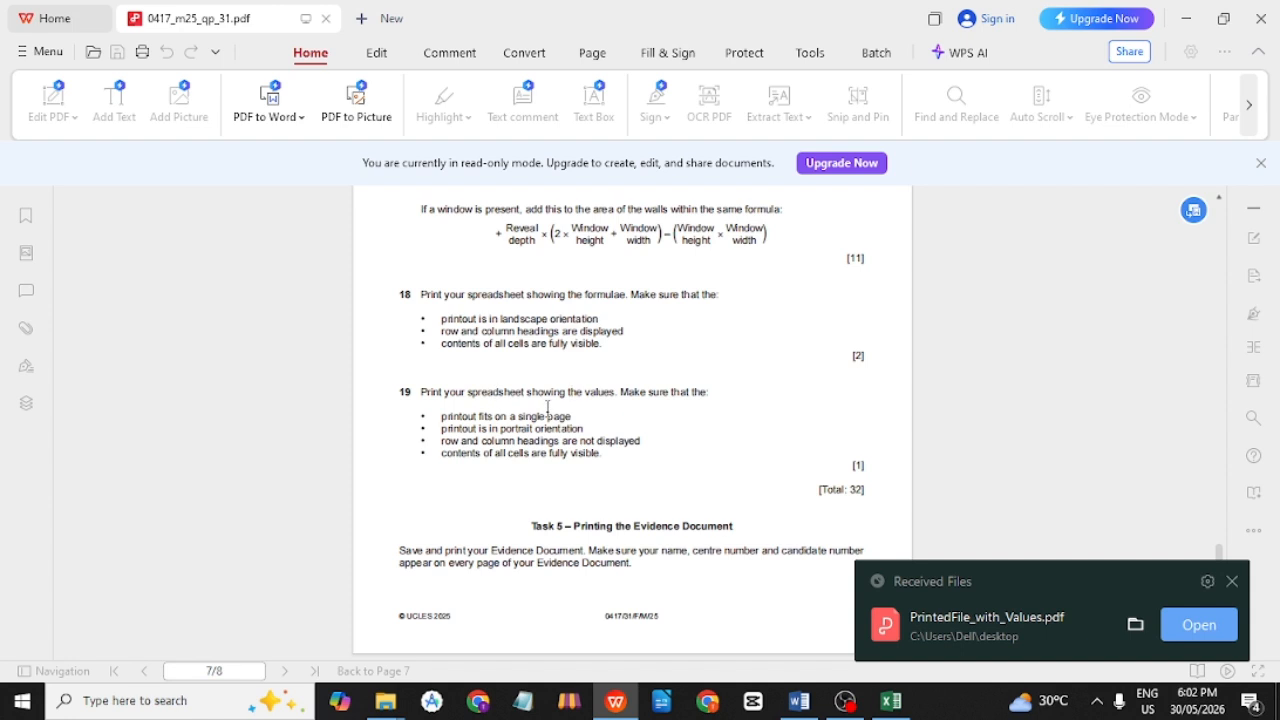
Reread Task 5's Evidence Document printing instruction, then switch to the Word evidence file.
scroll(602, 422, down, 2)
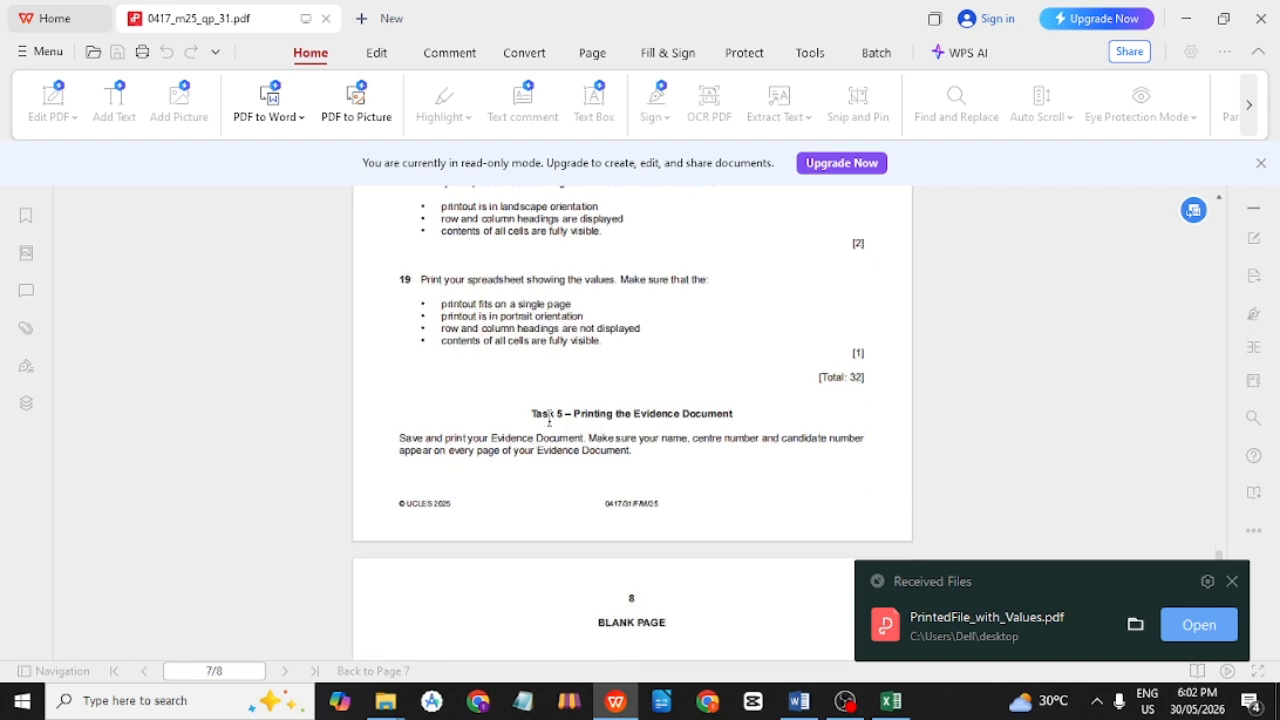
drag(576, 410, 837, 411)
click(840, 415)
triple_click(409, 438)
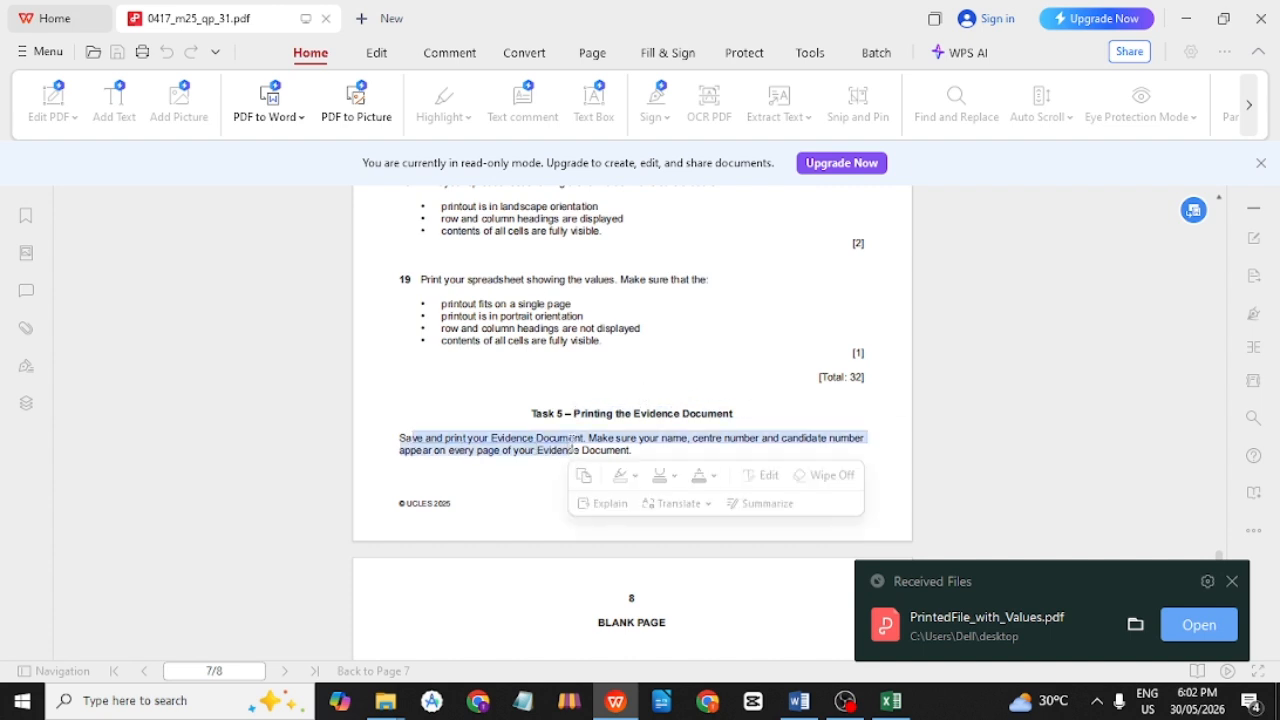
click(591, 438)
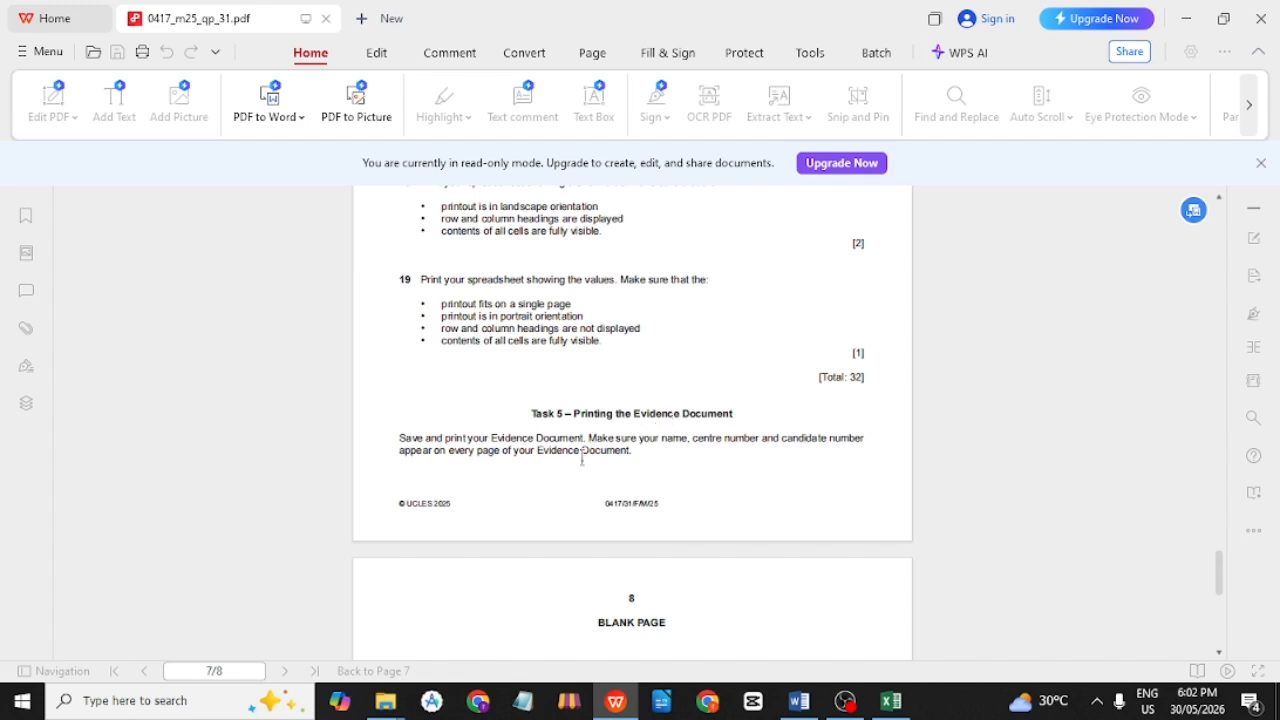
key(alt+Tab)
key(alt+Tab)
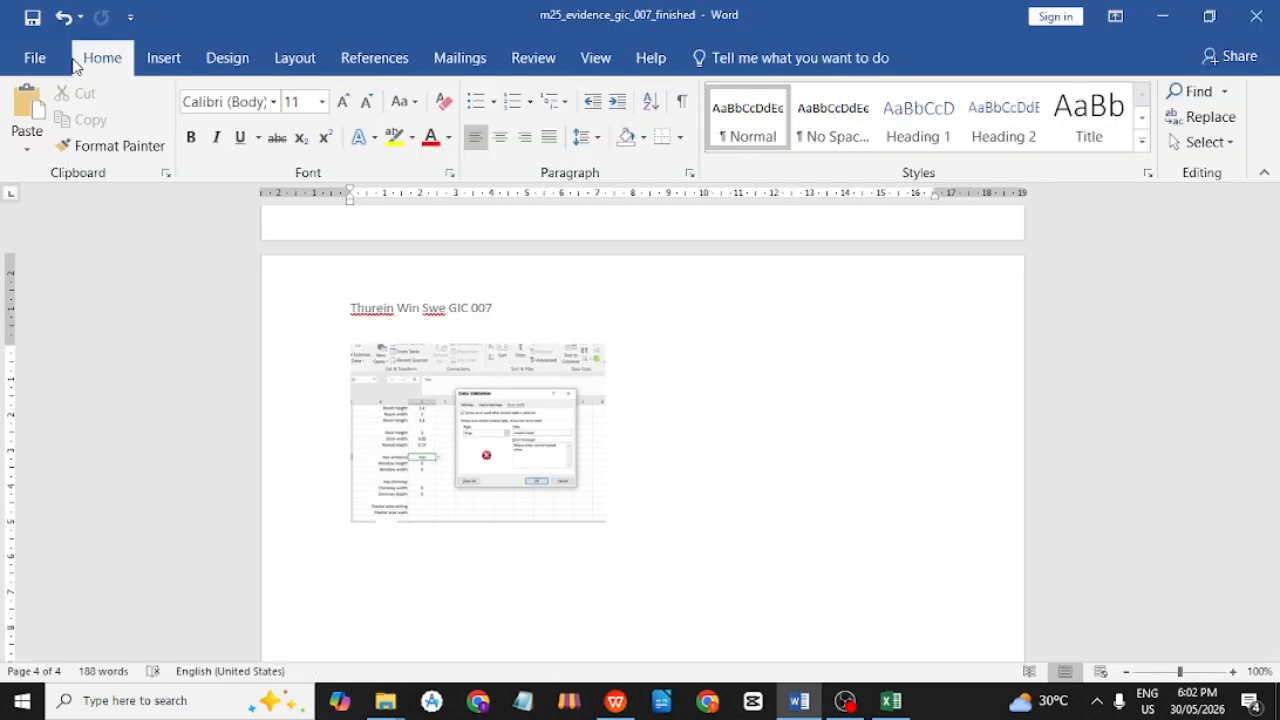
Print all four pages of the evidence document with Microsoft Print to PDF, saving the output as Evidence.
double_click(78, 62)
click(34, 55)
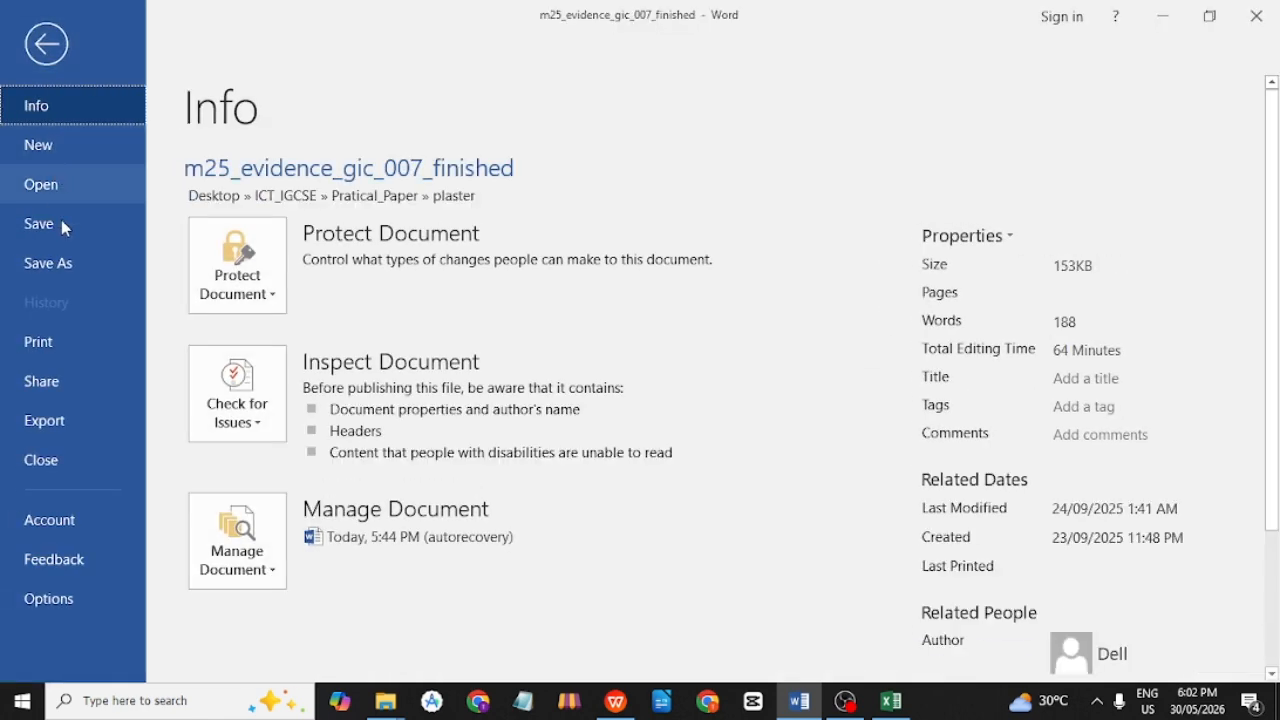
click(69, 345)
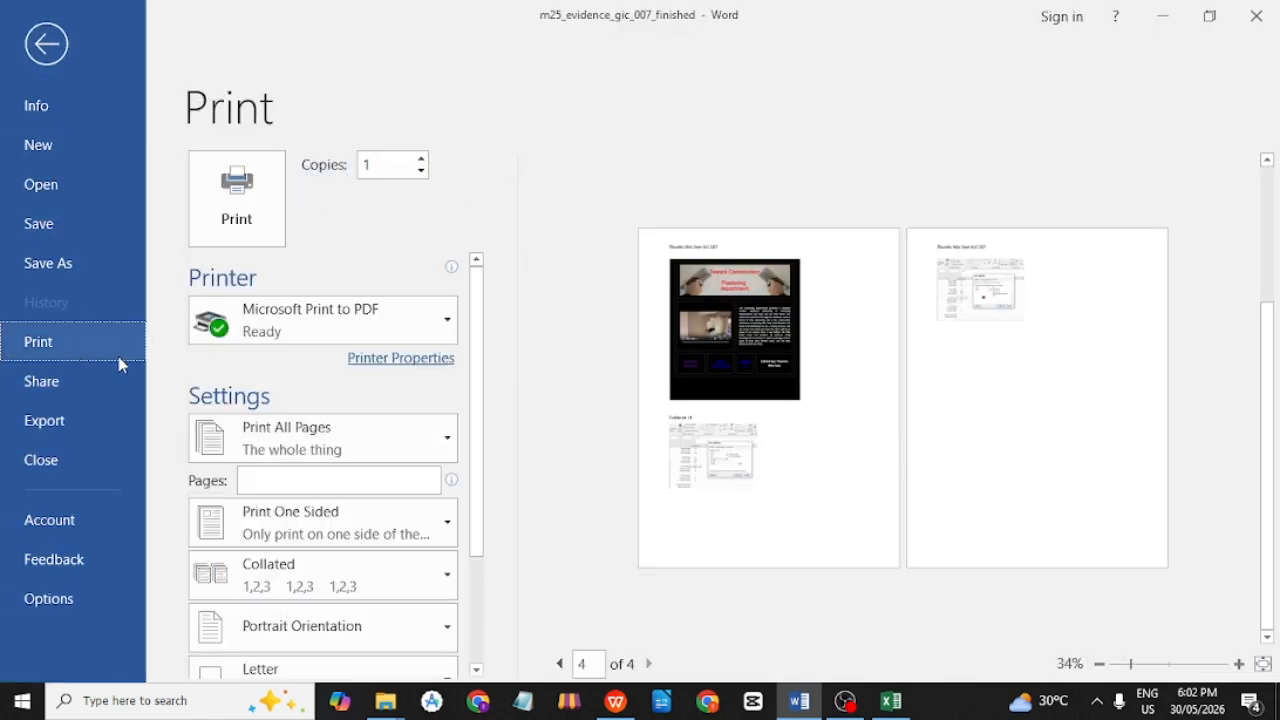
click(264, 222)
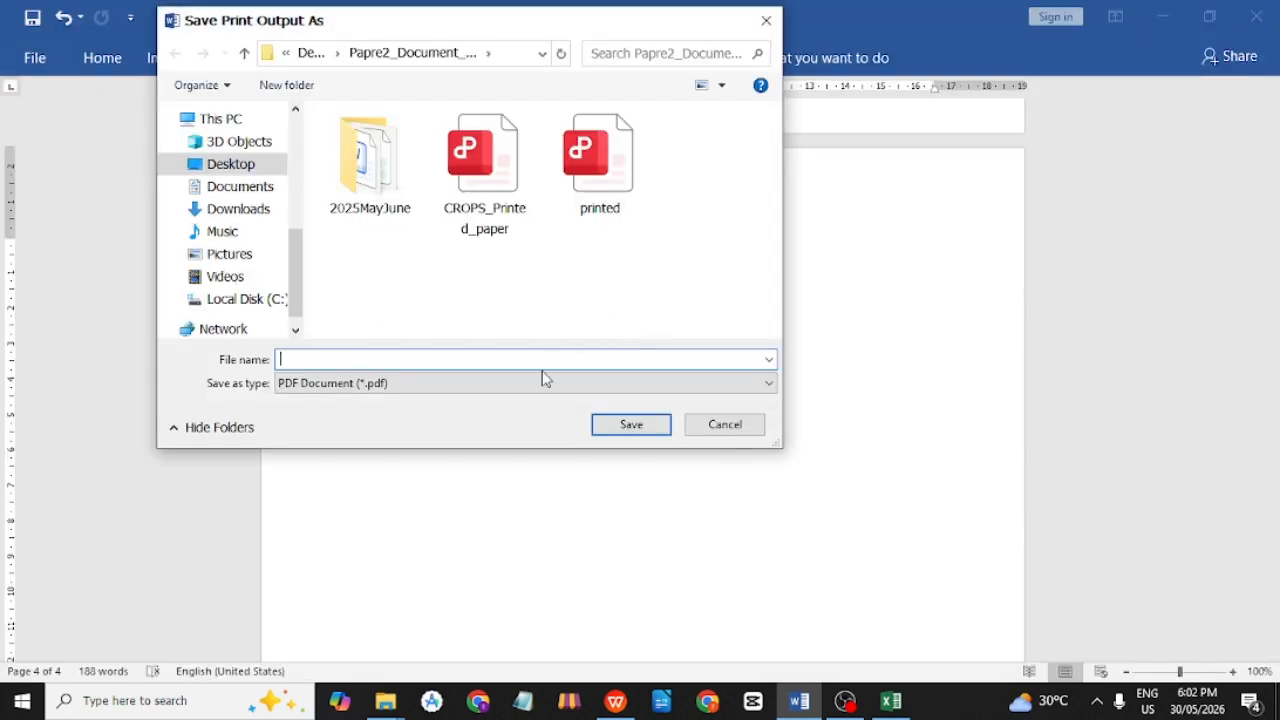
text(Evidence)
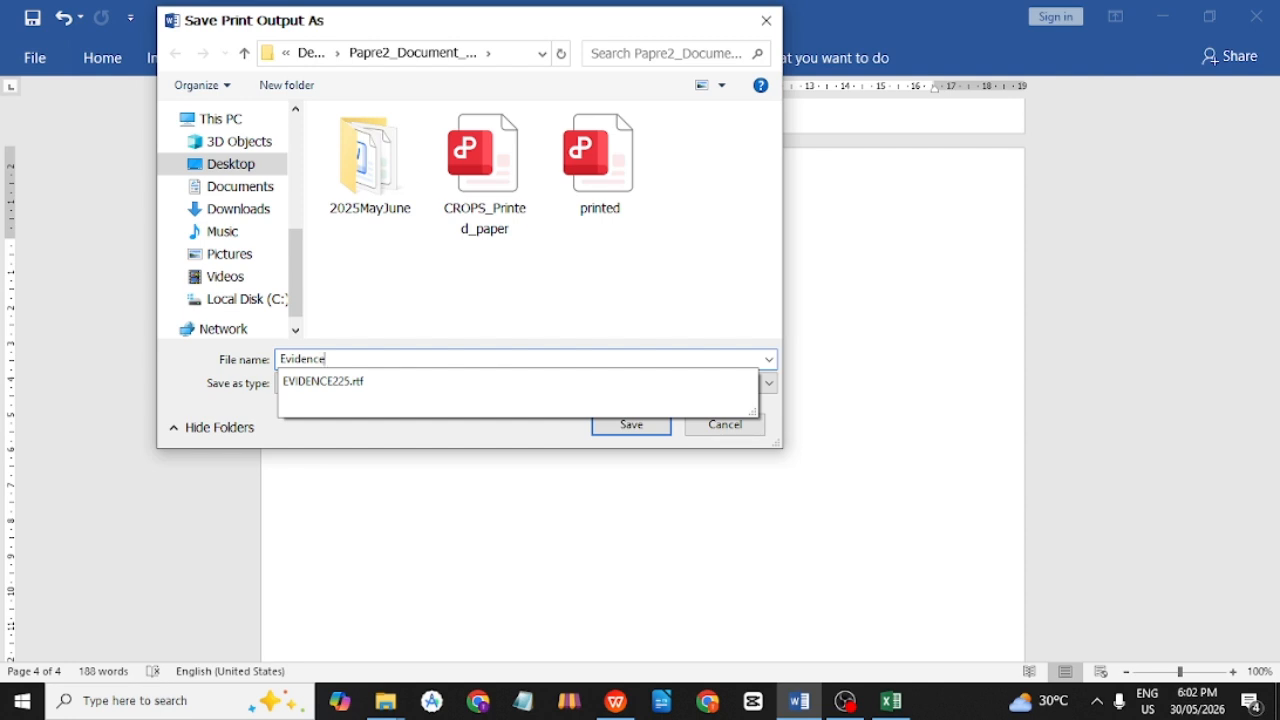
text(.)
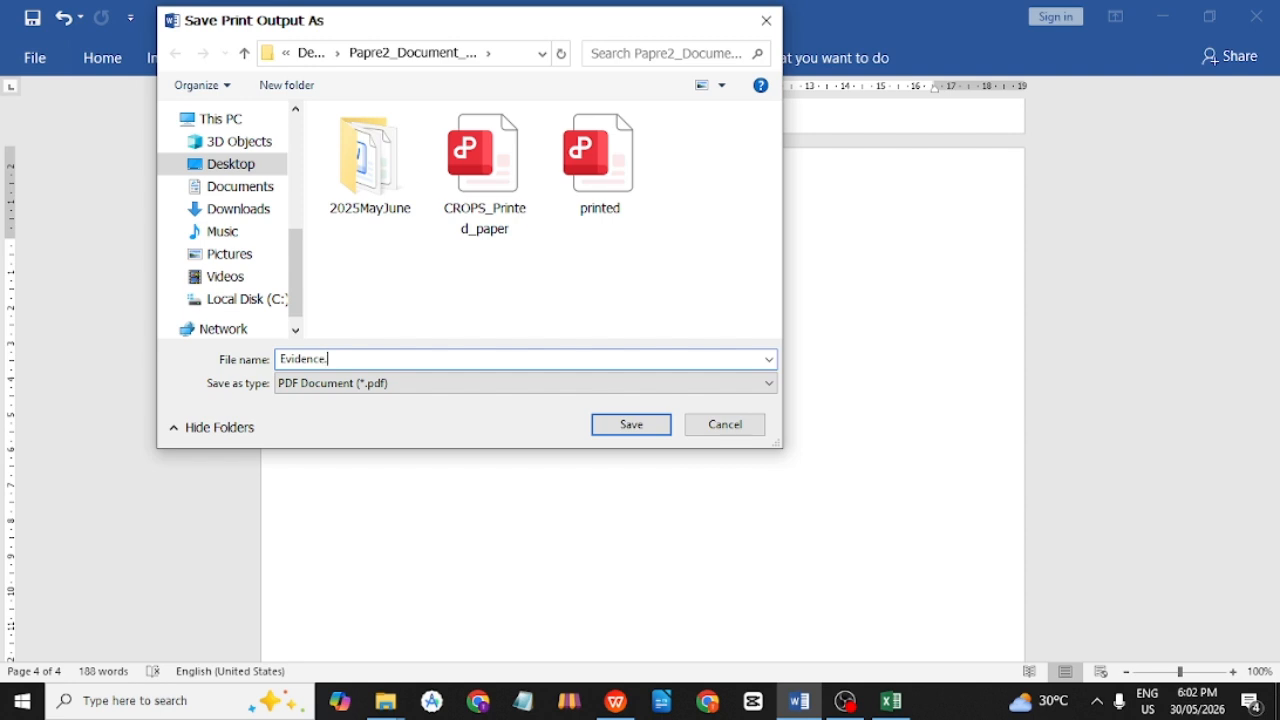
text(trtf)
click(638, 430)
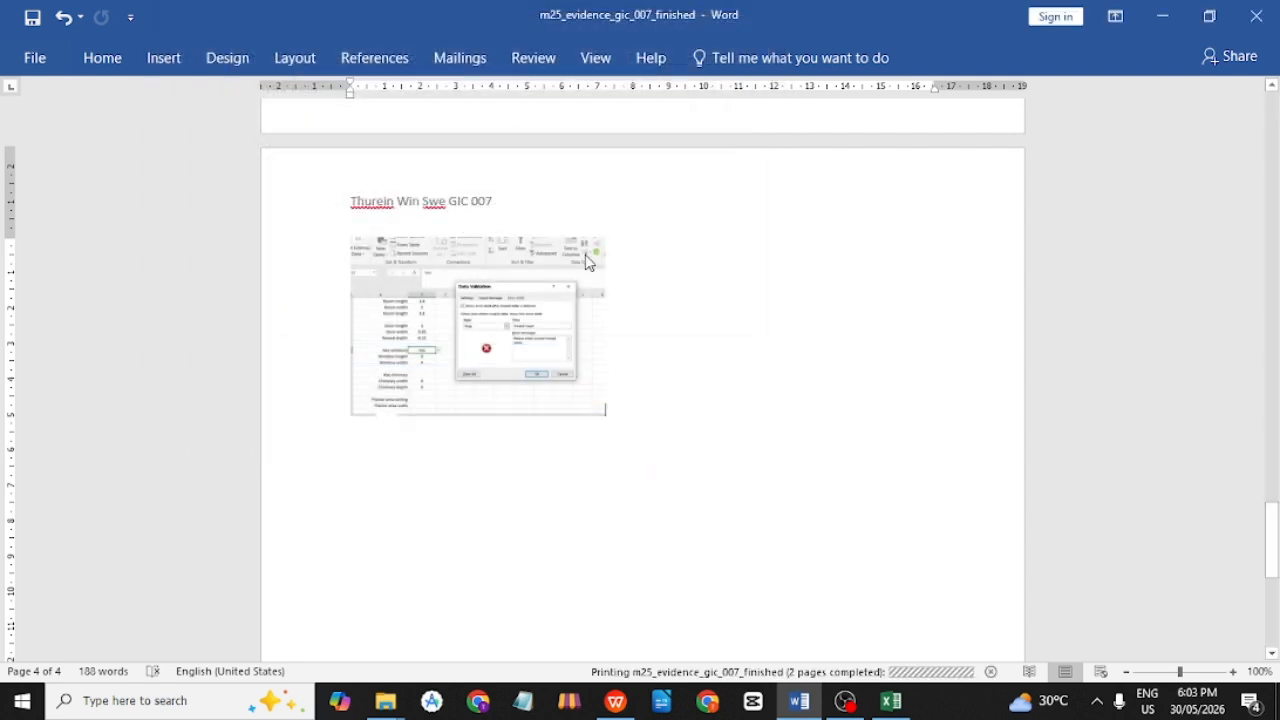
scroll(343, 229, up, 2)
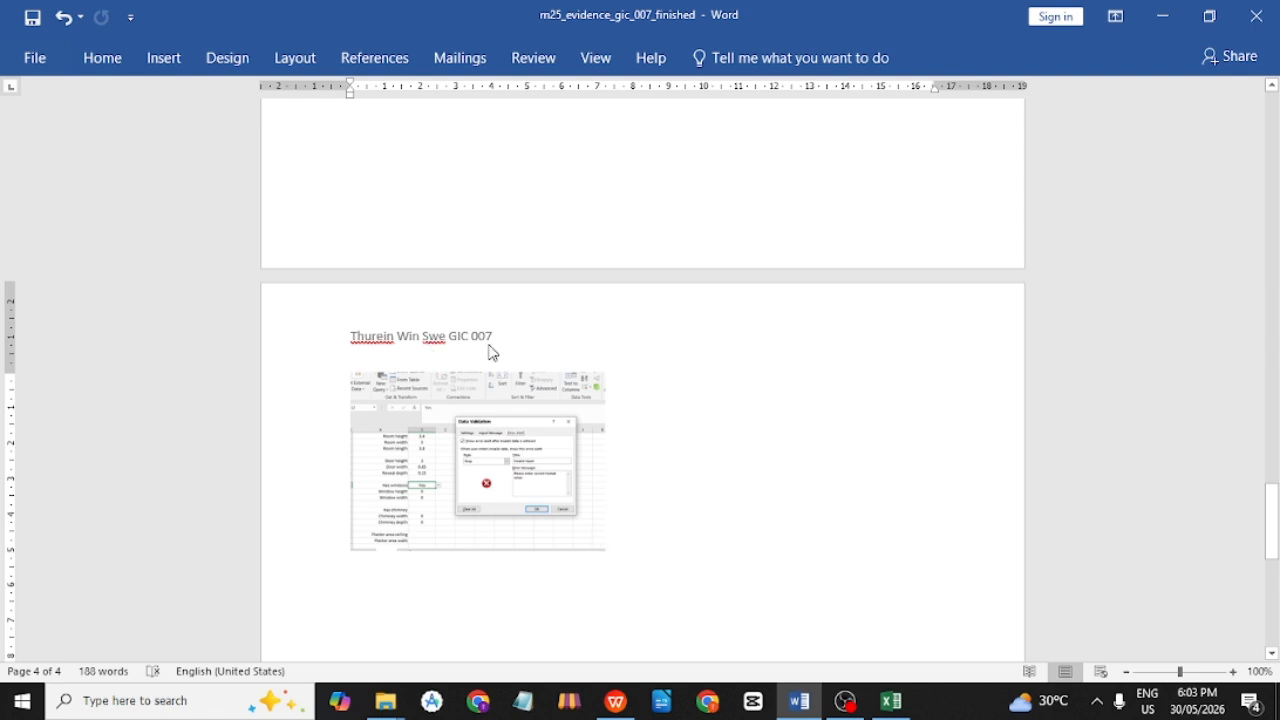
Recheck Task 5, question 18's [Total: 32] mark and question 19's requirement lines.
key(alt+Tab)
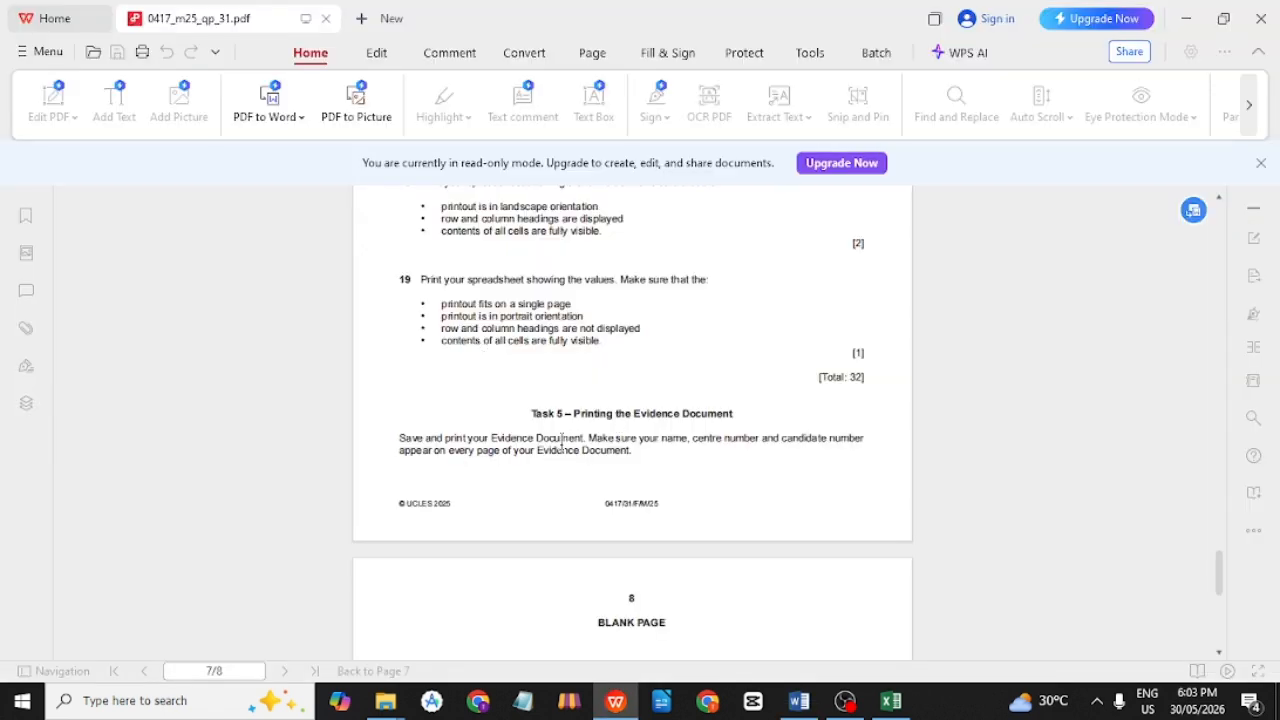
drag(650, 464, 402, 440)
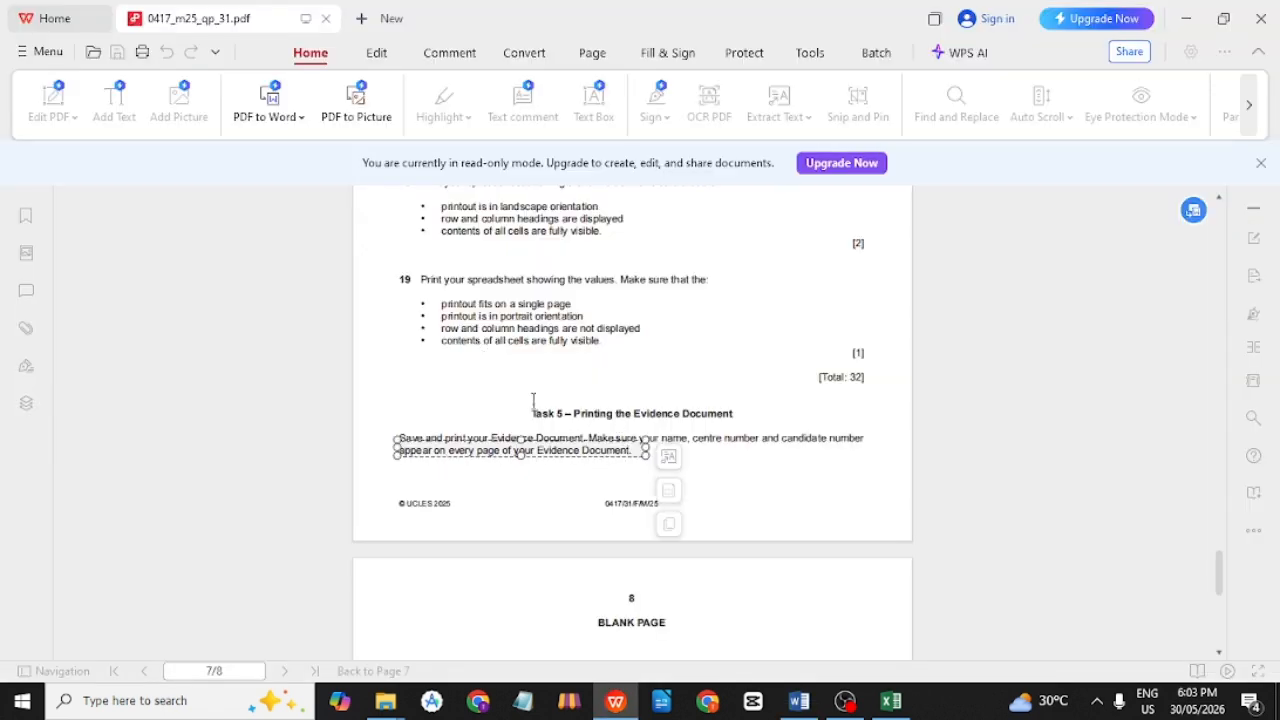
click(648, 389)
scroll(622, 394, up, 1)
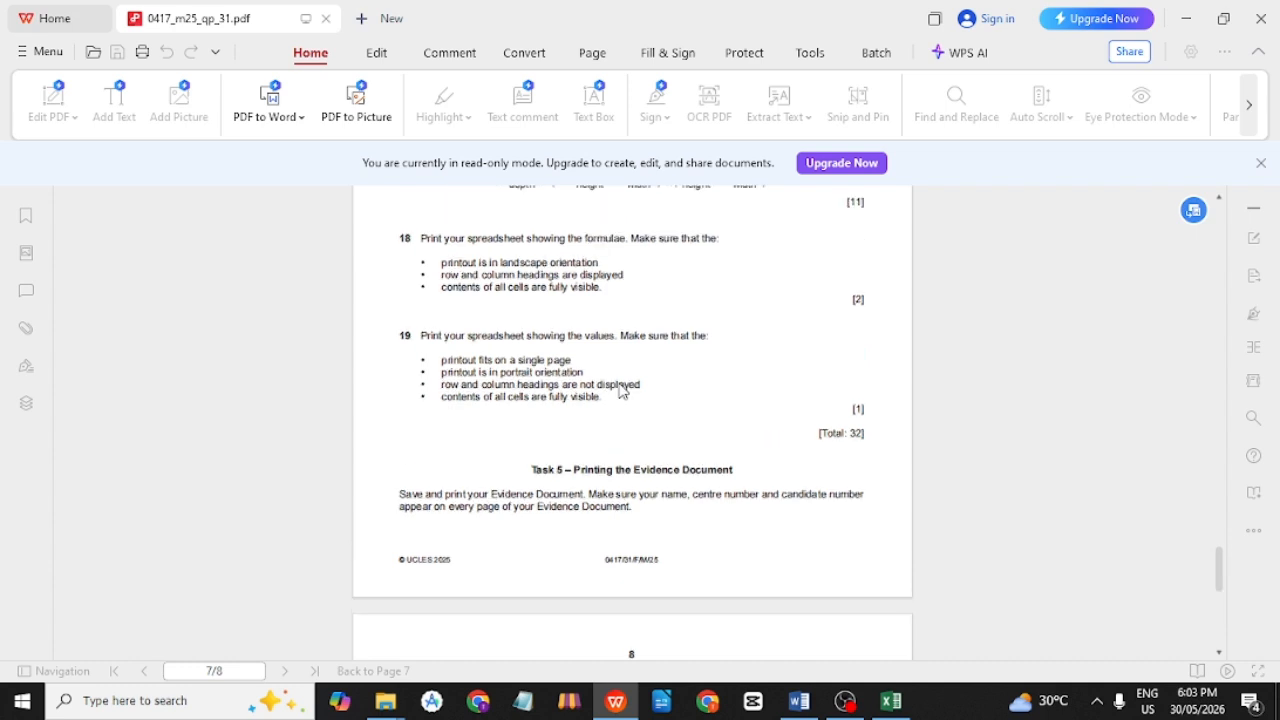
drag(818, 440, 868, 437)
click(723, 437)
drag(585, 375, 440, 358)
click(515, 320)
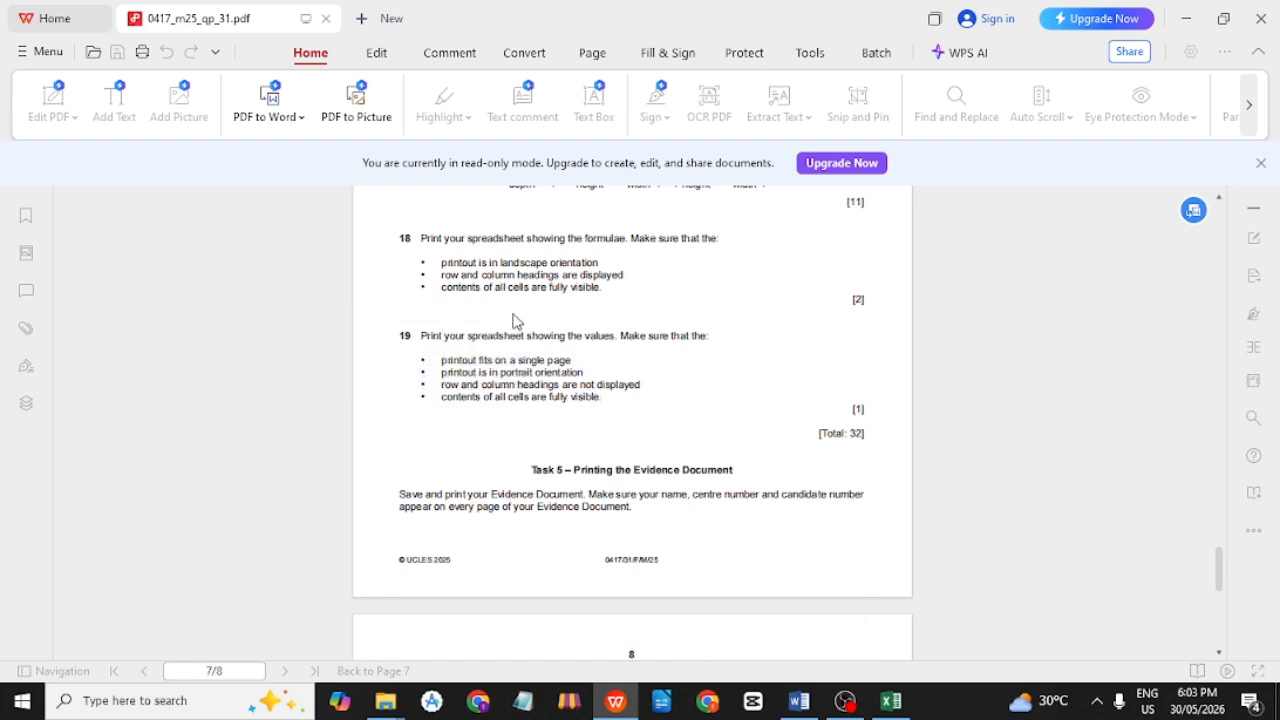